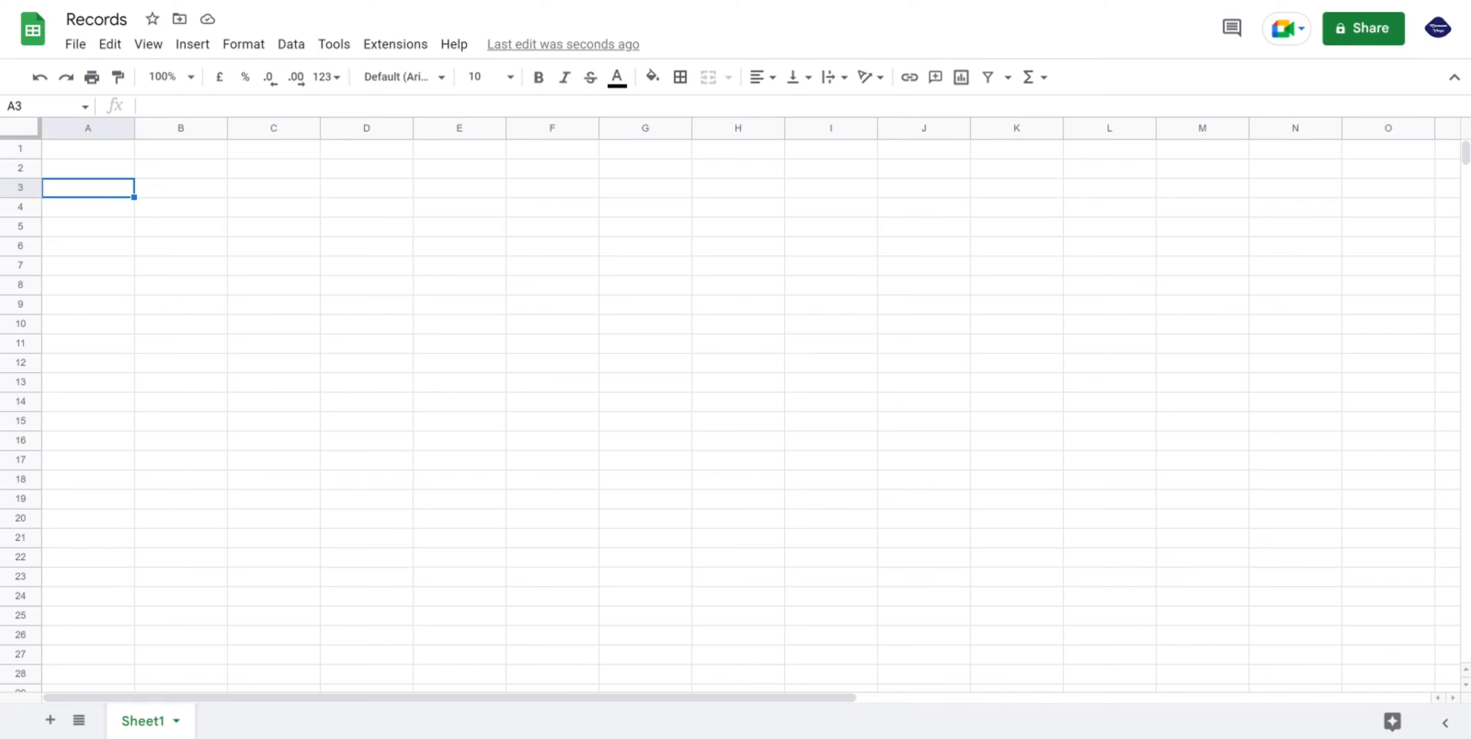
Enter the column headers Sr No, Buy Date and Sell Date in cells A1 to C1.
{"action": "left_click", "coordinate": [114, 158]}
{"action": "type", "text": "Sr No"}
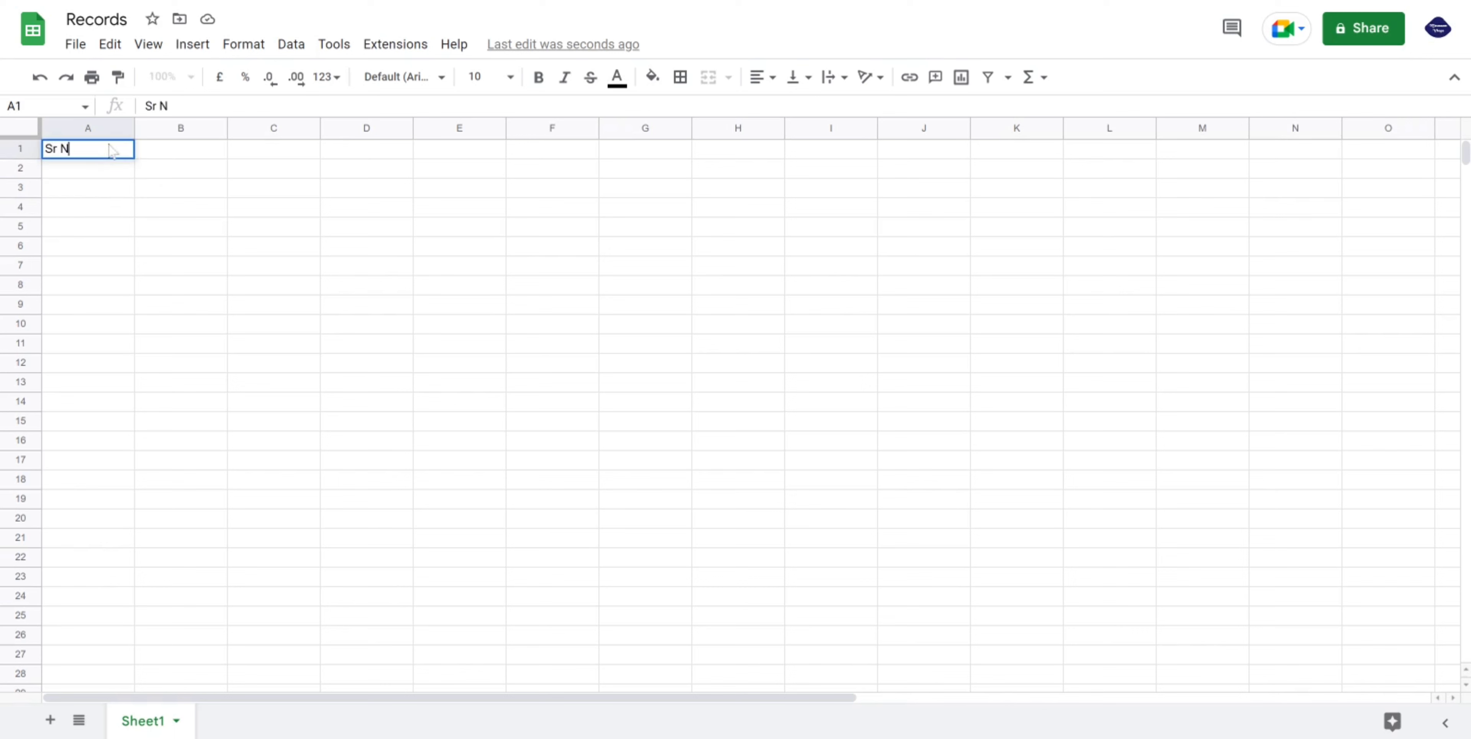
{"action": "key", "text": "Tab"}
{"action": "type", "text": "Buy Date"}
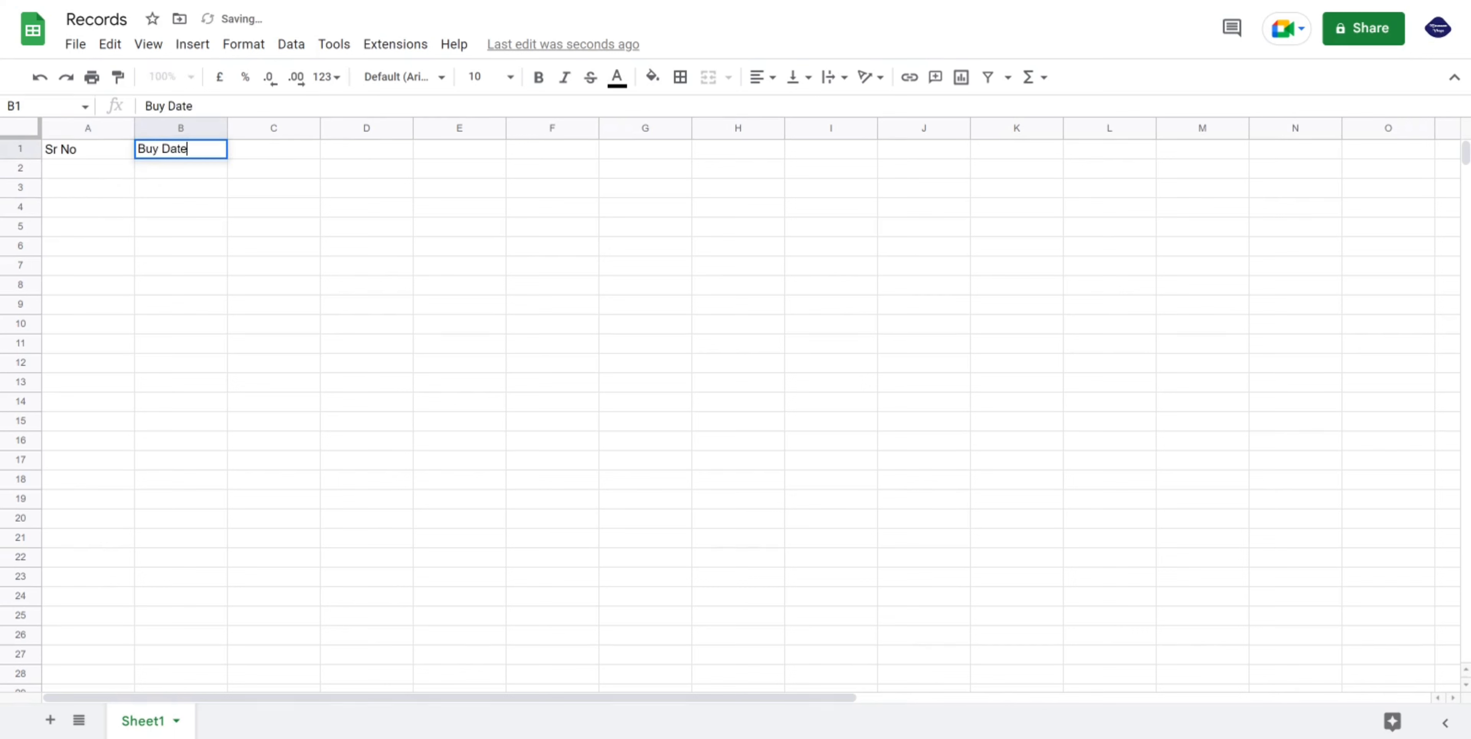
{"action": "key", "text": "Tab"}
{"action": "type", "text": "Sell Date"}
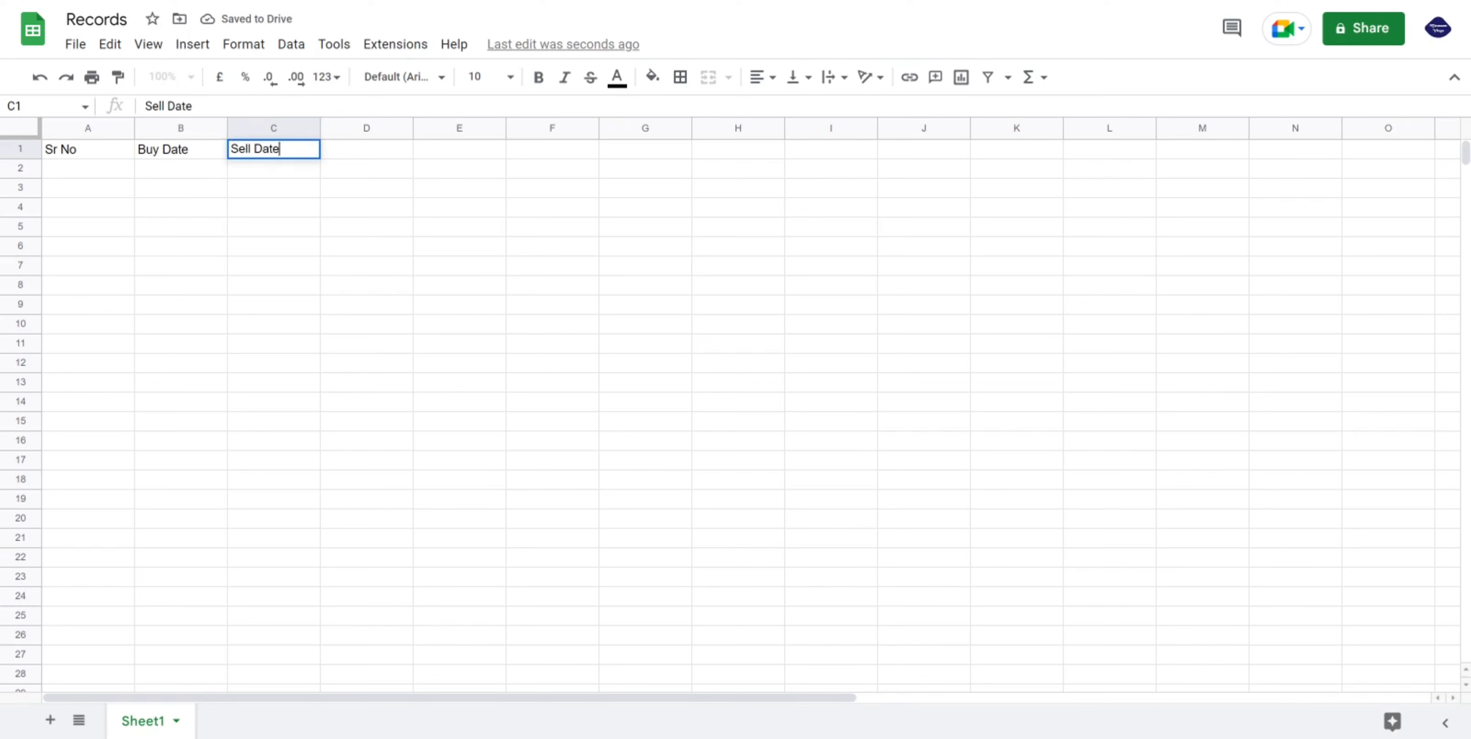
{"action": "key", "text": "Tab"}
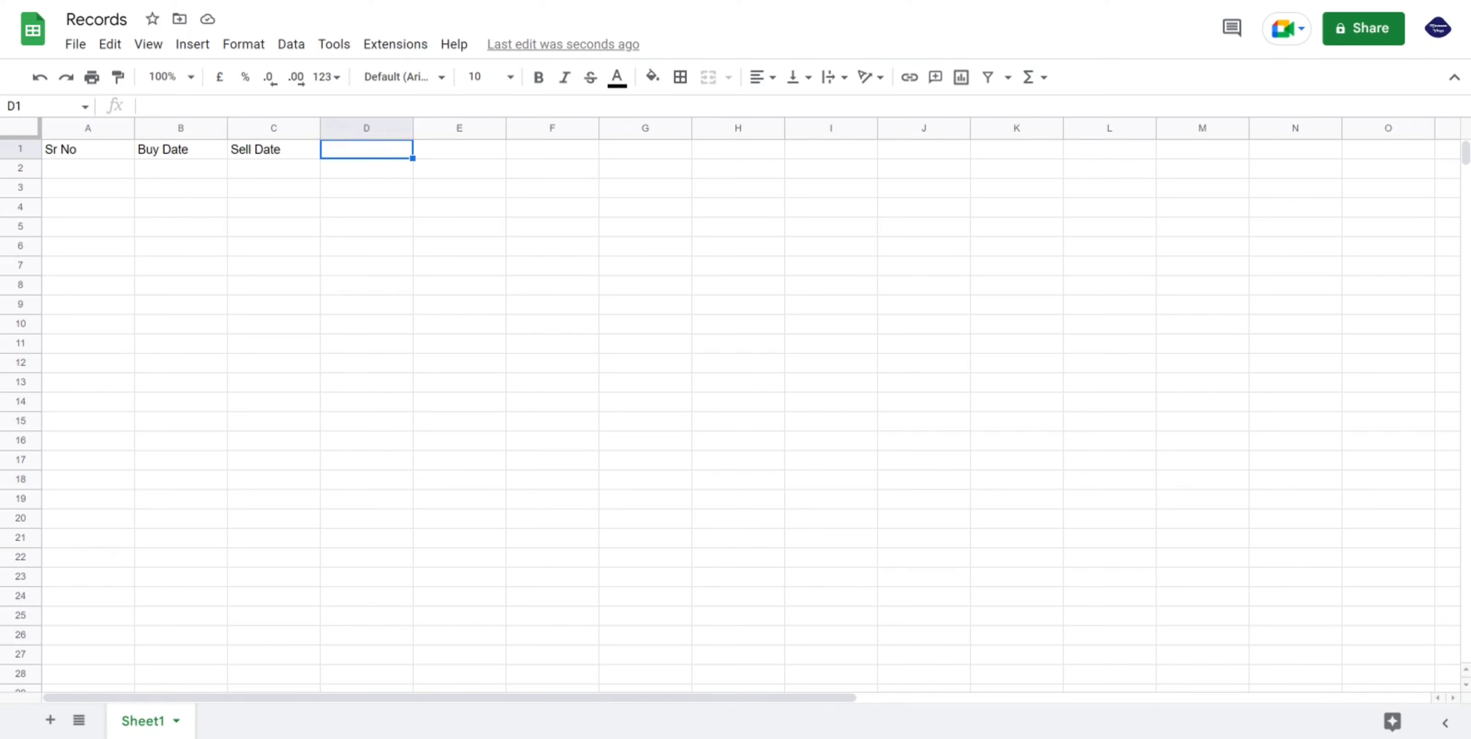
Add the headers Incomplete Trade Total Days in D1 and Completed Trade Total Days in E1.
{"action": "type", "text": "Q"}
{"action": "key", "text": "BackSpace"}
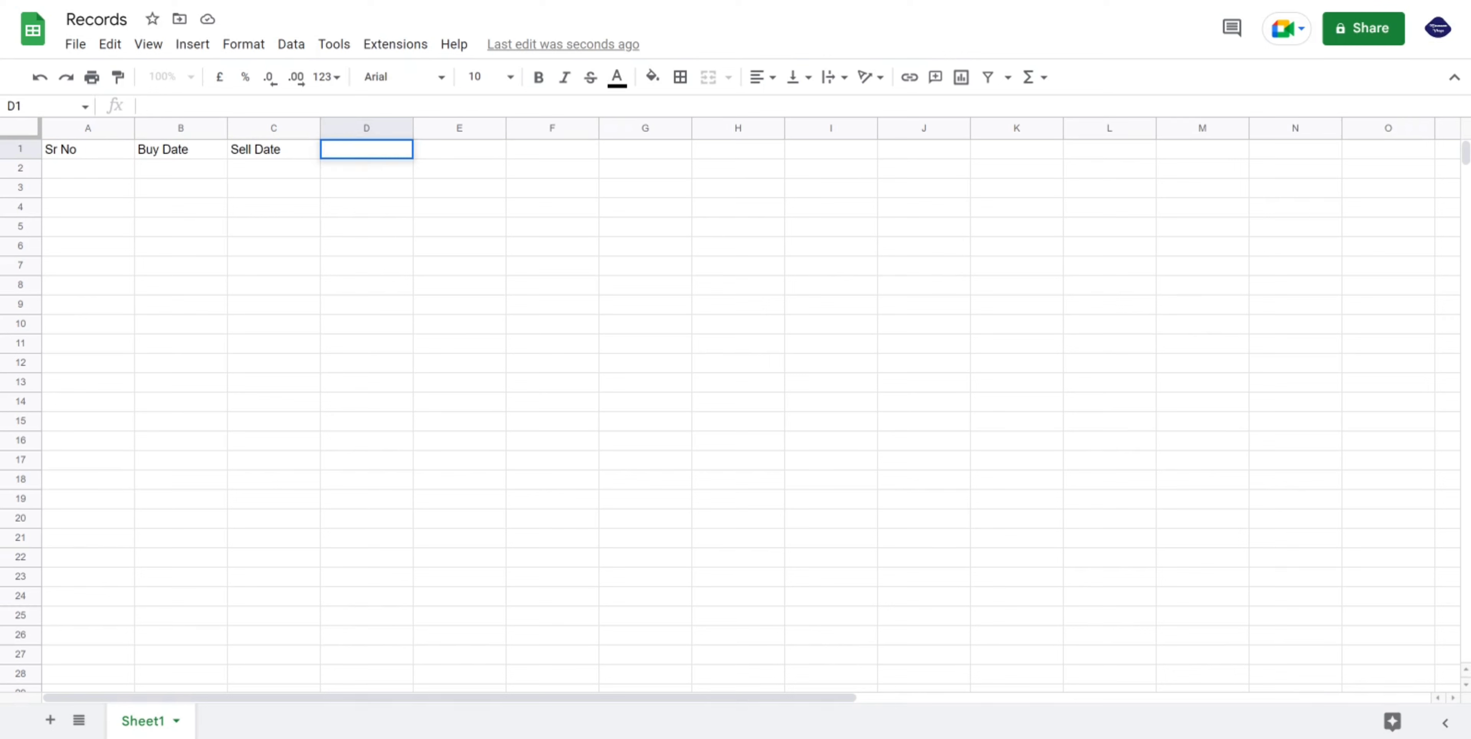
{"action": "type", "text": "Incomplete Trade"}
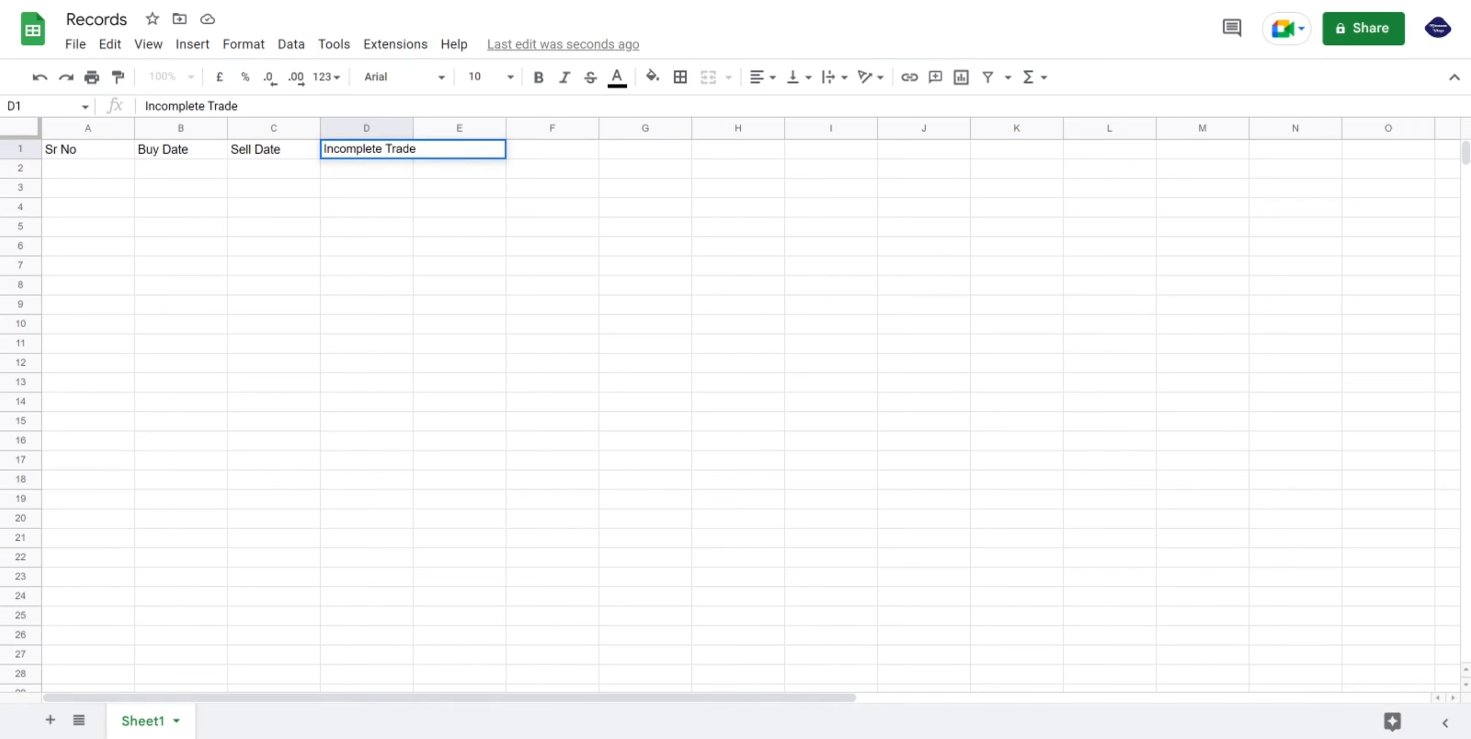
{"action": "type", "text": " Total Days"}
{"action": "key", "text": "Tab"}
{"action": "type", "text": "Compl"}
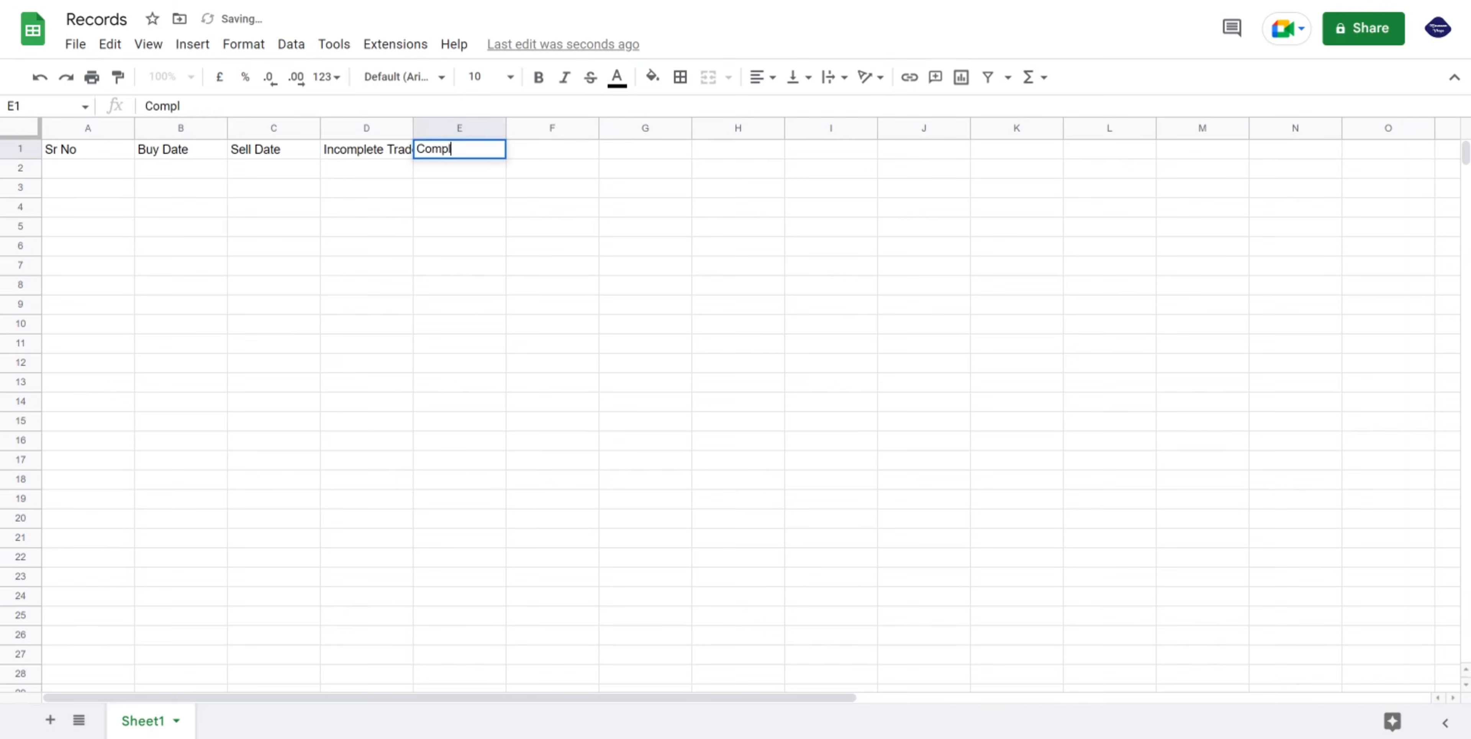
{"action": "type", "text": "eted Trade Toa"}
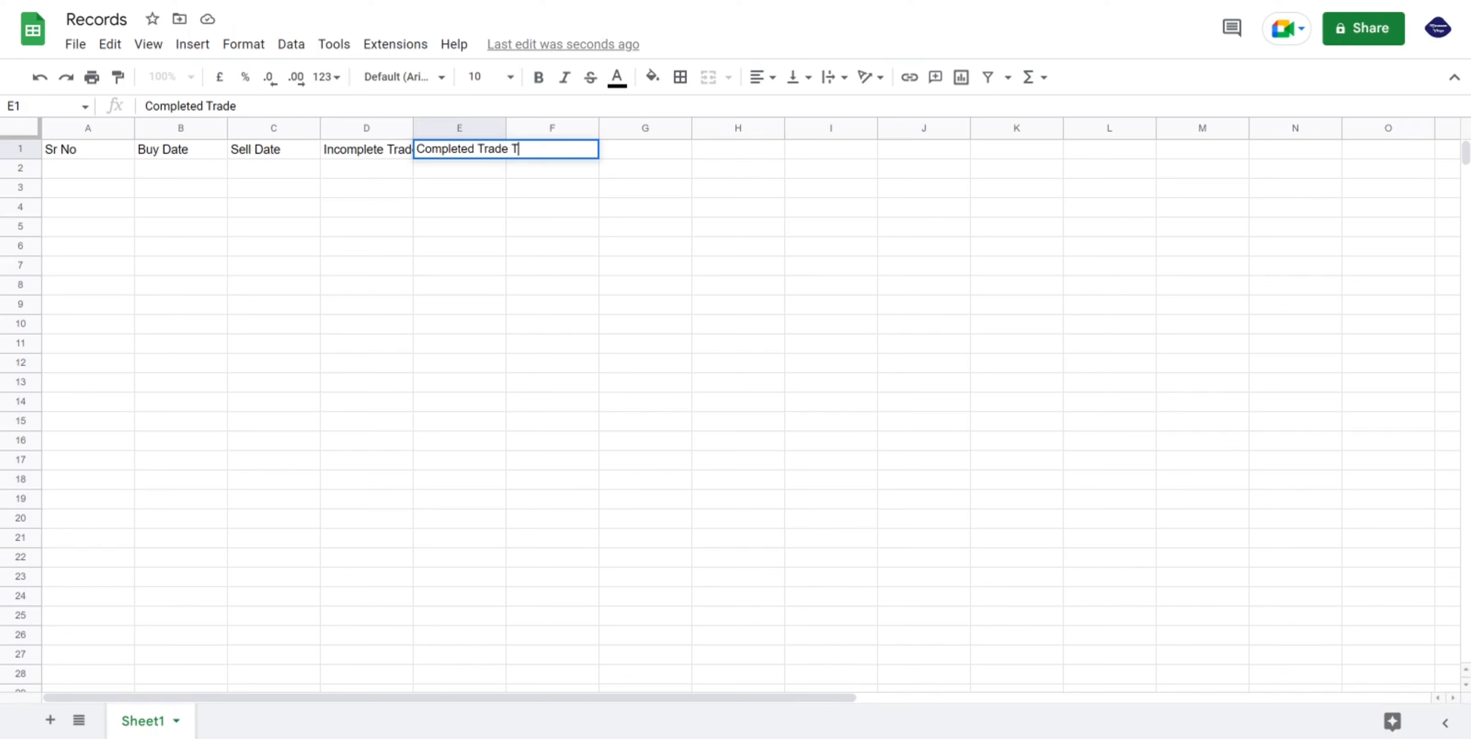
{"action": "key", "text": "BackSpace"}
{"action": "key", "text": "BackSpace"}
{"action": "type", "text": "tal Days"}
{"action": "key", "text": "Tab"}
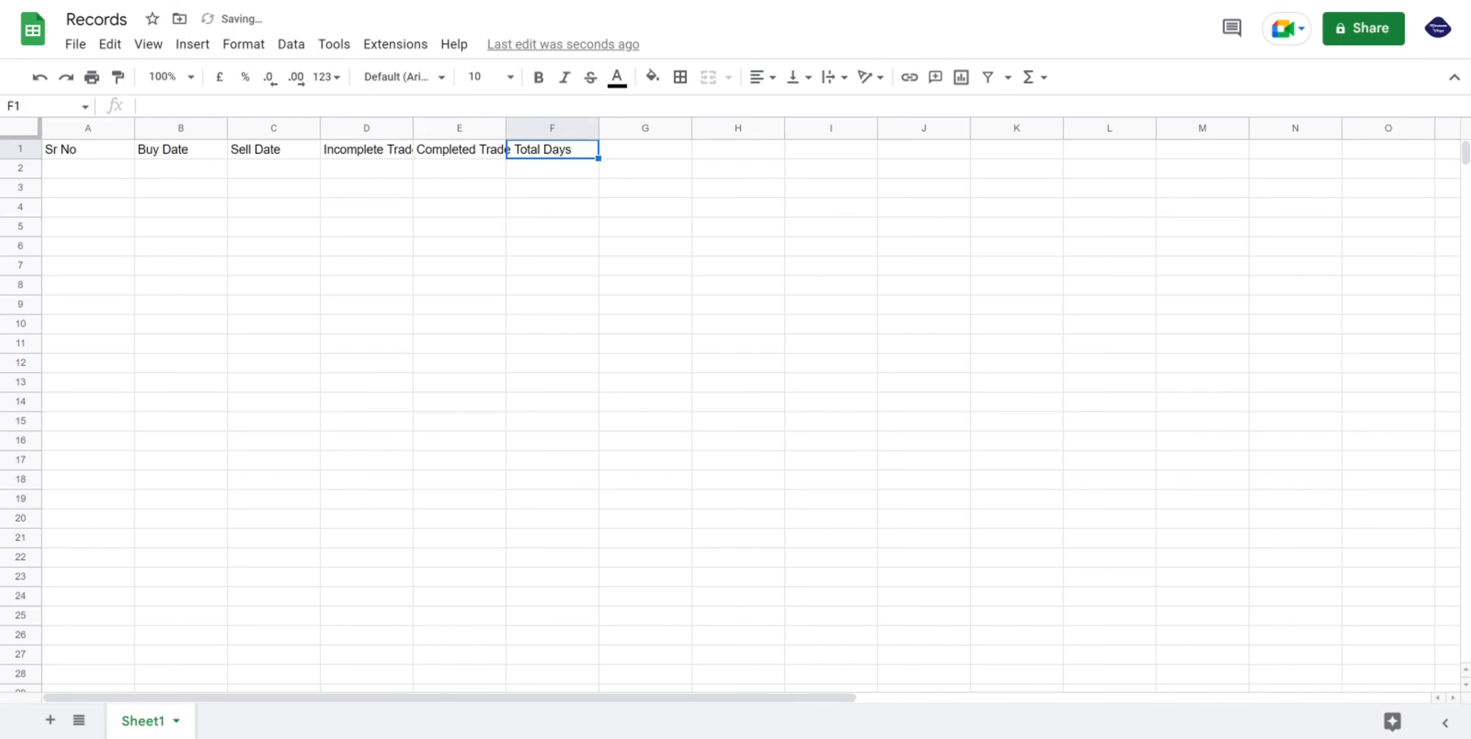
Enter the headers Quanitity, Buy Price, Sell Price and Live Price in cells F1 to I1.
{"action": "type", "text": "Quanitity"}
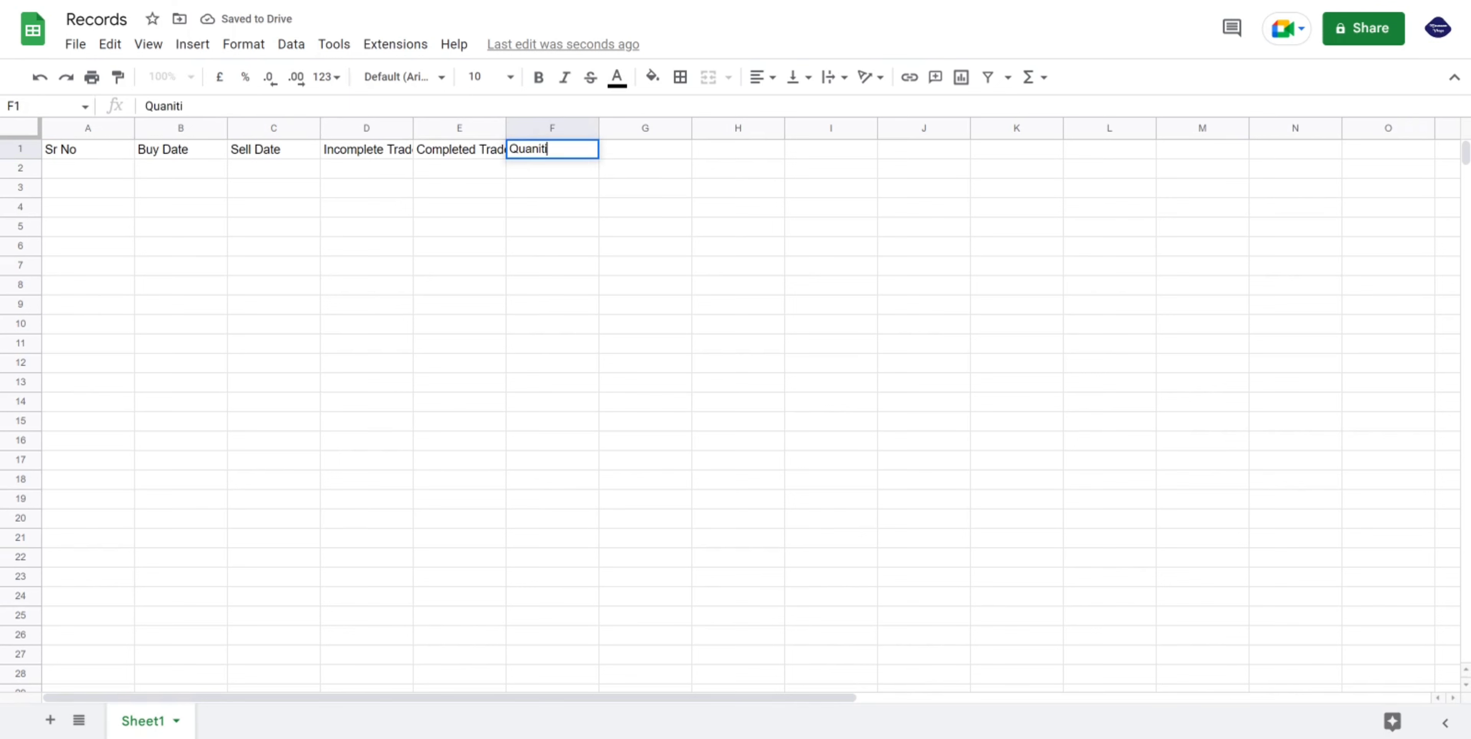
{"action": "key", "text": "Tab"}
{"action": "type", "text": "Buy Price"}
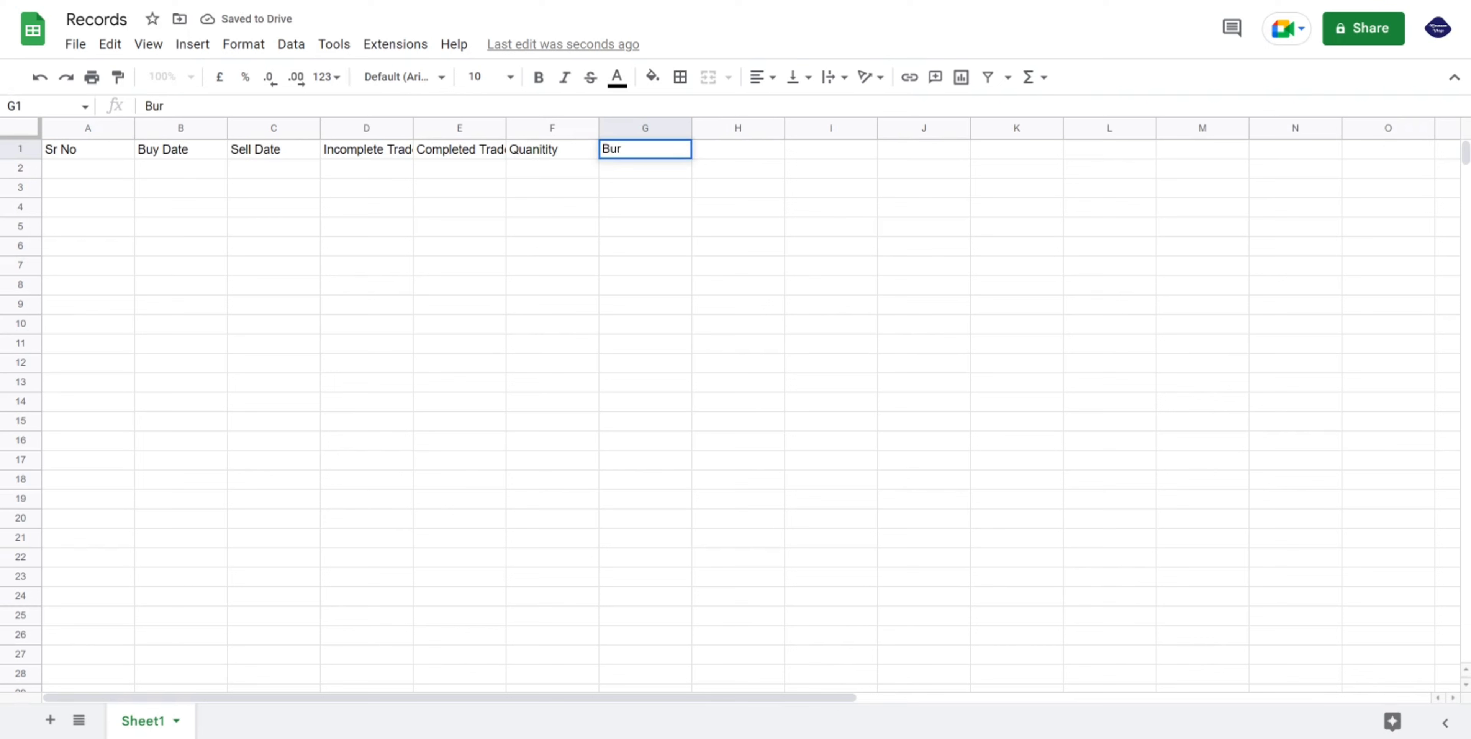
{"action": "key", "text": "Tab"}
{"action": "type", "text": "Sell Price"}
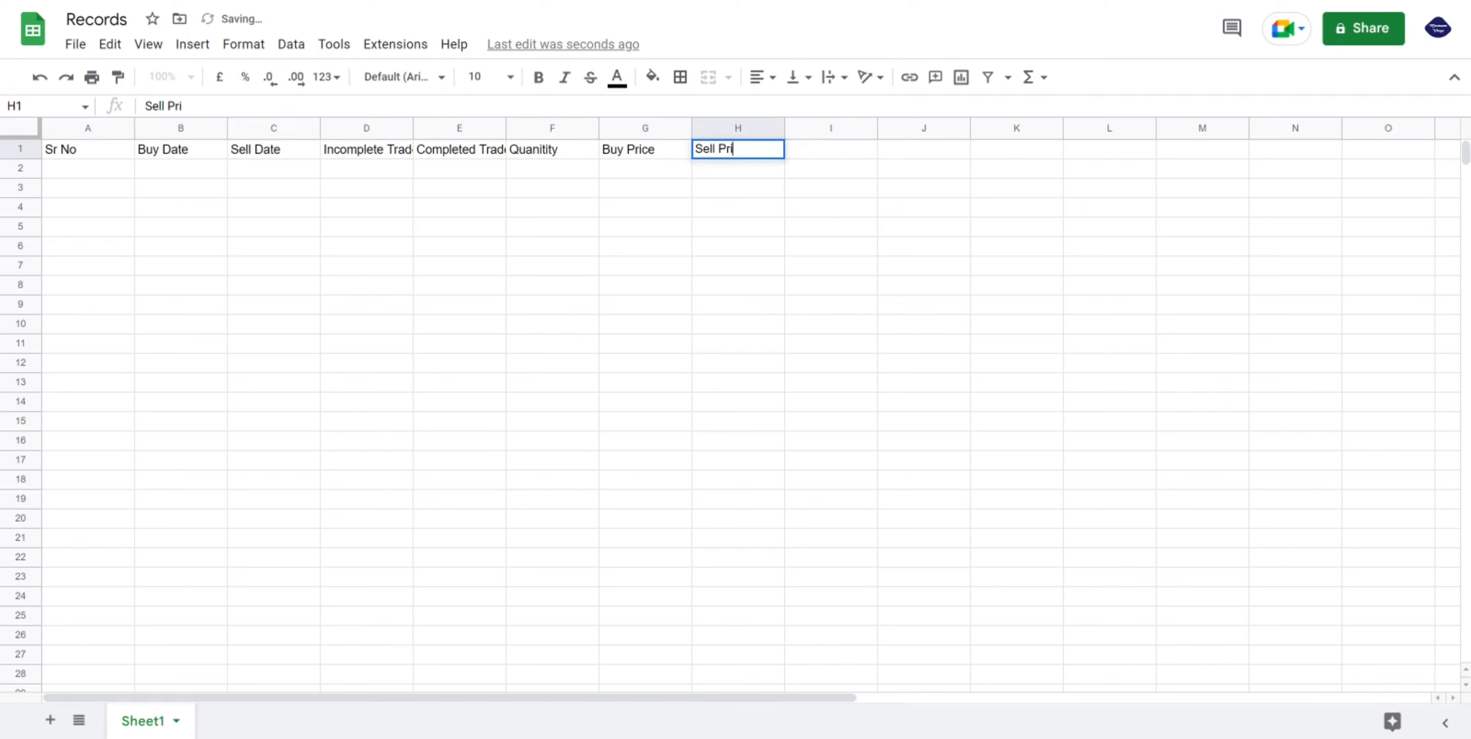
{"action": "key", "text": "Tab"}
{"action": "type", "text": "Live Price"}
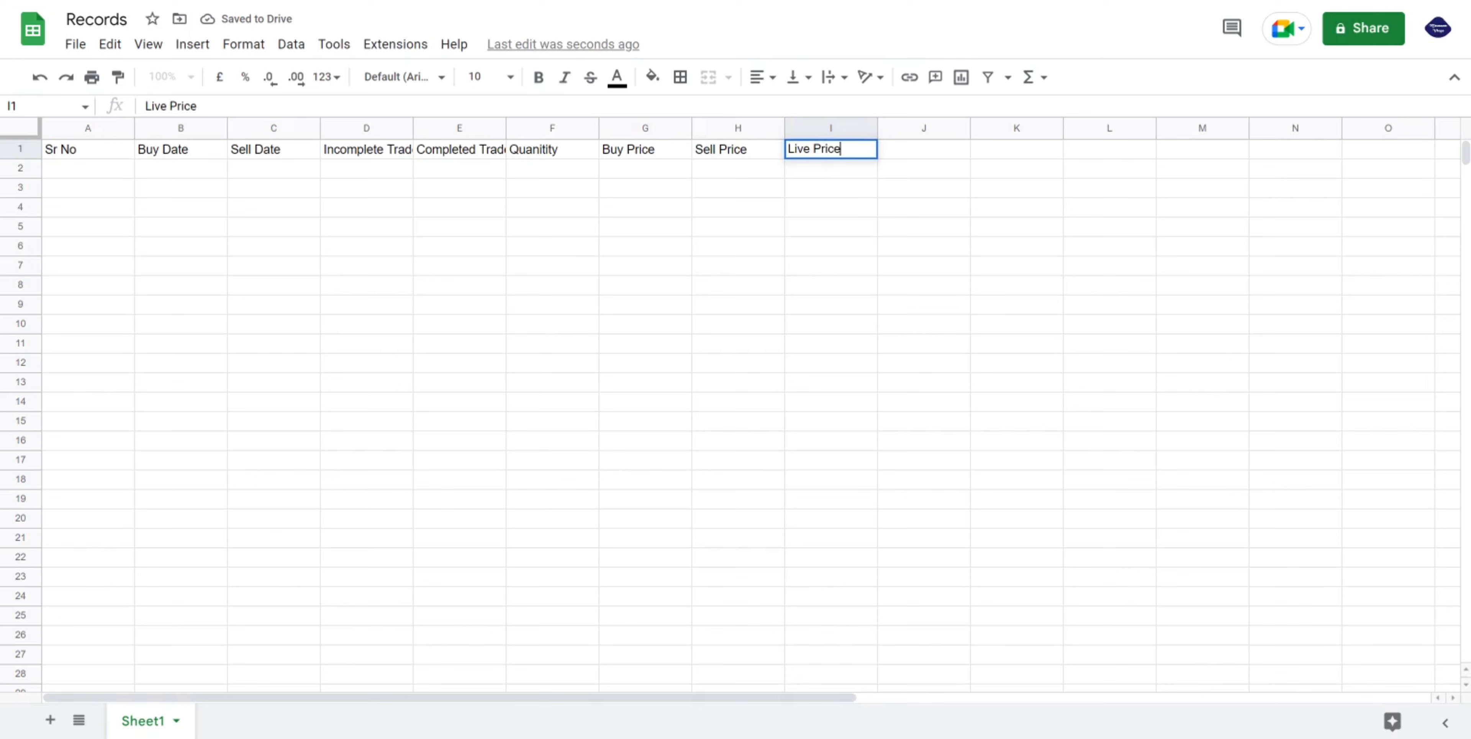
{"action": "key", "text": "Tab"}
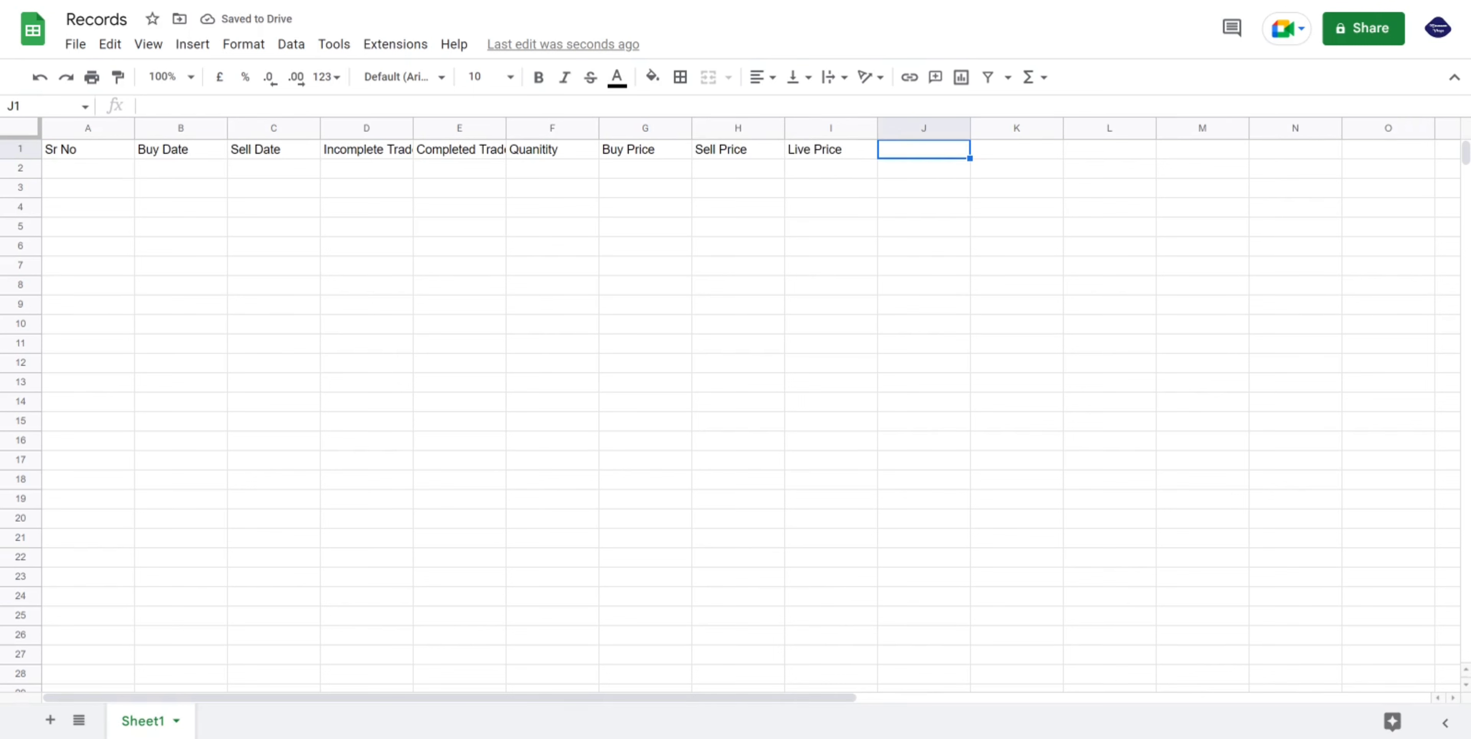
Add the headers Live P/L in J1 and Live P/L % in K1.
{"action": "type", "text": "Live P/L"}
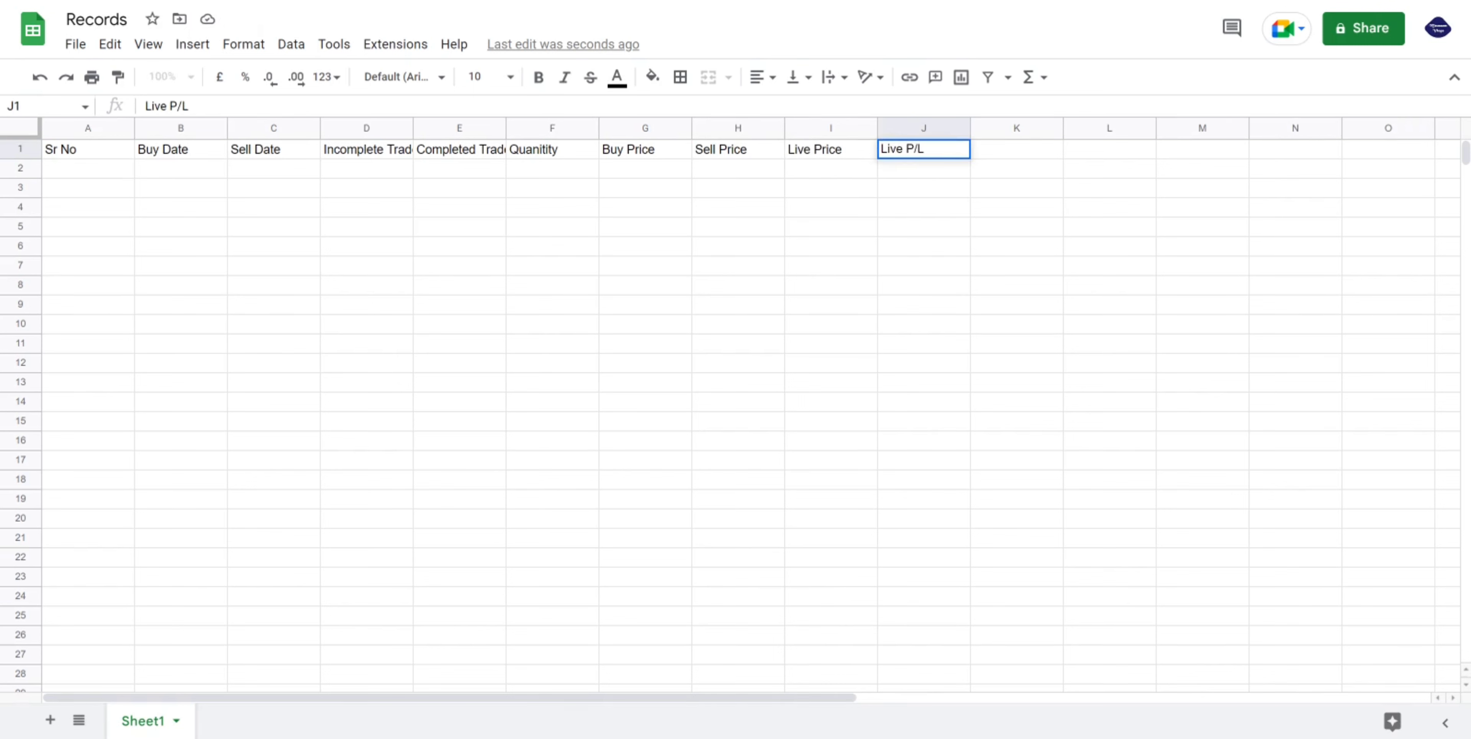
{"action": "key", "text": "Tab"}
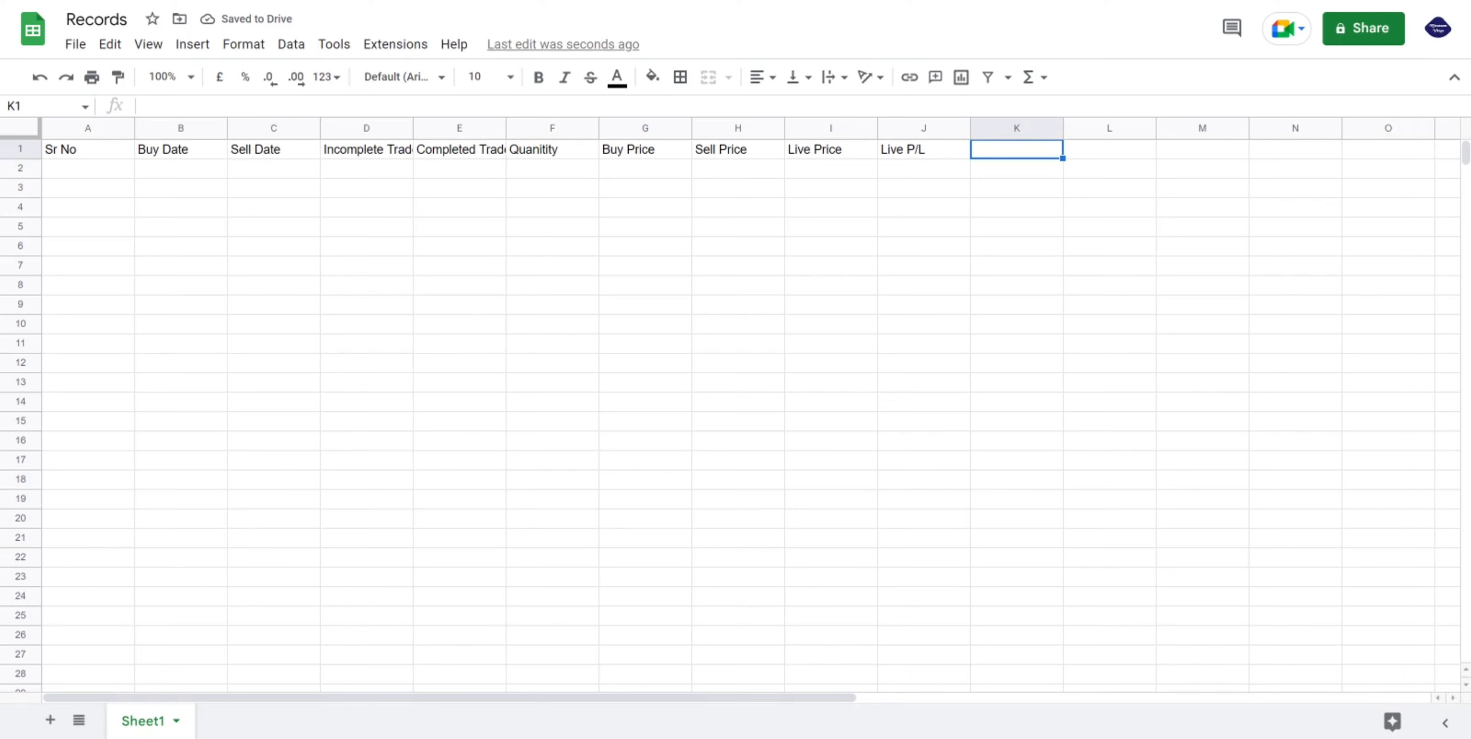
{"action": "type", "text": "P/L"}
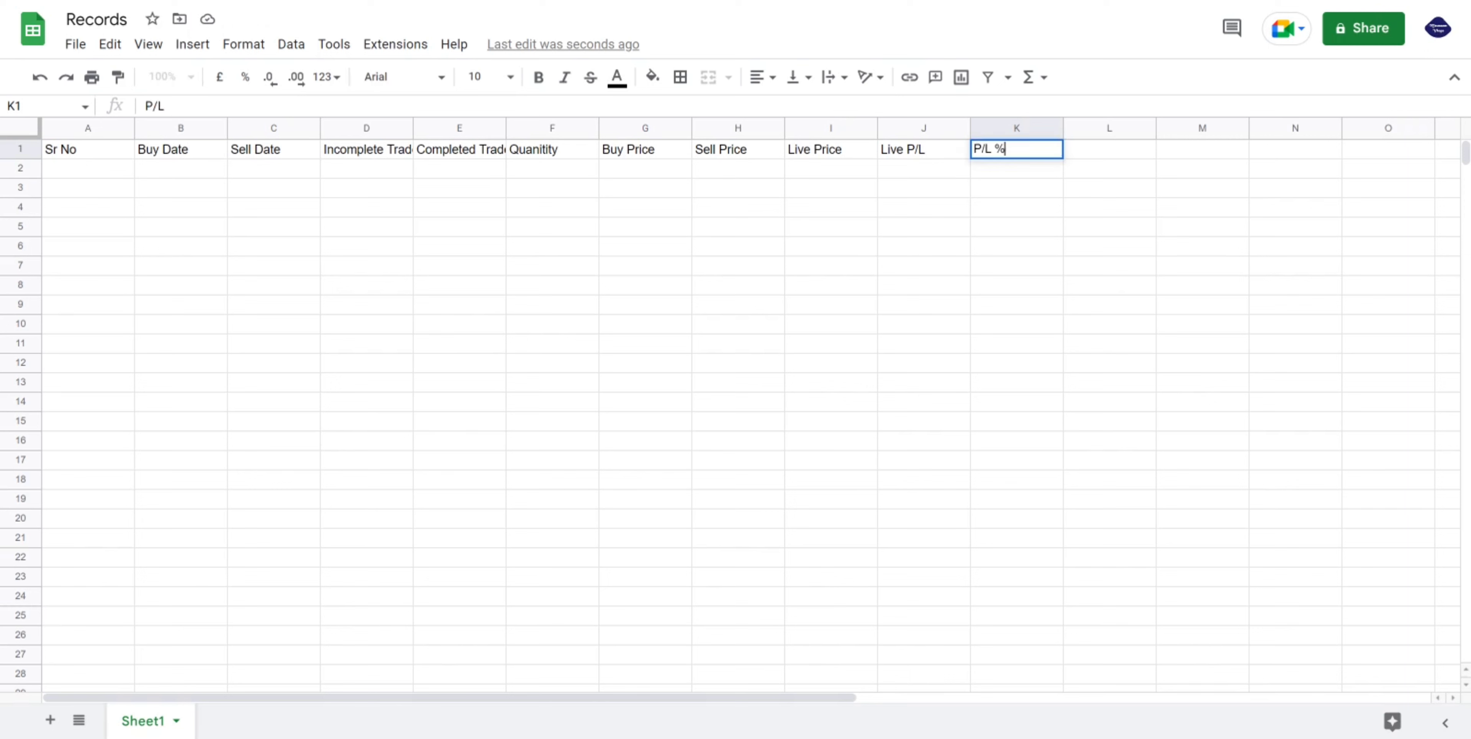
{"action": "type", "text": " %"}
{"action": "key", "text": "BackSpace"}
{"action": "key", "text": "BackSpace"}
{"action": "key", "text": "BackSpace"}
{"action": "key", "text": "BackSpace"}
{"action": "key", "text": "BackSpace"}
{"action": "type", "text": "Live P/L %"}
{"action": "key", "text": "Tab"}
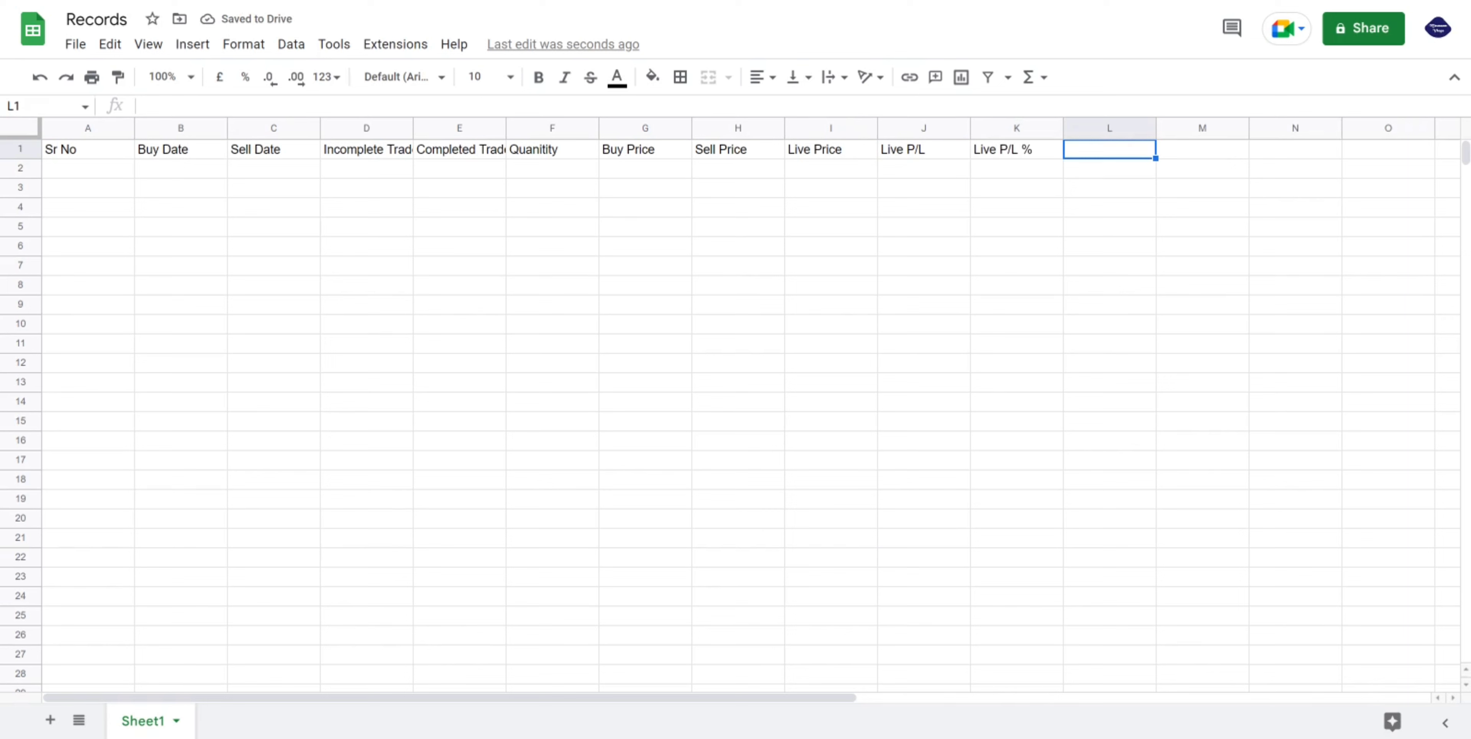
Enter the headers Actual P/L %, Stock Name and Trade Type in cells L1 to N1.
{"action": "type", "text": "Actual P/L %"}
{"action": "key", "text": "Tab"}
{"action": "type", "text": "Stock Name"}
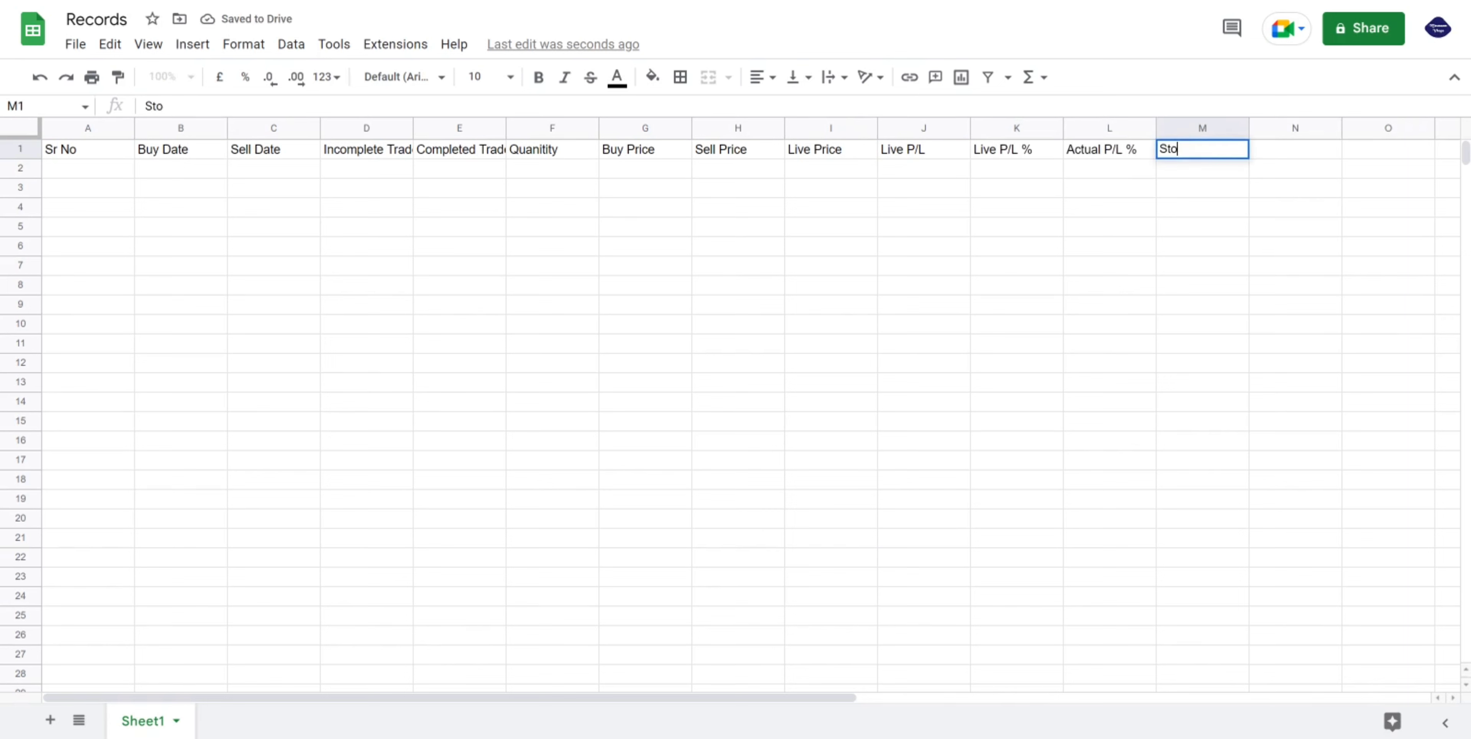
{"action": "key", "text": "Tab"}
{"action": "type", "text": "Trade Type"}
{"action": "key", "text": "Tab"}
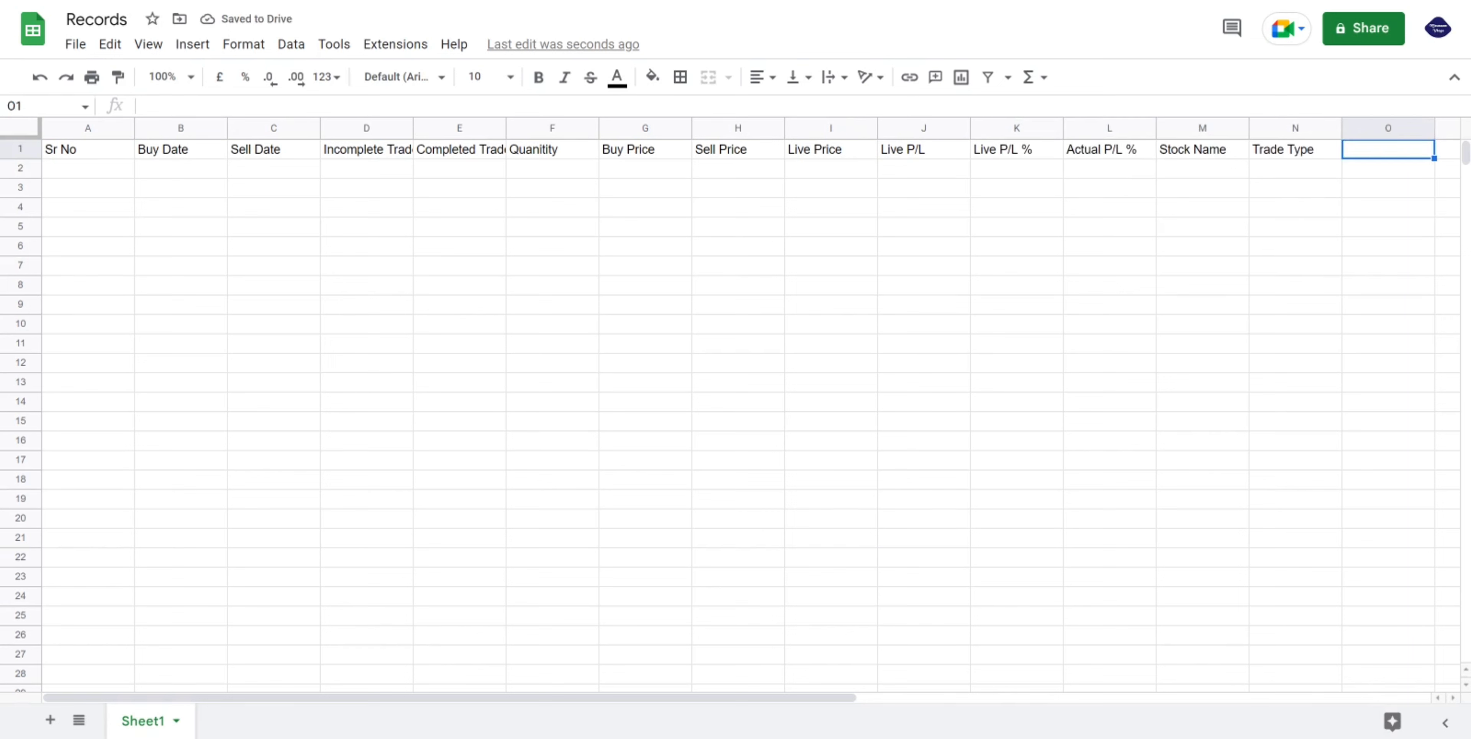
Add the headers CNC/MIS in O1 and Invested Amount in P1.
{"action": "type", "text": "Trade Type"}
{"action": "key", "text": "Escape"}
{"action": "type", "text": "CNC/MIS"}
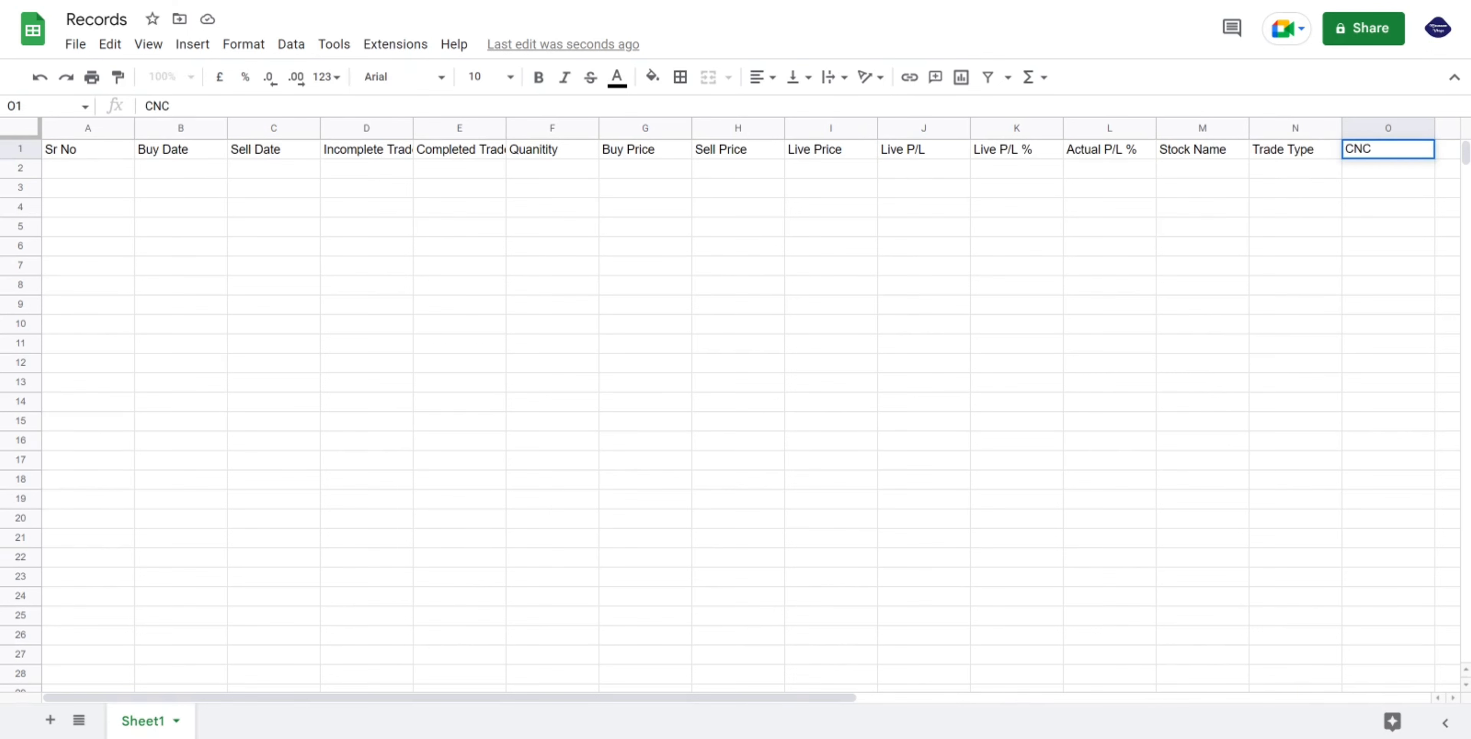
{"action": "key", "text": "Tab"}
{"action": "type", "text": "Invested"}
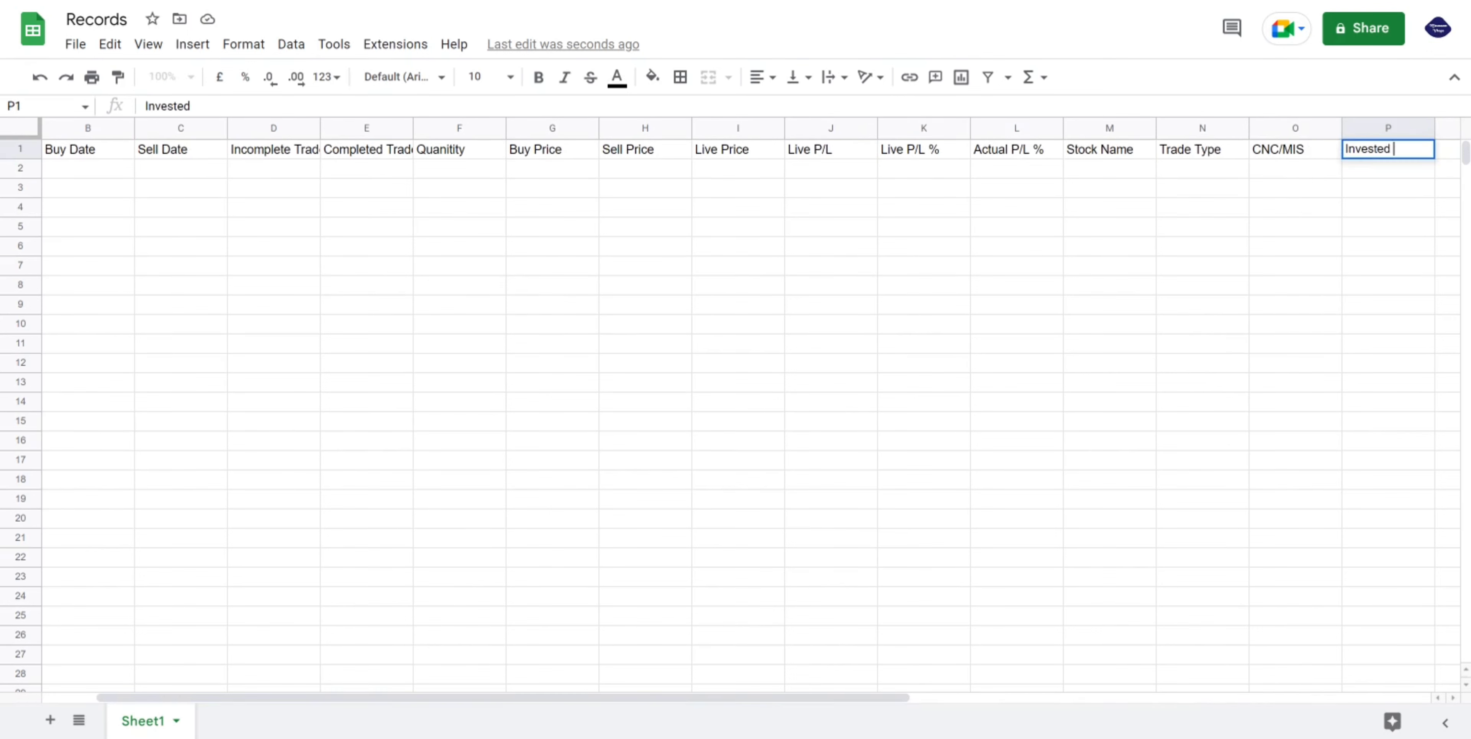
{"action": "type", "text": " Amount"}
{"action": "key", "text": "Tab"}
Enter the headers Intrade Amount, Brokrage and STT in cells Q1 to S1.
{"action": "type", "text": "Intrade Amount"}
{"action": "key", "text": "Tab"}
{"action": "type", "text": "Brokrage"}
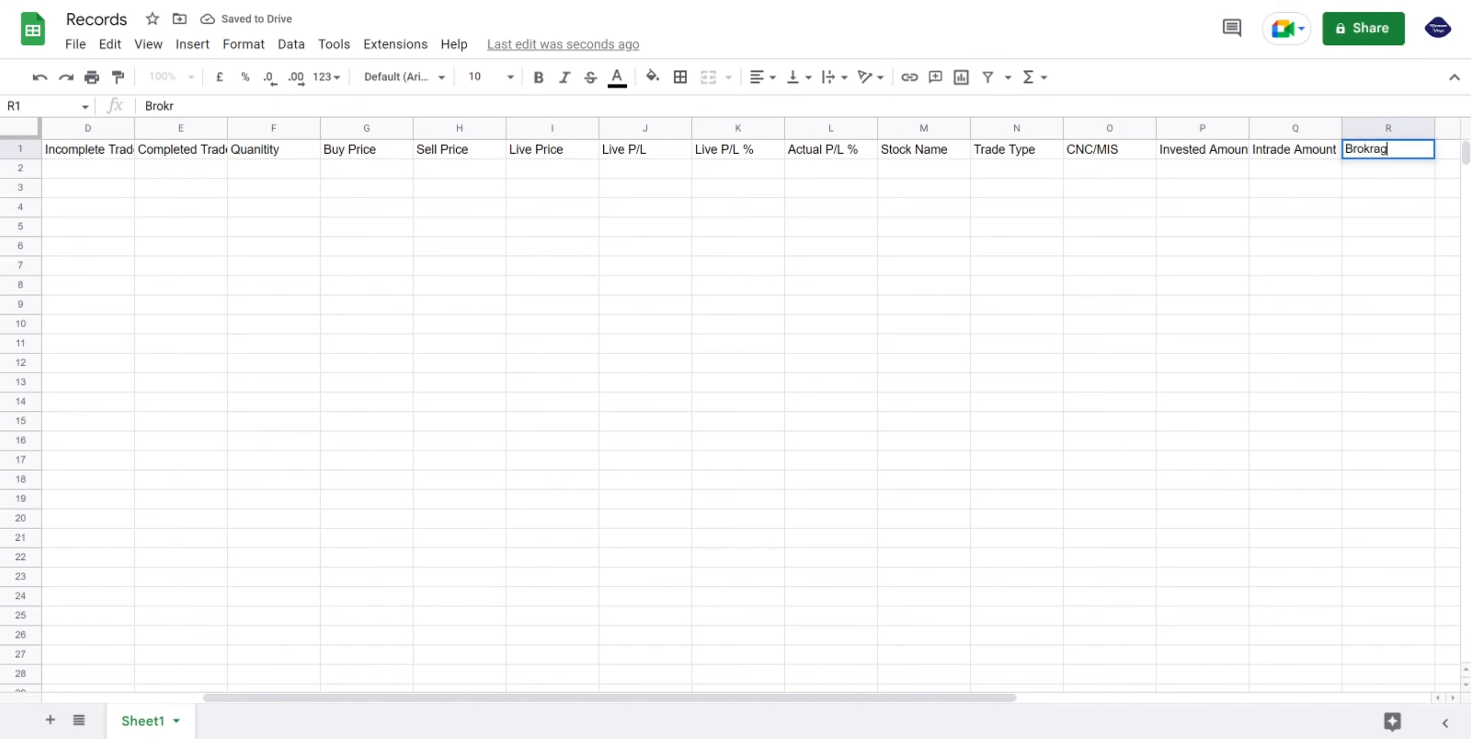
{"action": "key", "text": "Tab"}
{"action": "type", "text": "STT"}
{"action": "key", "text": "Tab"}
Enter the header Exchange Txn Chg. in cell T1.
{"action": "type", "text": "Exchange"}
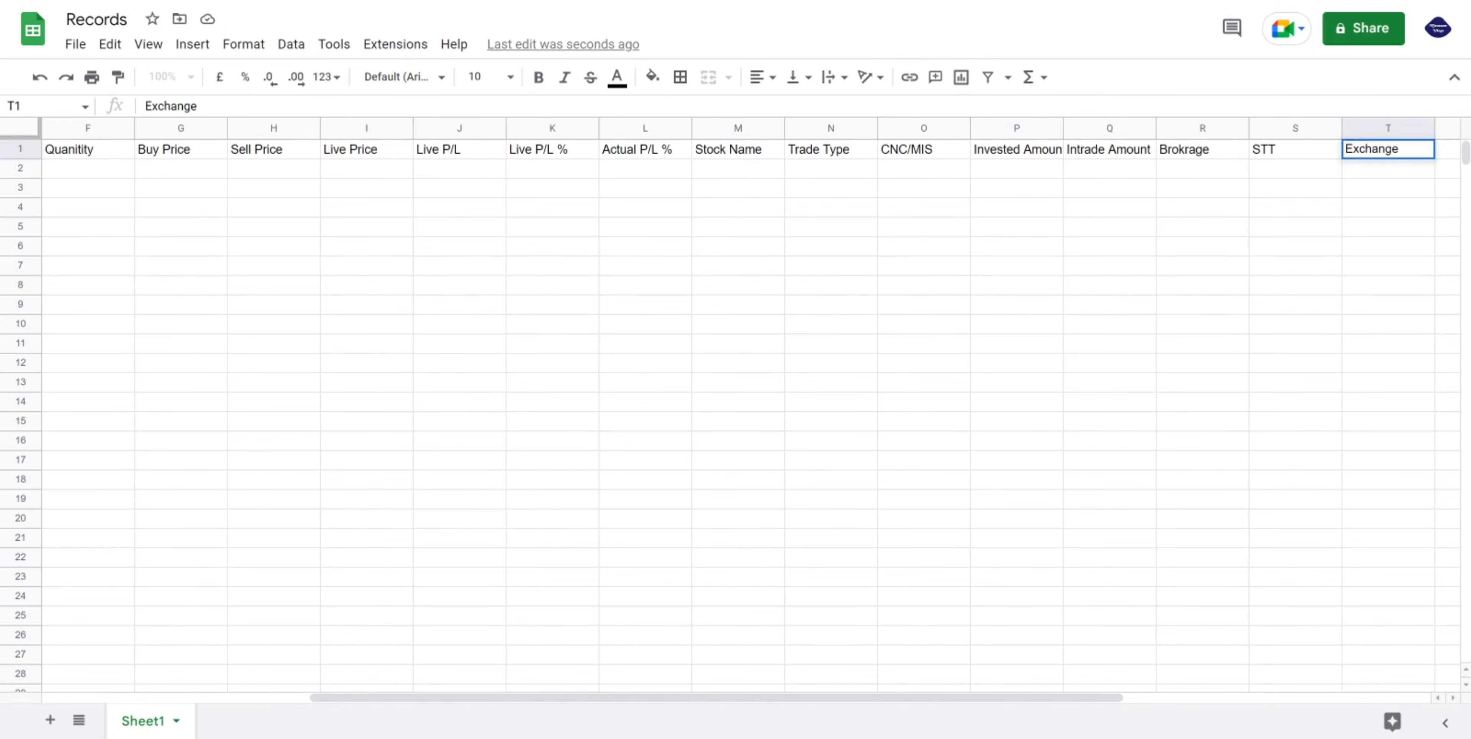
{"action": "key", "text": "BackSpace"}
{"action": "key", "text": "BackSpace"}
{"action": "key", "text": "BackSpace"}
{"action": "key", "text": "BackSpace"}
{"action": "key", "text": "BackSpace"}
{"action": "type", "text": "hange Txn Chg."}
{"action": "key", "text": "Tab"}
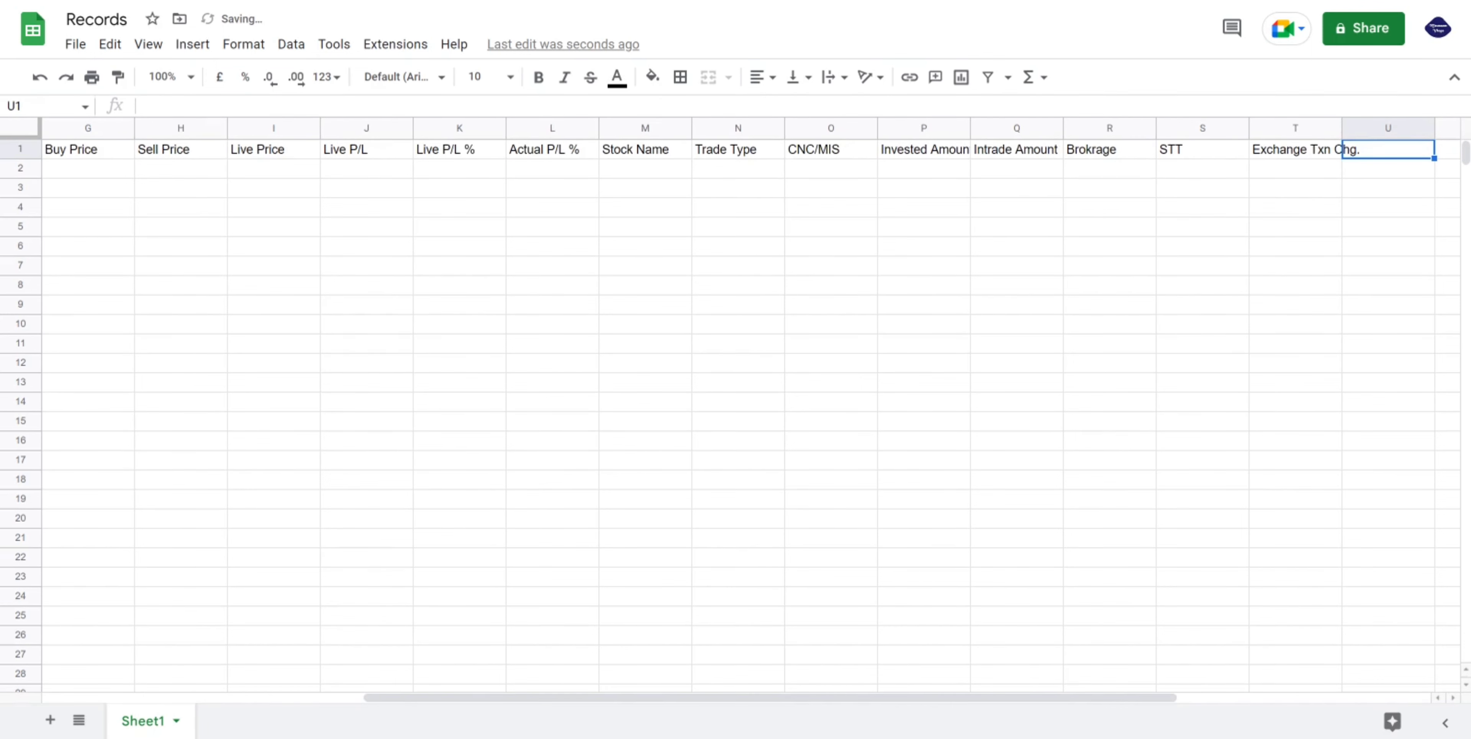
Enter the headers Clearance Chg., GST, SEBI Chrg. and Stamp Duty in cells U1 to X1.
{"action": "type", "text": "Clearance Chg."}
{"action": "key", "text": "Tab"}
{"action": "type", "text": "GST"}
{"action": "key", "text": "Tab"}
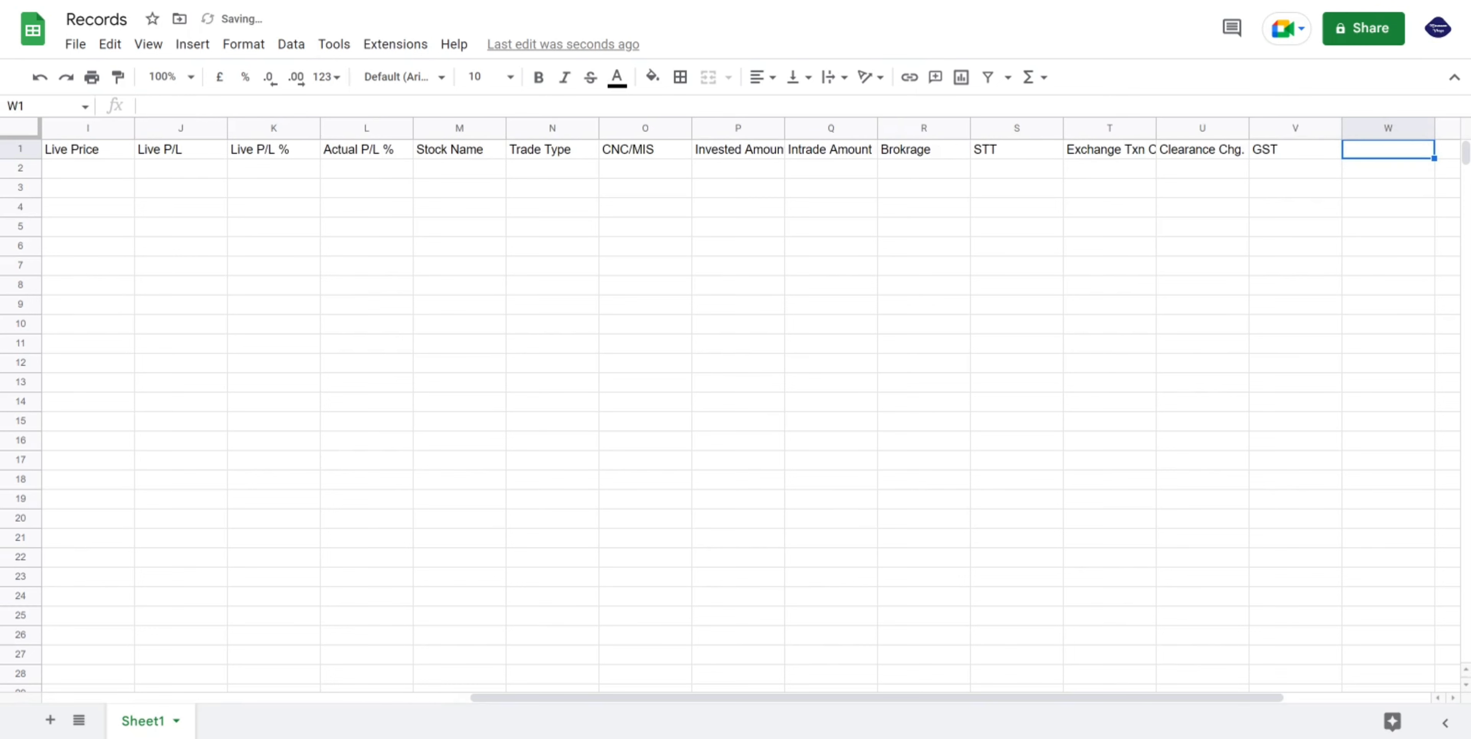
{"action": "type", "text": "SEBI Chrg."}
{"action": "key", "text": "Tab"}
{"action": "type", "text": "Stamp Duty"}
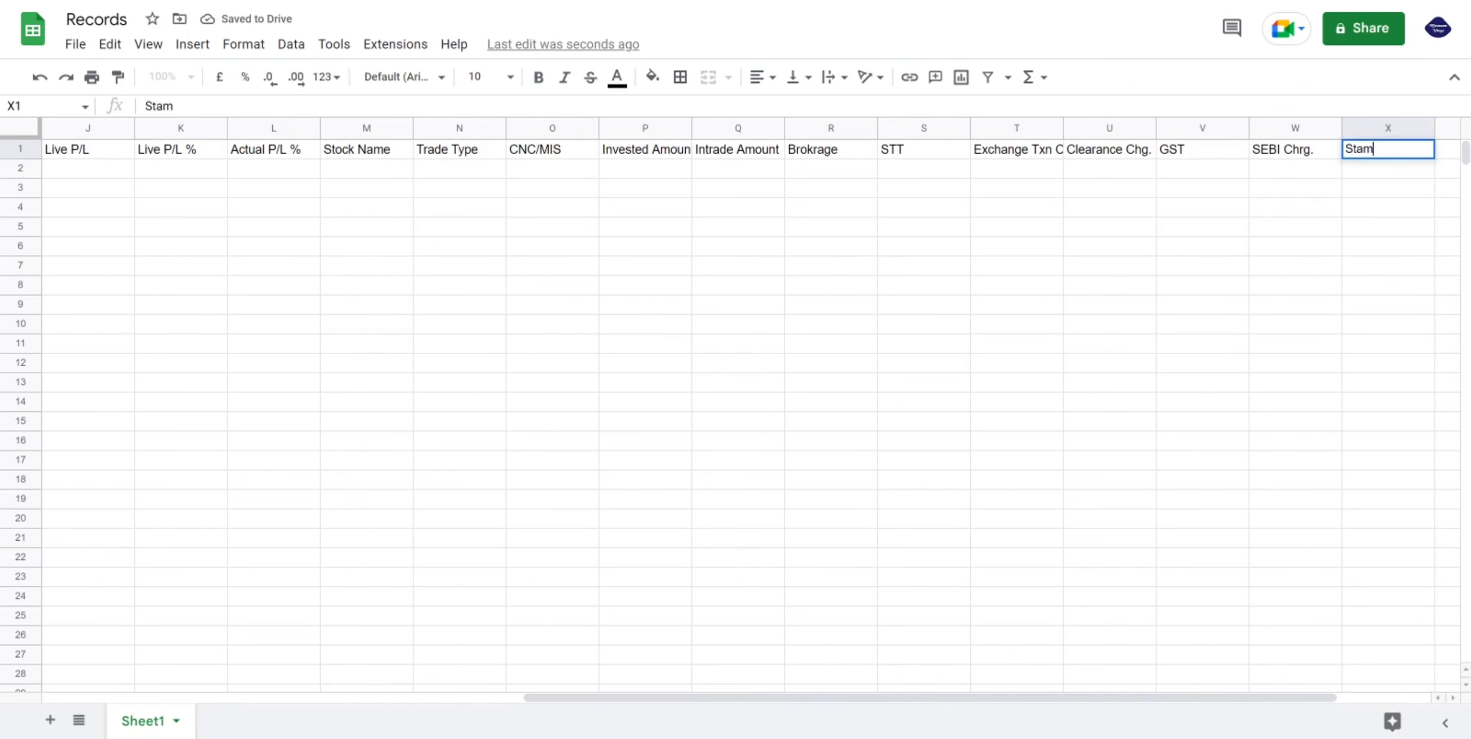
{"action": "key", "text": "Tab"}
Add the headers Total Fees in Y1 and Final Amt in Z1.
{"action": "type", "text": "Total Fees"}
{"action": "key", "text": "Tab"}
{"action": "type", "text": "Final Amt"}
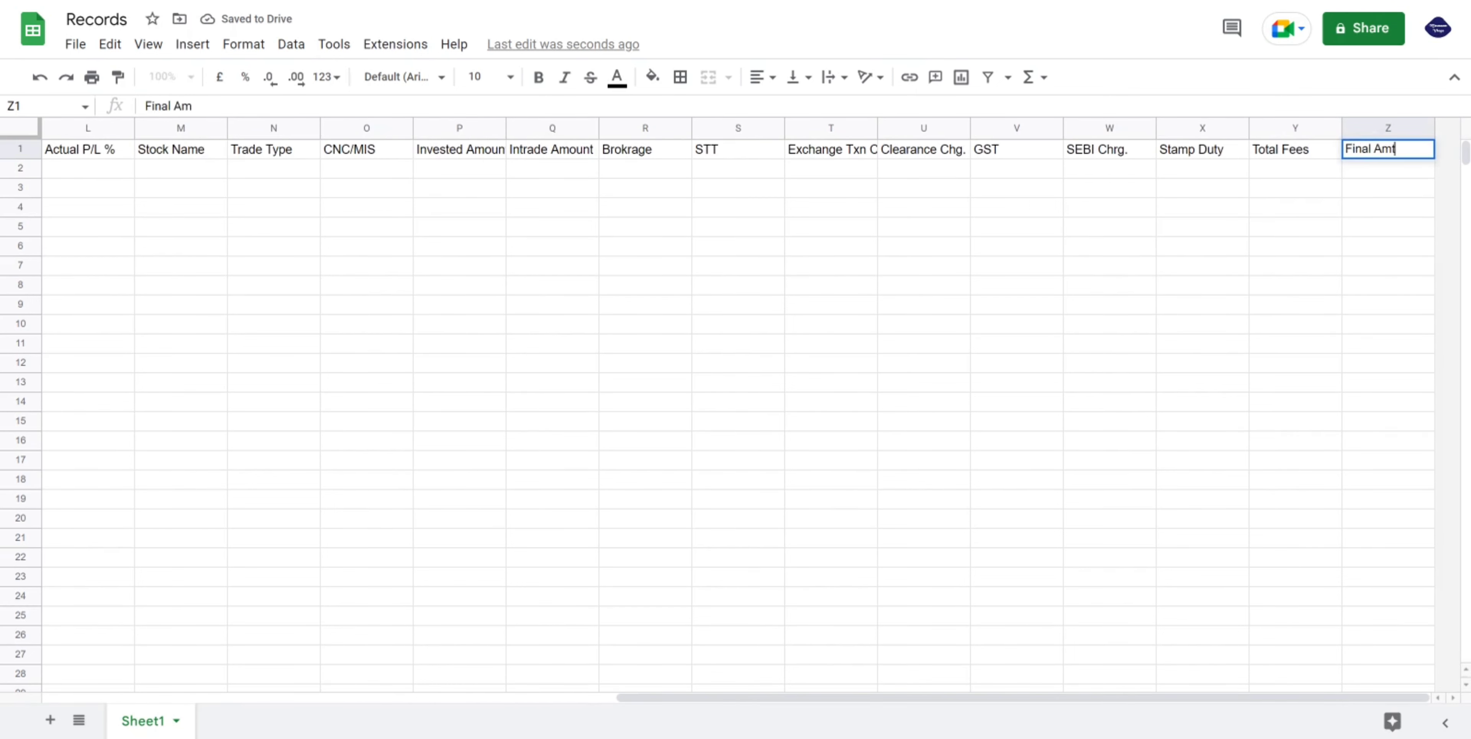
Insert two new columns, AA and AB, after column Z.
{"action": "left_click", "coordinate": [1392, 132]}
{"action": "right_click", "coordinate": [1392, 132]}
{"action": "left_click", "coordinate": [1200, 310]}
{"action": "right_click", "coordinate": [1388, 129]}
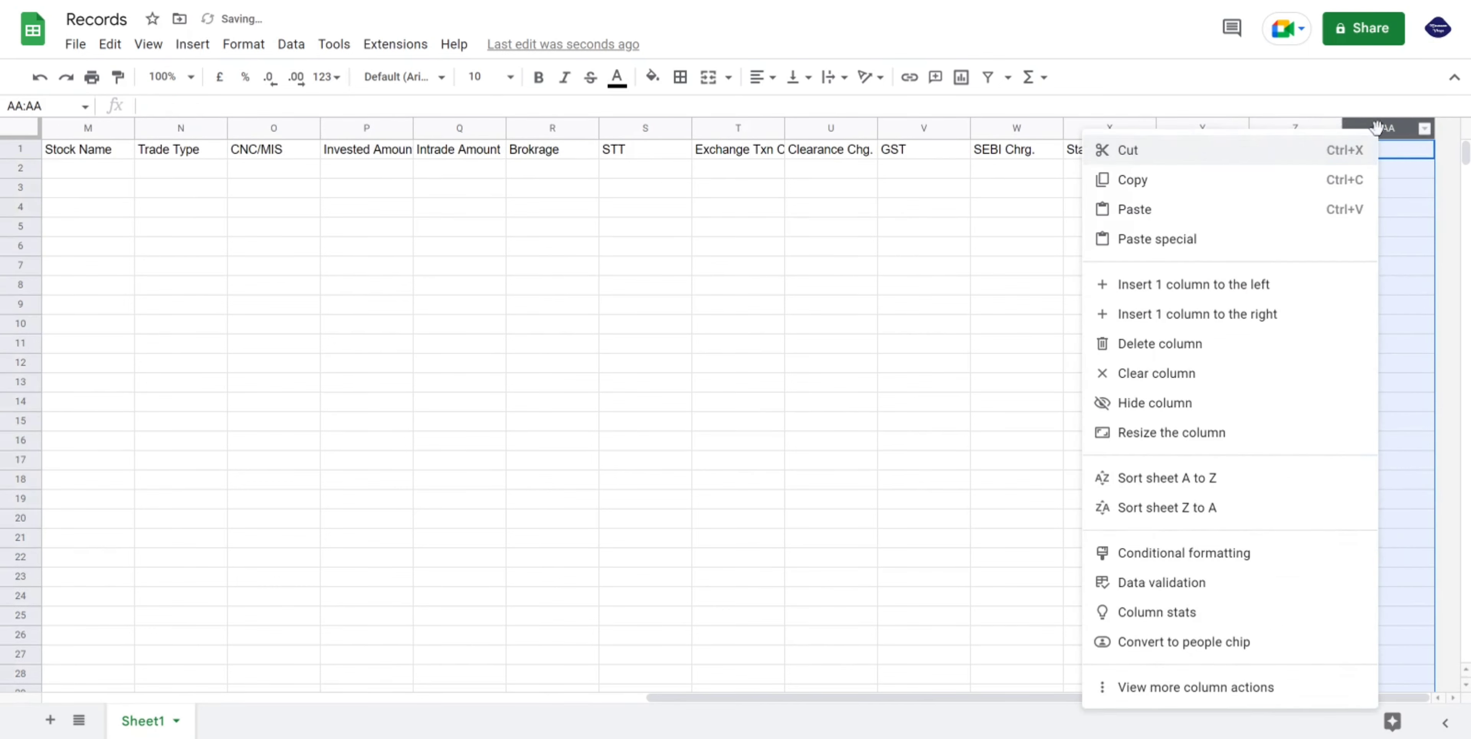
{"action": "left_click", "coordinate": [1199, 312]}
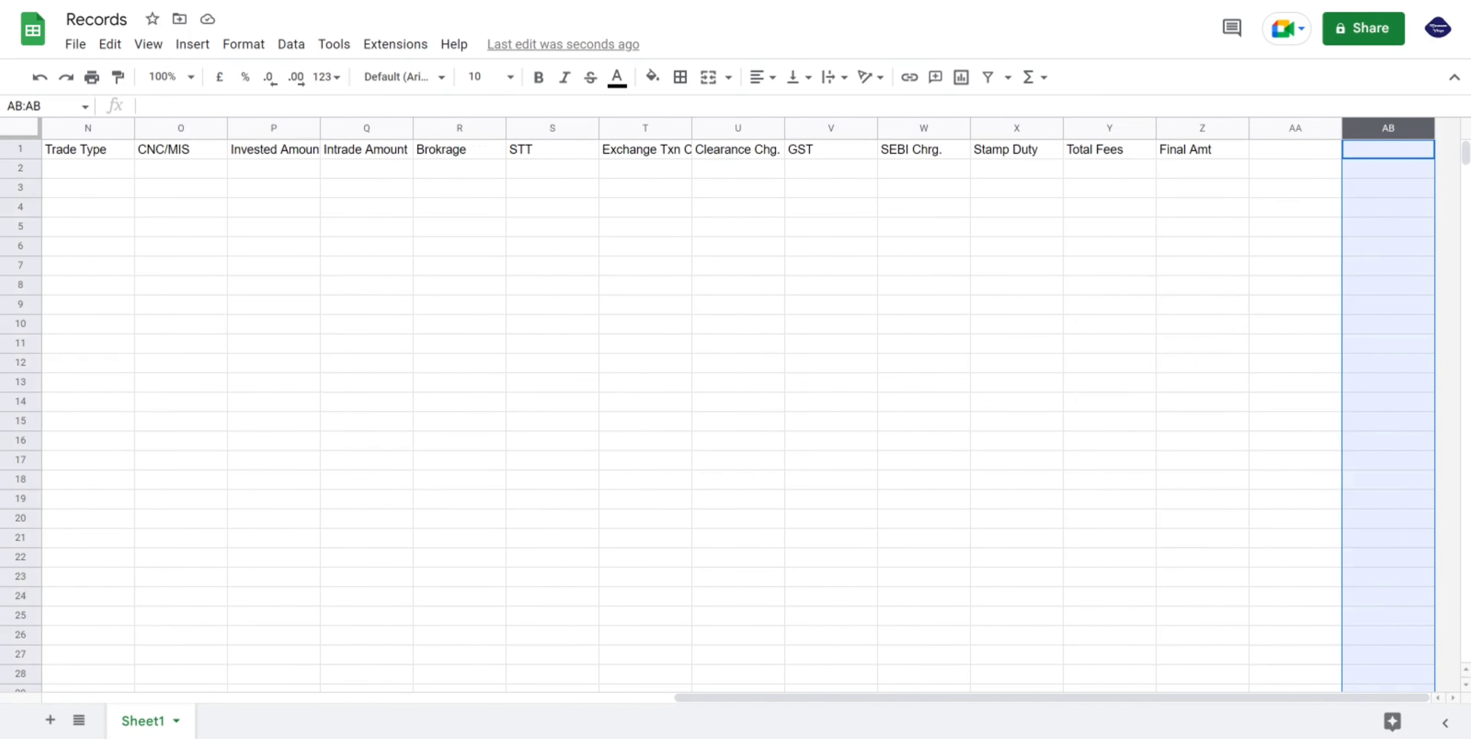
Enter the header Final P/L in cell AA1.
{"action": "left_click", "coordinate": [1270, 153]}
{"action": "type", "text": "Final Profit"}
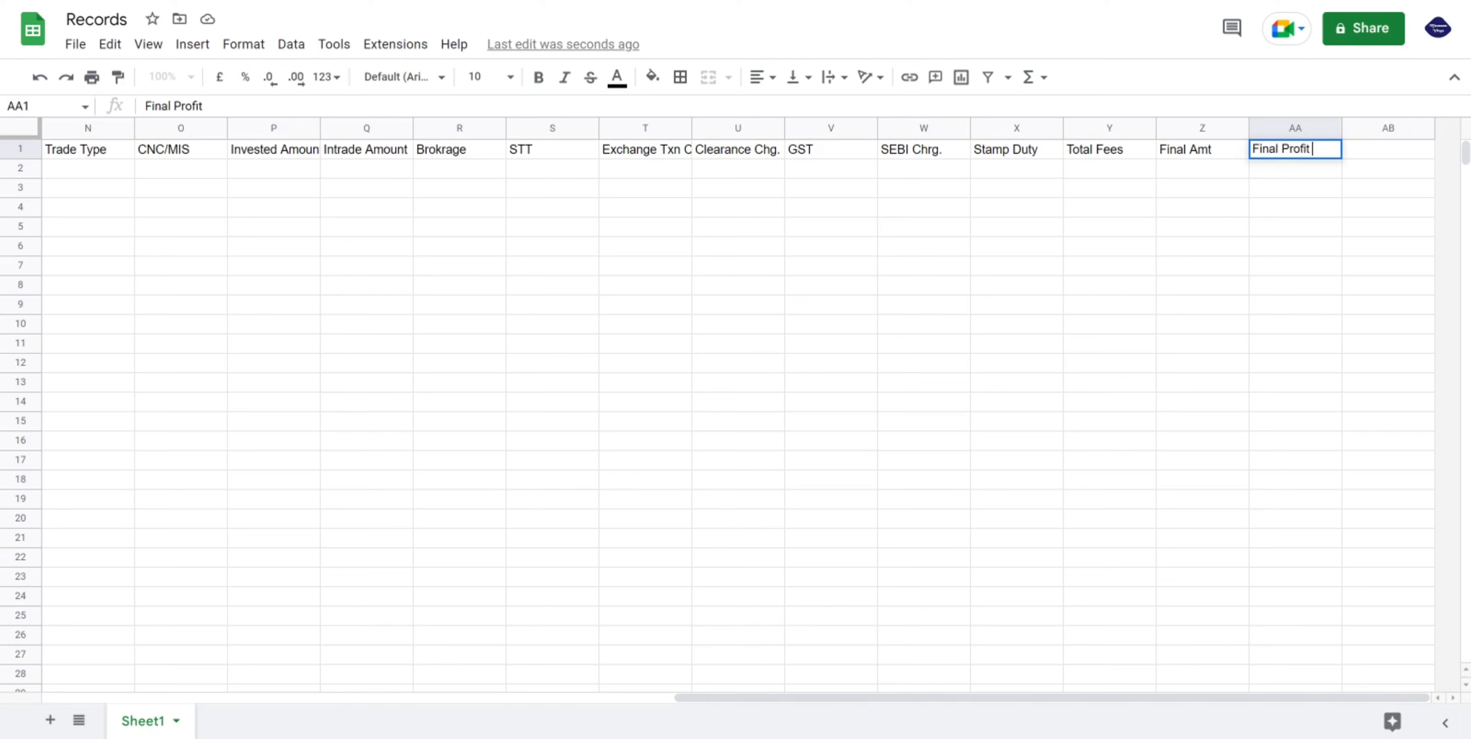
{"action": "key", "text": "BackSpace"}
{"action": "key", "text": "BackSpace"}
{"action": "key", "text": "BackSpace"}
{"action": "key", "text": "BackSpace"}
{"action": "key", "text": "BackSpace"}
{"action": "key", "text": "Tab"}
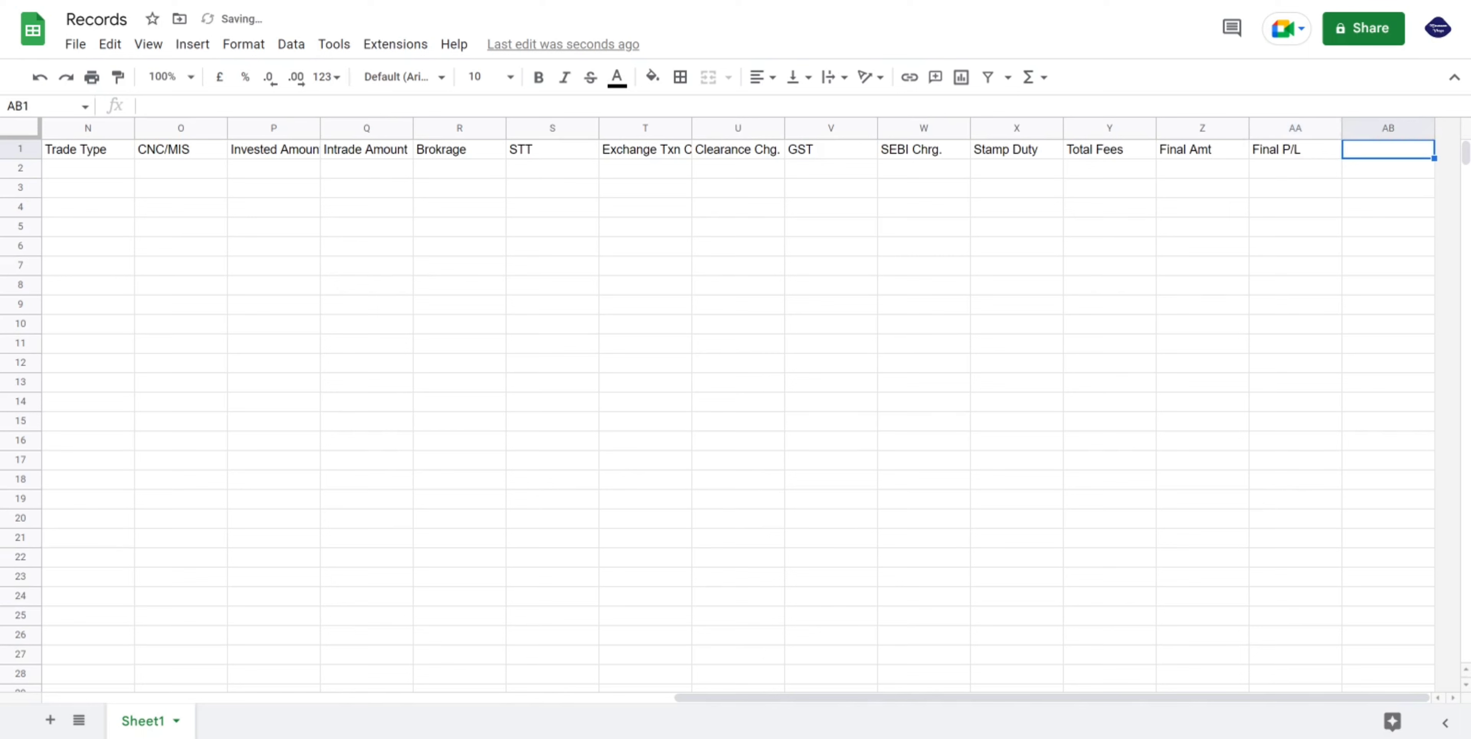
Enter the header Status in cell AB1 and return to the start of the sheet.
{"action": "type", "text": "Status"}
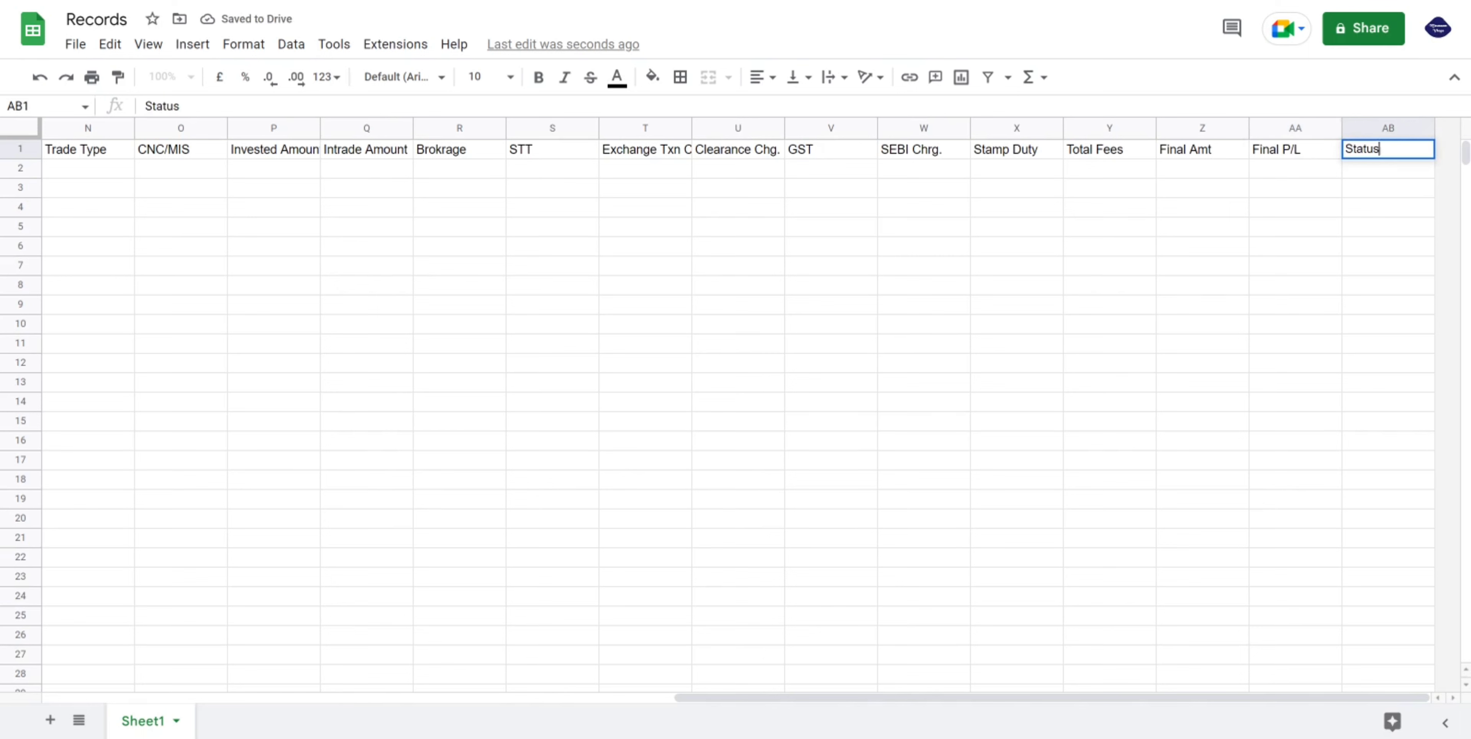
{"action": "key", "text": "Return"}
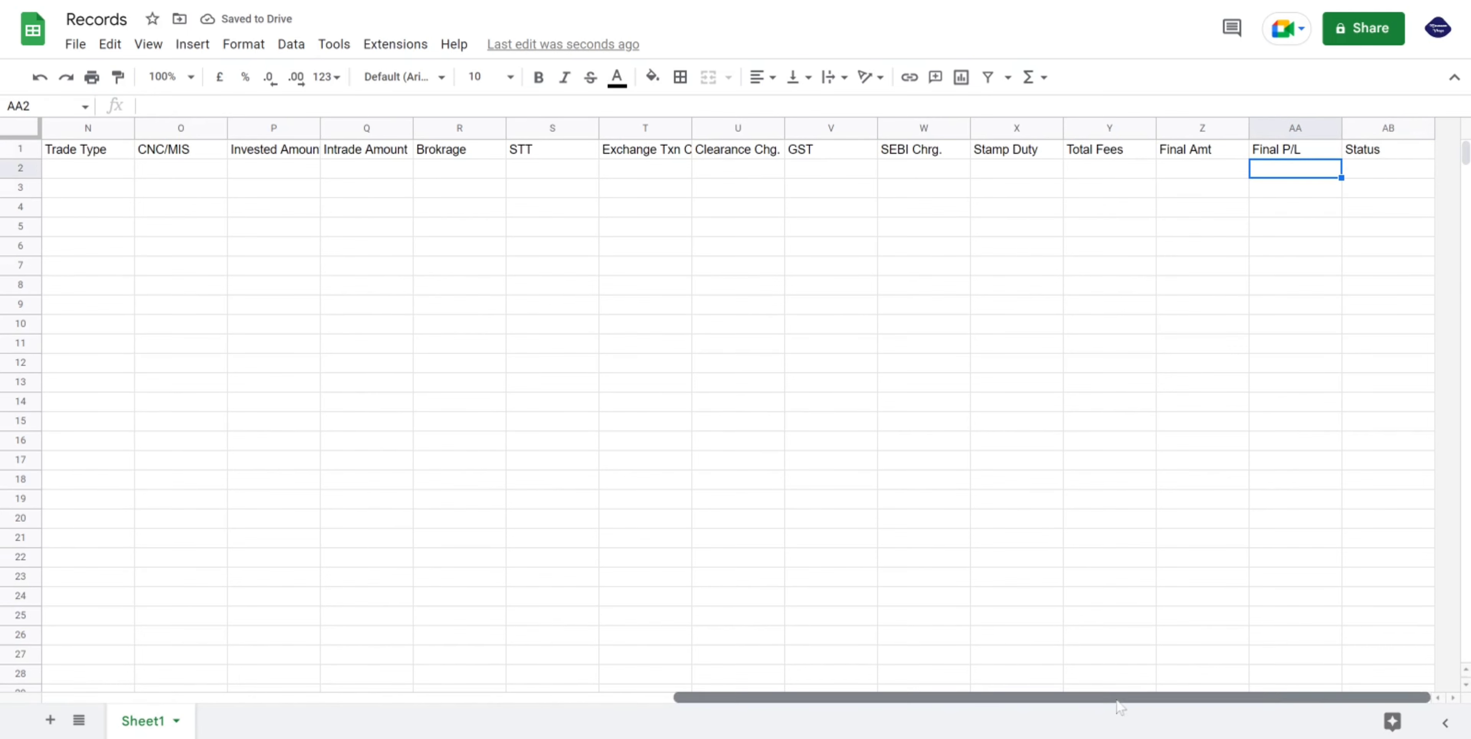
{"action": "left_click_drag", "start_coordinate": [1110, 705], "coordinate": [490, 708]}
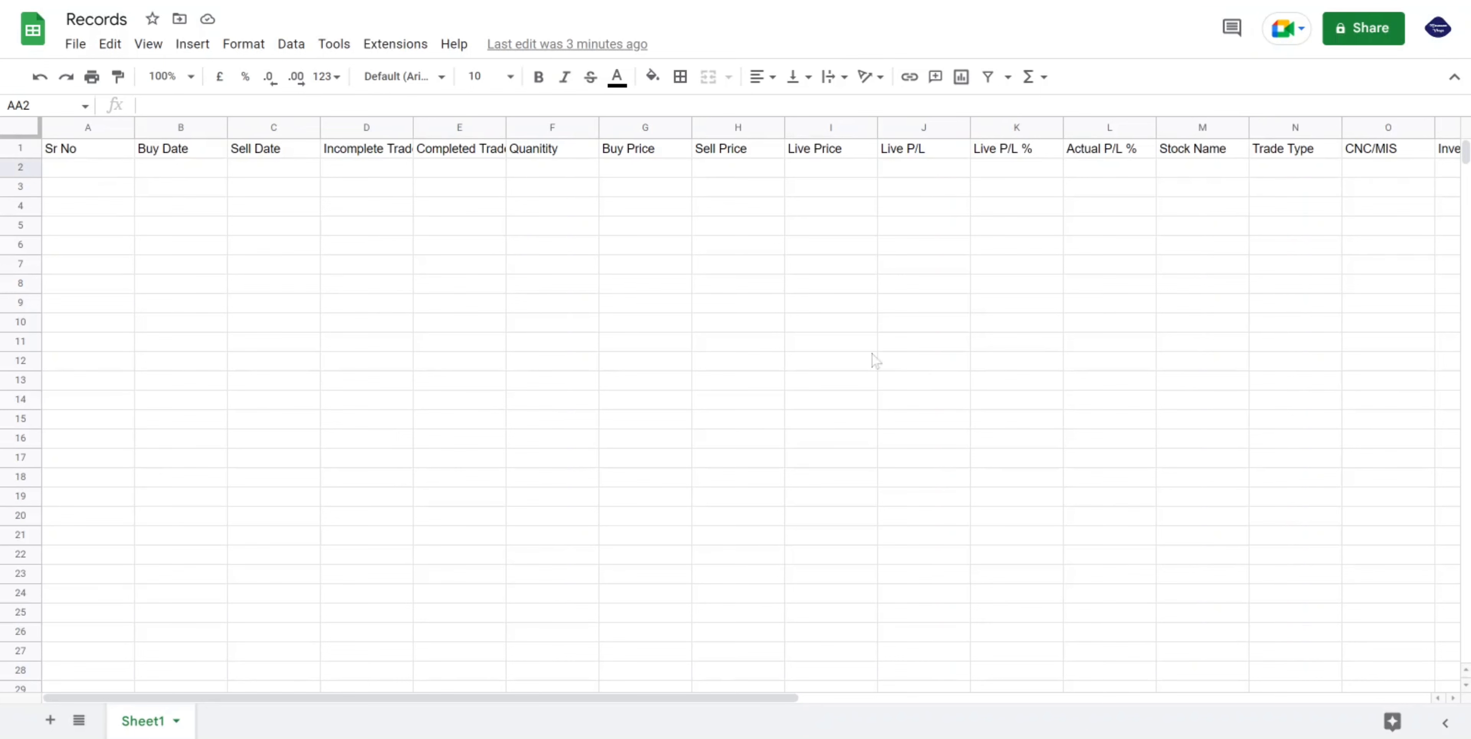
Fit the widths of columns A, B and C to their headers Sr No, Buy Date and Sell Date.
{"action": "left_click_drag", "start_coordinate": [134, 129], "coordinate": [132, 130]}
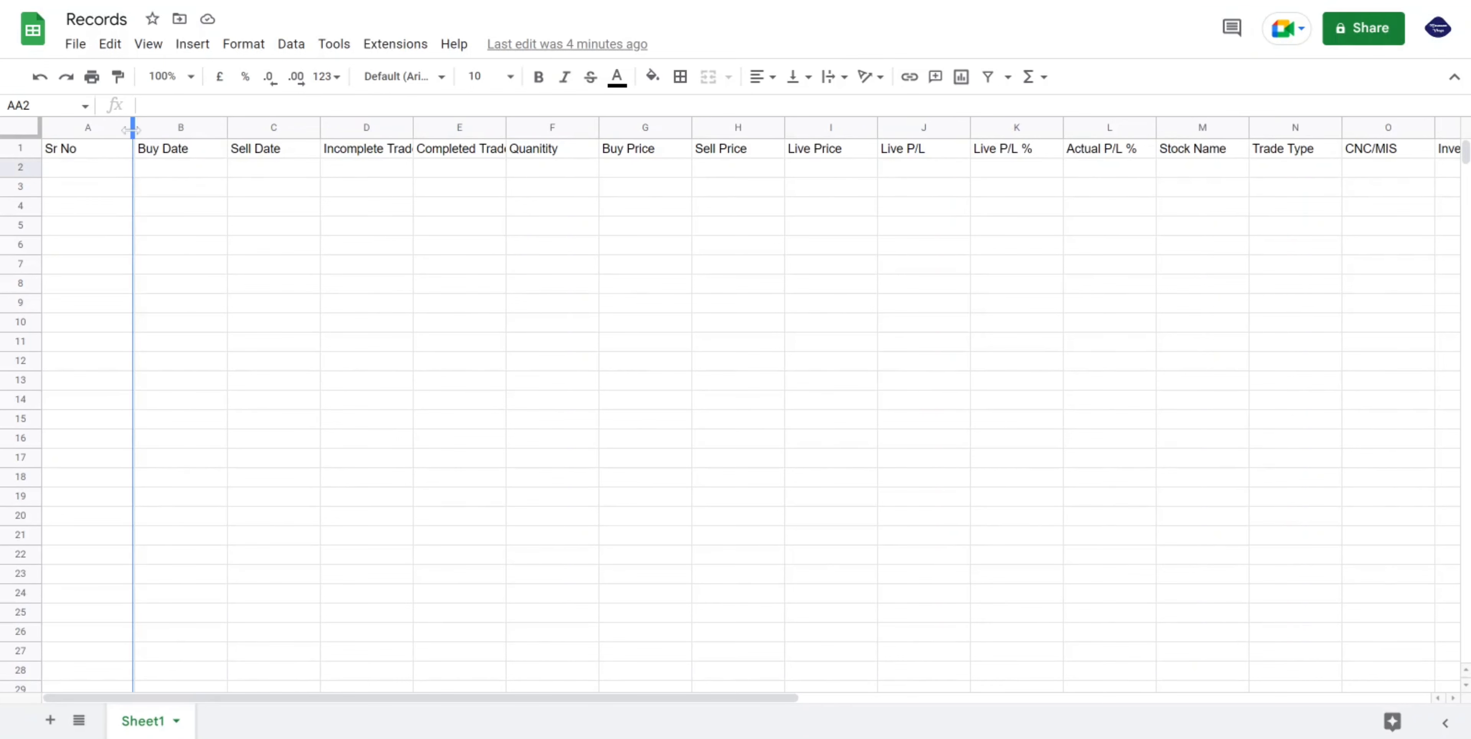
{"action": "double_click", "coordinate": [132, 129]}
{"action": "double_click", "coordinate": [171, 127]}
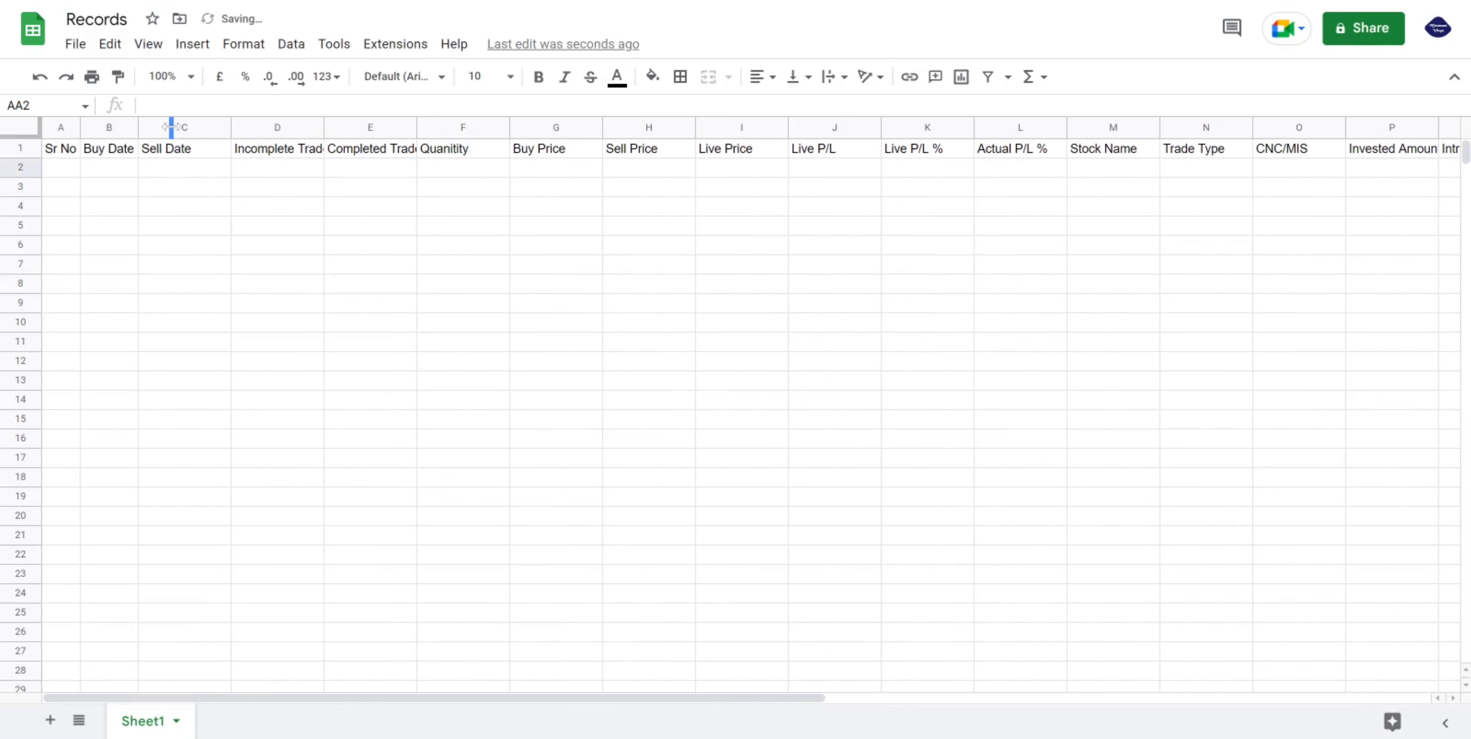
{"action": "double_click", "coordinate": [230, 127]}
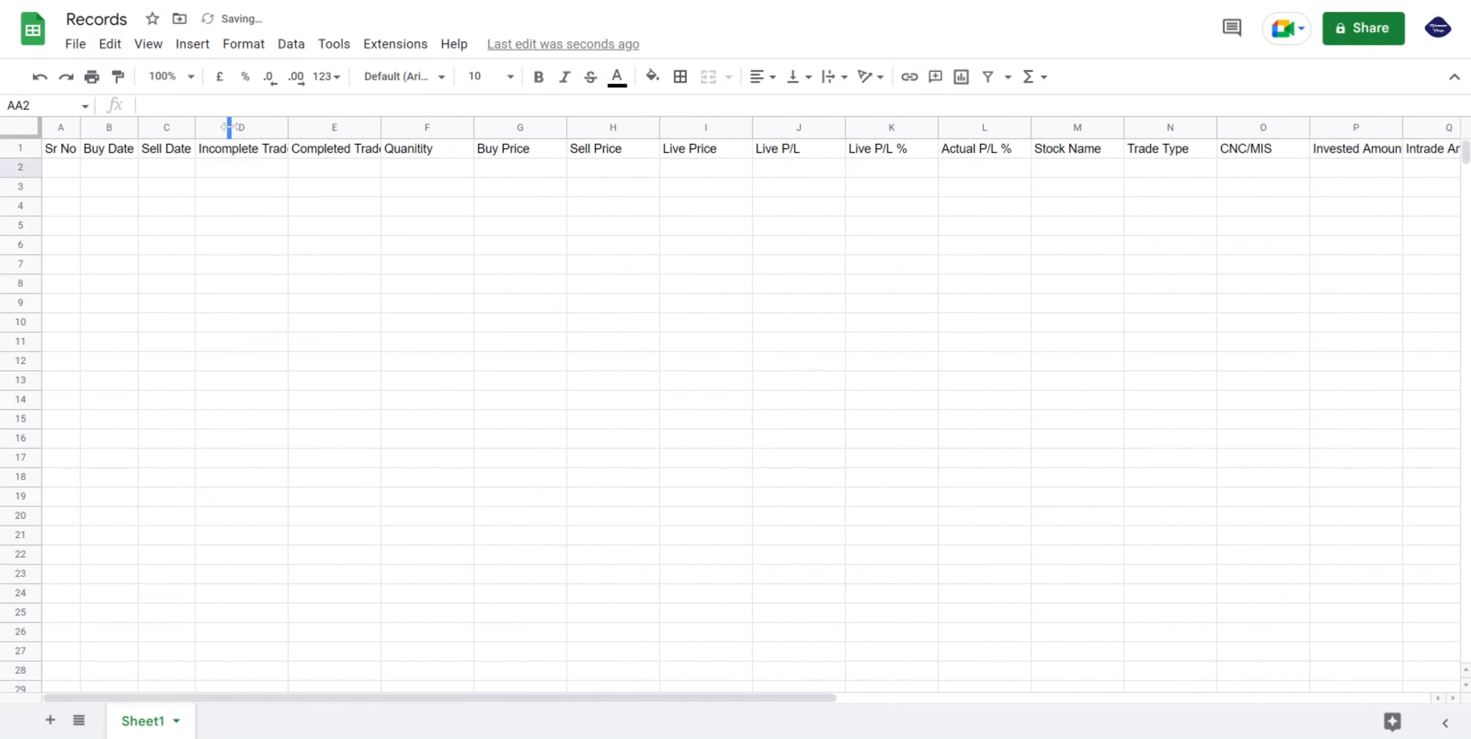
Narrow columns D and E, the incomplete and completed trade day counts, to less than their full header text.
{"action": "left_click", "coordinate": [286, 128]}
{"action": "double_click", "coordinate": [286, 128]}
{"action": "left_click", "coordinate": [286, 151]}
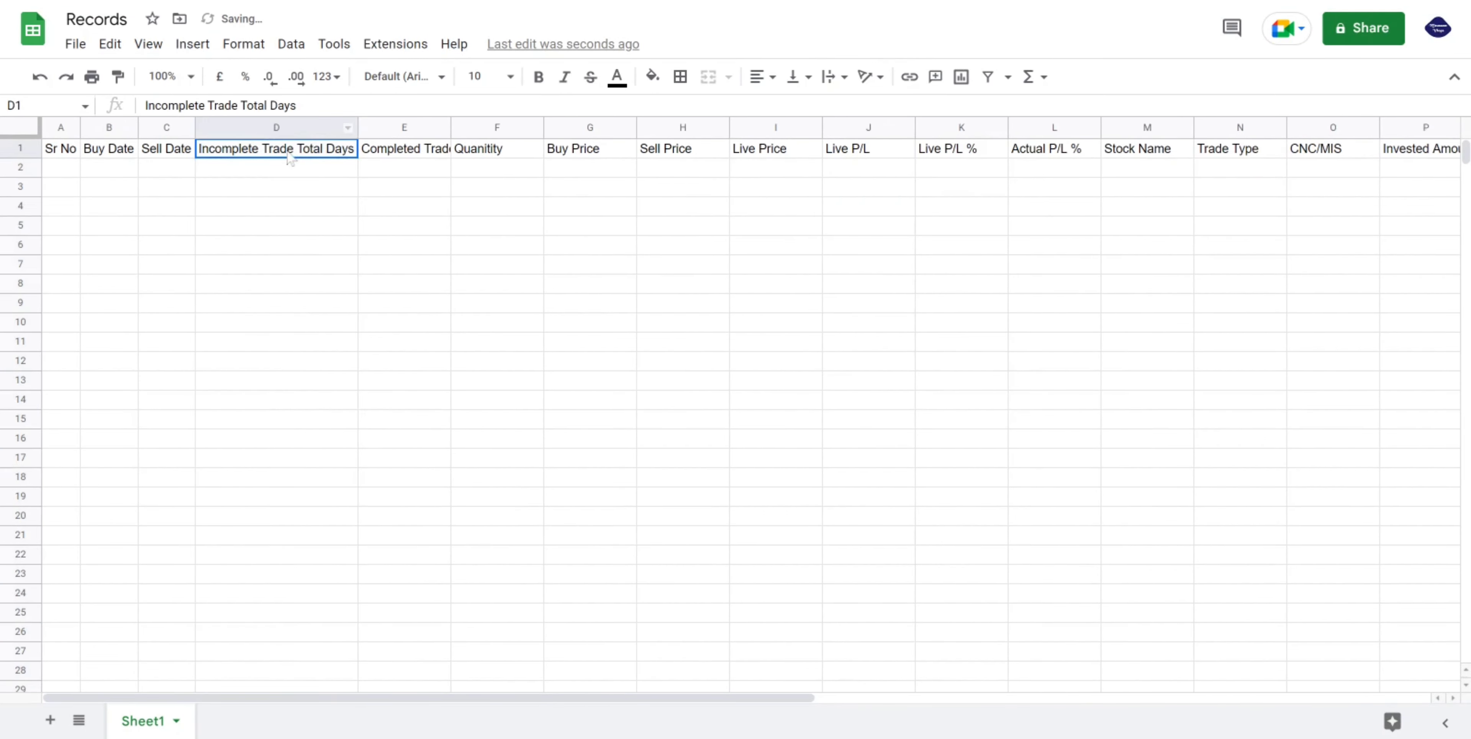
{"action": "left_click_drag", "start_coordinate": [355, 130], "coordinate": [274, 130]}
{"action": "left_click_drag", "start_coordinate": [368, 130], "coordinate": [346, 131]}
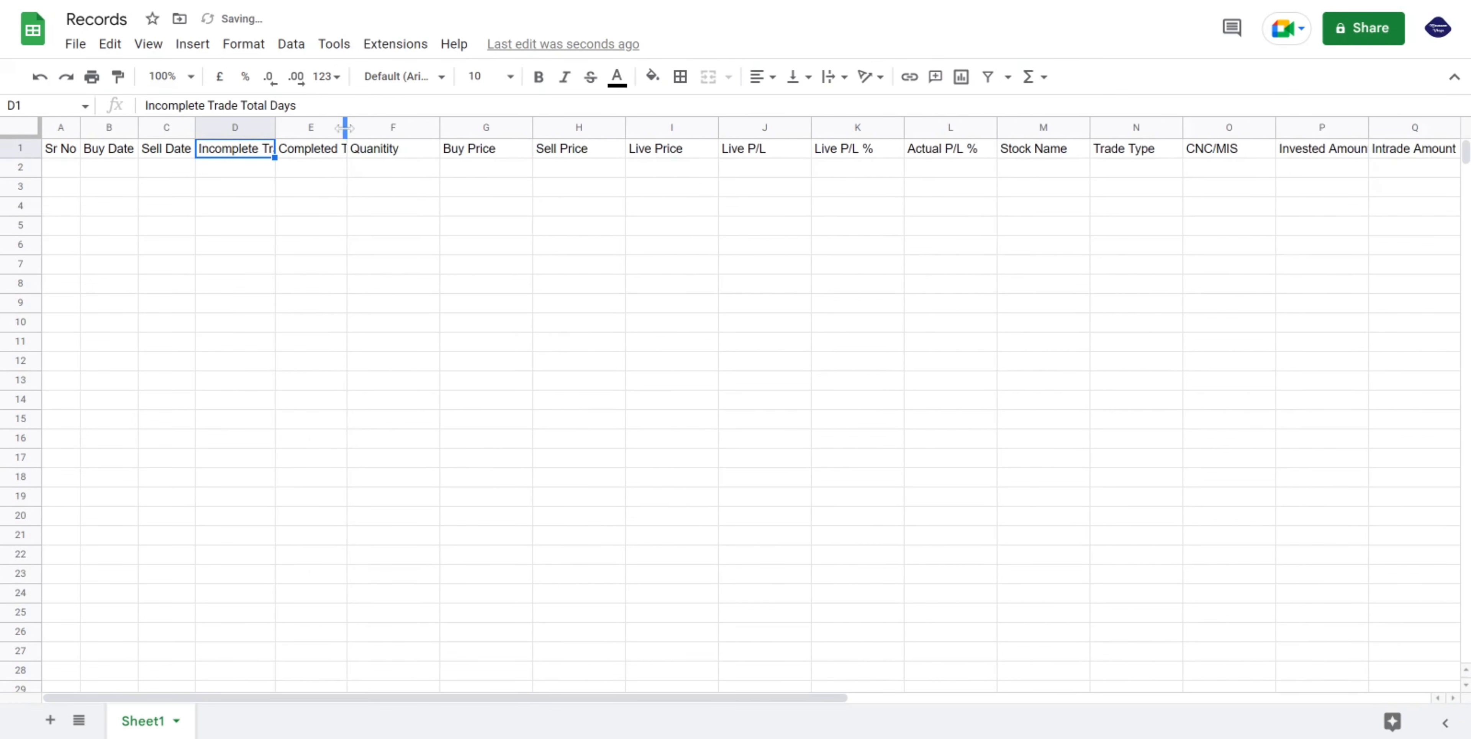
{"action": "left_click", "coordinate": [19, 148]}
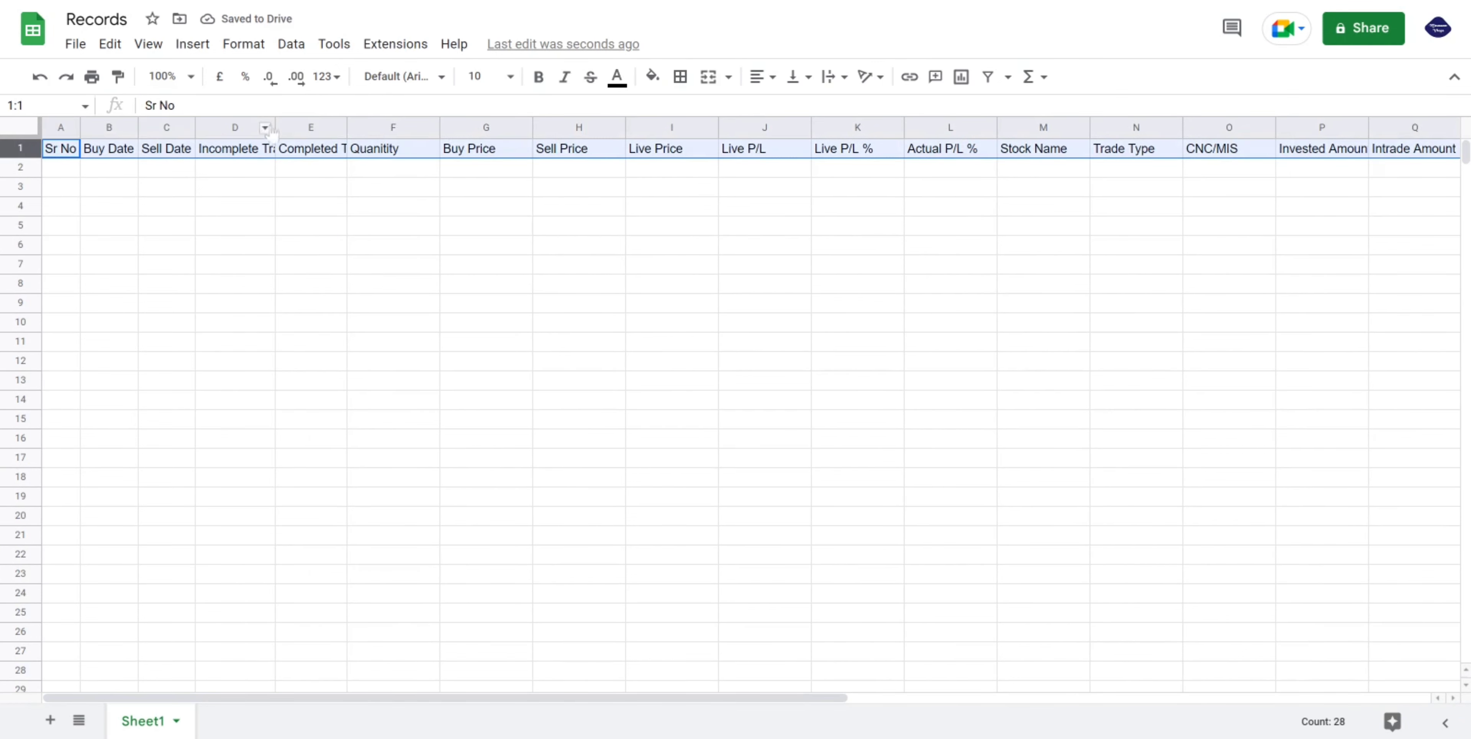
Narrow columns F to I, from the quantity column to Live Price, to just fit their headers.
{"action": "left_click", "coordinate": [423, 127]}
{"action": "left_click_drag", "start_coordinate": [440, 127], "coordinate": [403, 128]}
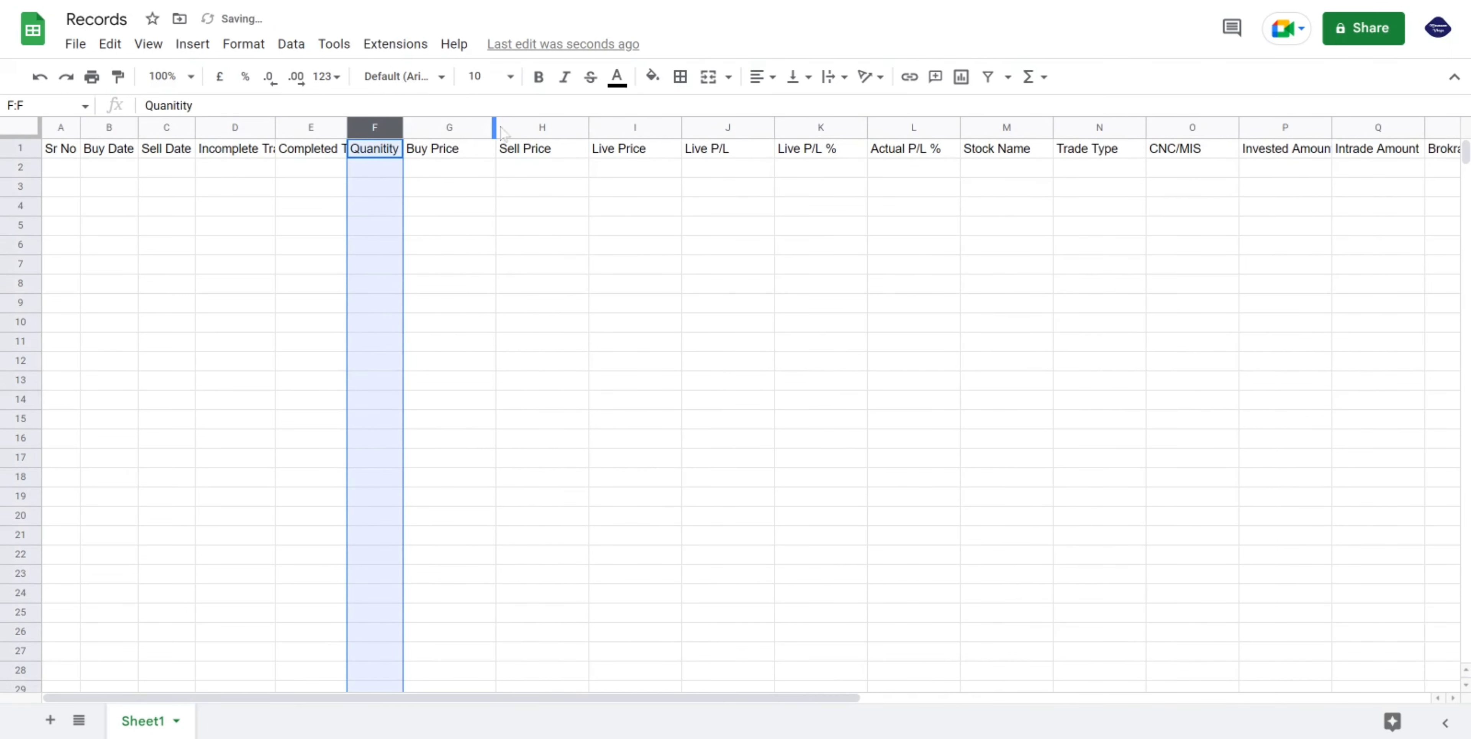
{"action": "left_click_drag", "start_coordinate": [496, 129], "coordinate": [462, 129]}
{"action": "left_click_drag", "start_coordinate": [555, 129], "coordinate": [522, 129]}
{"action": "left_click_drag", "start_coordinate": [614, 130], "coordinate": [583, 130]}
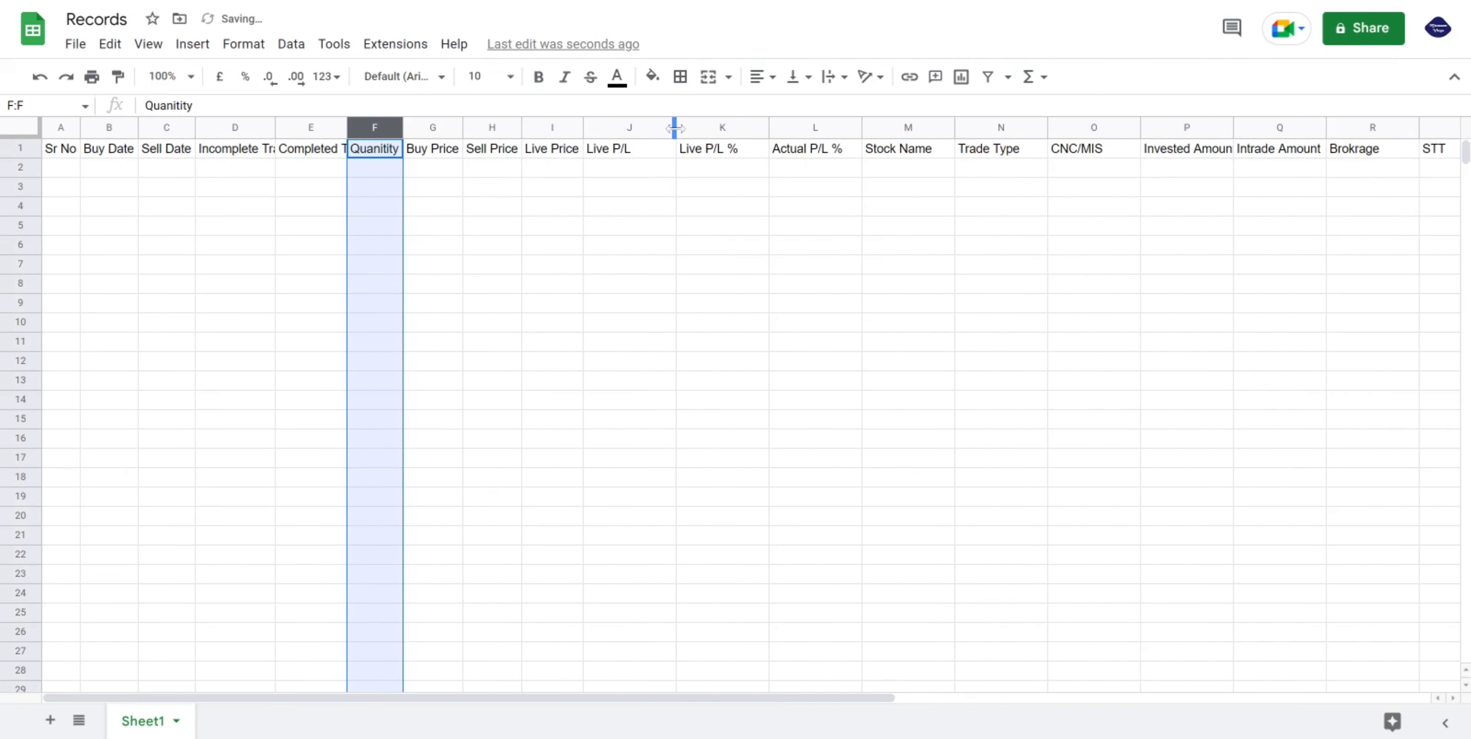
Narrow columns J to L to fit their profit/loss headers and widen the Stock Name column M to about double.
{"action": "left_click_drag", "start_coordinate": [677, 129], "coordinate": [634, 129]}
{"action": "left_click_drag", "start_coordinate": [725, 129], "coordinate": [701, 129]}
{"action": "left_click_drag", "start_coordinate": [793, 129], "coordinate": [778, 129]}
{"action": "left_click_drag", "start_coordinate": [871, 127], "coordinate": [965, 127]}
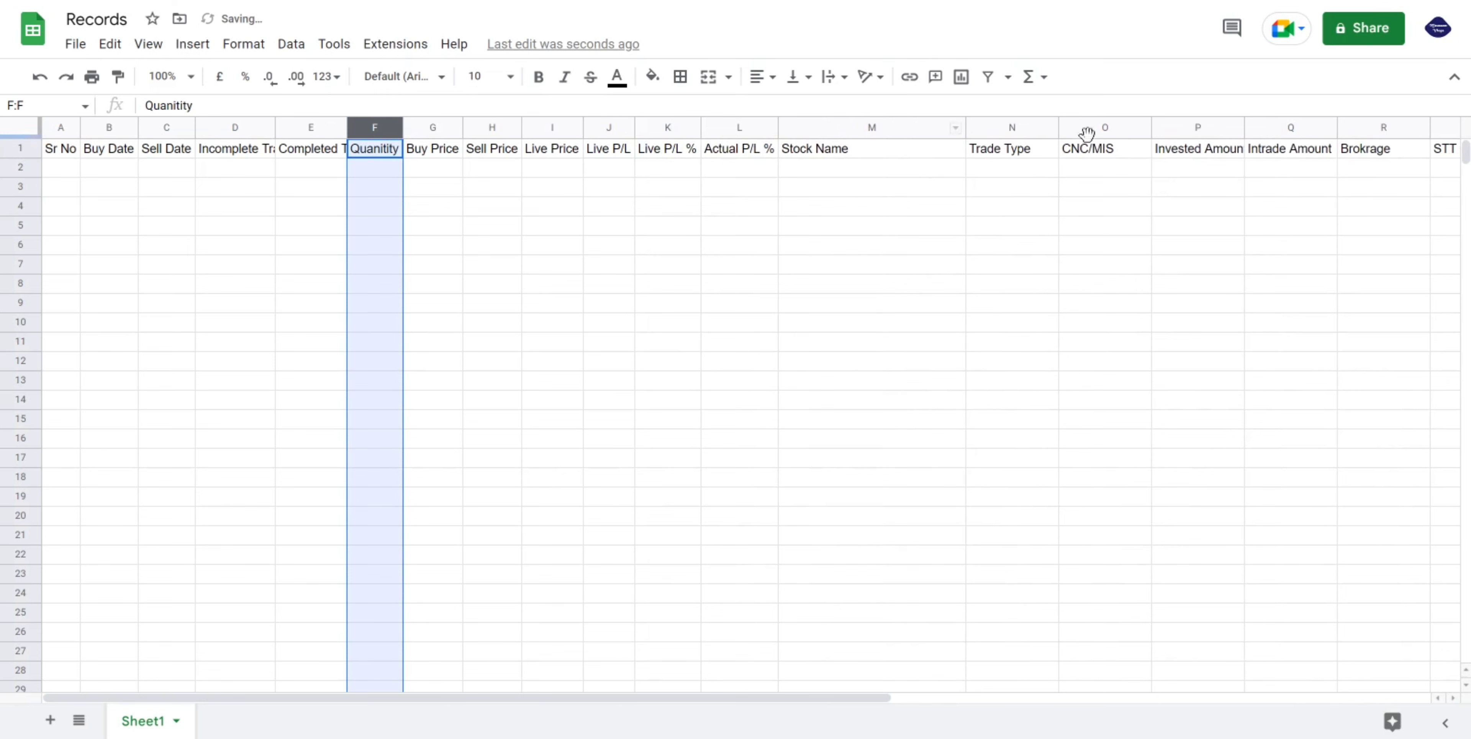
Narrow columns N to V, from Trade Type to GST, into compact columns.
{"action": "left_click_drag", "start_coordinate": [1057, 129], "coordinate": [1011, 129]}
{"action": "mouse_move", "coordinate": [1103, 129]}
{"action": "left_mouse_down"}
{"action": "mouse_move", "coordinate": [1051, 129]}
{"action": "mouse_move", "coordinate": [1112, 129]}
{"action": "left_mouse_up"}
{"action": "left_click_drag", "start_coordinate": [1205, 129], "coordinate": [1174, 129]}
{"action": "left_click_drag", "start_coordinate": [1266, 129], "coordinate": [1208, 129]}
{"action": "left_click_drag", "start_coordinate": [1301, 130], "coordinate": [1242, 130]}
{"action": "mouse_move", "coordinate": [1336, 129]}
{"action": "left_mouse_down"}
{"action": "mouse_move", "coordinate": [1280, 130]}
{"action": "mouse_move", "coordinate": [1307, 129]}
{"action": "left_mouse_up"}
{"action": "left_click_drag", "start_coordinate": [1399, 129], "coordinate": [1341, 130]}
Narrow the SEBI Chrg. and Stamp Duty columns, and fit Total Fees, Final Amt and Final P/L to their headers.
{"action": "left_click_drag", "start_coordinate": [938, 702], "coordinate": [1057, 699]}
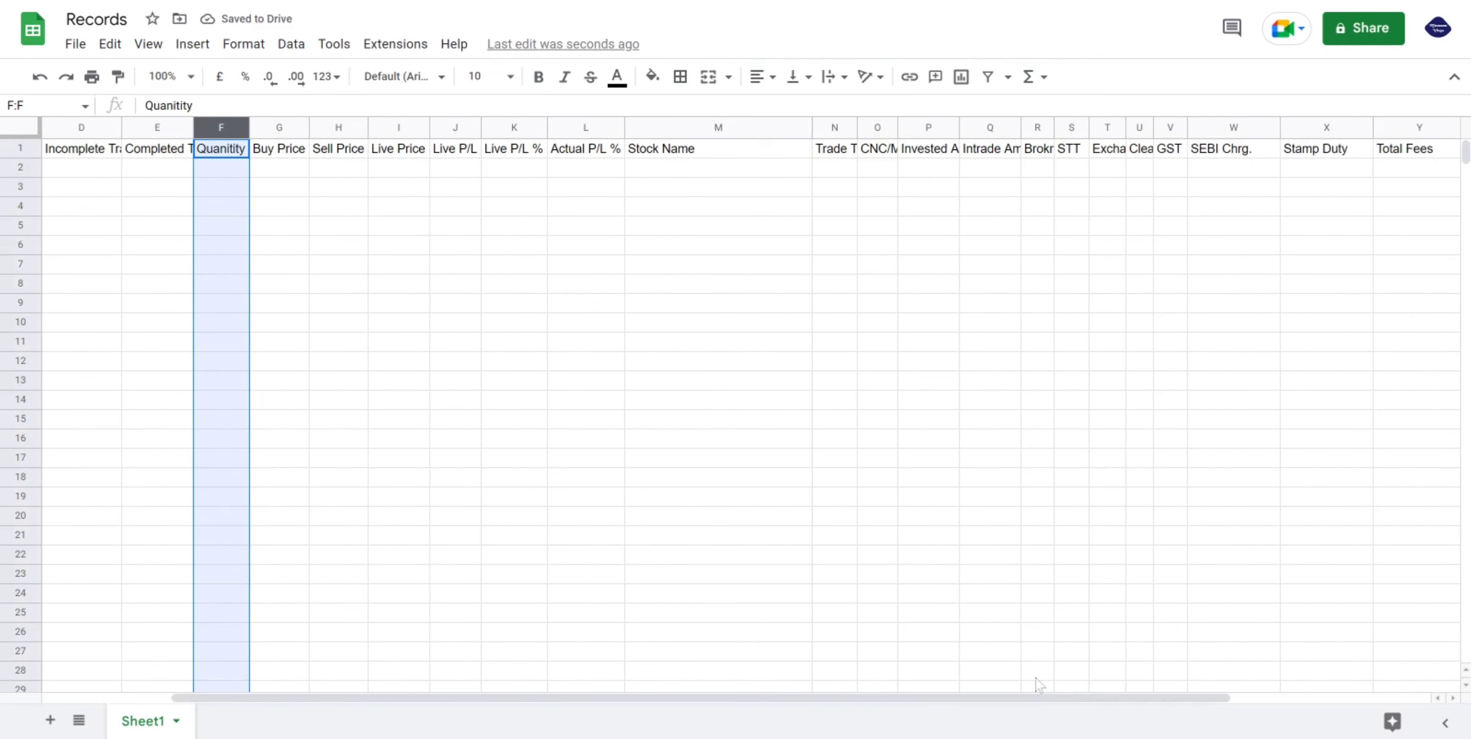
{"action": "mouse_move", "coordinate": [1279, 129]}
{"action": "left_mouse_down"}
{"action": "mouse_move", "coordinate": [1227, 129]}
{"action": "mouse_move", "coordinate": [1281, 130]}
{"action": "mouse_move", "coordinate": [1269, 129]}
{"action": "left_mouse_up"}
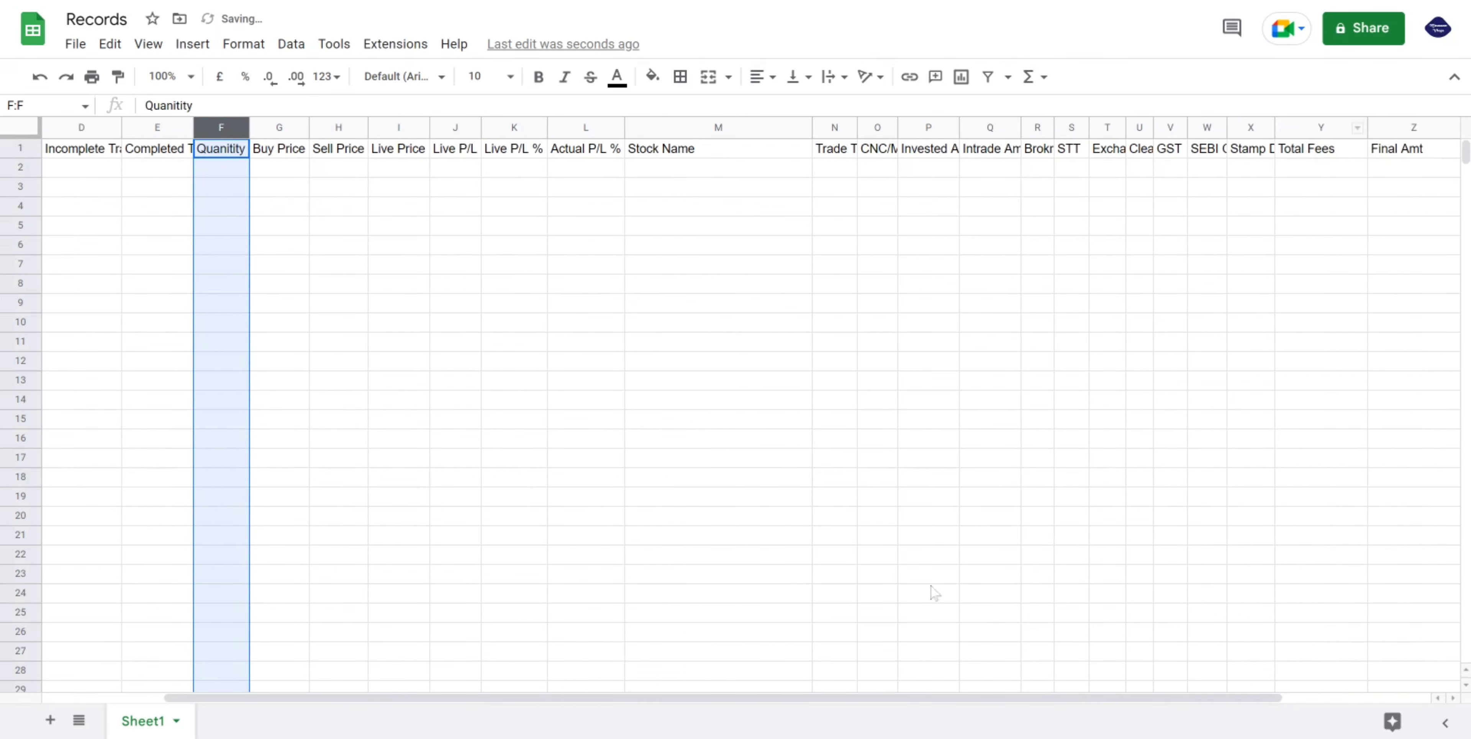
{"action": "left_click", "coordinate": [1351, 130]}
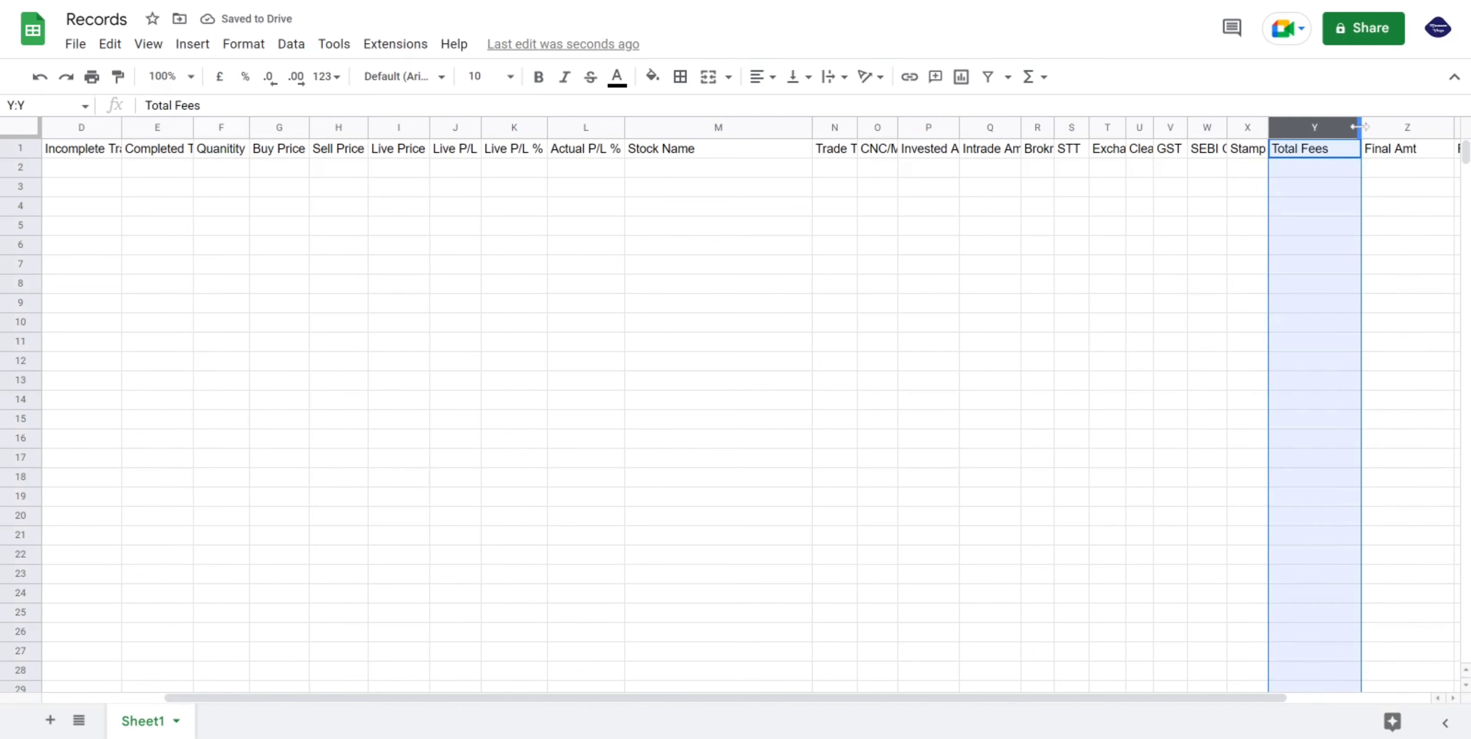
{"action": "double_click", "coordinate": [1360, 129]}
{"action": "left_click_drag", "start_coordinate": [975, 702], "coordinate": [1074, 699]}
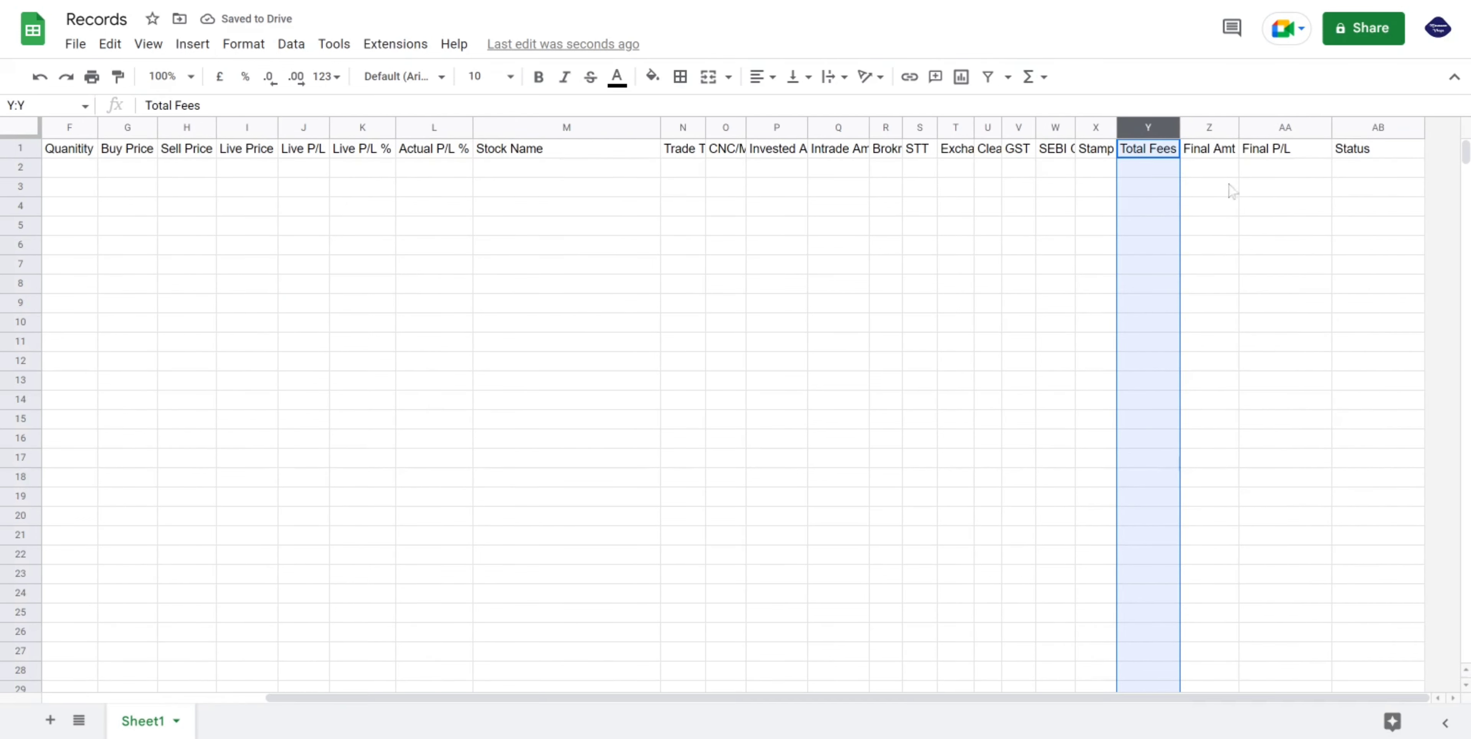
{"action": "double_click", "coordinate": [1331, 129]}
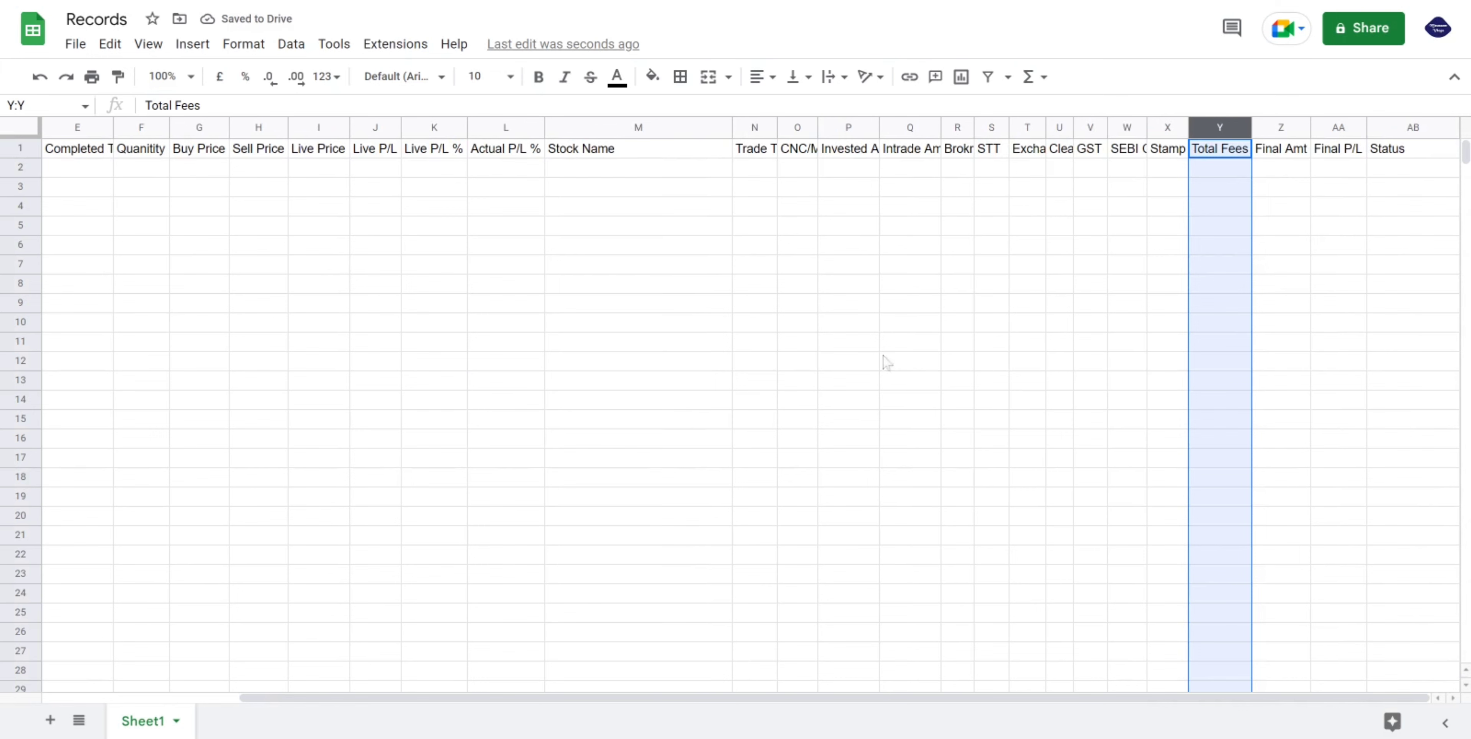
{"action": "left_click_drag", "start_coordinate": [640, 700], "coordinate": [466, 702]}
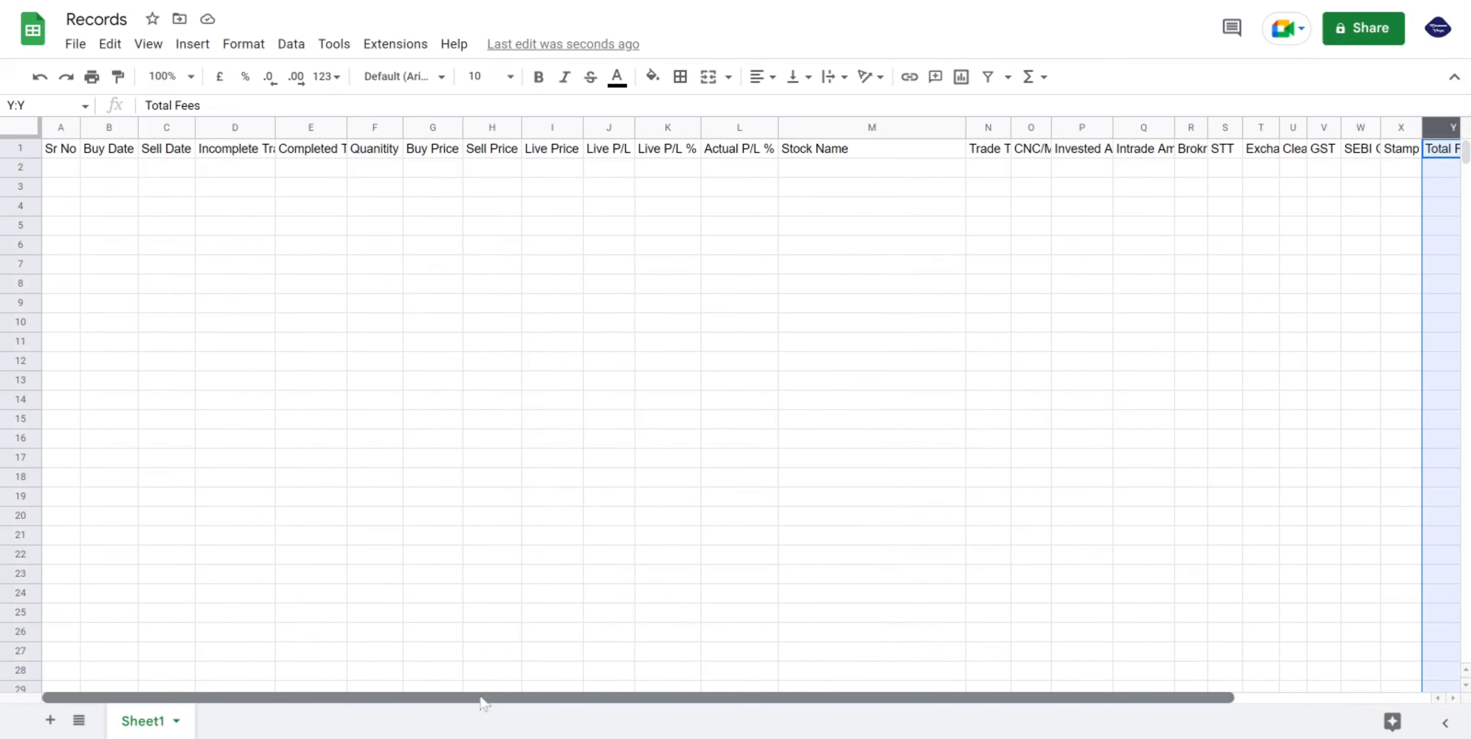
Apply alternating colours to the whole sheet using the default grey style with a header.
{"action": "left_click", "coordinate": [21, 128]}
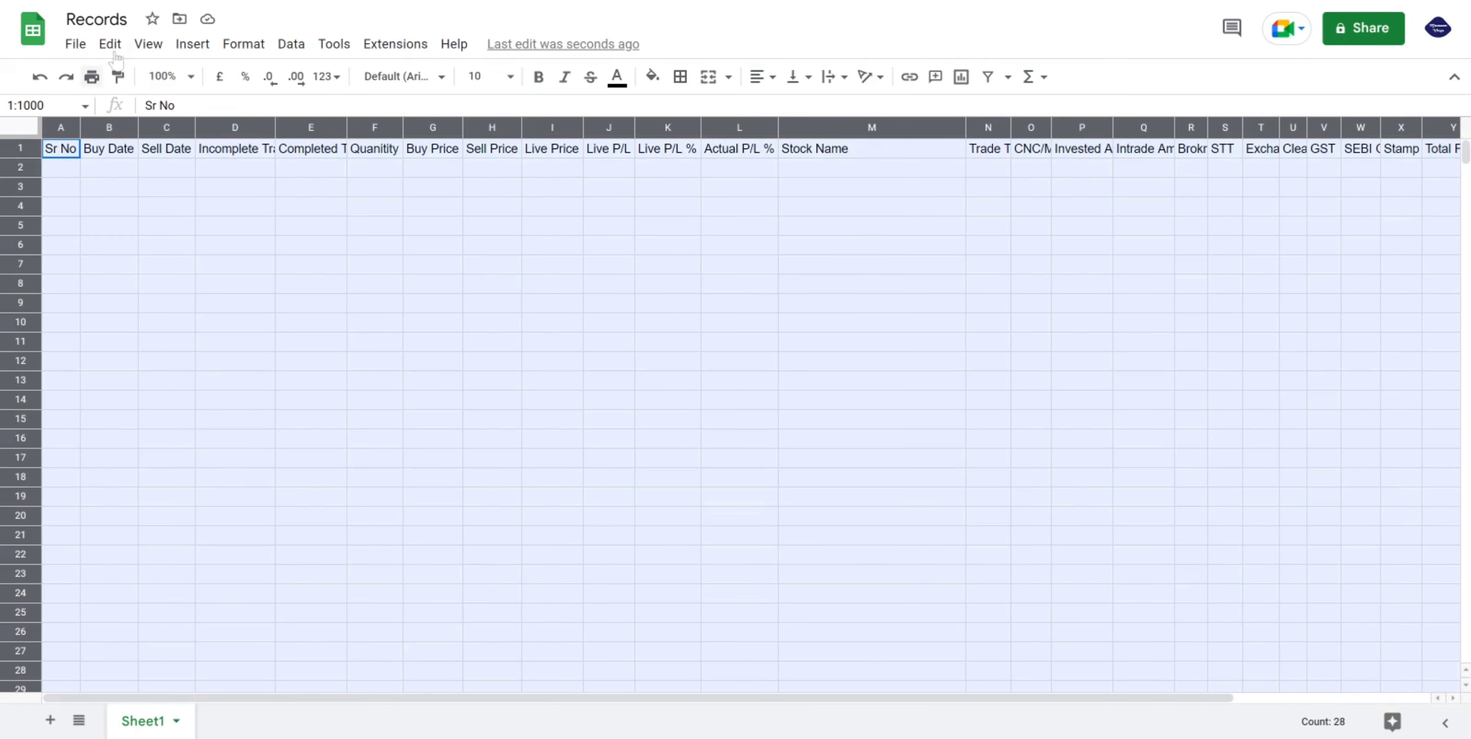
{"action": "left_click", "coordinate": [148, 44]}
{"action": "mouse_move", "coordinate": [185, 50]}
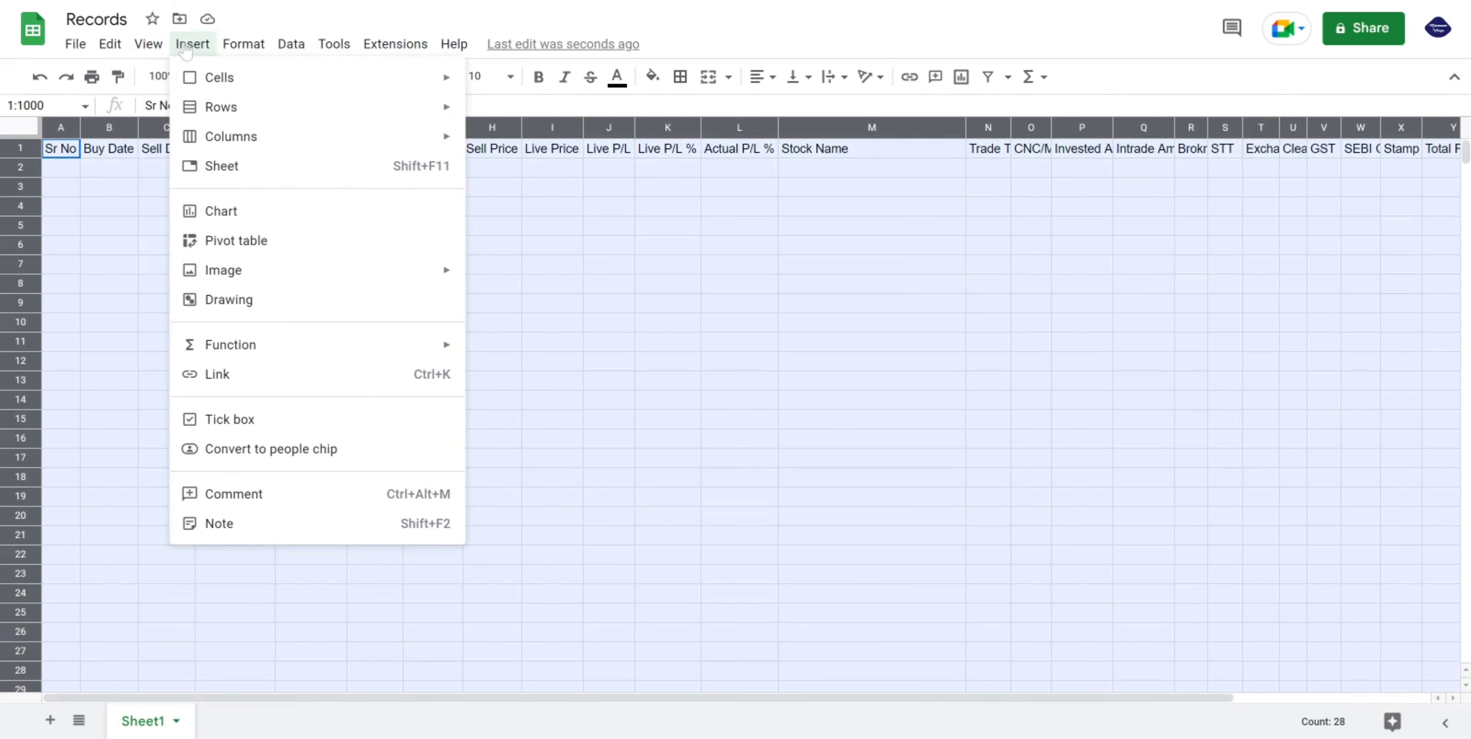
{"action": "mouse_move", "coordinate": [237, 49]}
{"action": "left_click", "coordinate": [291, 390]}
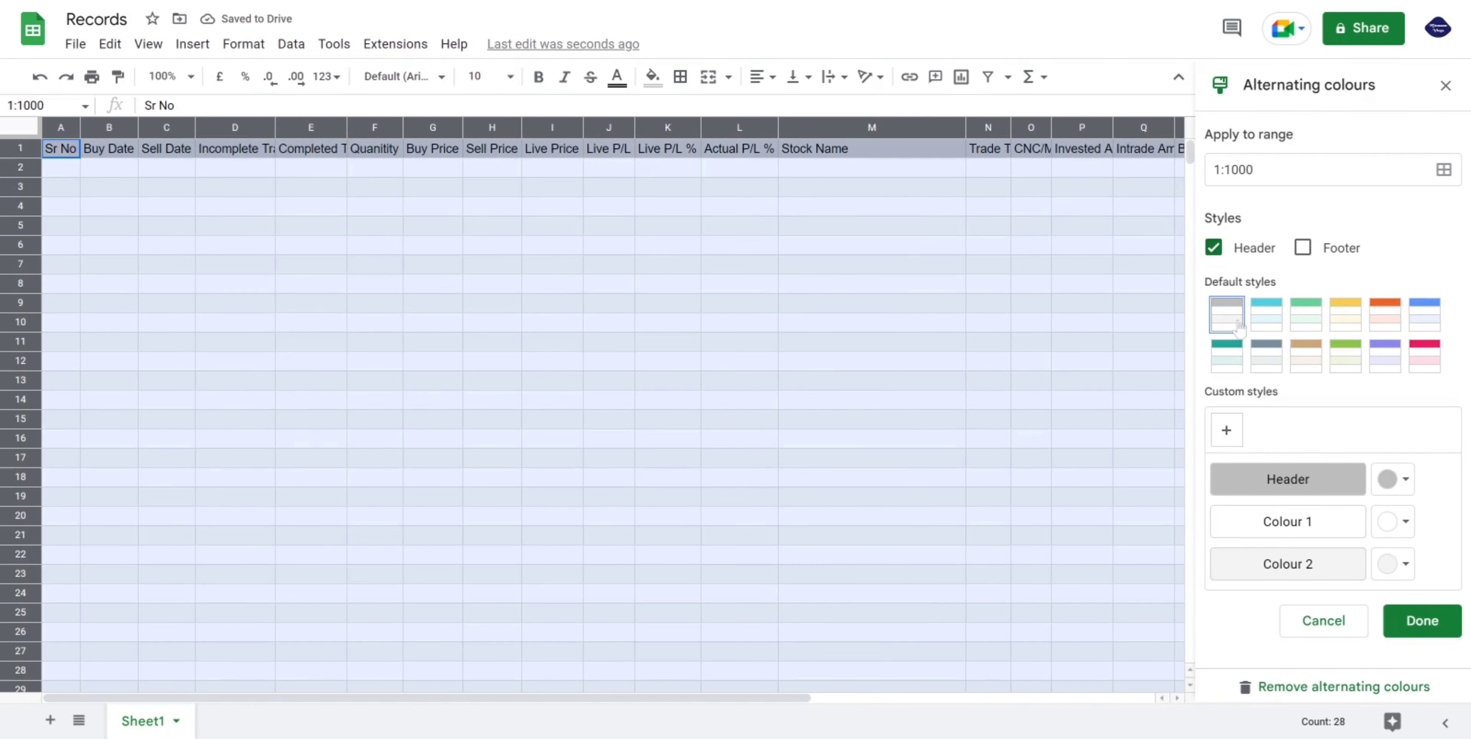
{"action": "left_click", "coordinate": [1422, 621]}
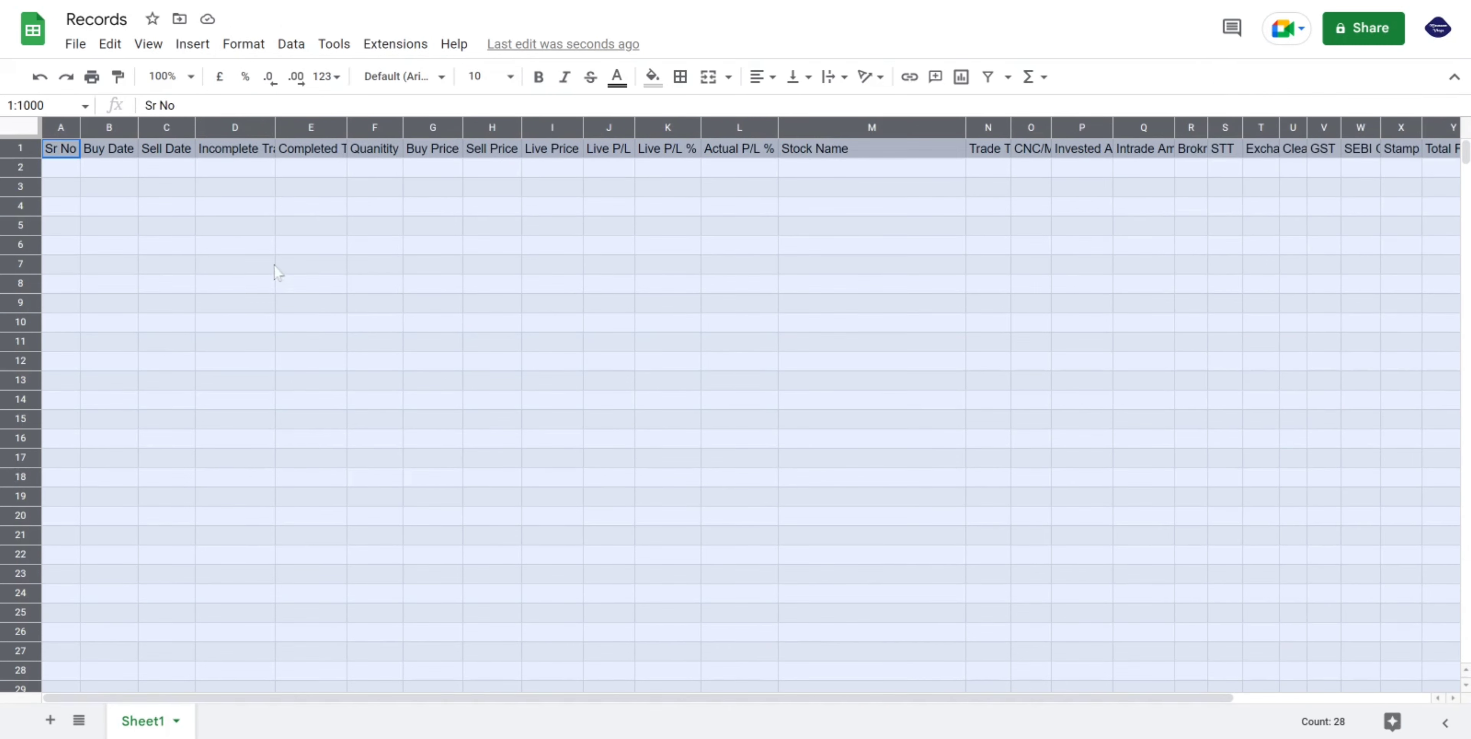
{"action": "left_click", "coordinate": [119, 207]}
Turn on text wrapping for the header row 1.
{"action": "left_click", "coordinate": [20, 150]}
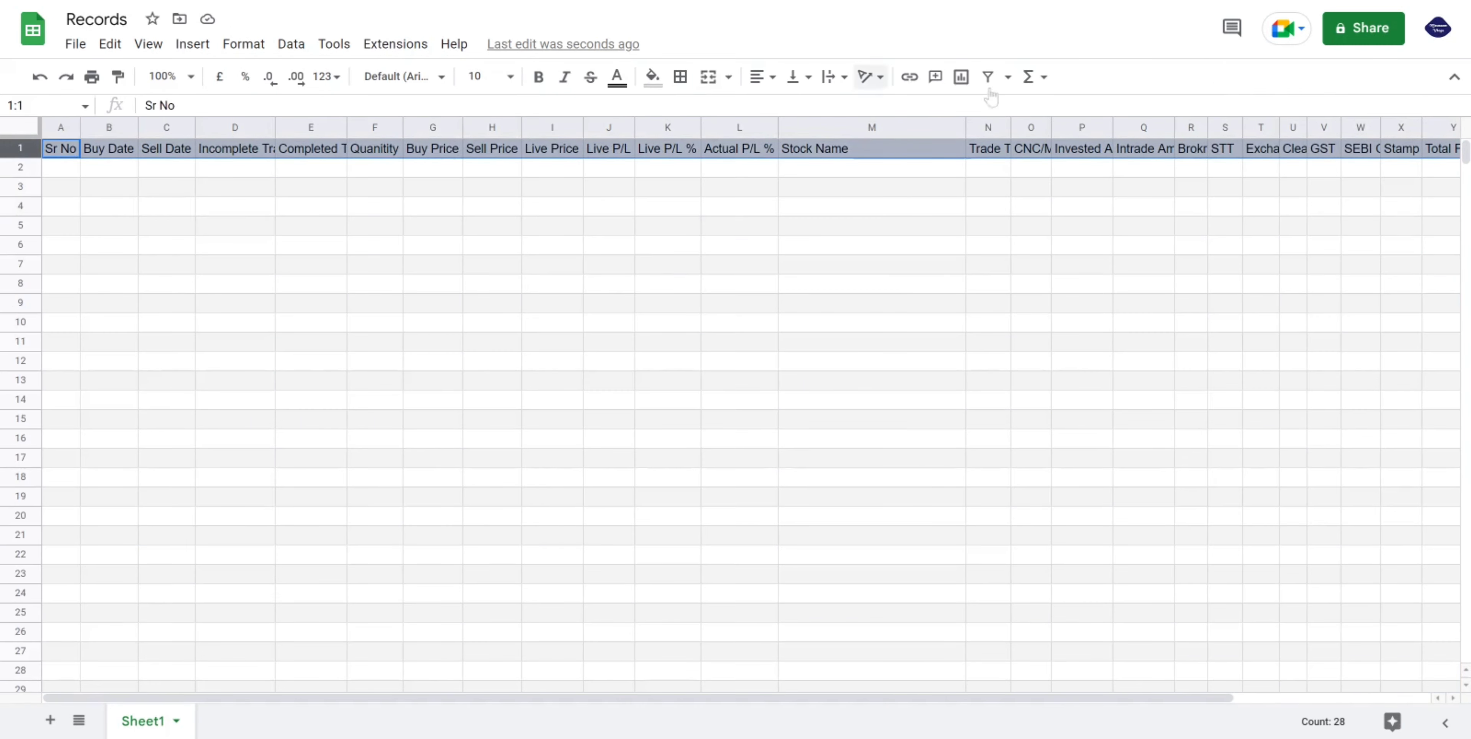
{"action": "left_click", "coordinate": [835, 77]}
{"action": "left_click", "coordinate": [851, 105]}
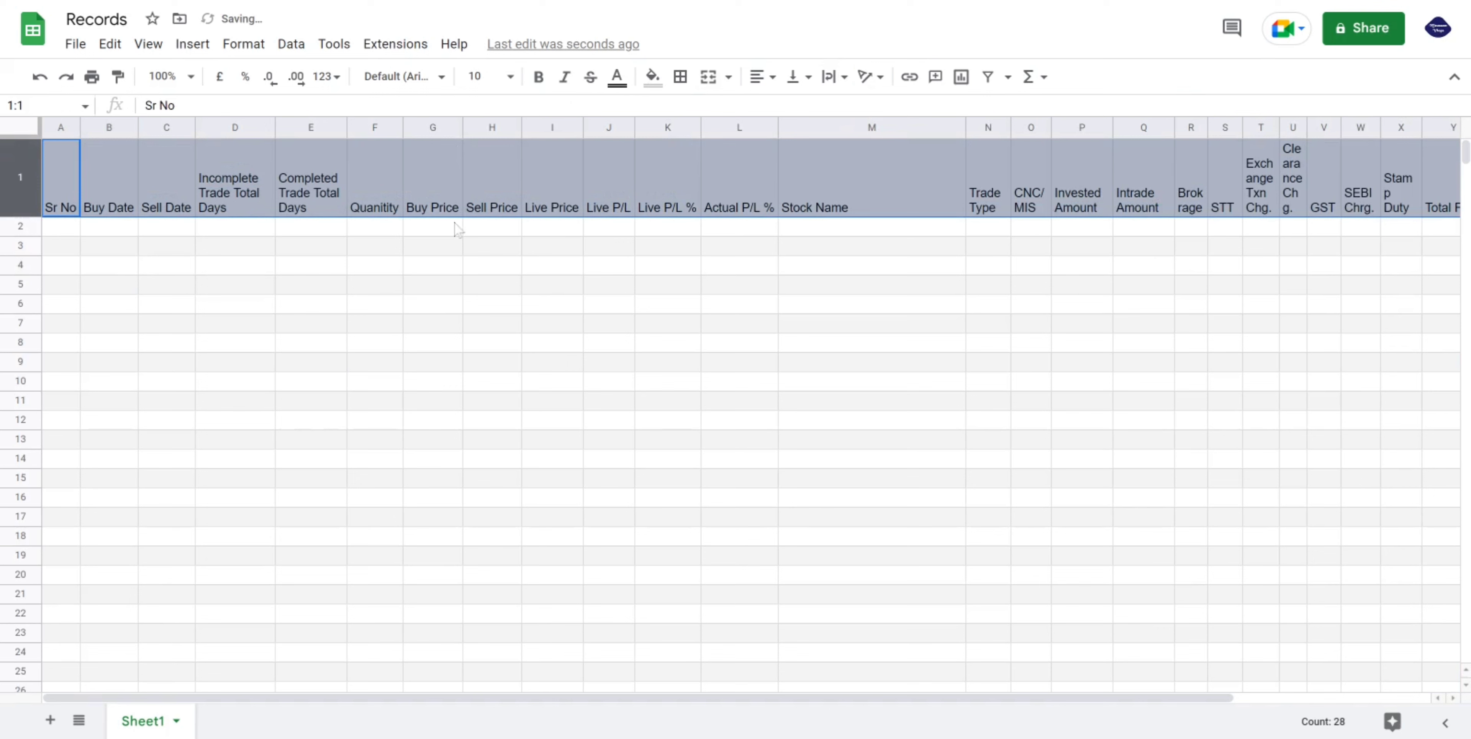
Freeze the first two rows of the sheet.
{"action": "left_click", "coordinate": [17, 284]}
{"action": "left_click", "coordinate": [14, 185]}
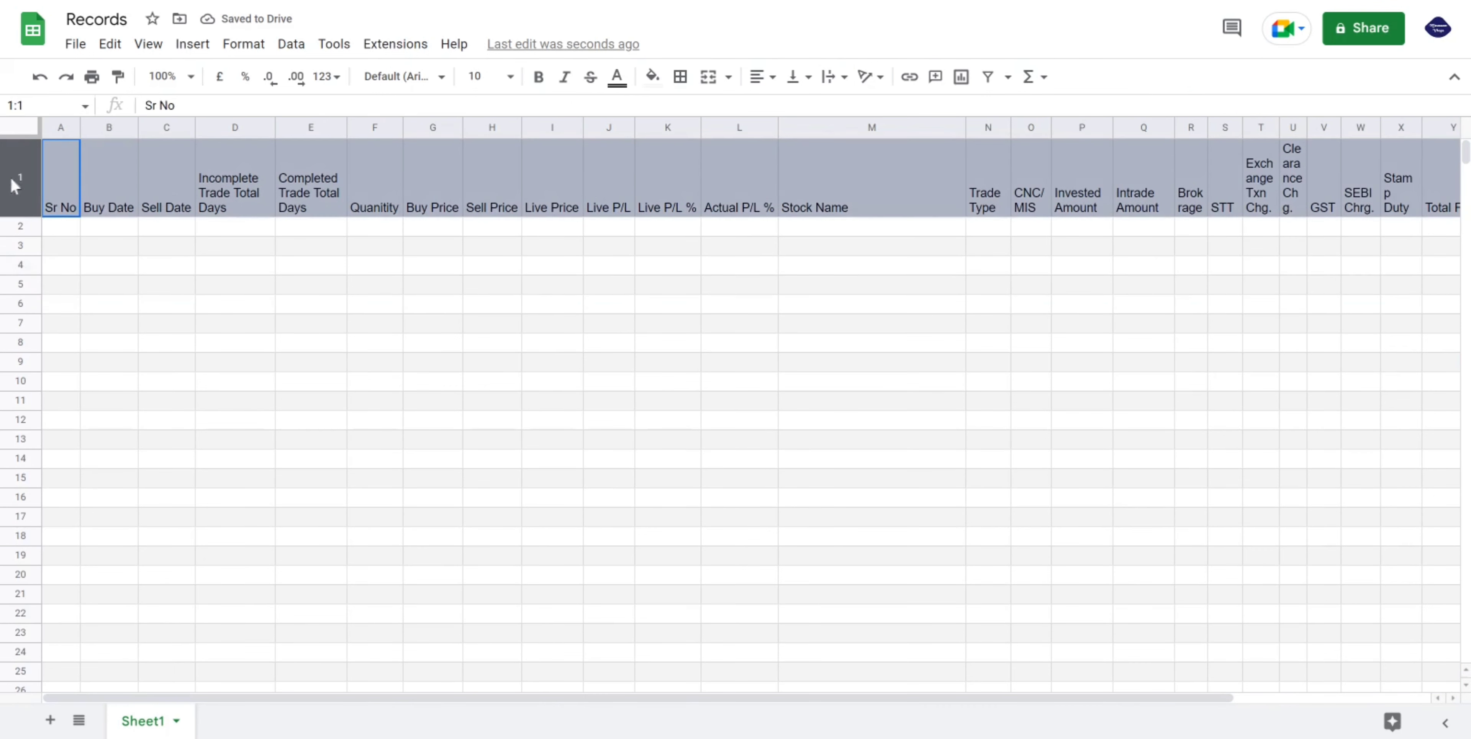
{"action": "left_click_drag", "start_coordinate": [14, 186], "coordinate": [16, 226]}
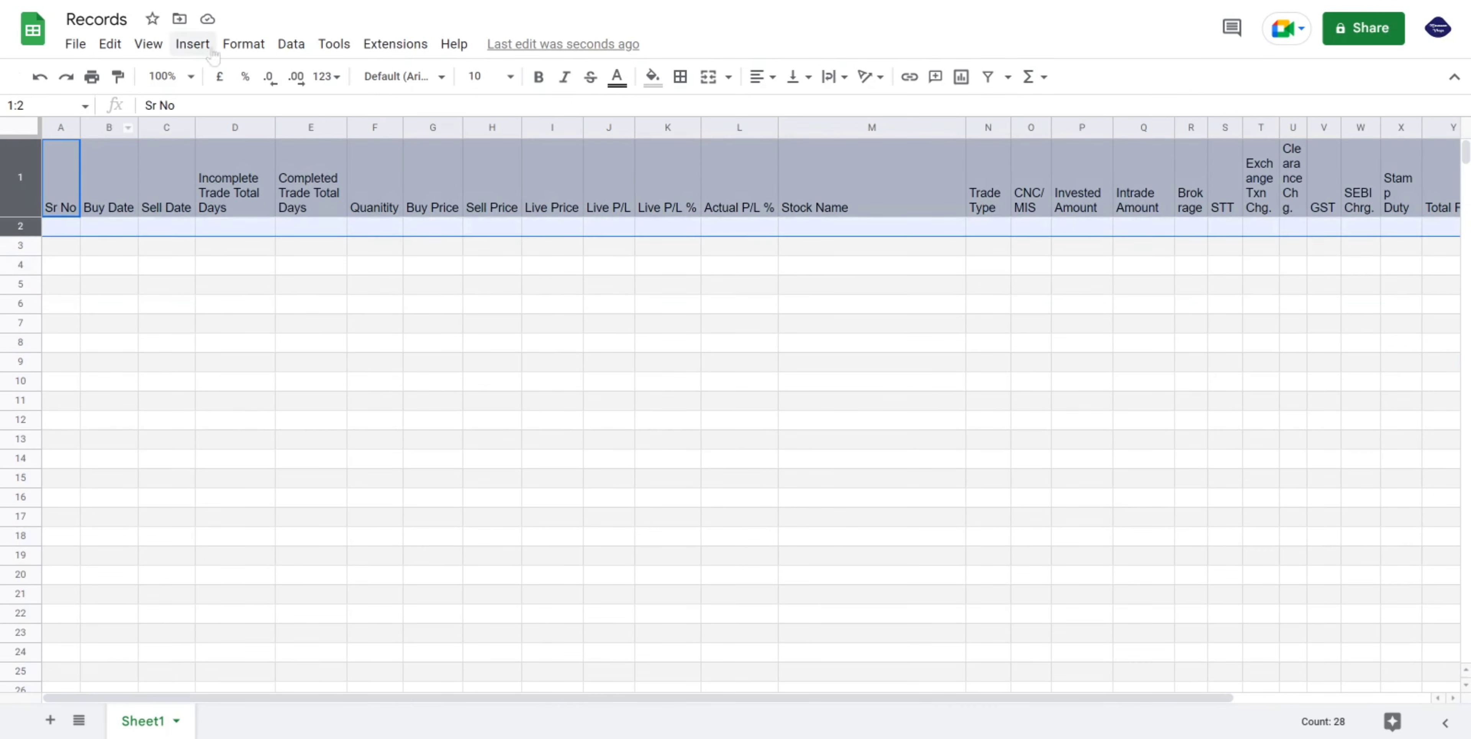
{"action": "left_click", "coordinate": [243, 50]}
{"action": "mouse_move", "coordinate": [192, 52]}
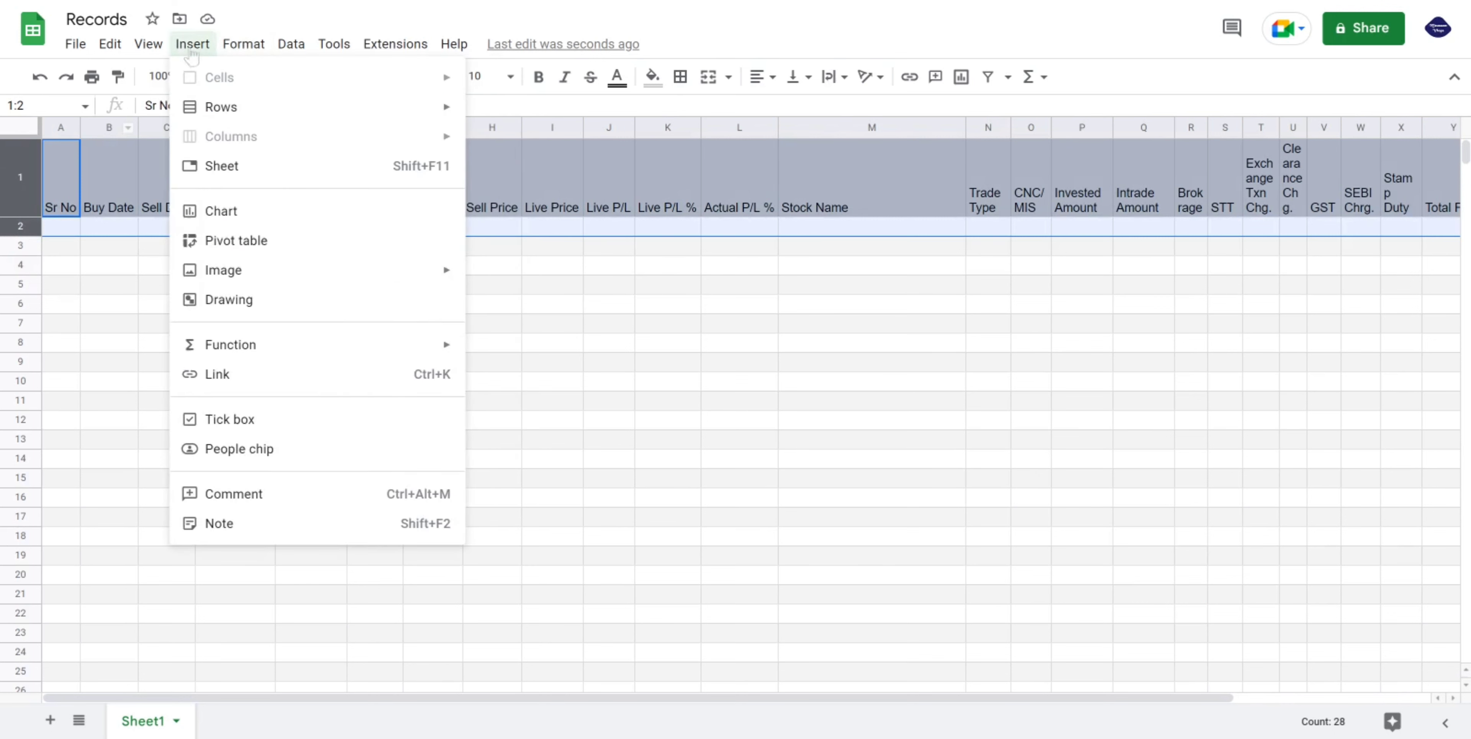
{"action": "mouse_move", "coordinate": [240, 108]}
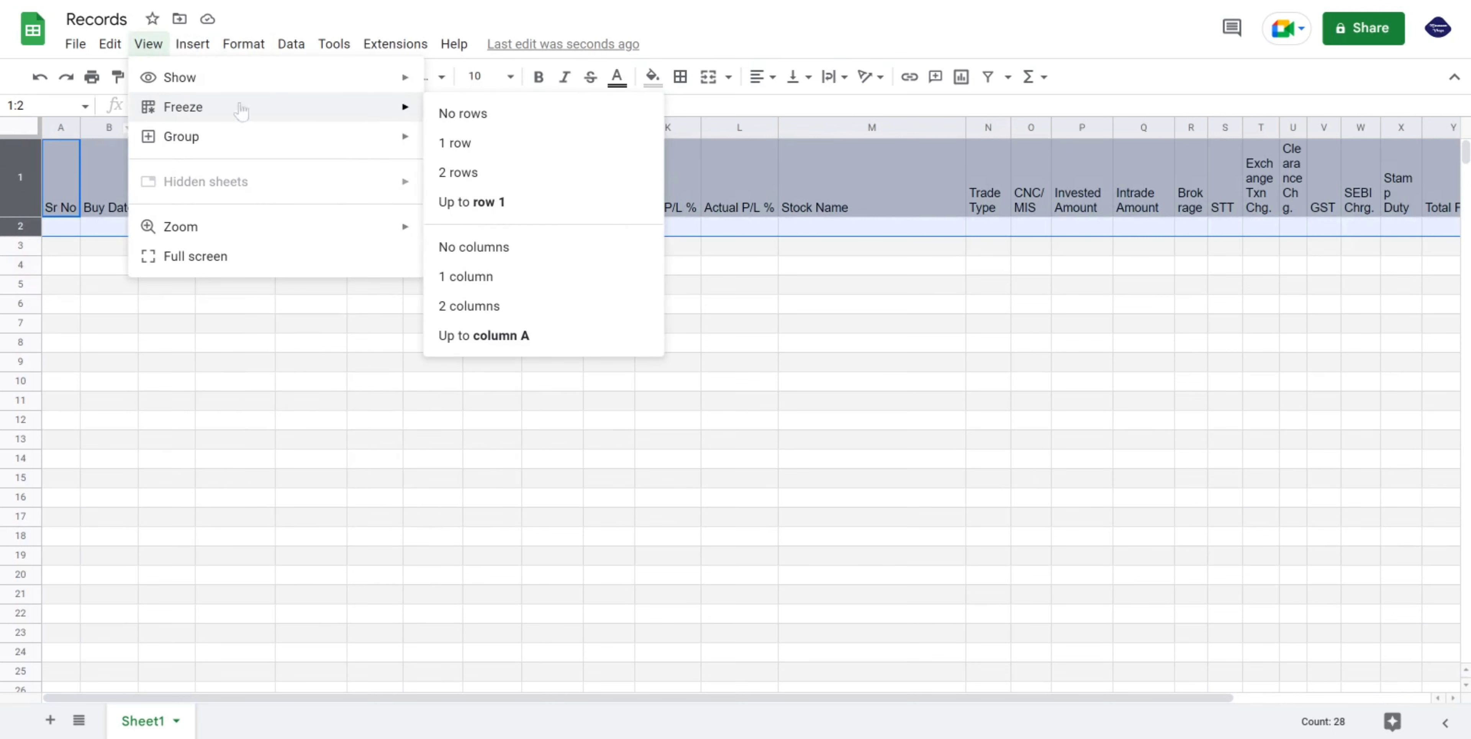
{"action": "left_click", "coordinate": [467, 173]}
{"action": "left_click", "coordinate": [89, 291]}
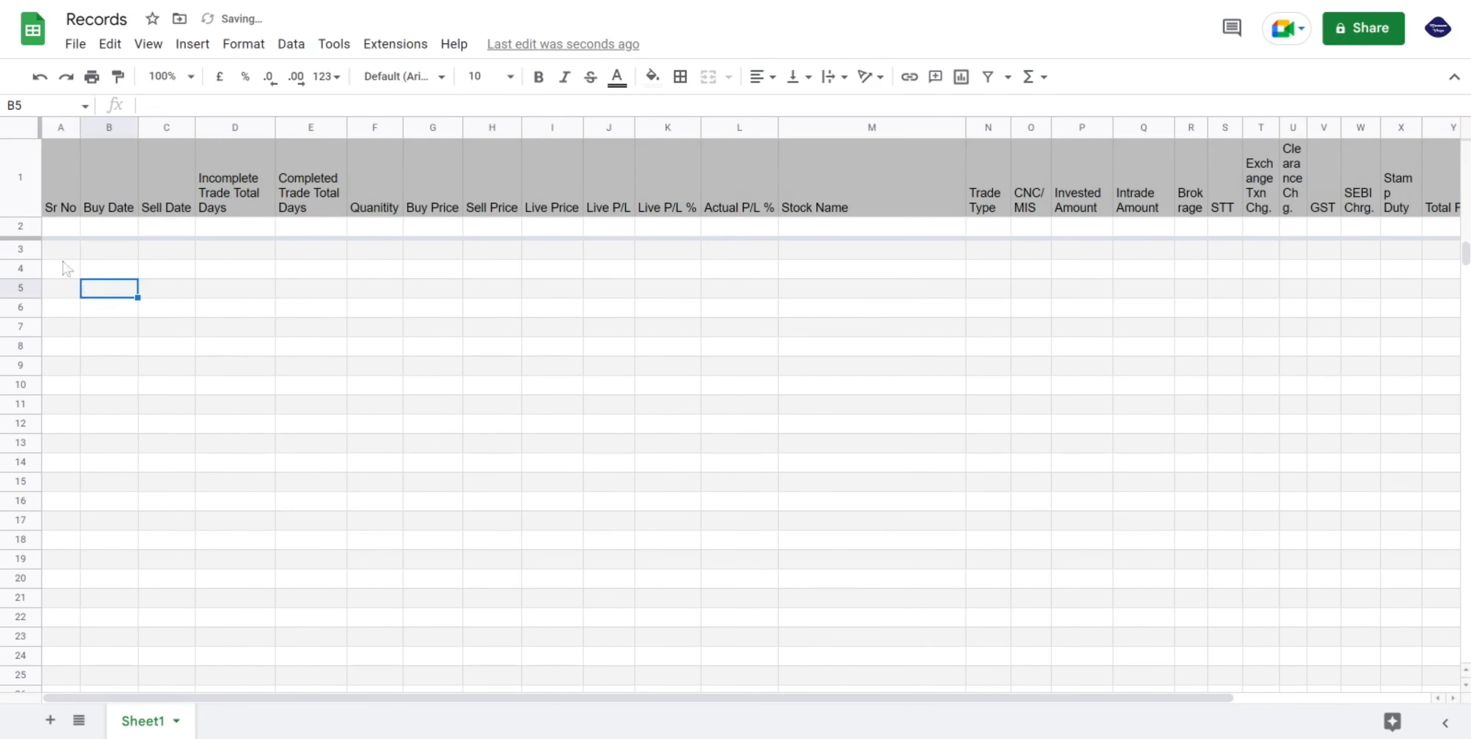
Enter serial number 1 in A3 and the buy date 10 Aug in B3.
{"action": "left_click", "coordinate": [67, 254]}
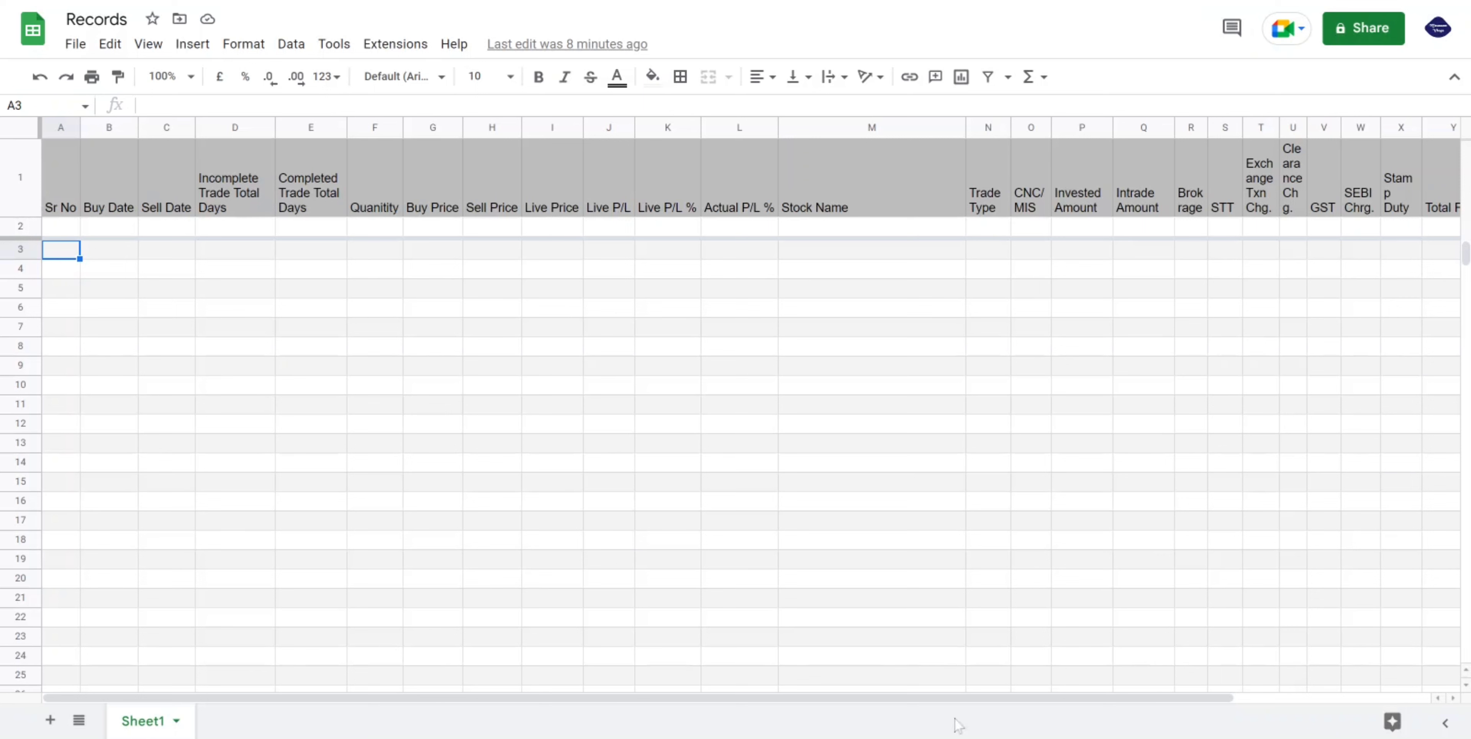
{"action": "type", "text": "1"}
{"action": "key", "text": "Tab"}
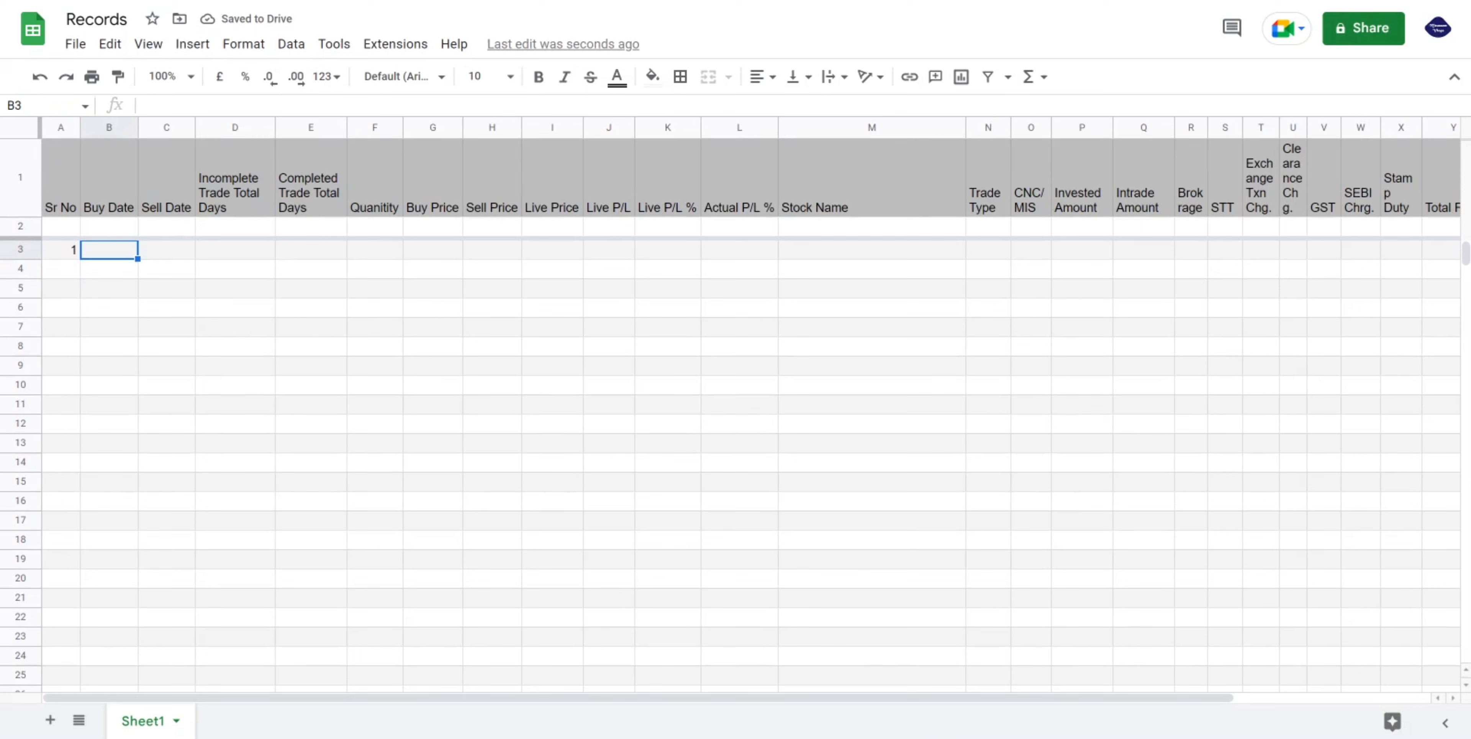
{"action": "type", "text": "10 Aug"}
{"action": "key", "text": "Tab"}
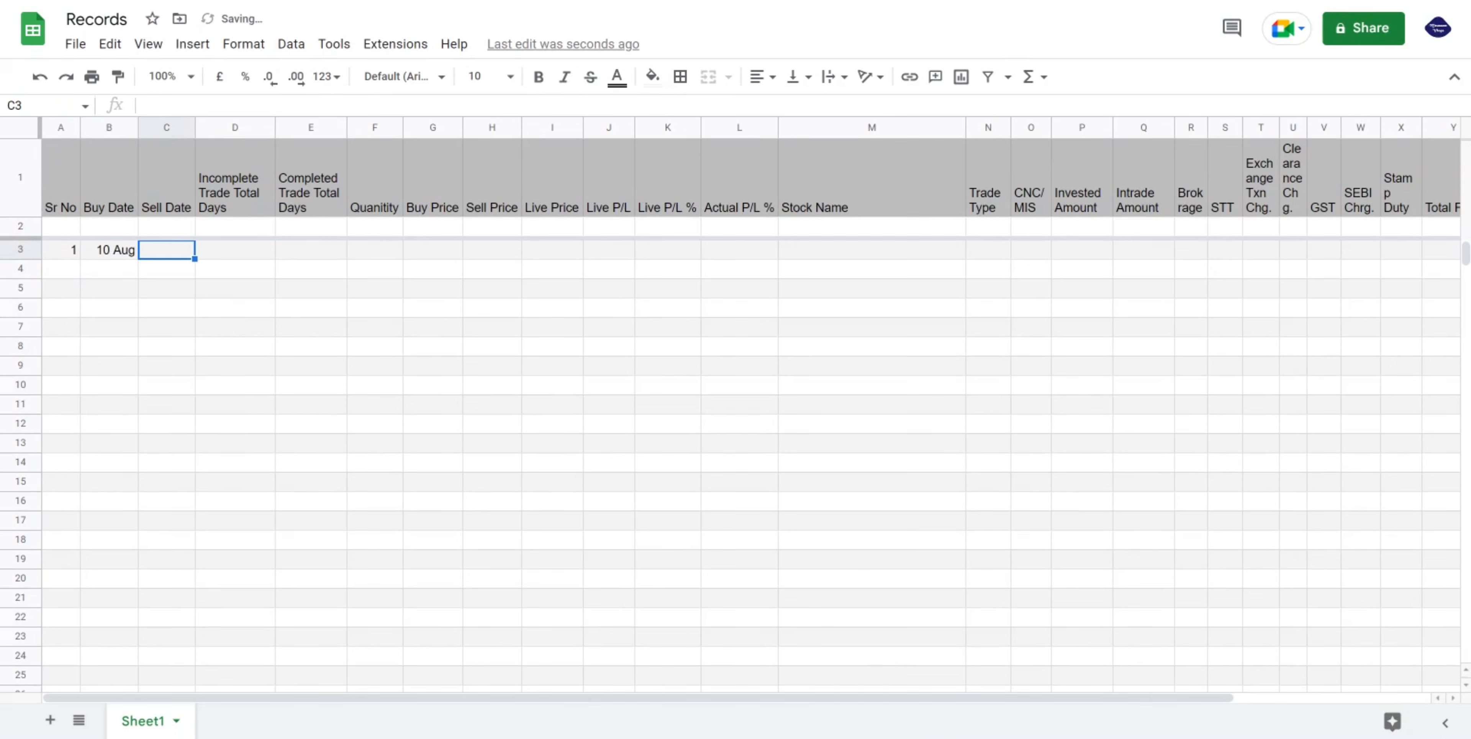
Enter 21 Aug as the sell date in cell C3.
{"action": "key", "text": "Left"}
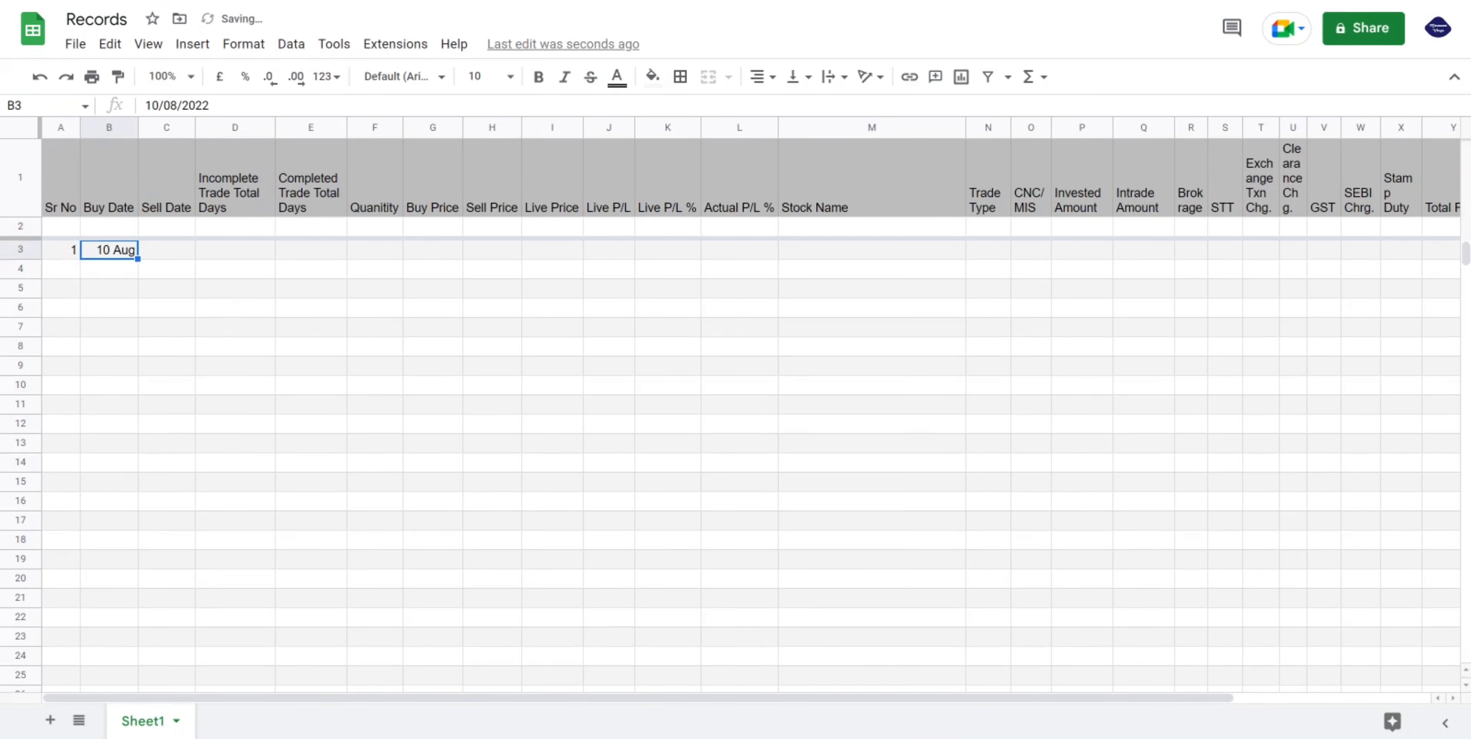
{"action": "key", "text": "Right"}
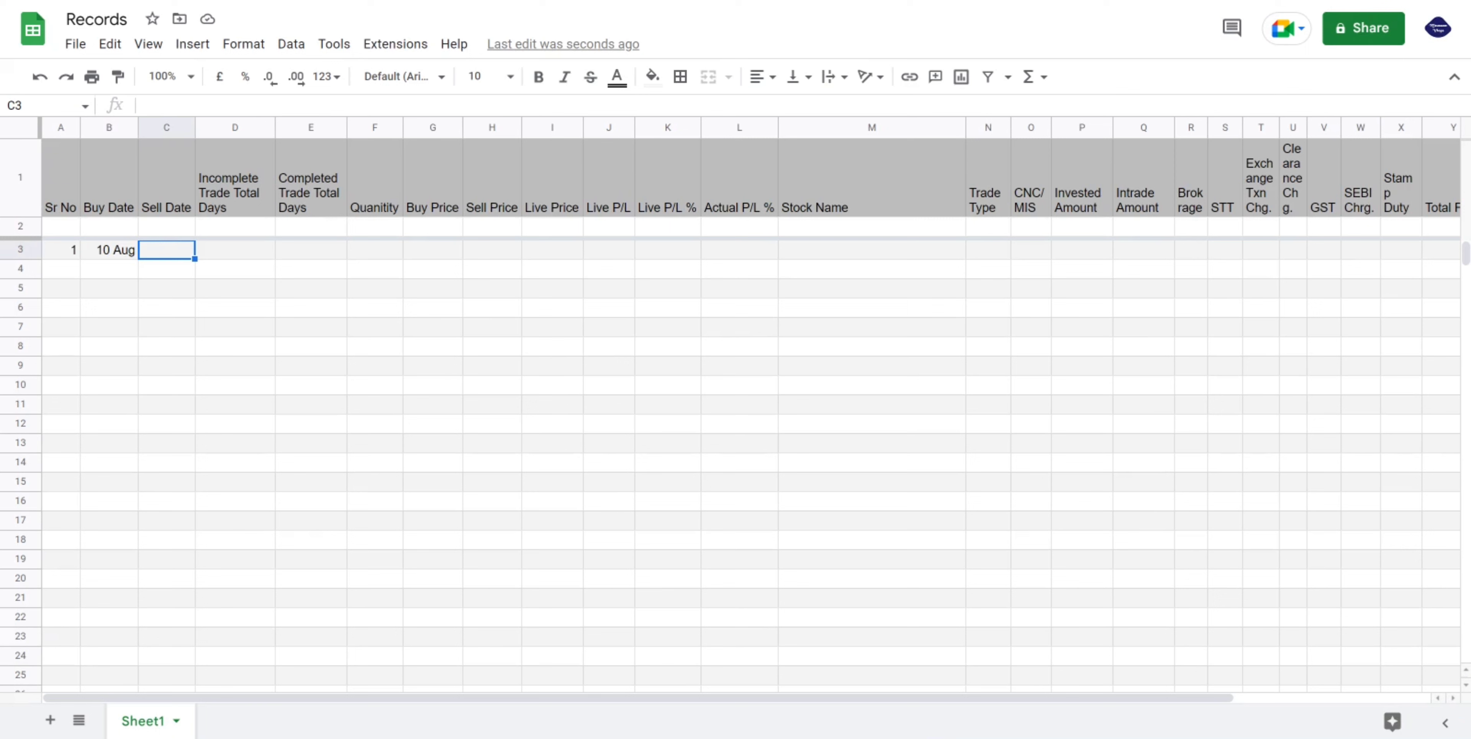
{"action": "type", "text": "21 Aug"}
{"action": "key", "text": "Tab"}
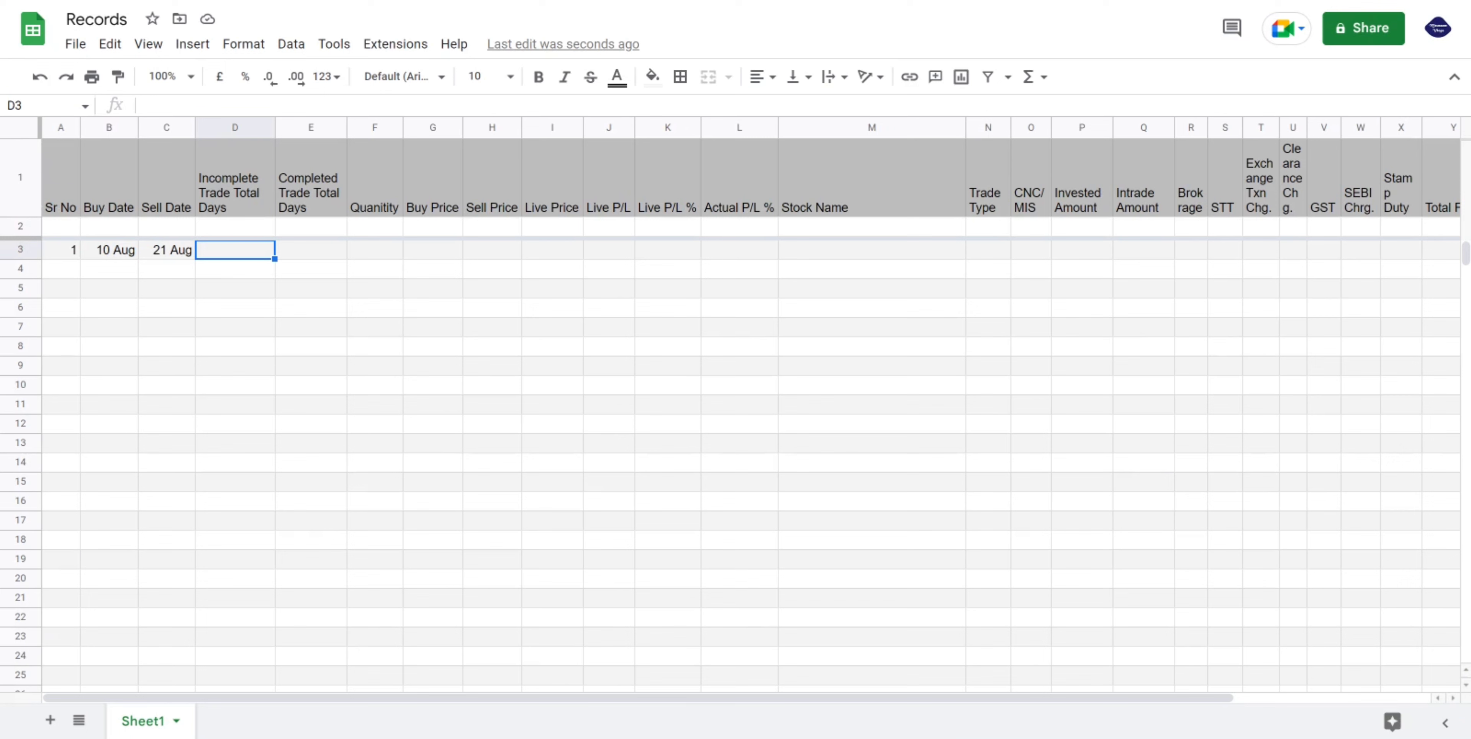
Enter the formula =if(ISBLANK(c3),DAYS(TODAY(),b3),0) in D3 to count the days of an incomplete trade.
{"action": "type", "text": "="}
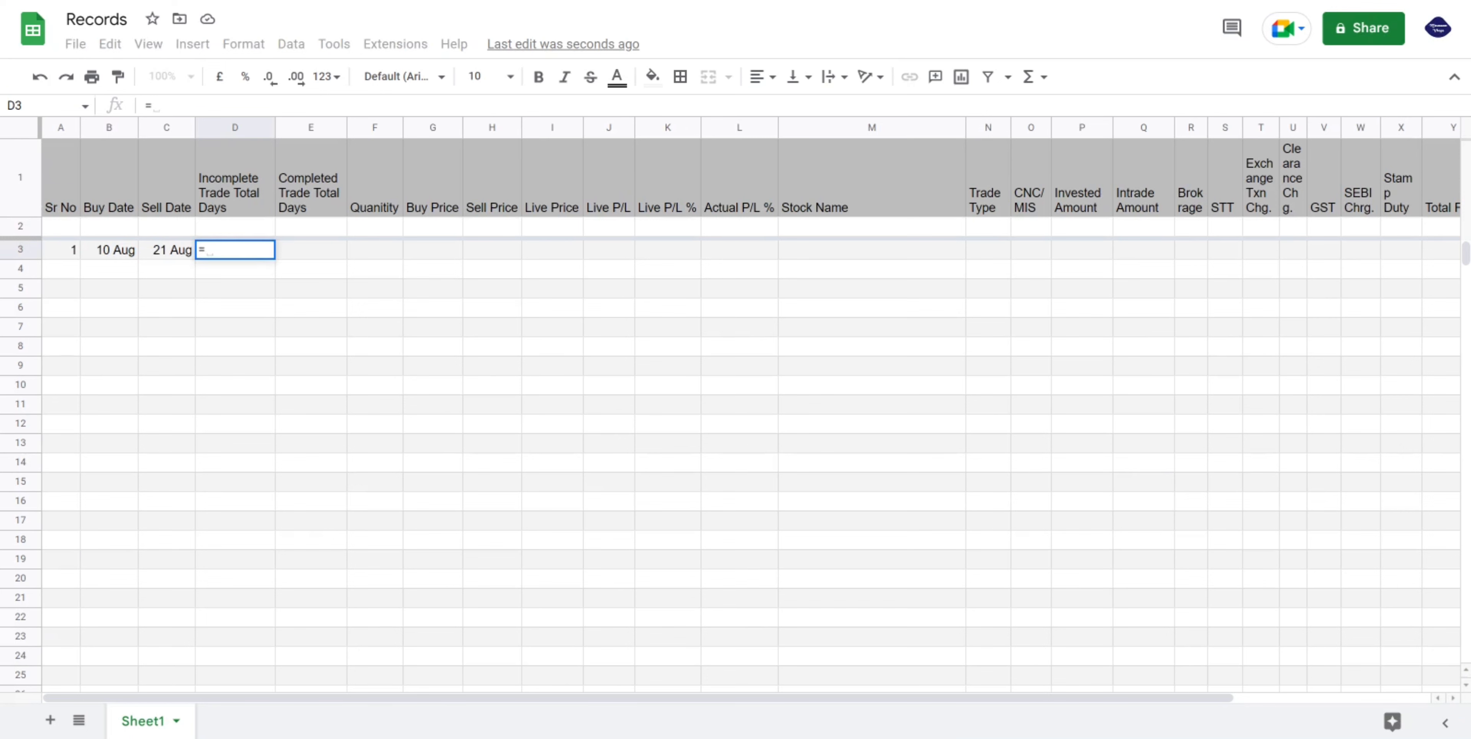
{"action": "type", "text": "if("}
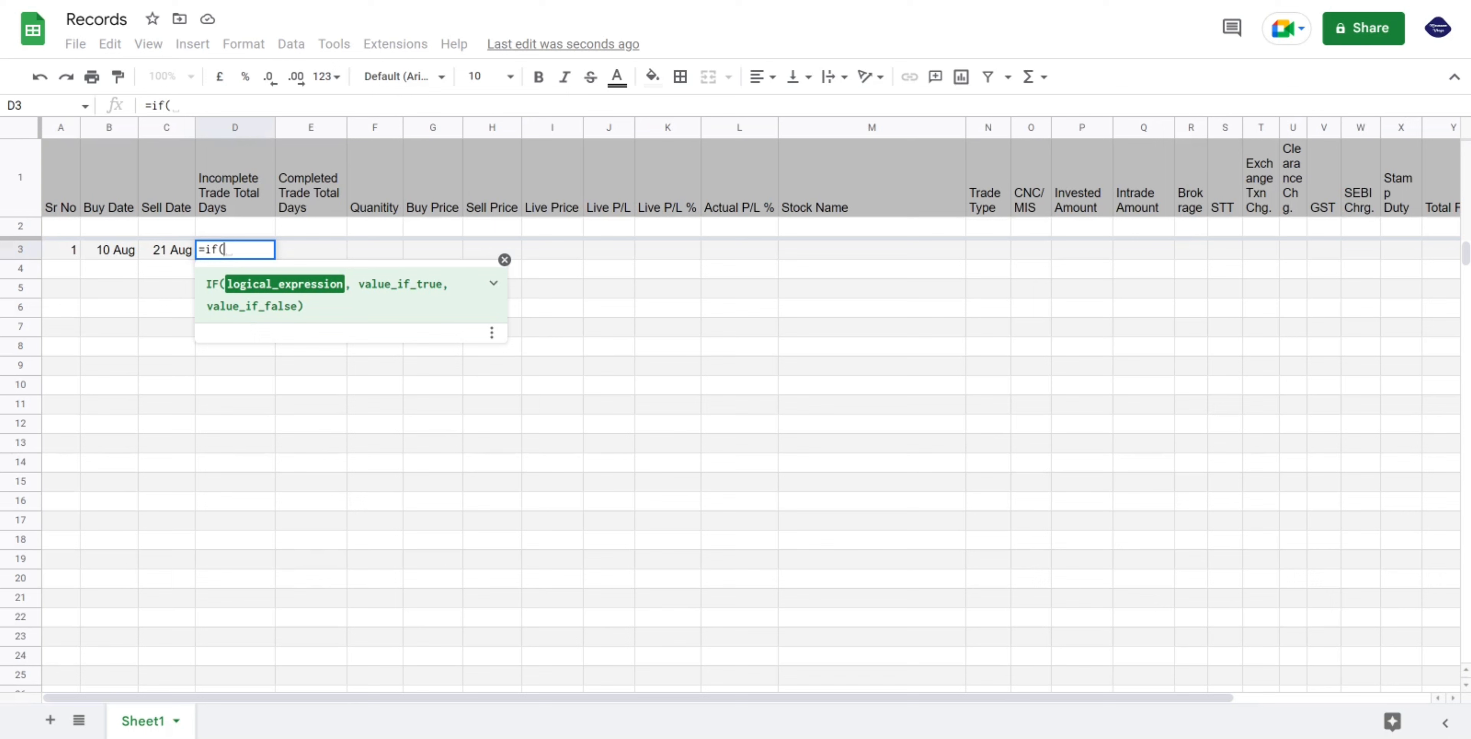
{"action": "type", "text": "isb"}
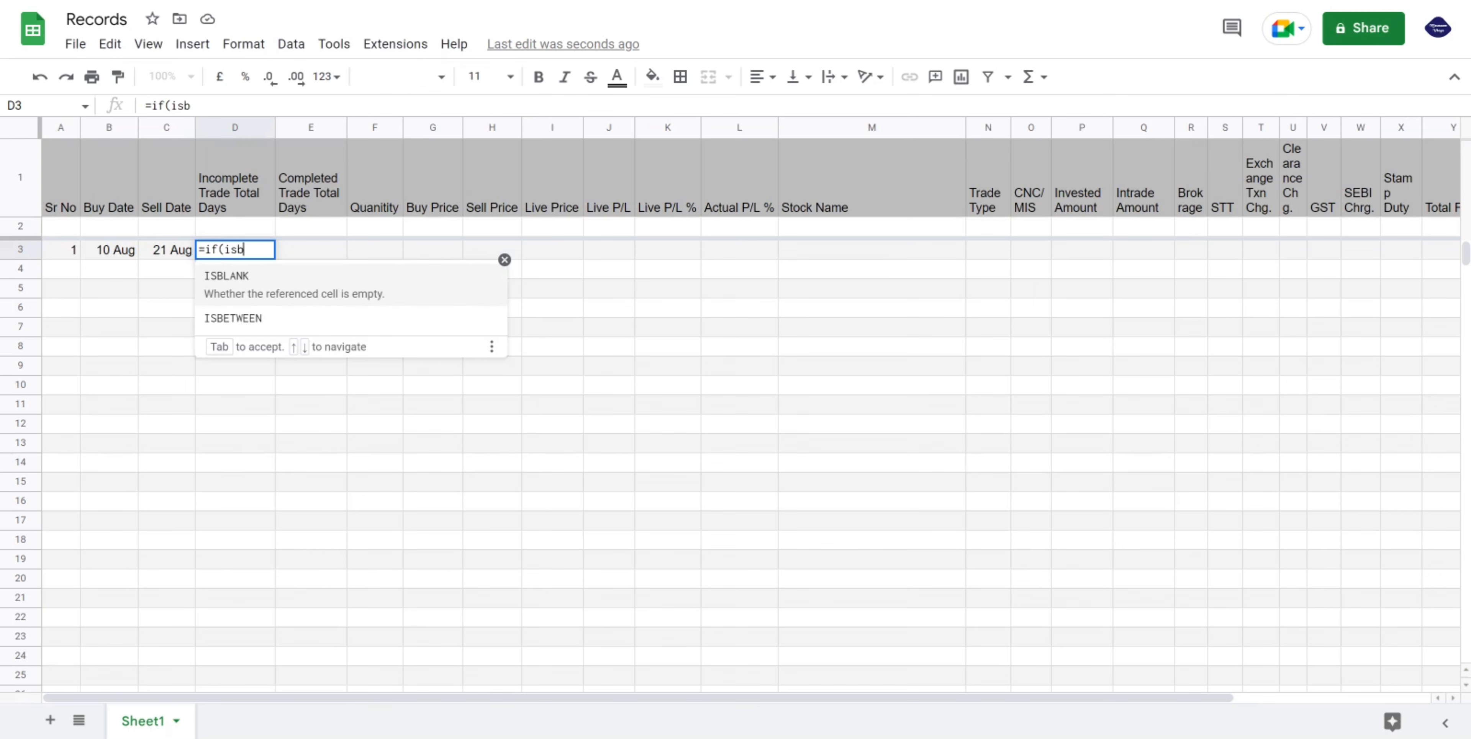
{"action": "left_click", "coordinate": [251, 289]}
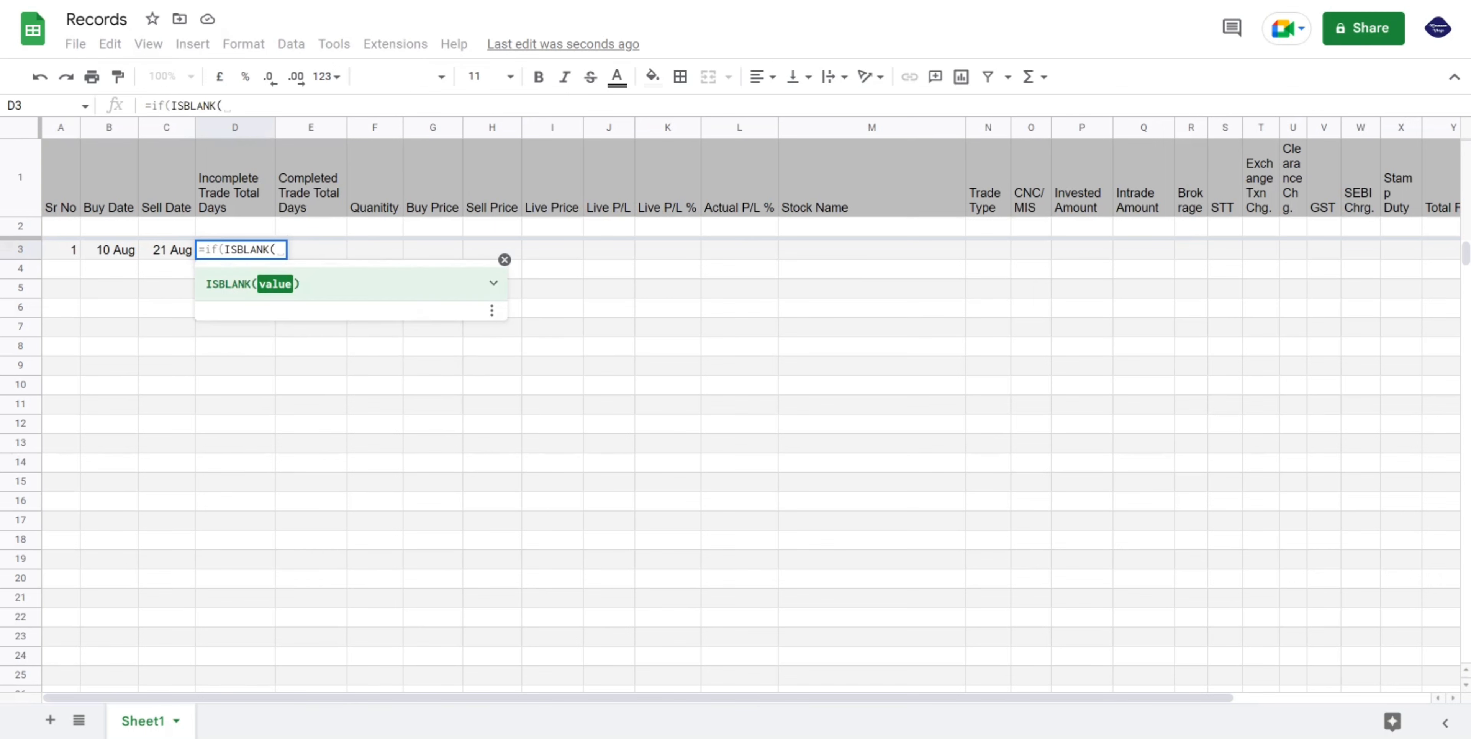
{"action": "type", "text": ")"}
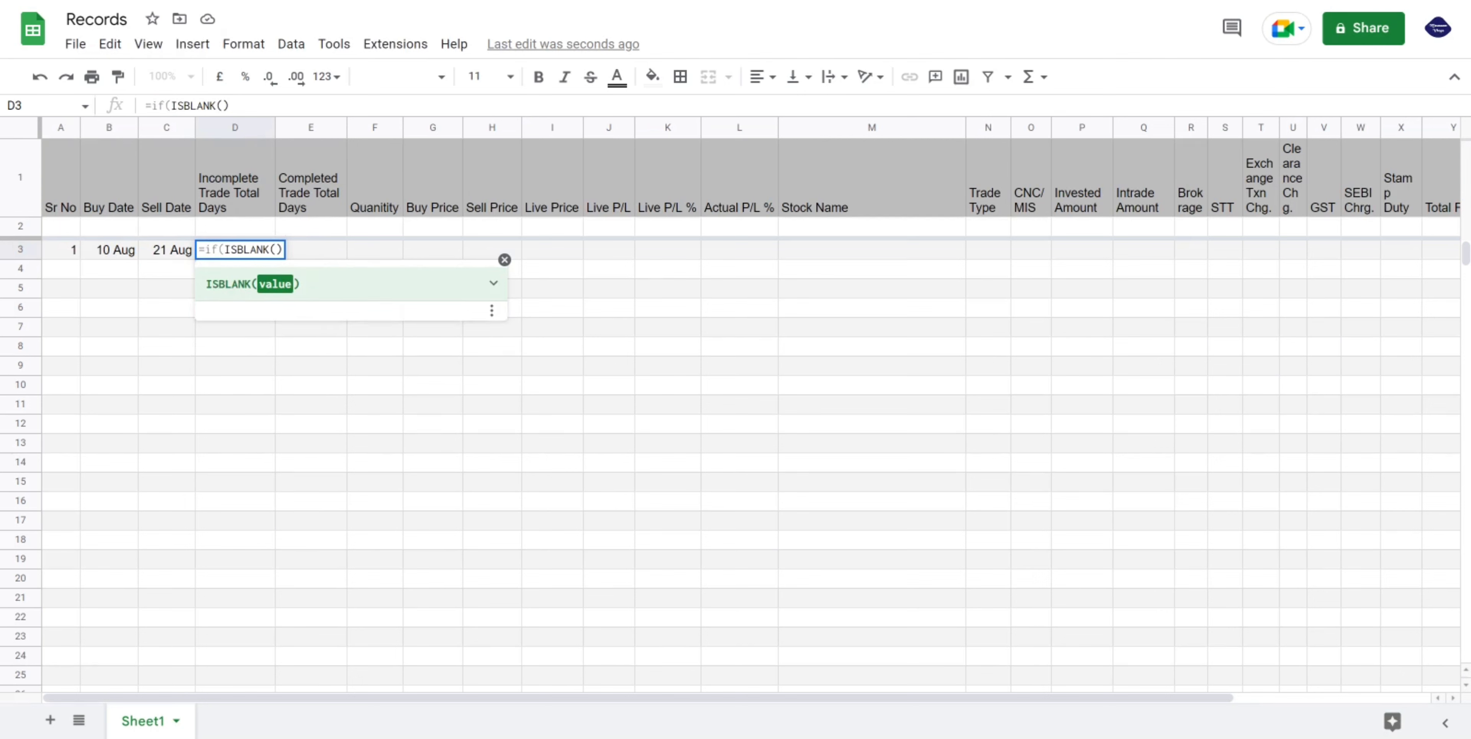
{"action": "type", "text": "c3)"}
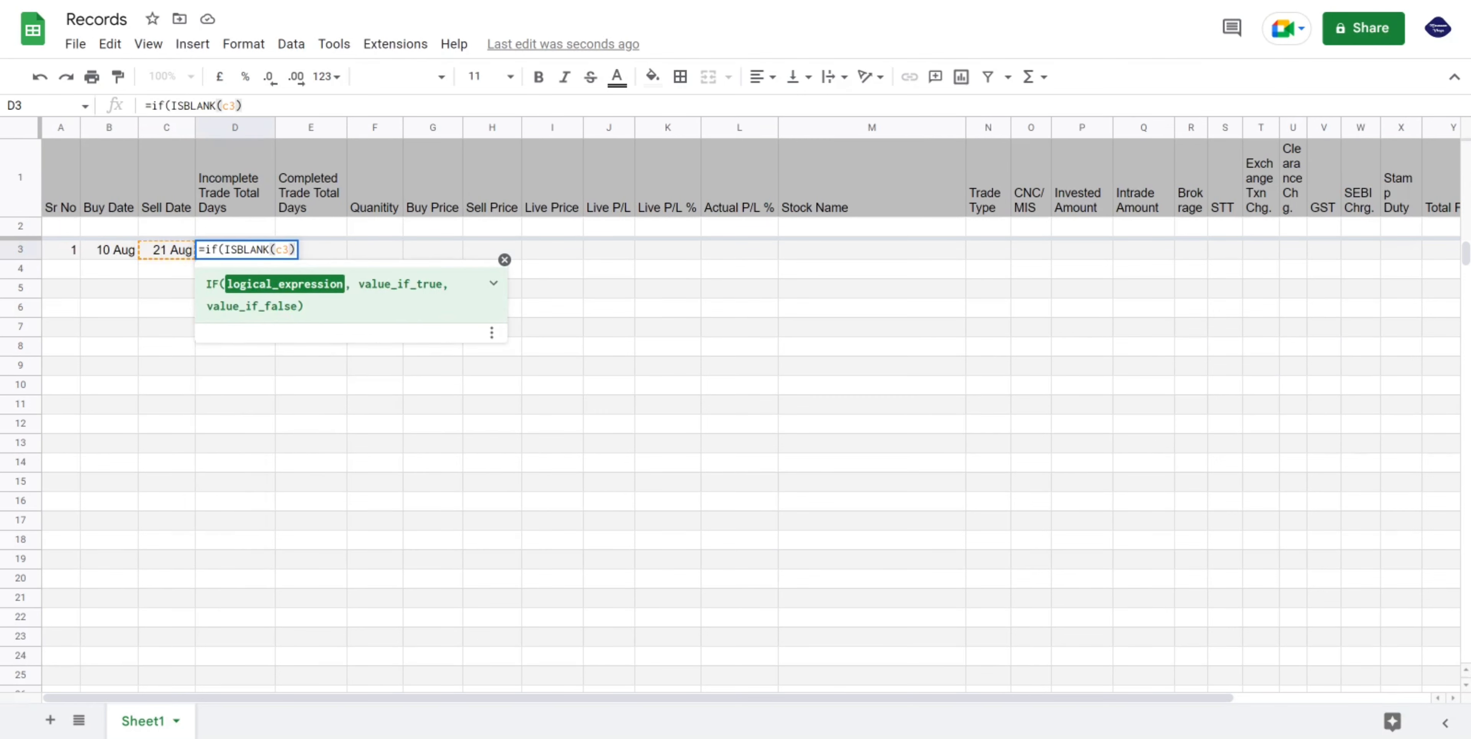
{"action": "type", "text": ",Days"}
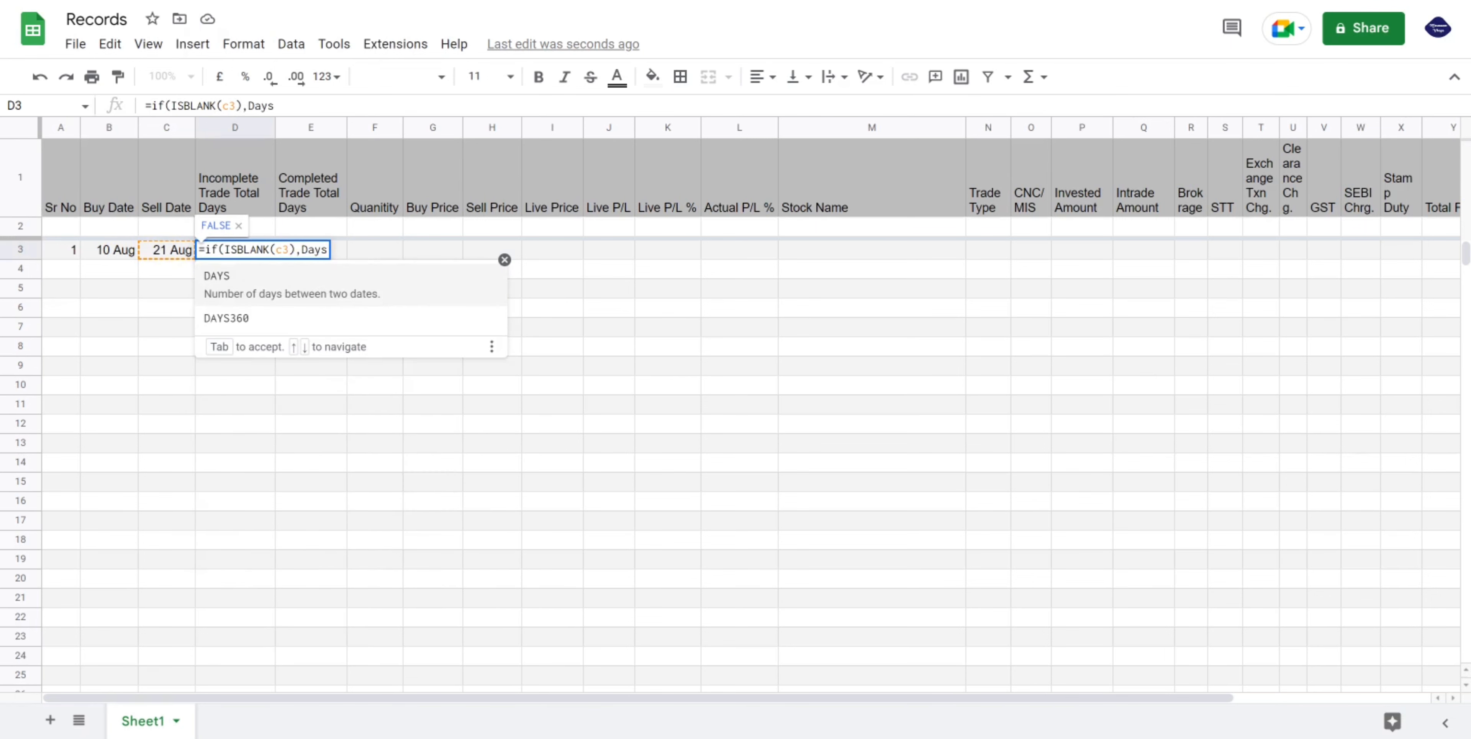
{"action": "key", "text": "Tab"}
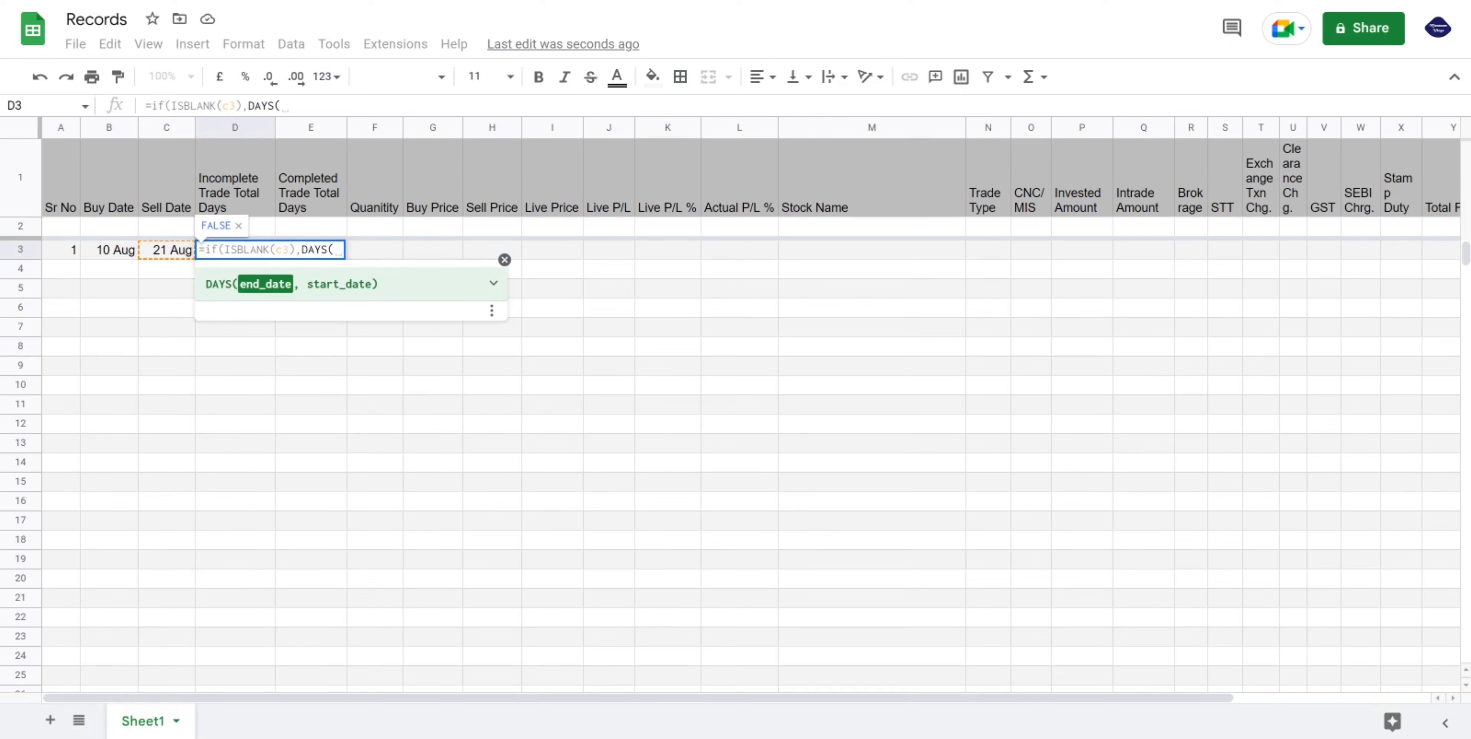
{"action": "type", "text": "Today"}
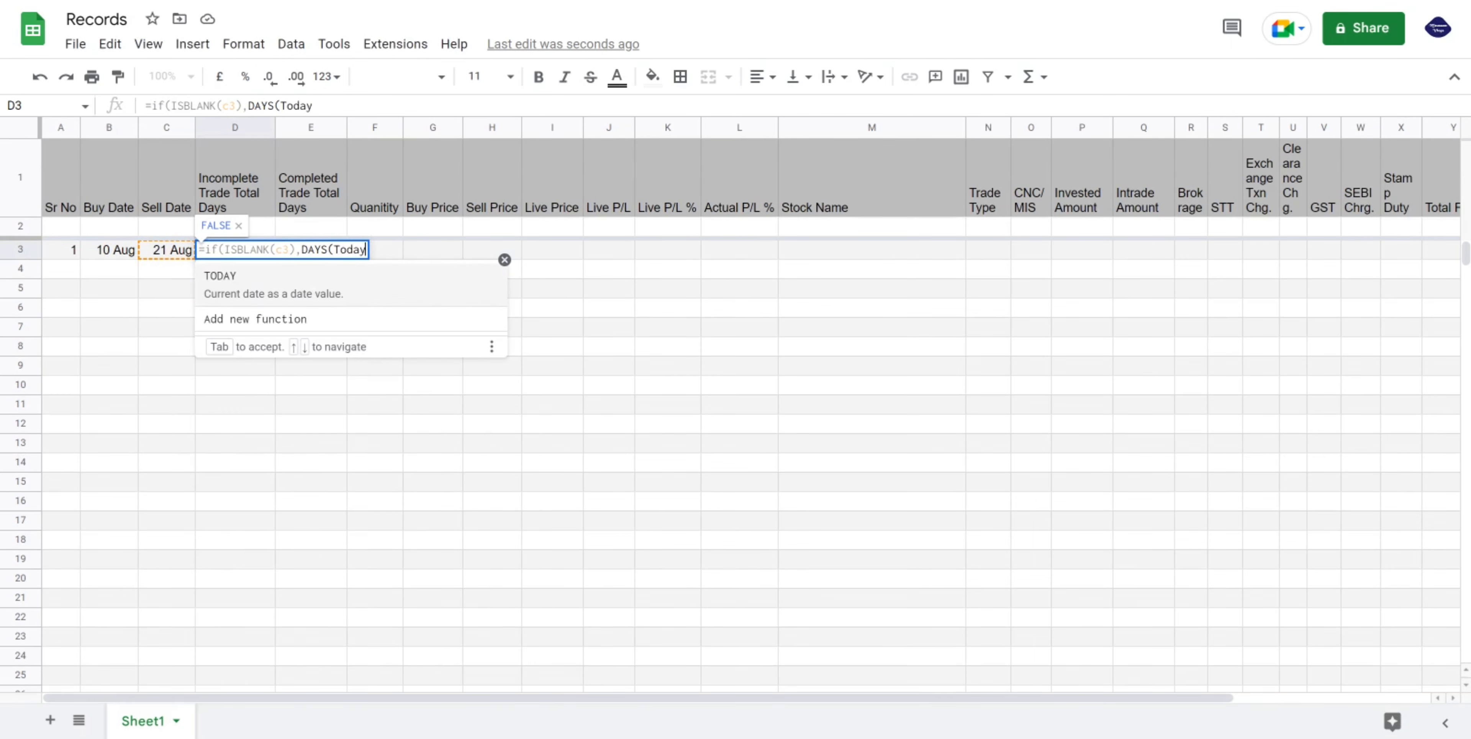
{"action": "key", "text": "Tab"}
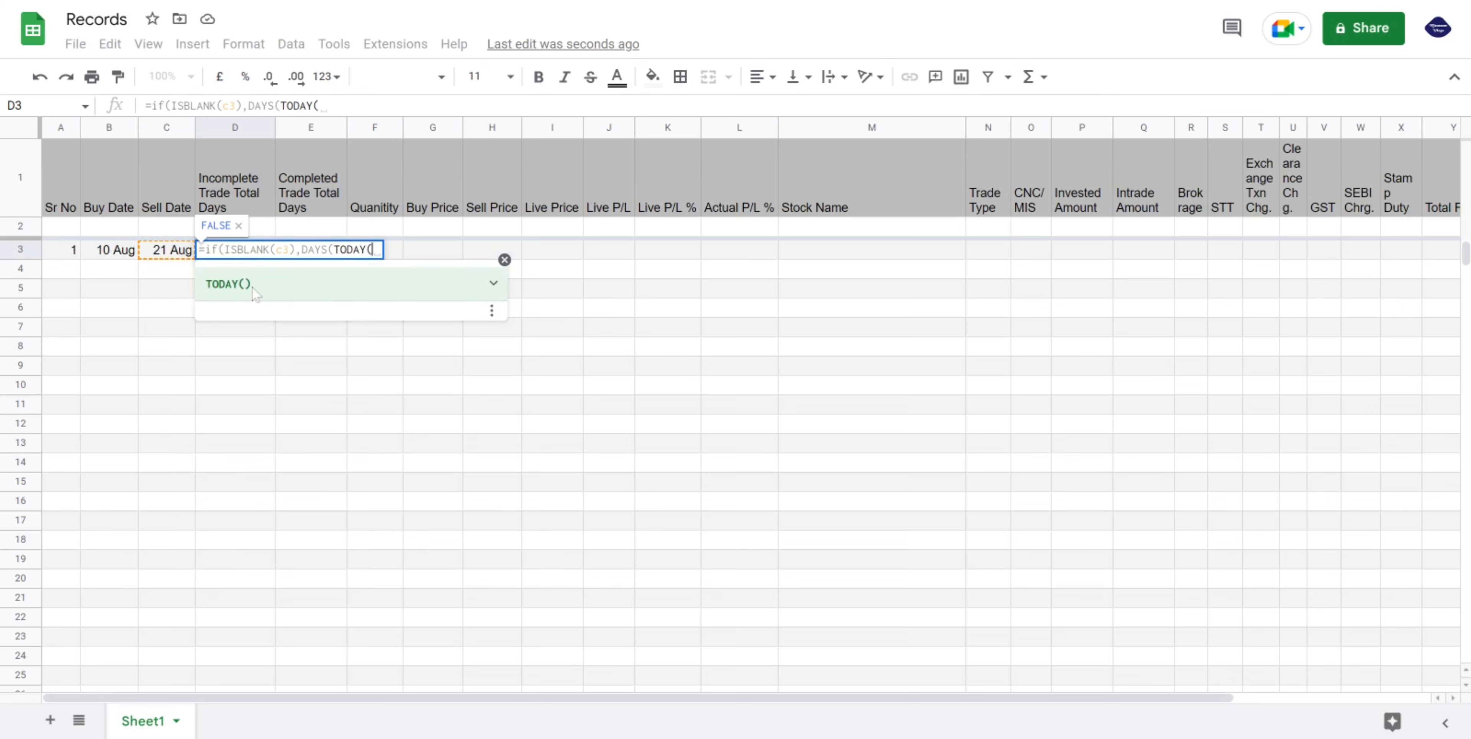
{"action": "type", "text": ")"}
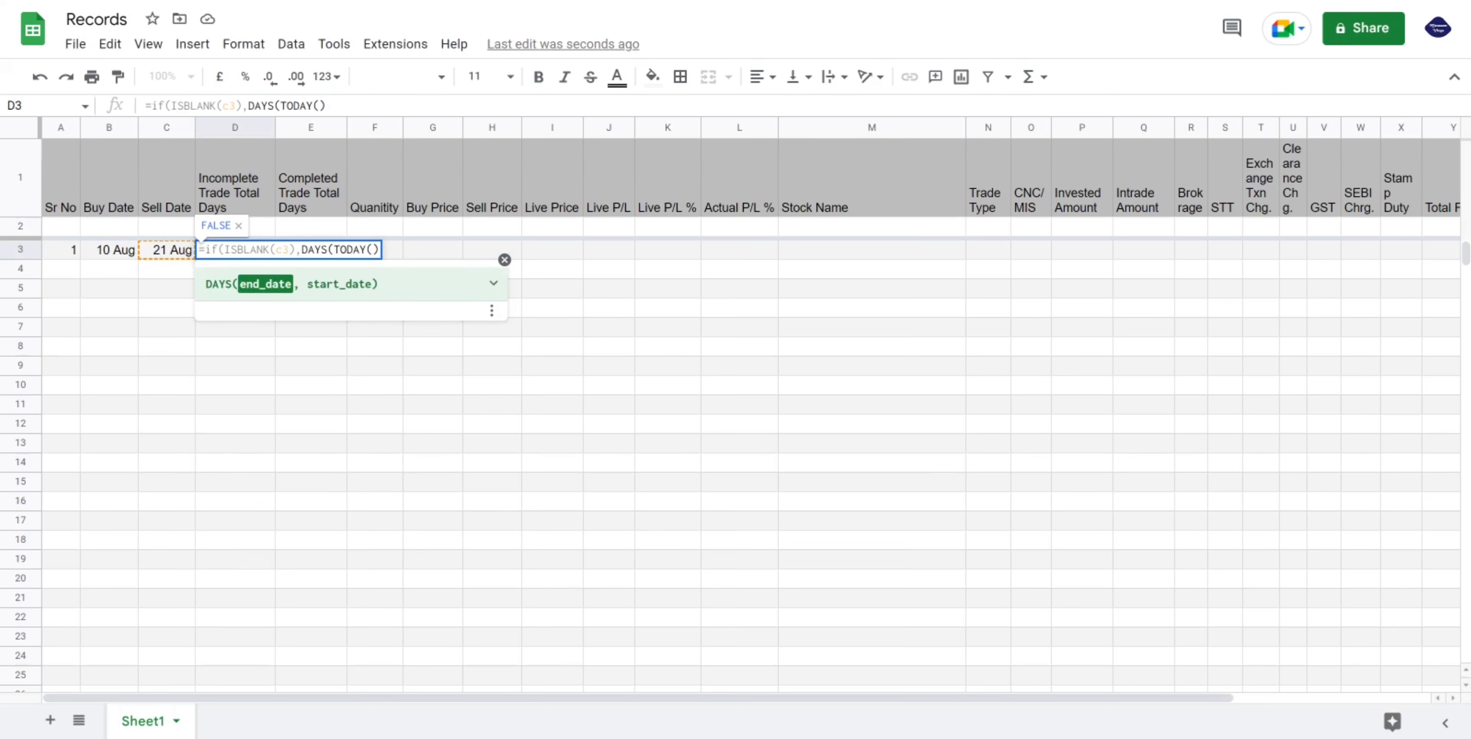
{"action": "type", "text": ",b3"}
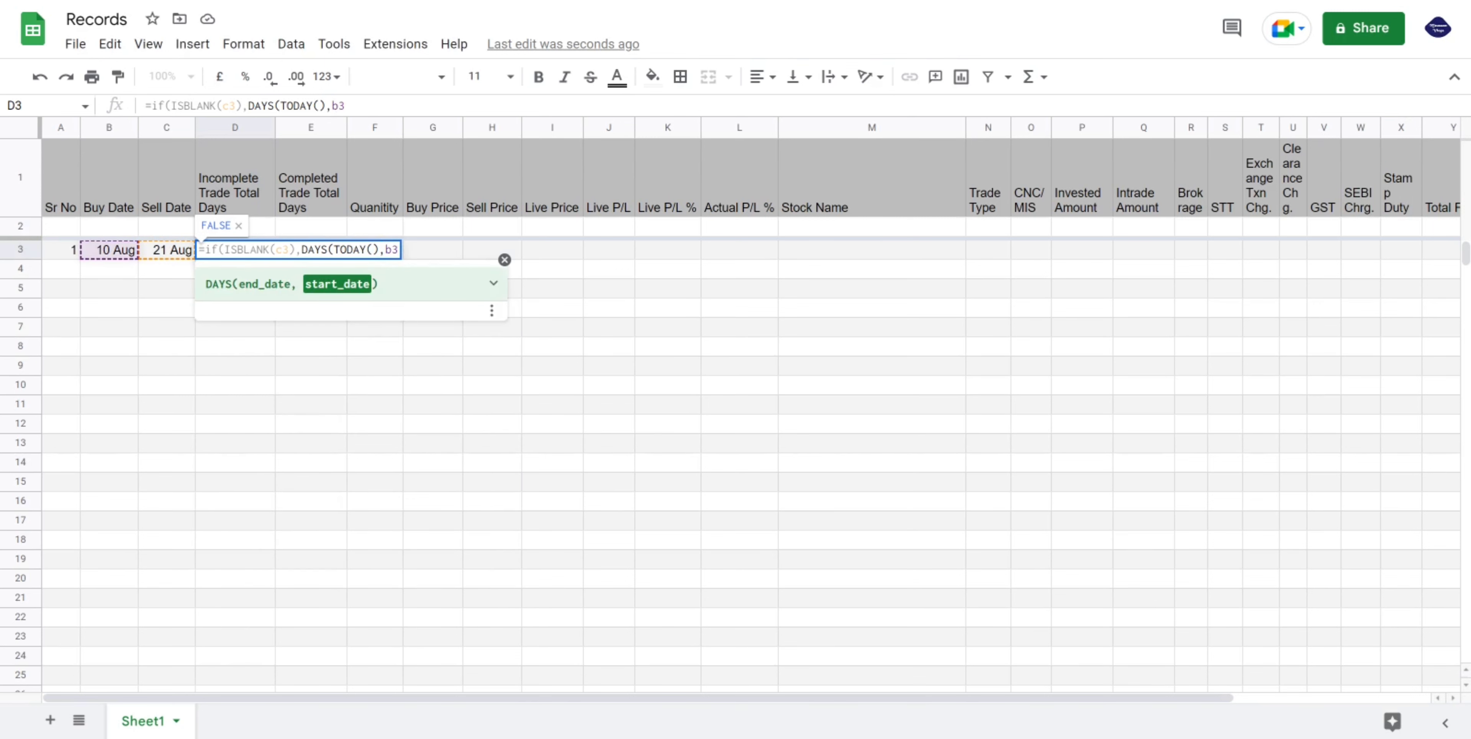
{"action": "type", "text": ")"}
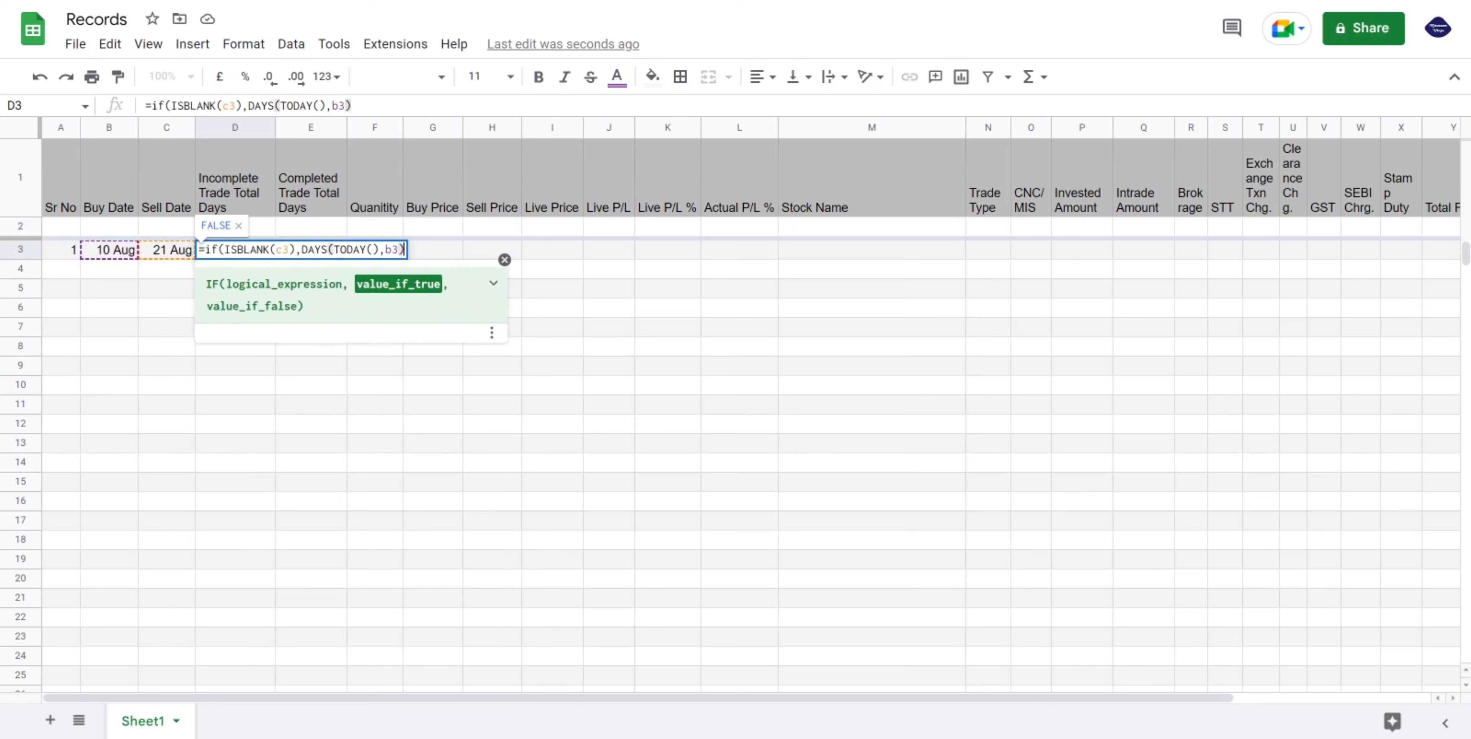
{"action": "type", "text": ",0"}
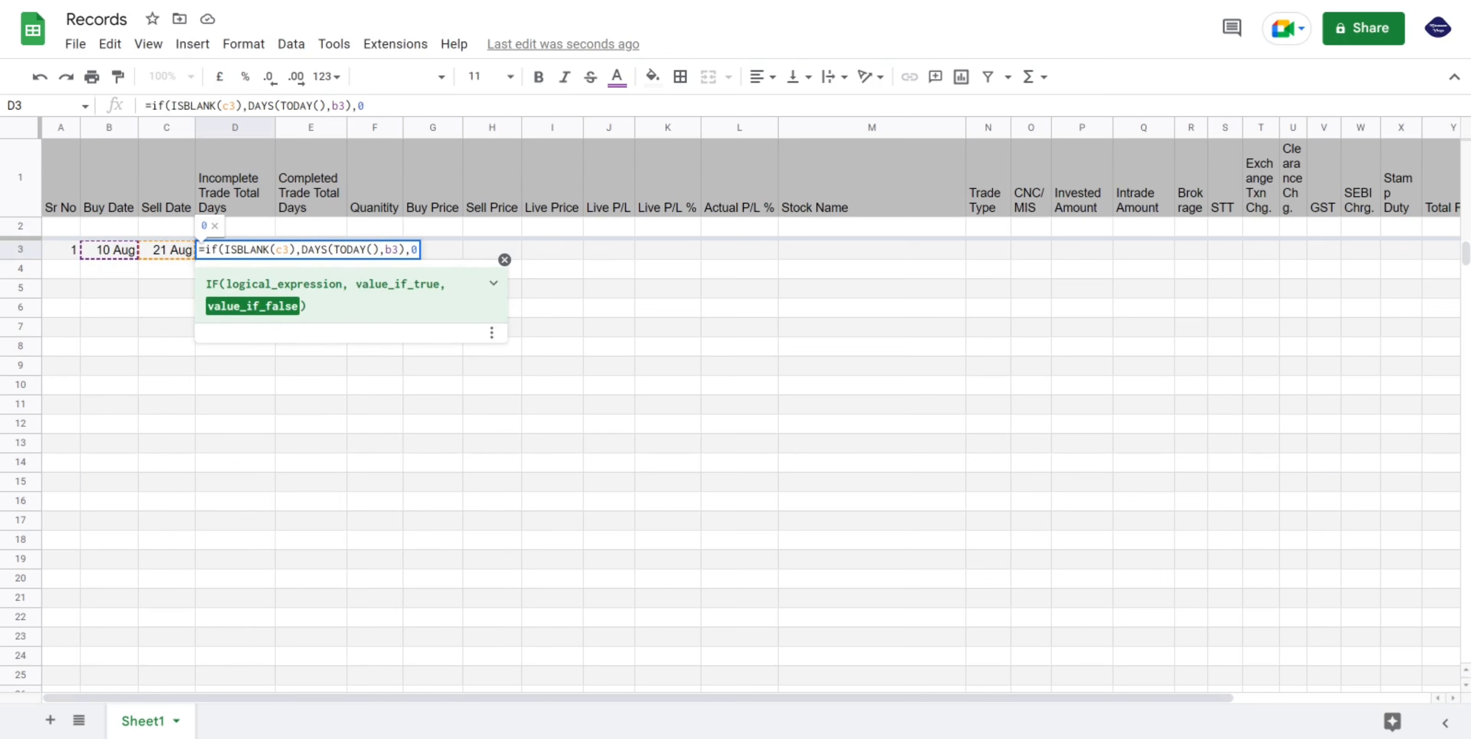
{"action": "type", "text": ")"}
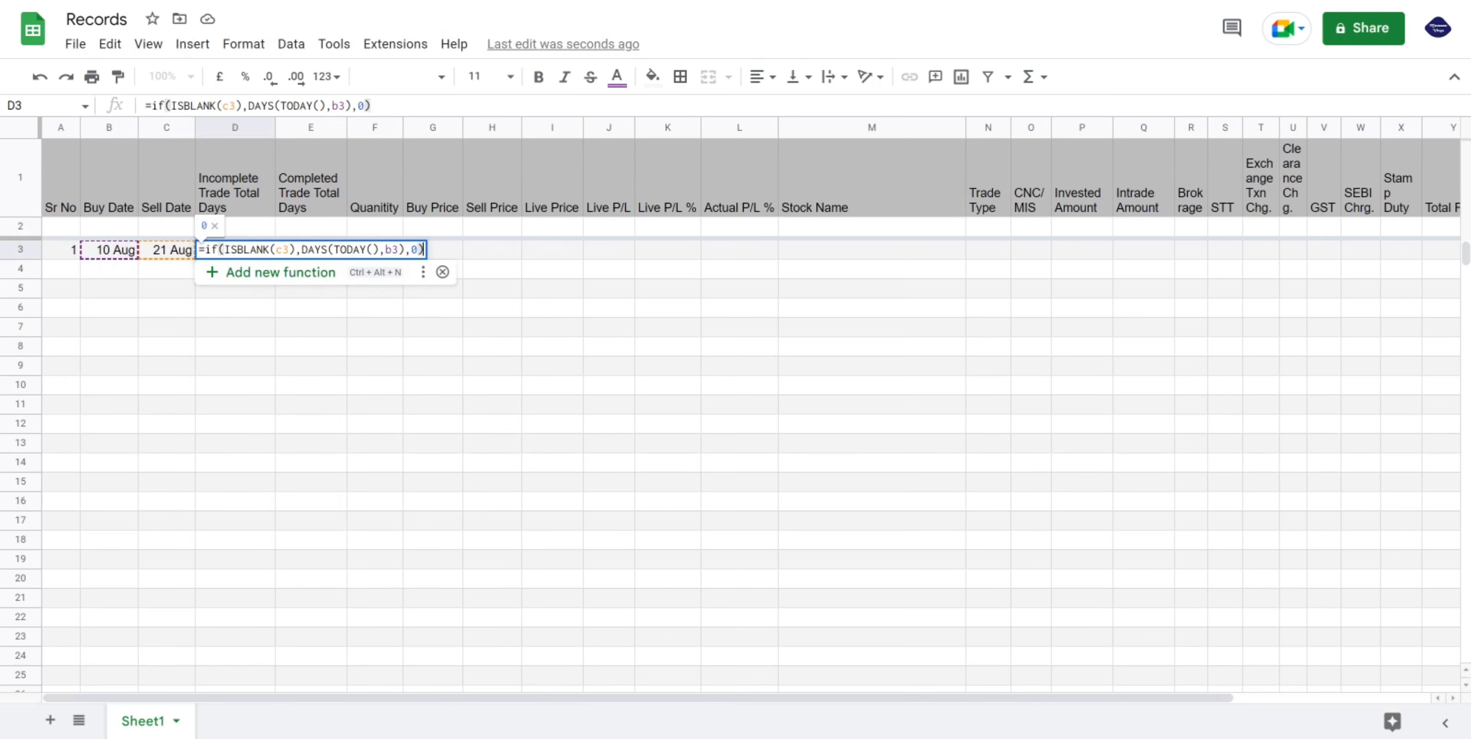
{"action": "key", "text": "Tab"}
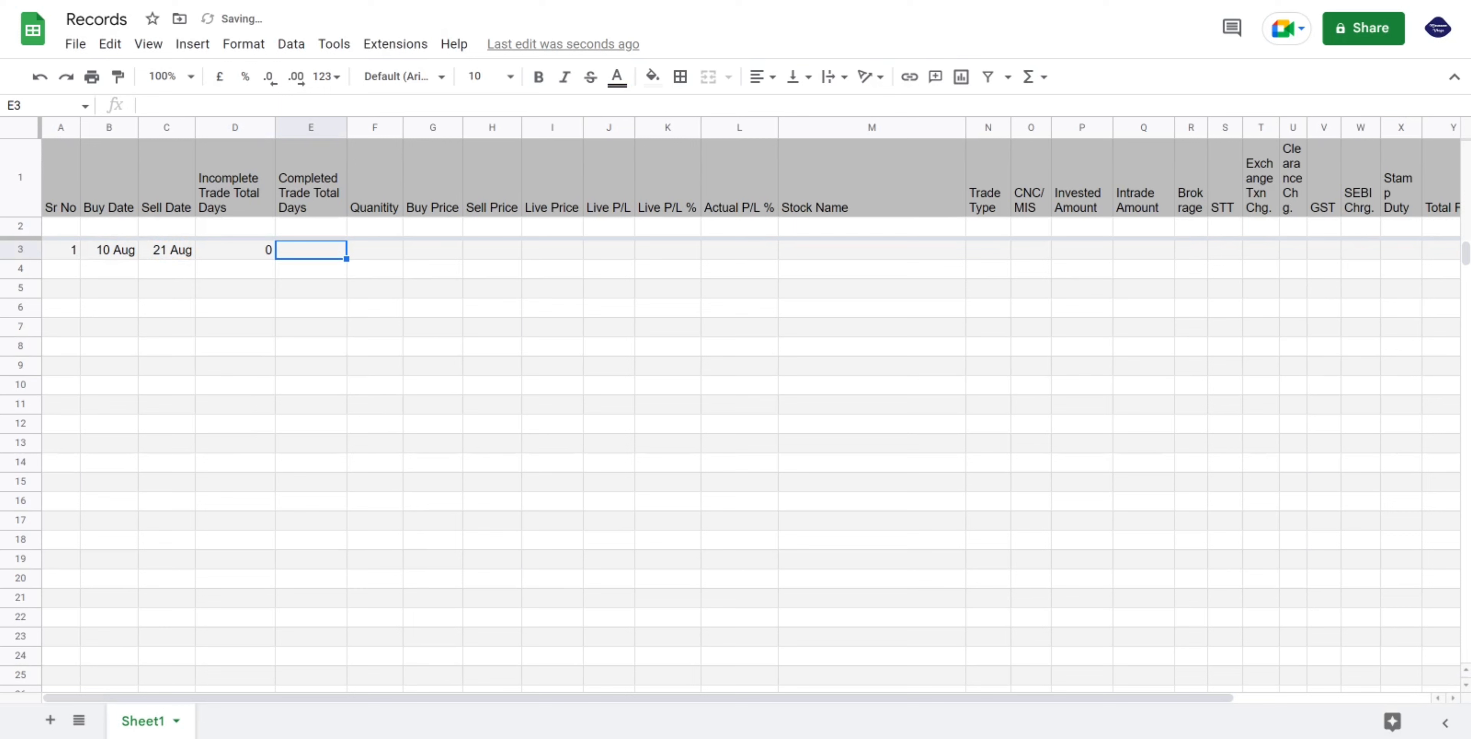
{"action": "left_click", "coordinate": [255, 258]}
{"action": "left_click", "coordinate": [305, 255]}
{"action": "left_click", "coordinate": [239, 186]}
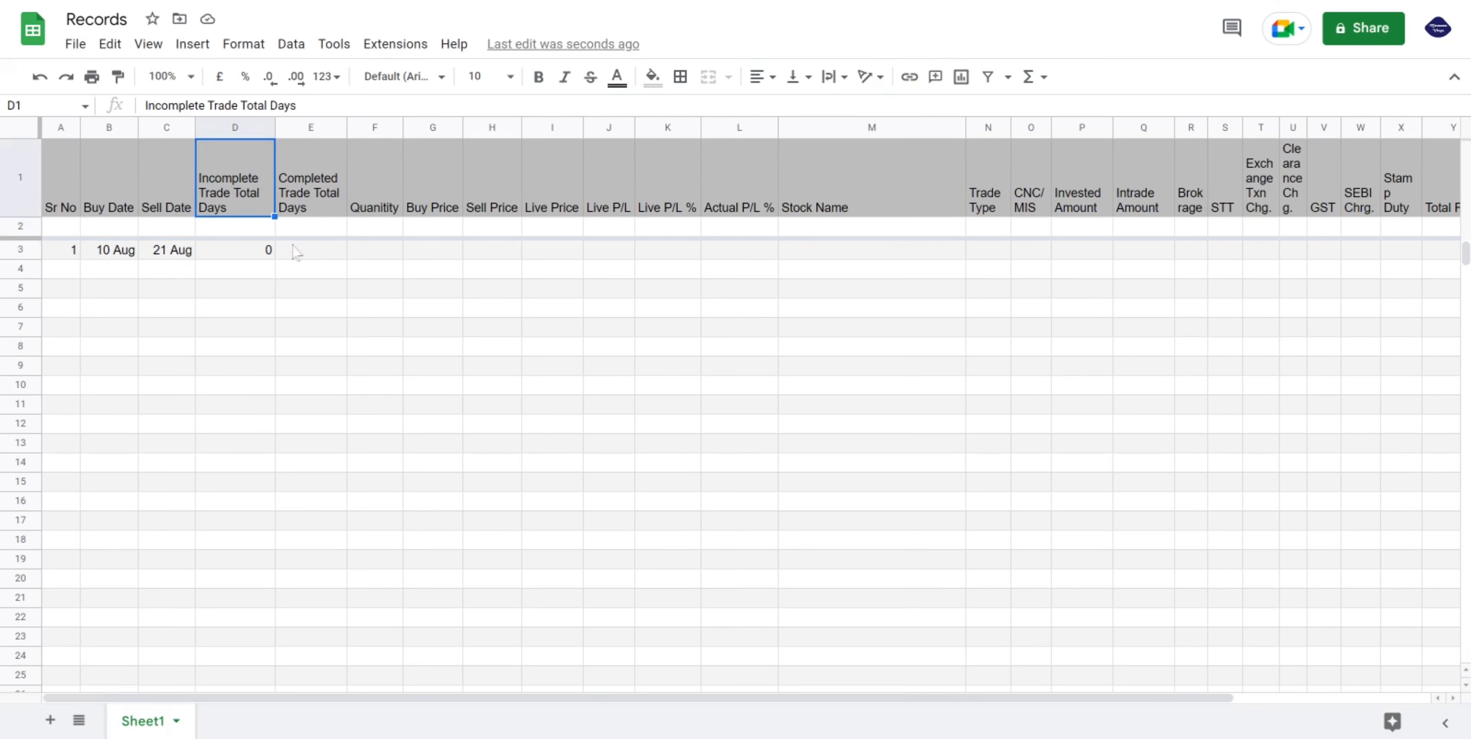
{"action": "left_click", "coordinate": [236, 256]}
{"action": "left_click", "coordinate": [284, 252]}
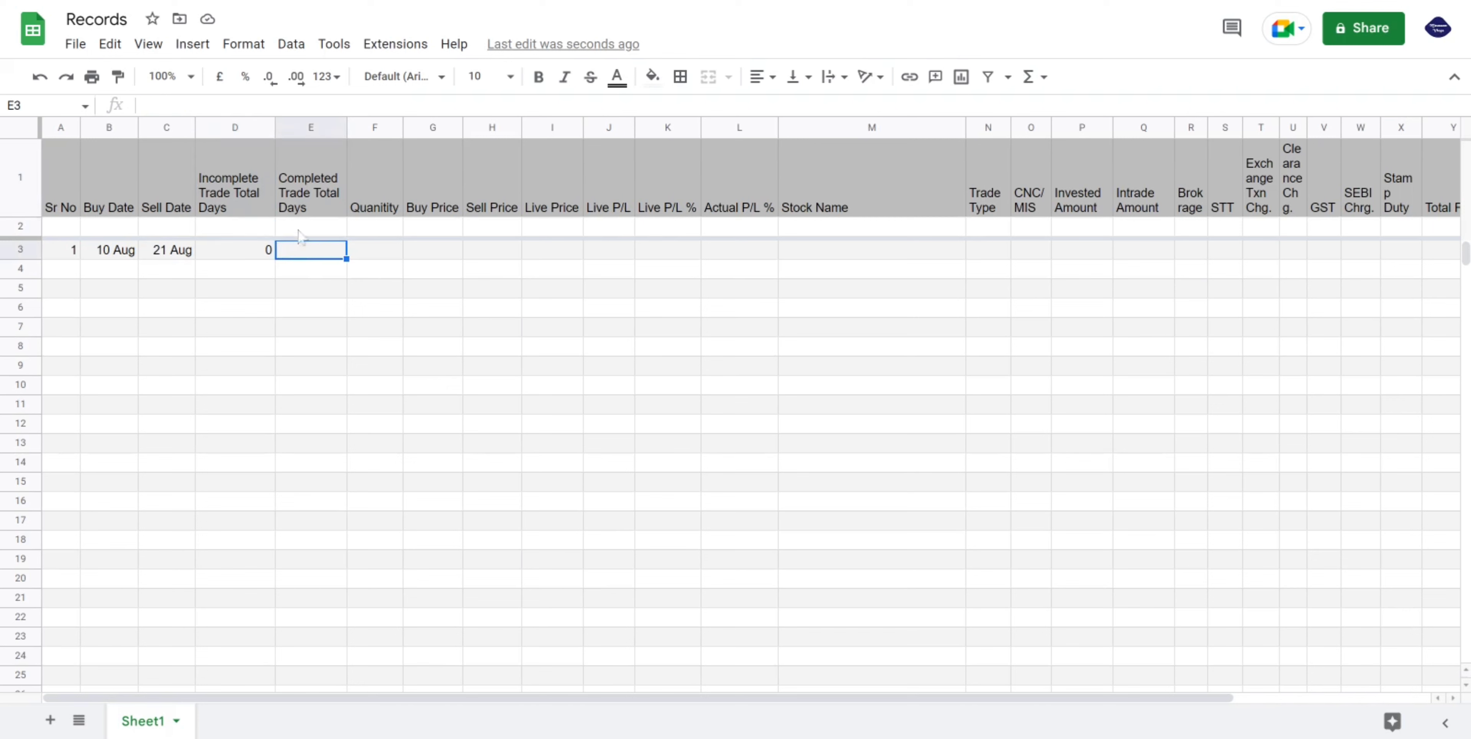
{"action": "left_click", "coordinate": [308, 196]}
{"action": "left_click", "coordinate": [307, 253]}
Copy the formula text from D3 into E3 under Completed Trade Total Days without shifting its cell references.
{"action": "left_click", "coordinate": [255, 255]}
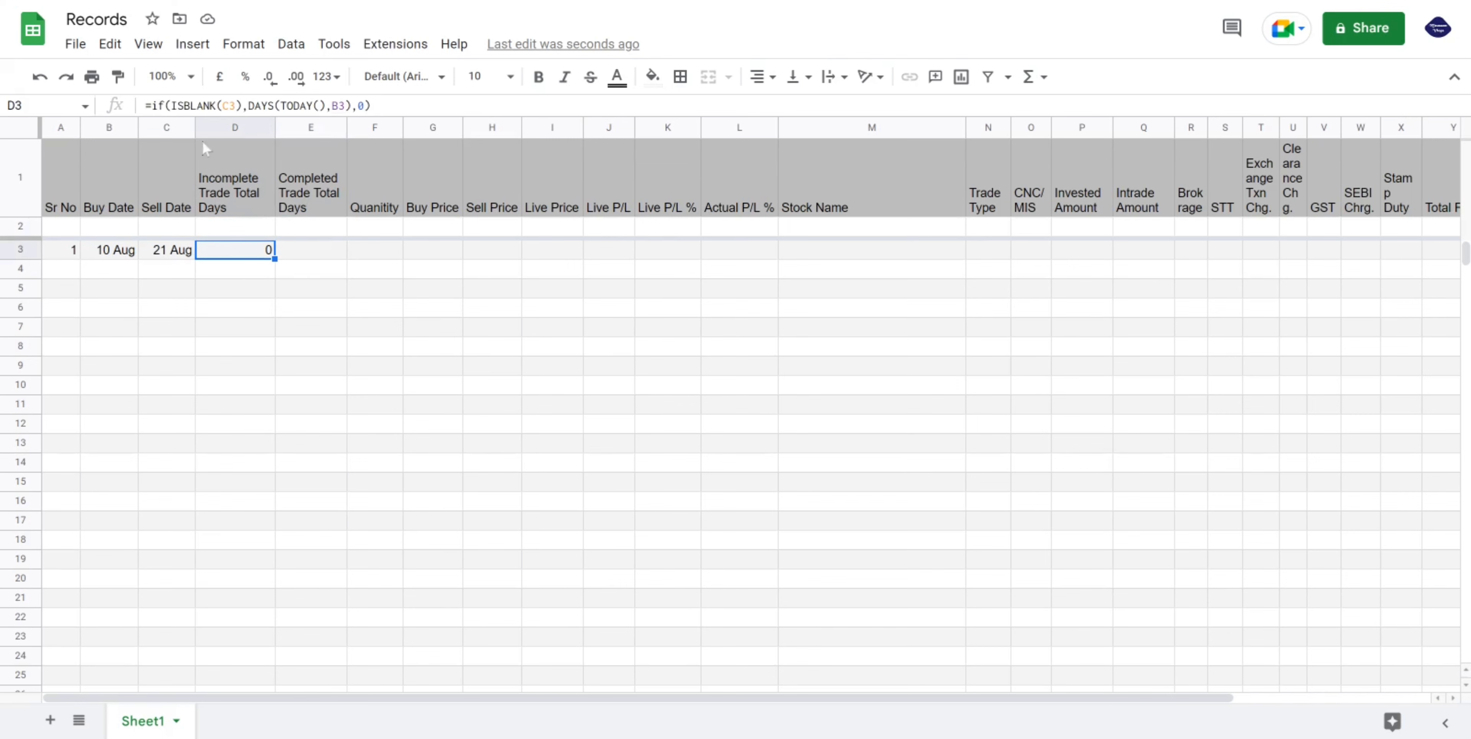
{"action": "left_click", "coordinate": [209, 107]}
{"action": "key", "text": "ctrl+a"}
{"action": "key", "text": "ctrl+c"}
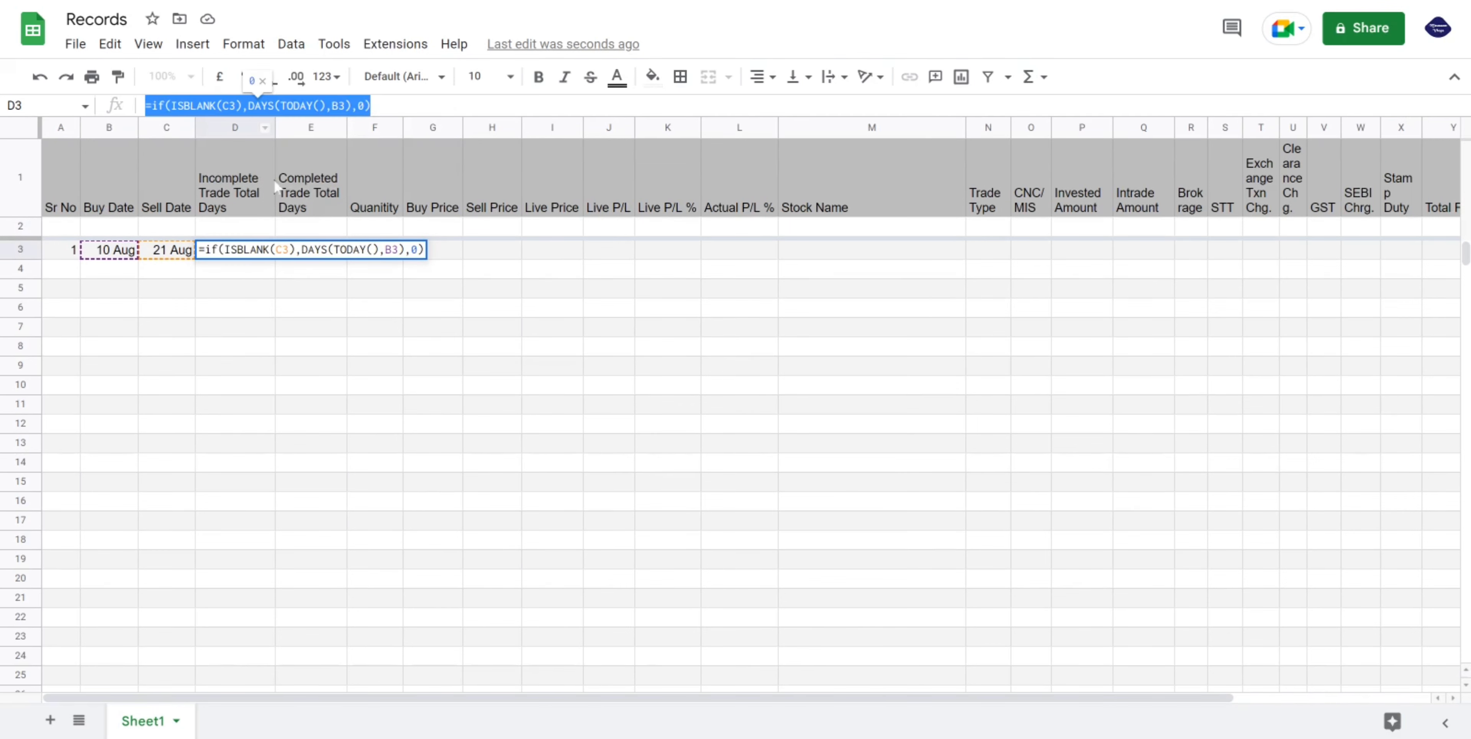
{"action": "left_click", "coordinate": [298, 307]}
{"action": "left_click", "coordinate": [309, 255]}
{"action": "key", "text": "ctrl+v"}
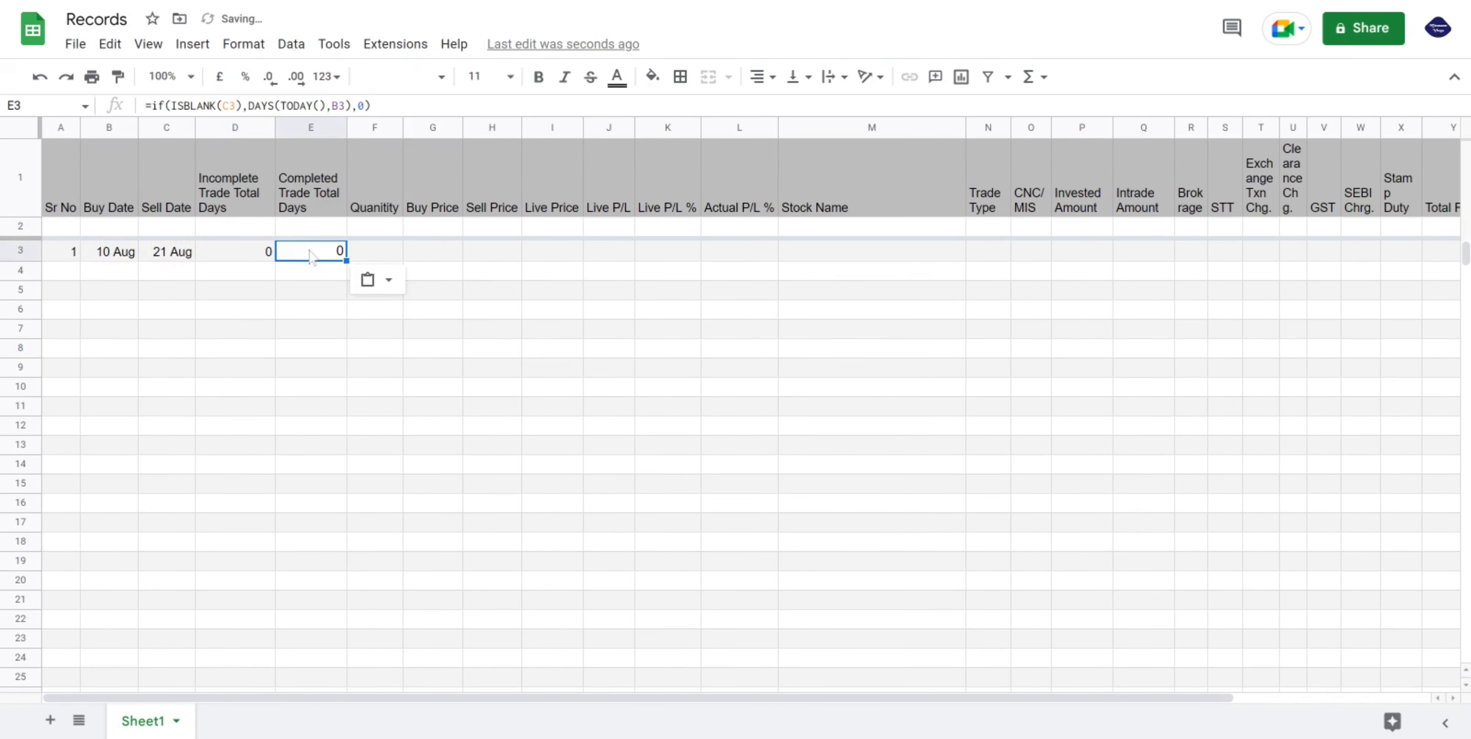
Swap the IF results in E3 so the formula reads =if(ISBLANK(C3),0,DAYS(TODAY(),B3)).
{"action": "left_click_drag", "start_coordinate": [364, 105], "coordinate": [350, 105]}
{"action": "key", "text": "BackSpace"}
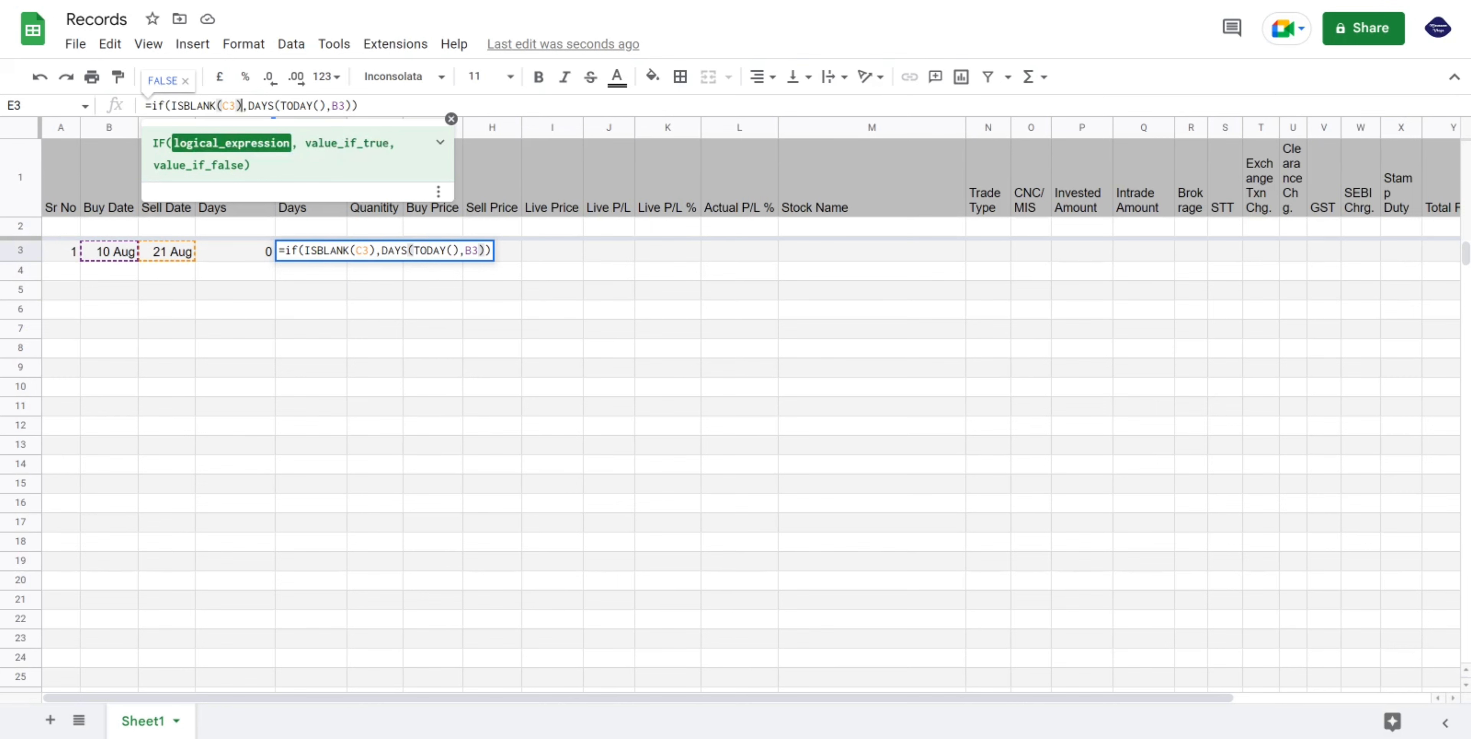
{"action": "type", "text": ",0"}
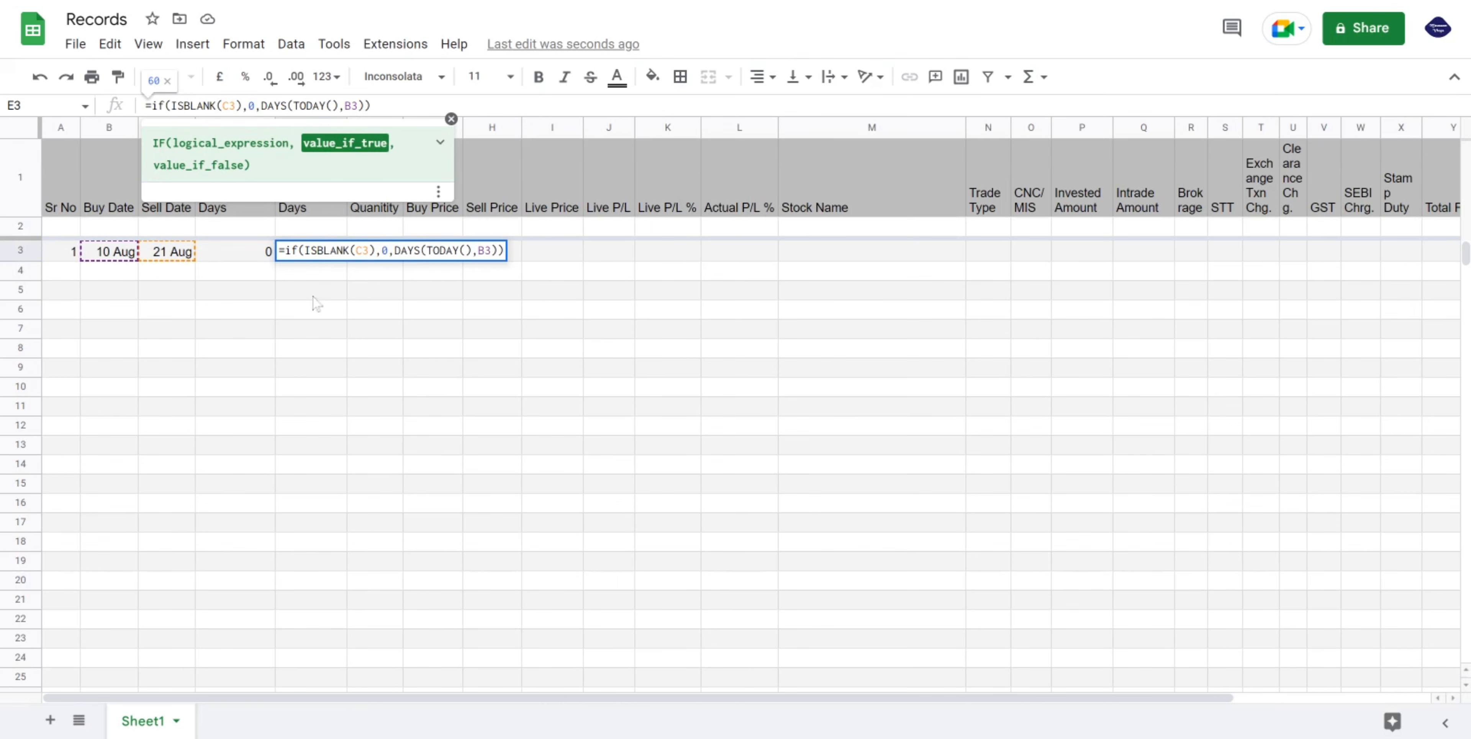
{"action": "key", "text": "Return"}
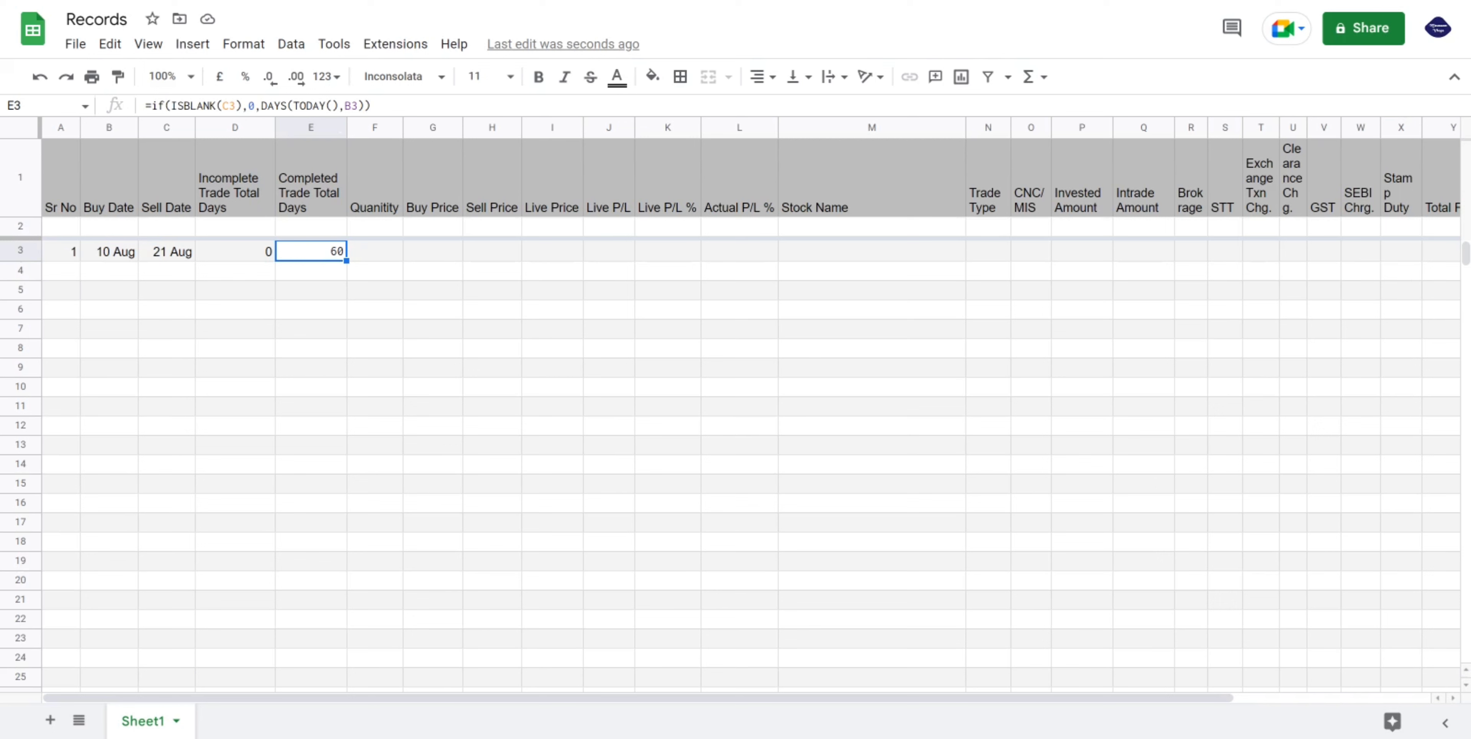
Replace TODAY() with C3 in the E3 formula so it counts days between sell and buy dates.
{"action": "left_click_drag", "start_coordinate": [339, 105], "coordinate": [293, 106]}
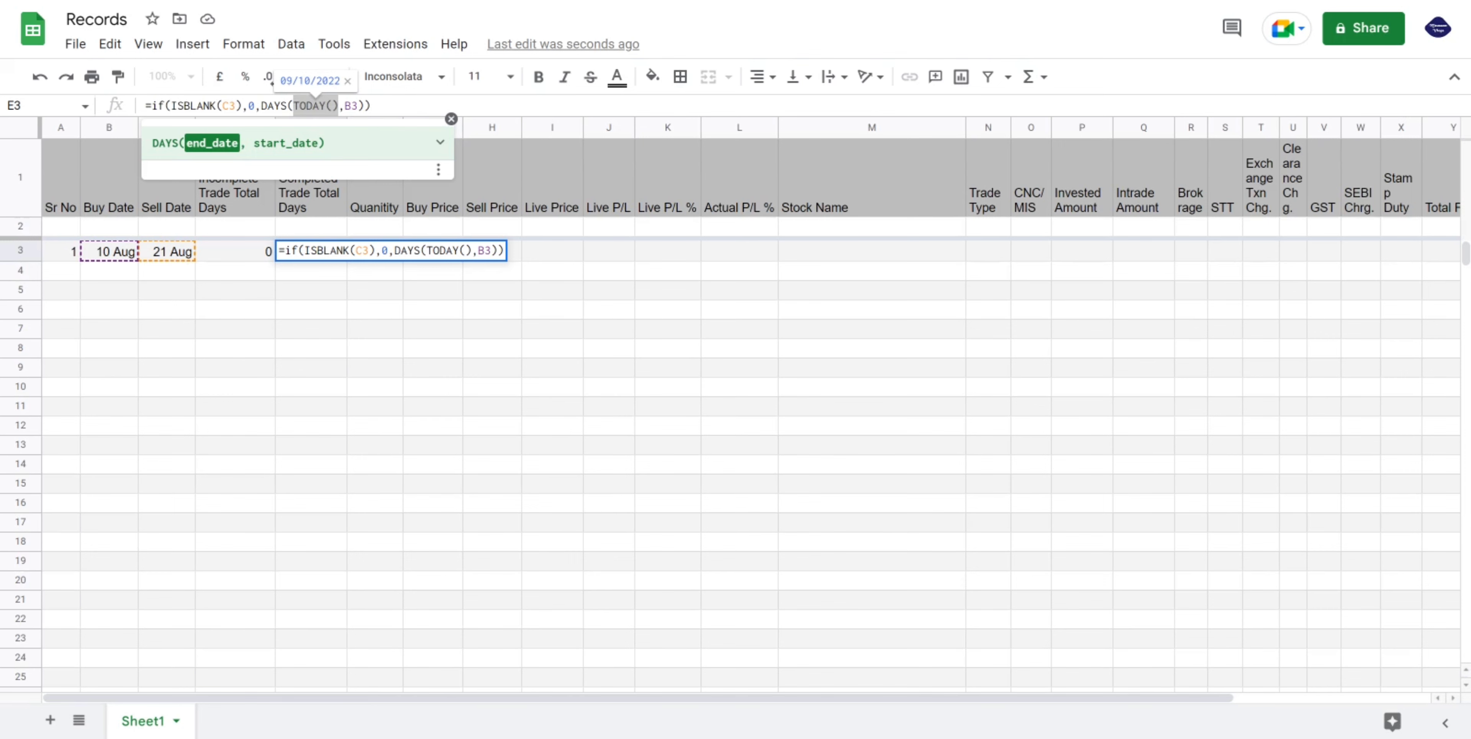
{"action": "type", "text": "c3"}
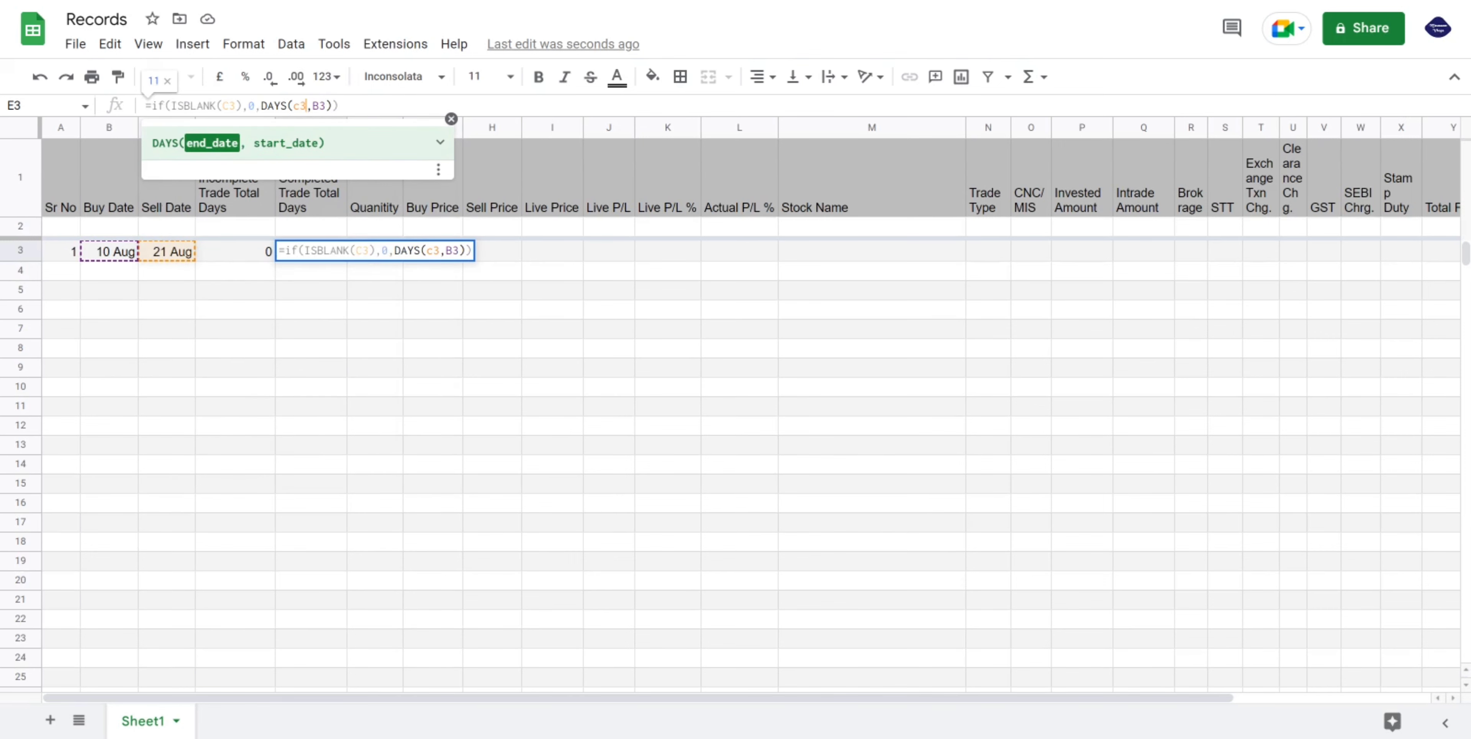
{"action": "key", "text": "ctrl+Return"}
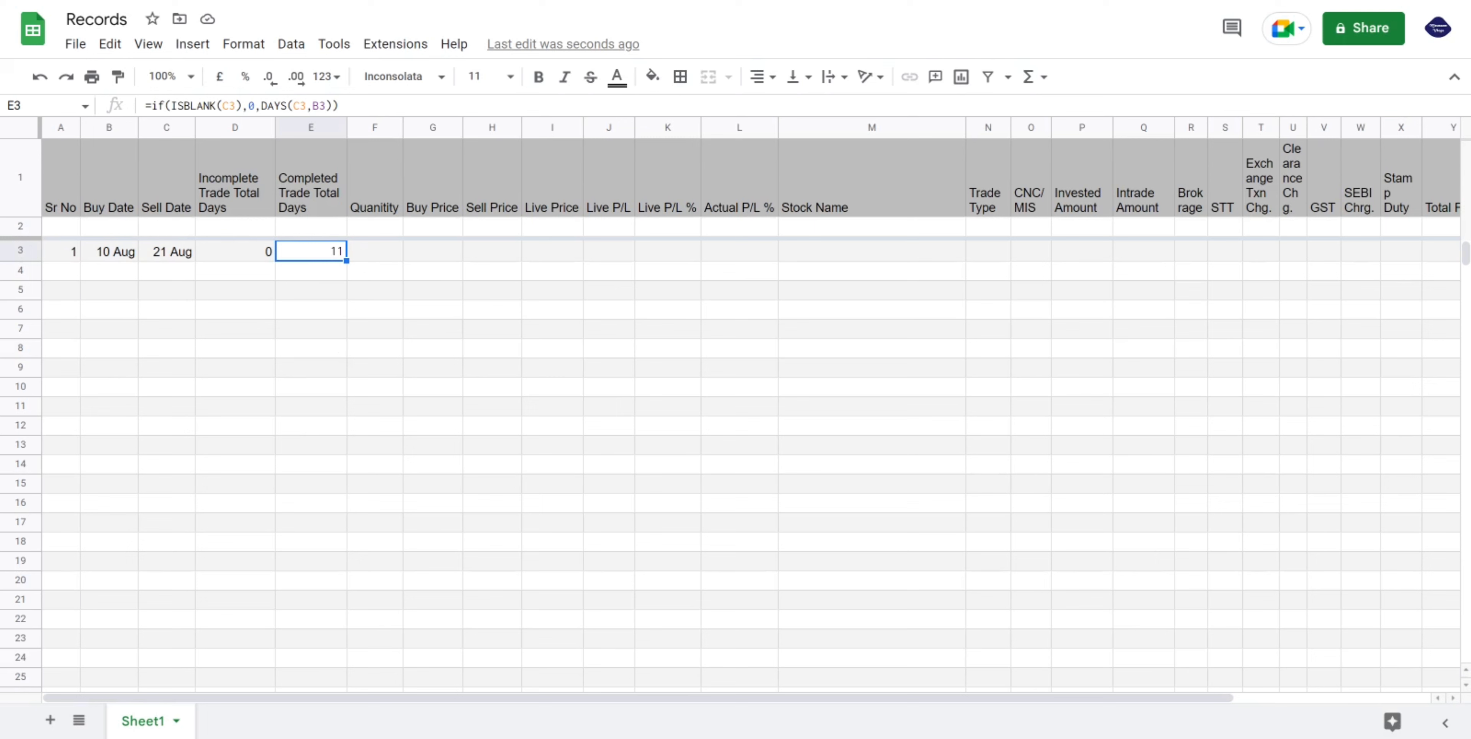
Enter a quantity of 12 for the first trade in cell F3.
{"action": "left_click", "coordinate": [378, 211]}
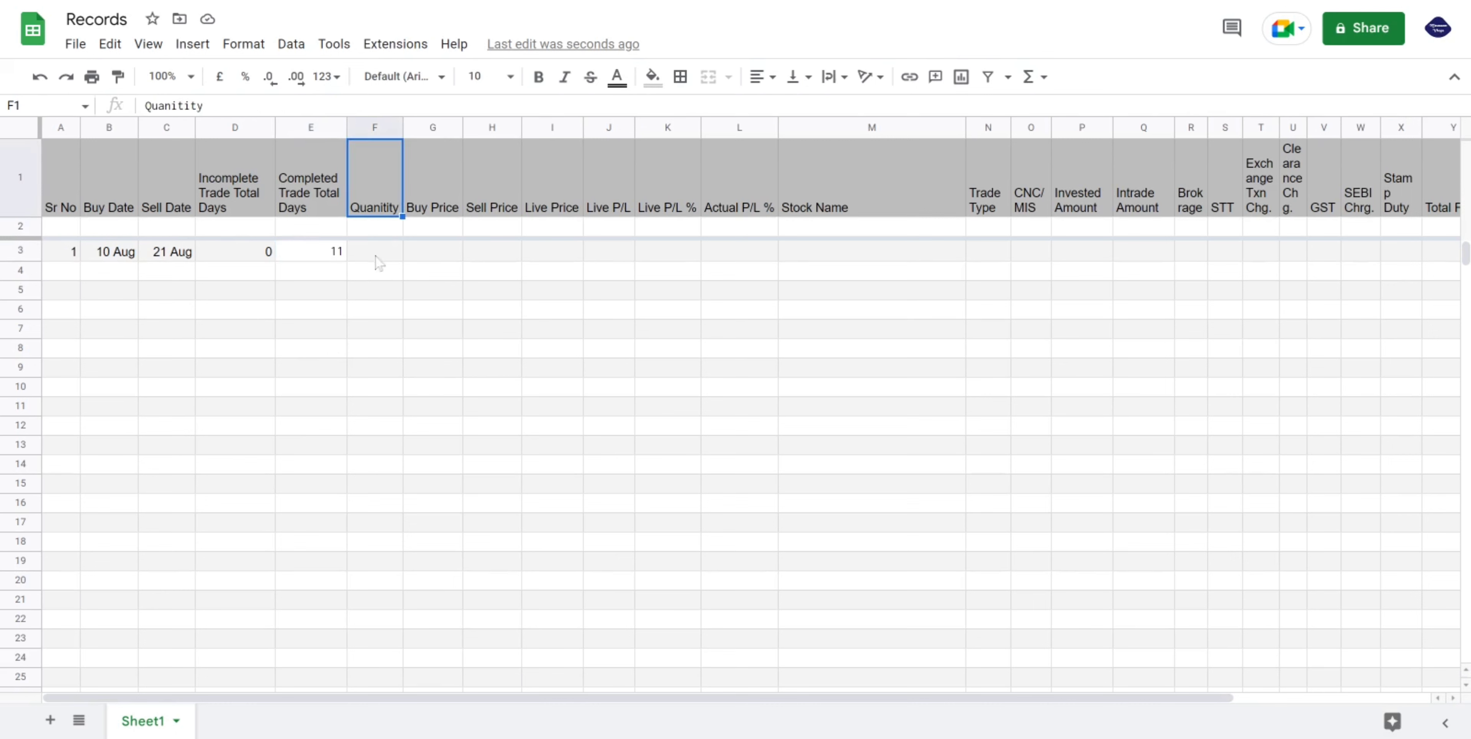
{"action": "left_click", "coordinate": [378, 259]}
{"action": "type", "text": "12"}
{"action": "key", "text": "Tab"}
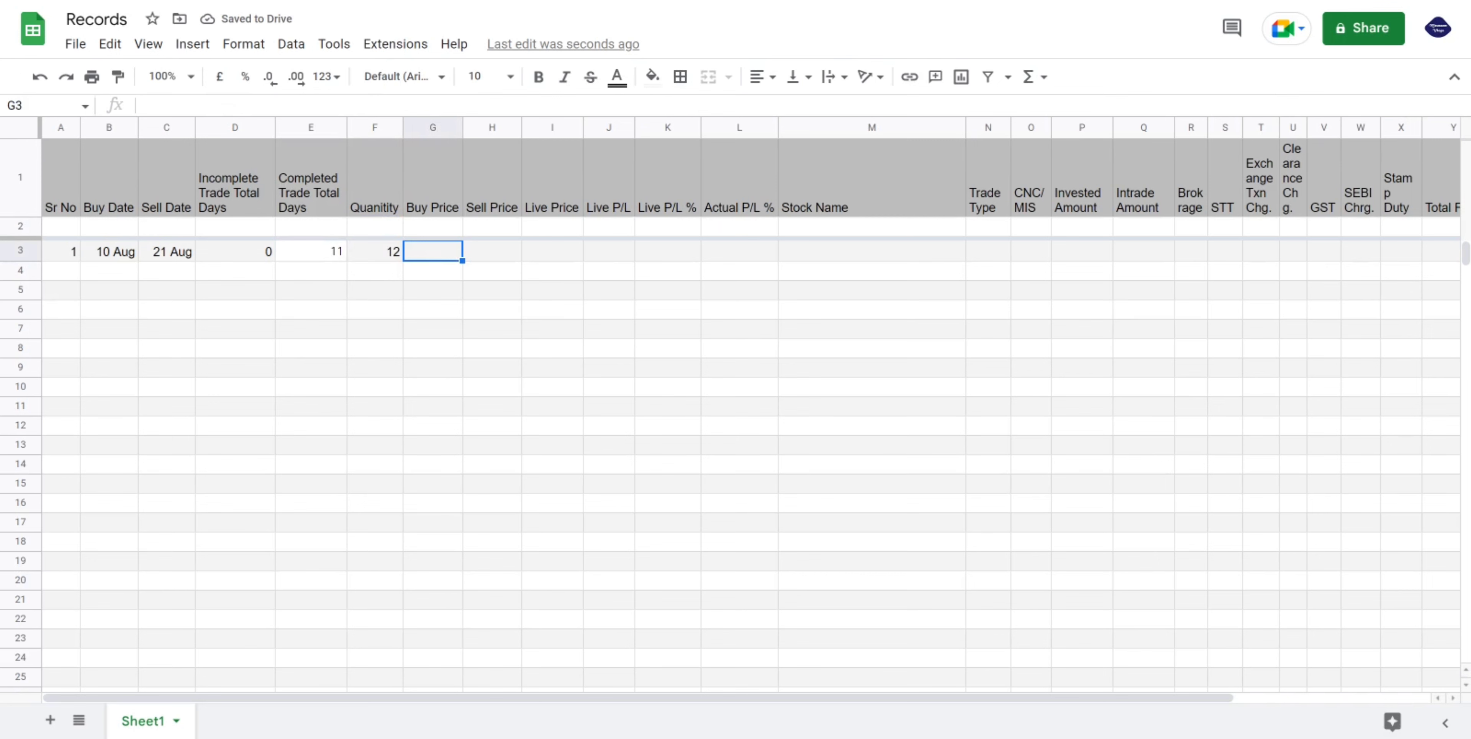
Set the font of the entire sheet to Calibri at size 9.
{"action": "left_click", "coordinate": [28, 127]}
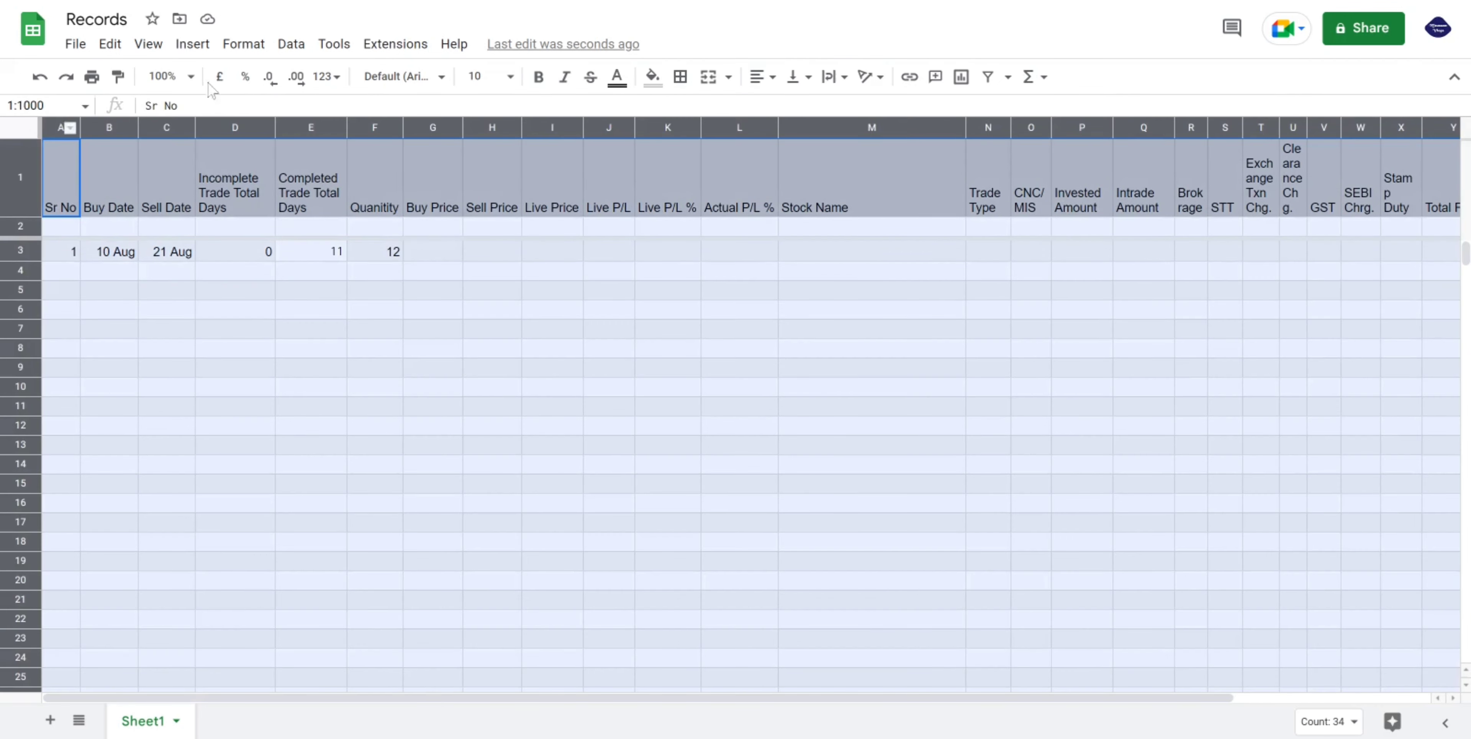
{"action": "left_click", "coordinate": [419, 82]}
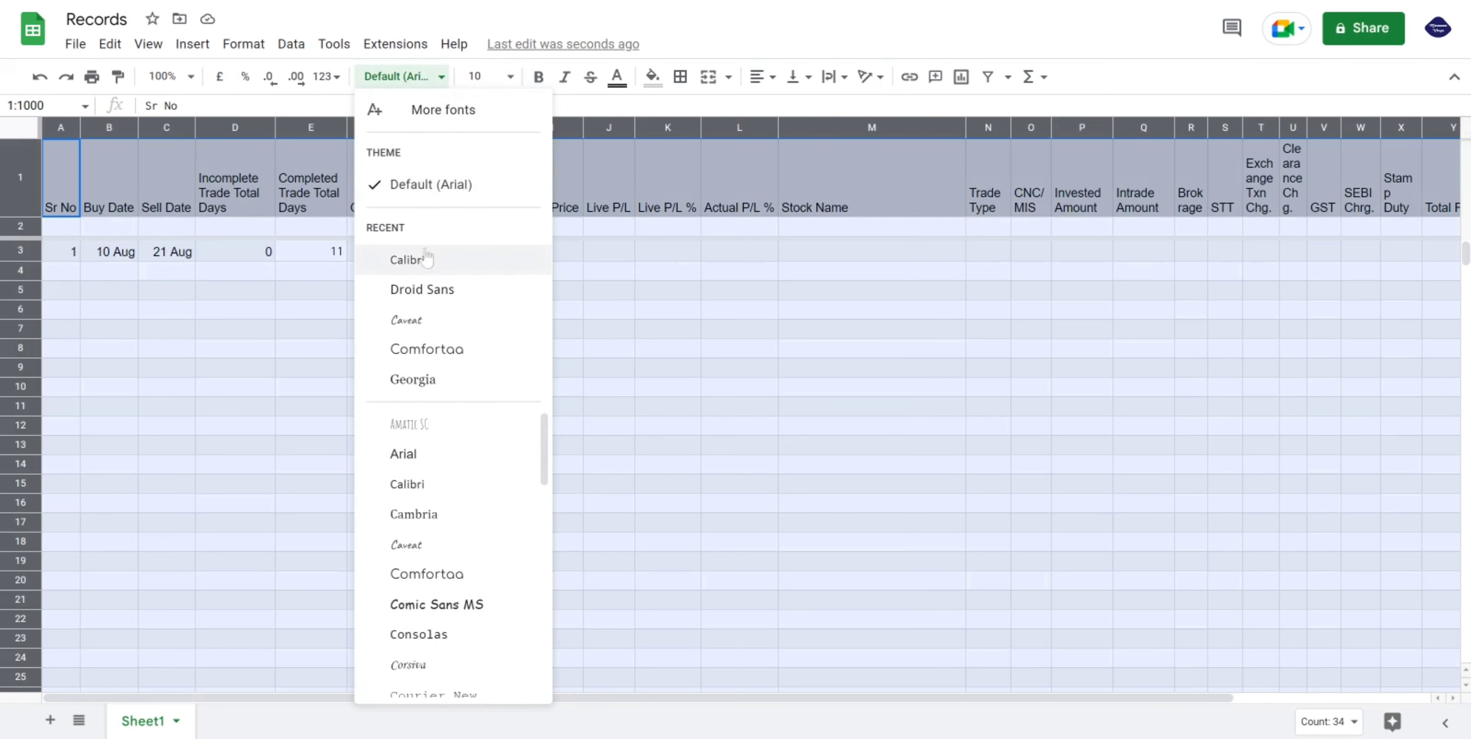
{"action": "left_click", "coordinate": [427, 260]}
{"action": "left_click", "coordinate": [514, 79]}
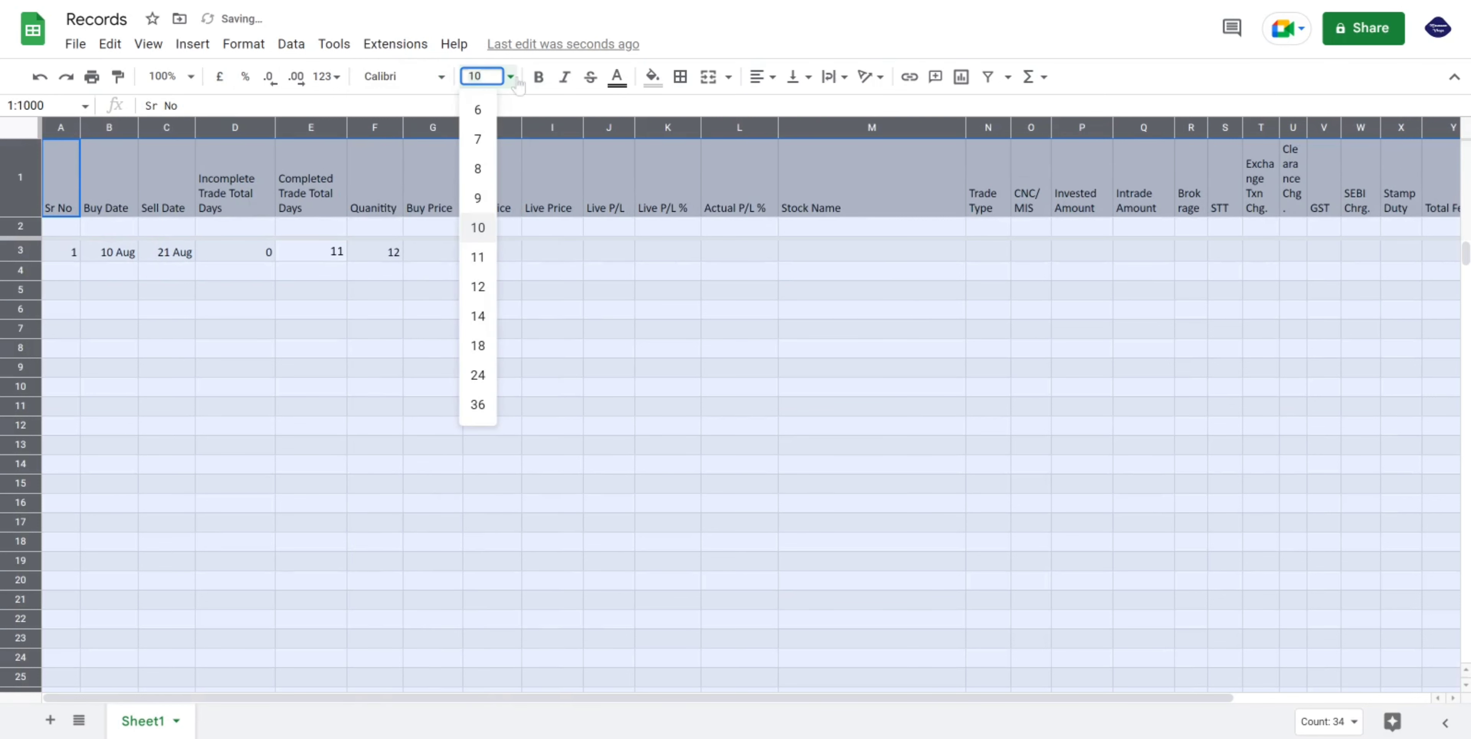
{"action": "left_click", "coordinate": [477, 198]}
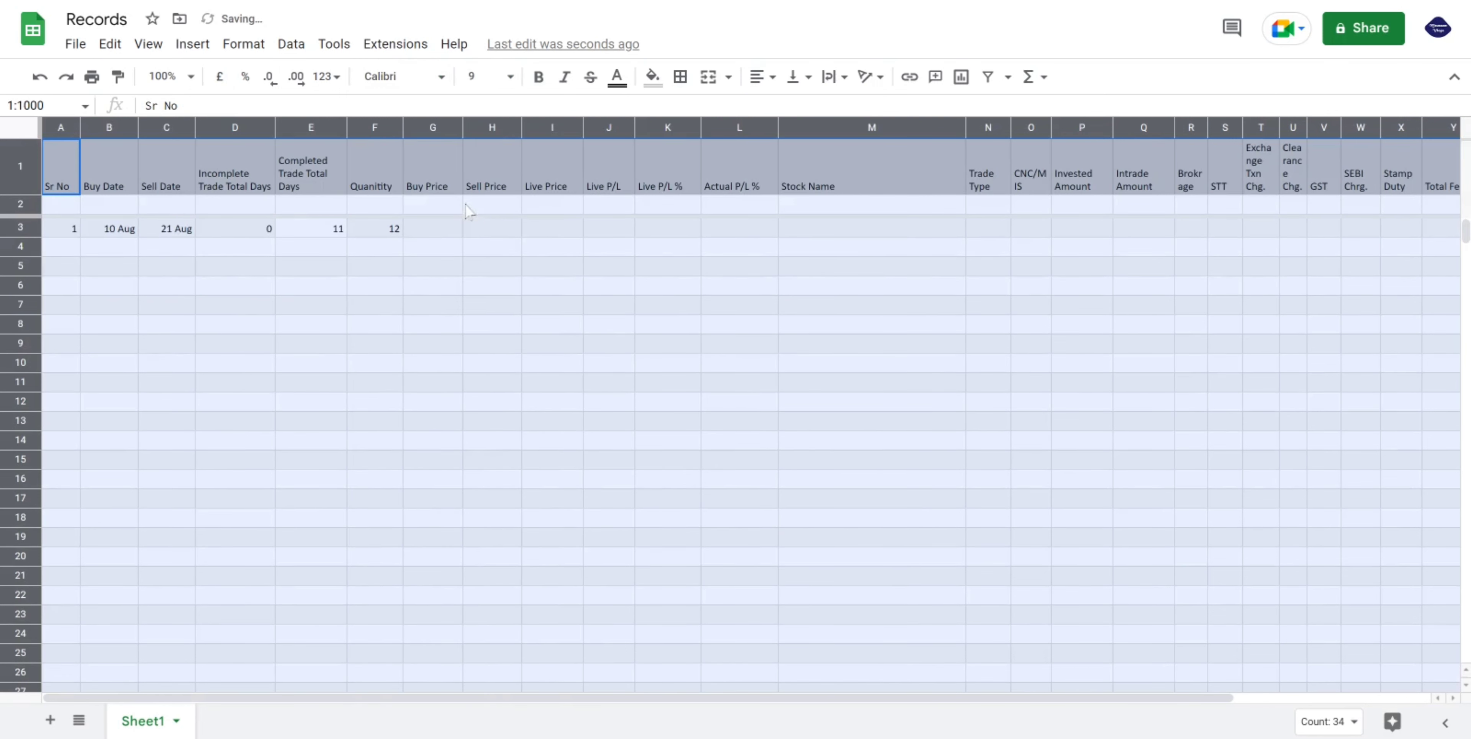
Set the font size of the entire sheet to 10.
{"action": "left_click", "coordinate": [262, 275]}
{"action": "left_click", "coordinate": [432, 230]}
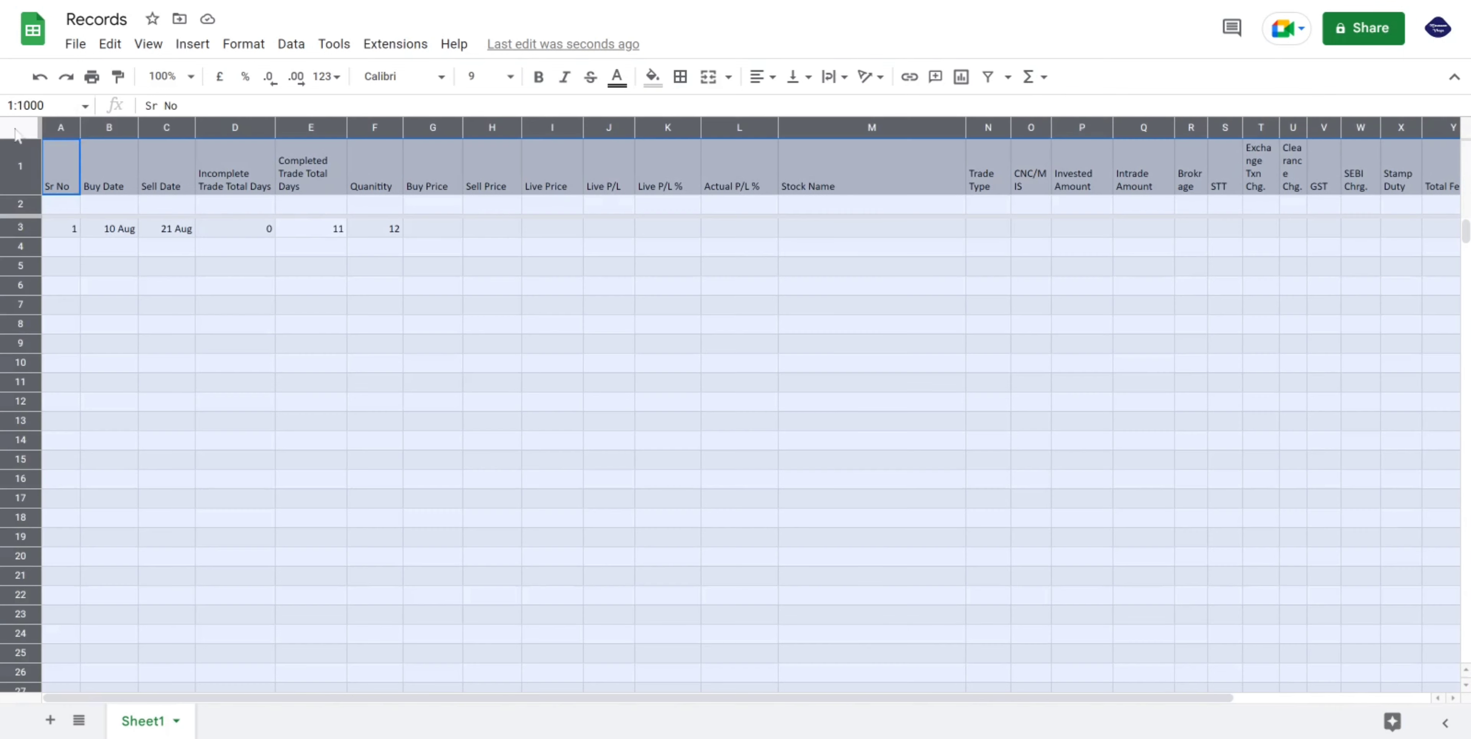
{"action": "left_click", "coordinate": [21, 127]}
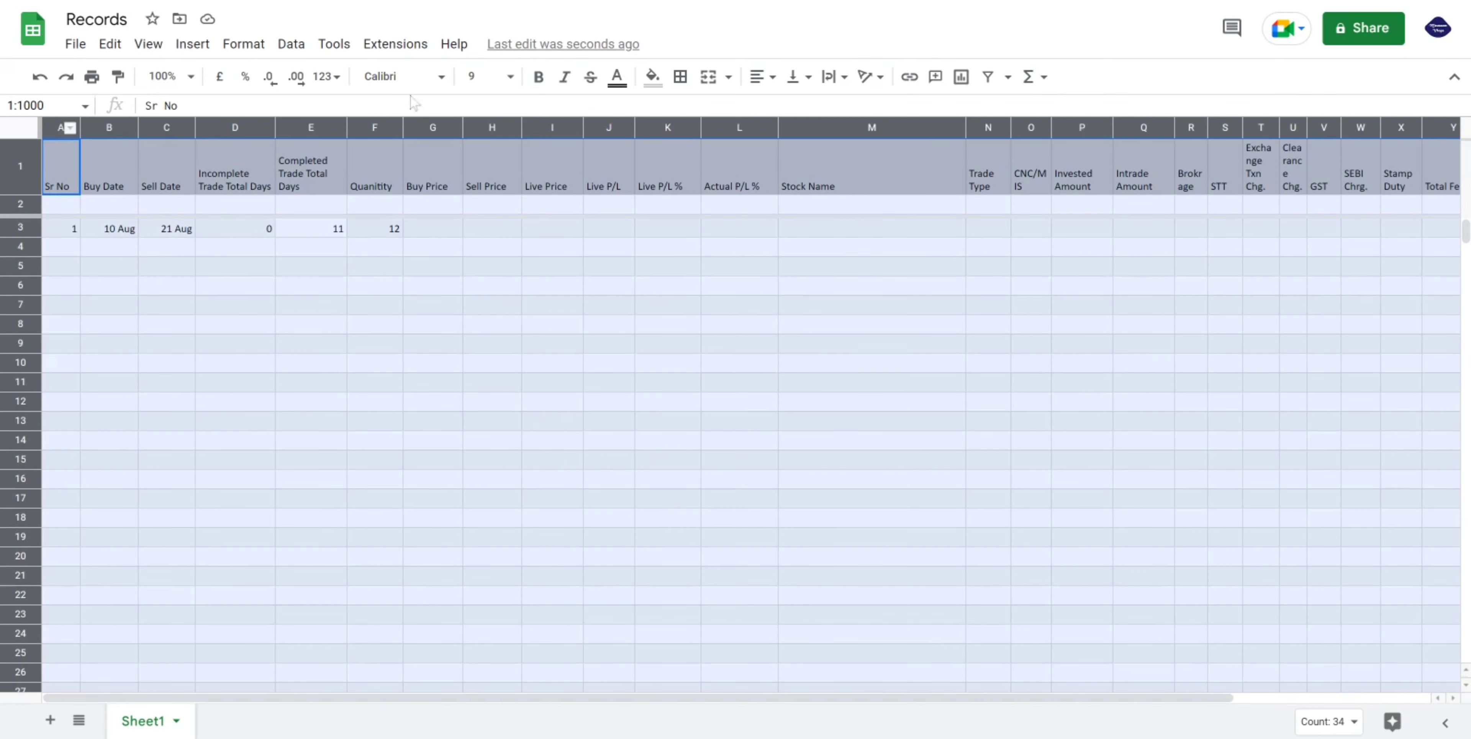
{"action": "left_click", "coordinate": [502, 77]}
{"action": "left_click", "coordinate": [477, 228]}
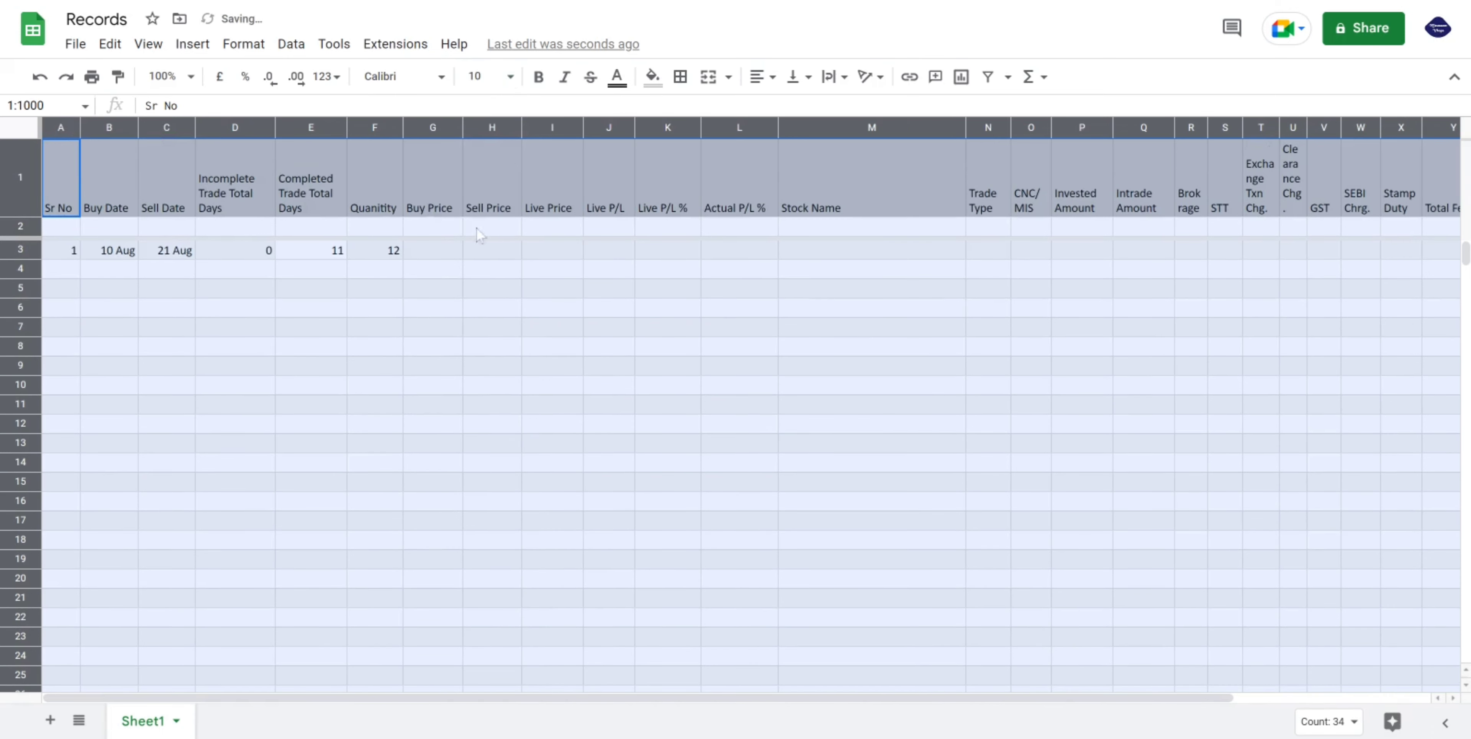
Enter a buy price of 440 in G3 and a sell price of 450 in H3 for the first trade.
{"action": "left_click", "coordinate": [431, 252]}
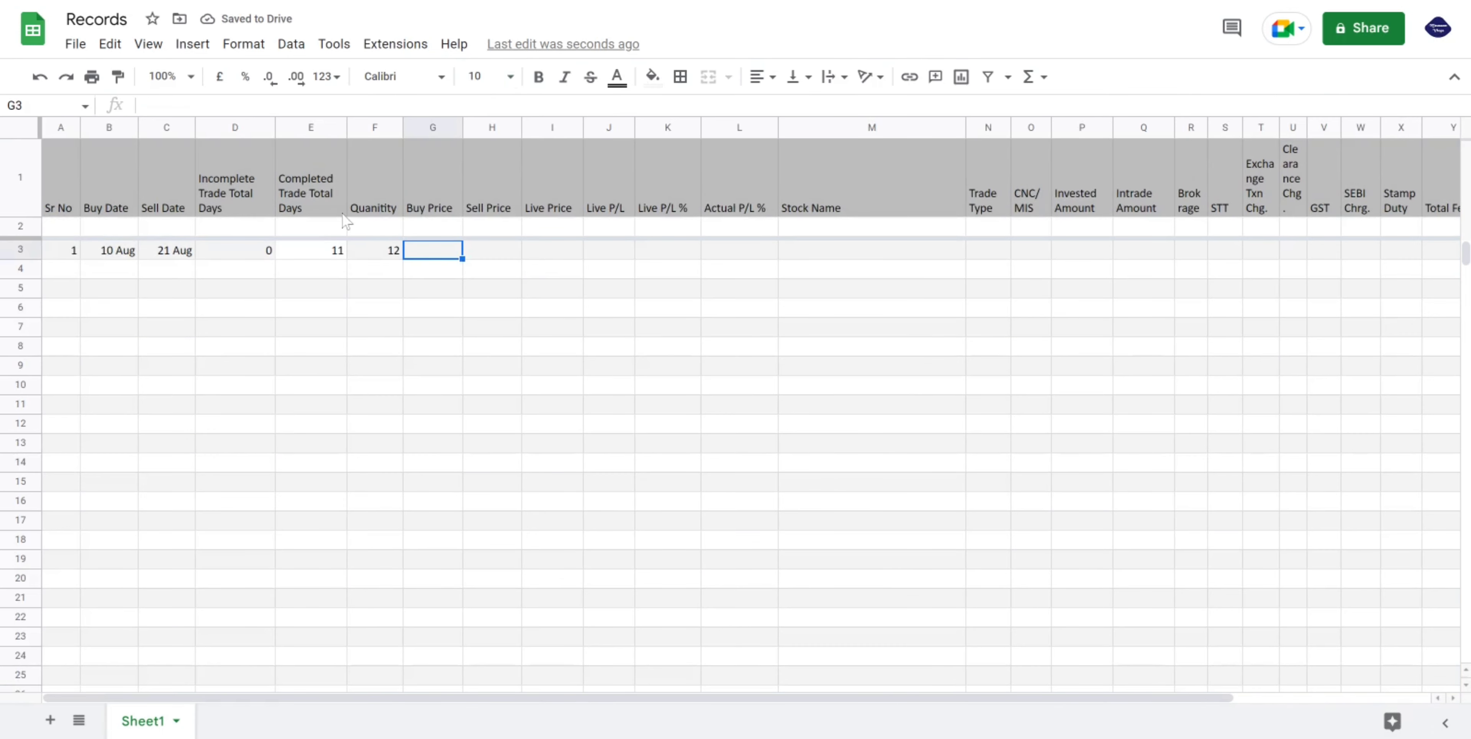
{"action": "type", "text": "440"}
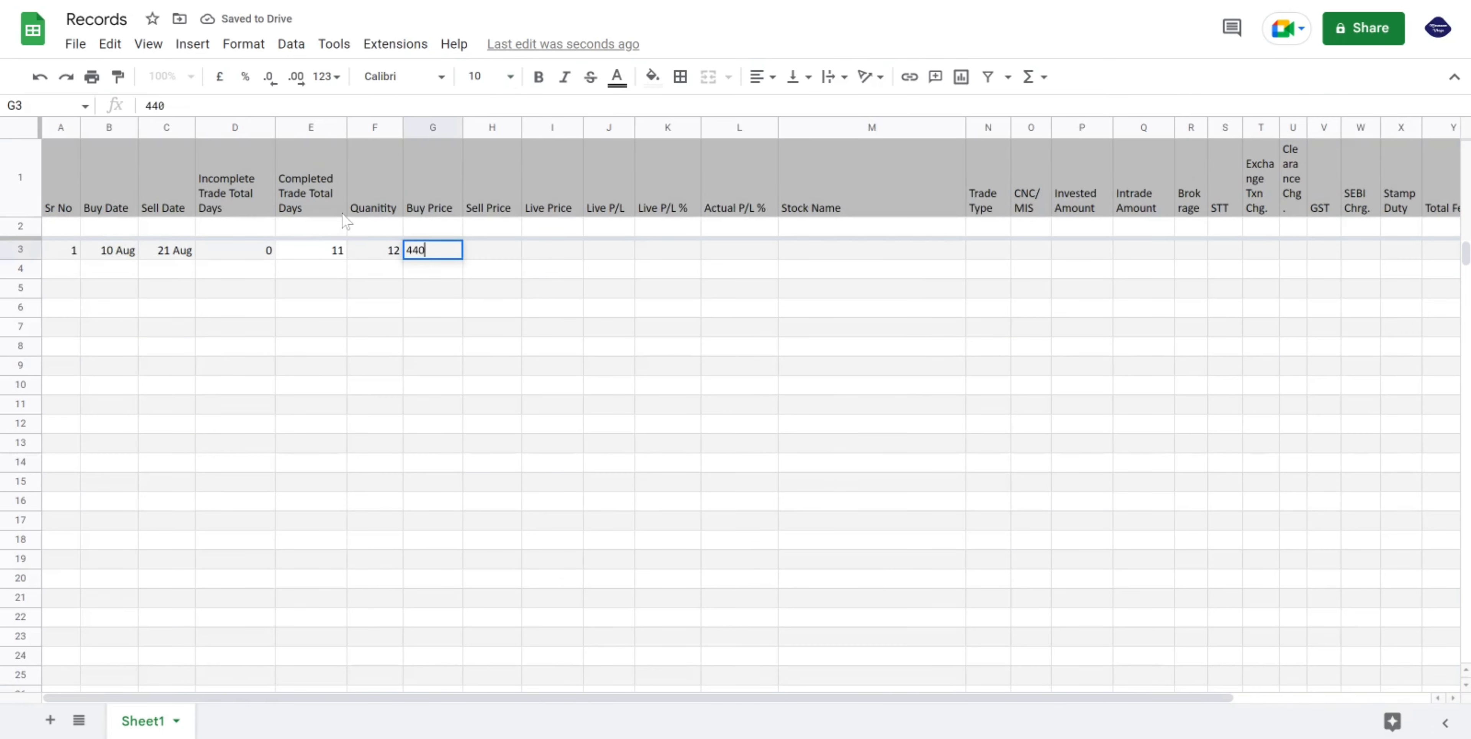
{"action": "key", "text": "Tab"}
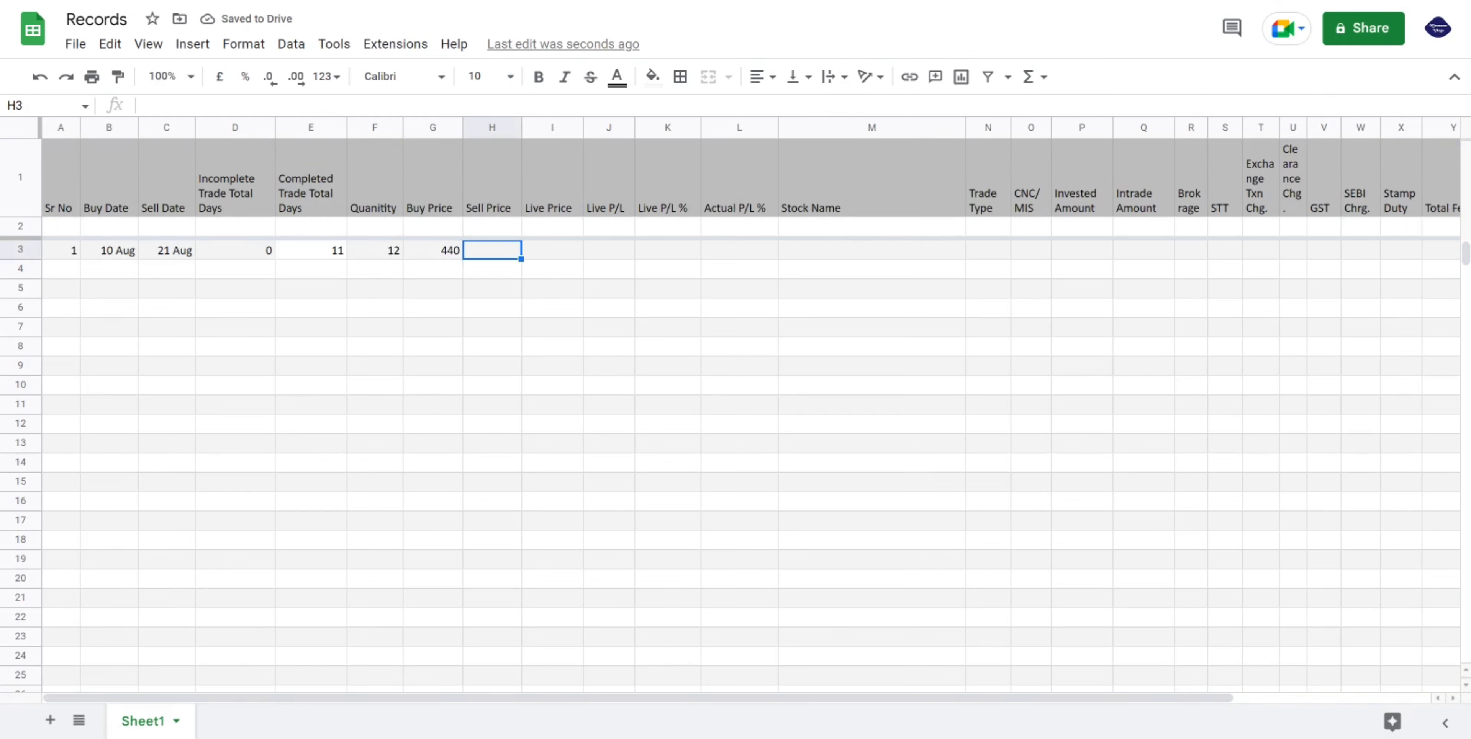
{"action": "type", "text": "450"}
{"action": "key", "text": "Tab"}
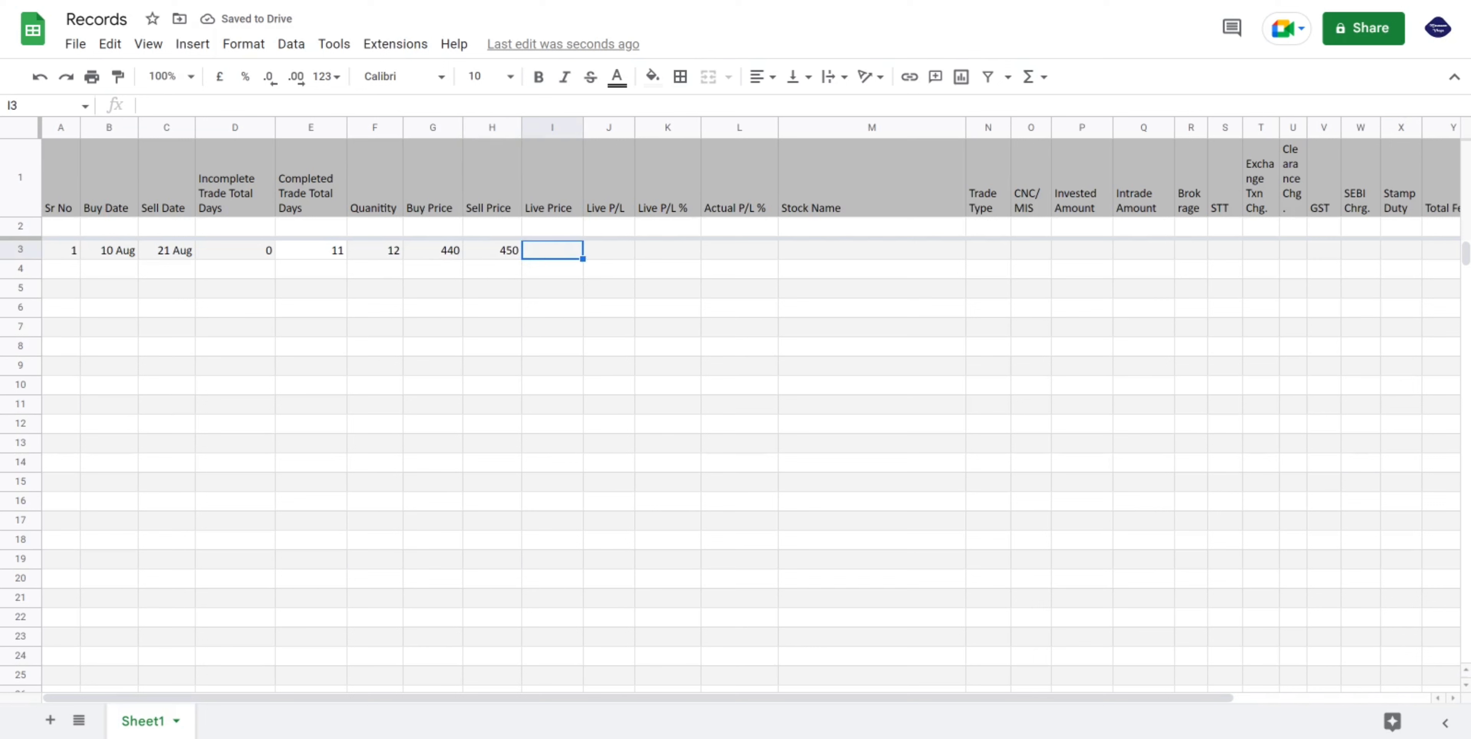
Enter the Live Price formula =GOOGLEFINANCE("NSE:" & $m3, "PRICE") in cell I3.
{"action": "type", "text": "="}
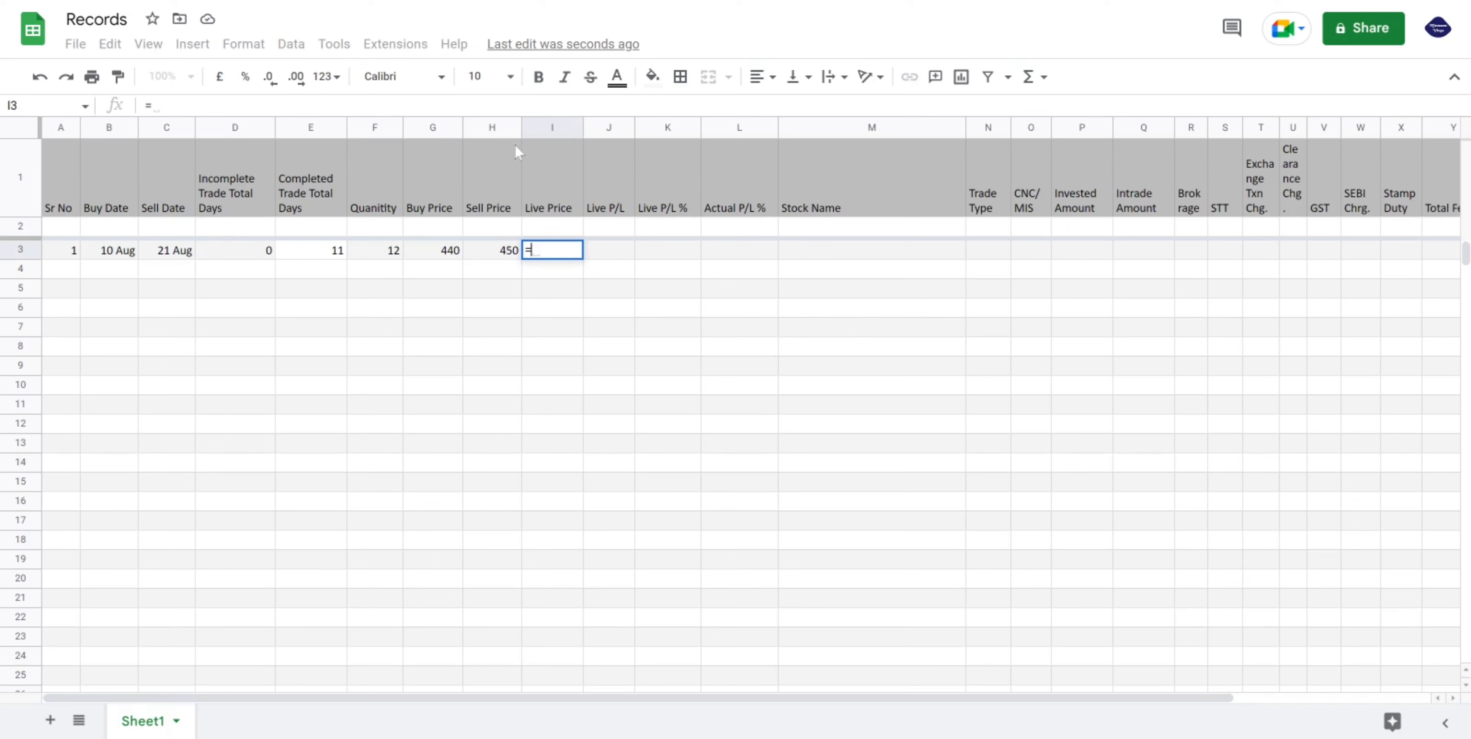
{"action": "type", "text": "GOO"}
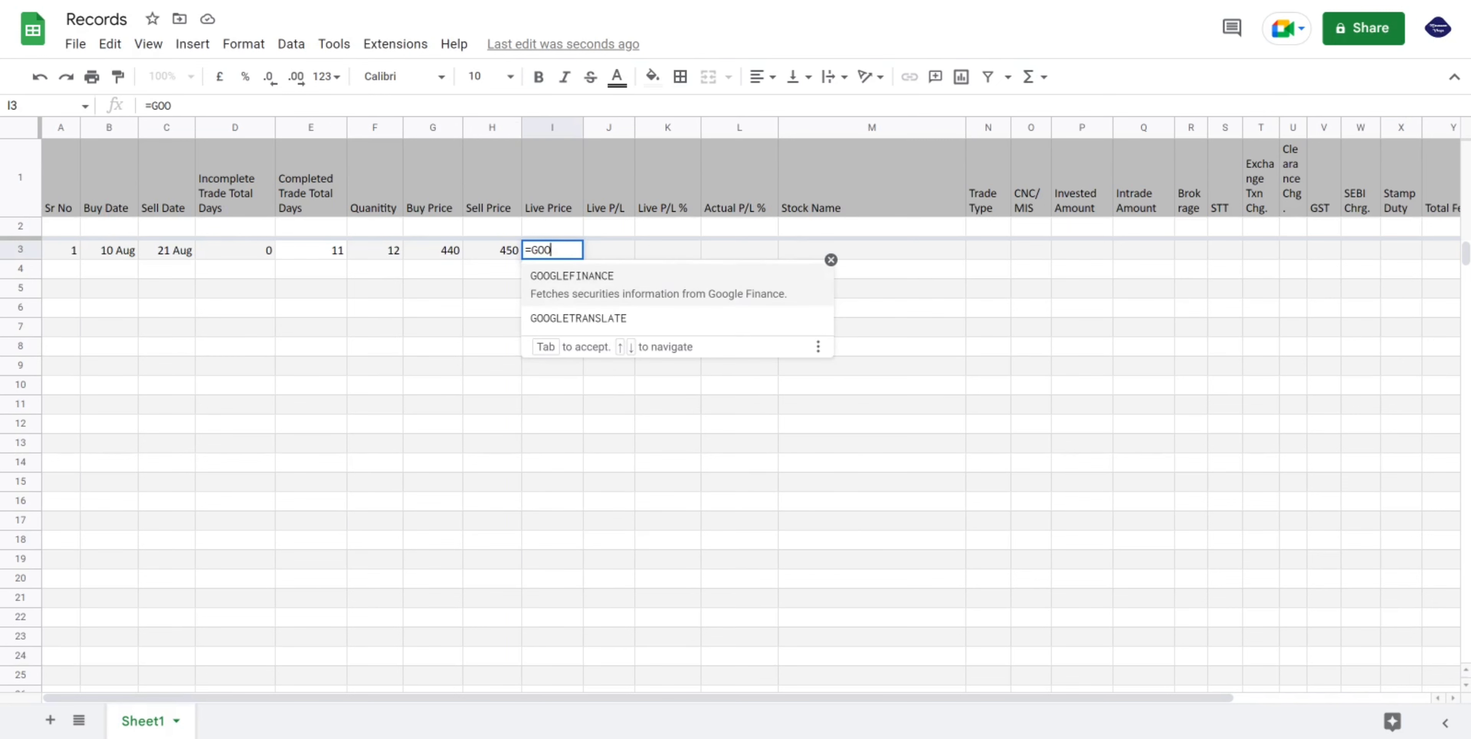
{"action": "left_click", "coordinate": [604, 297]}
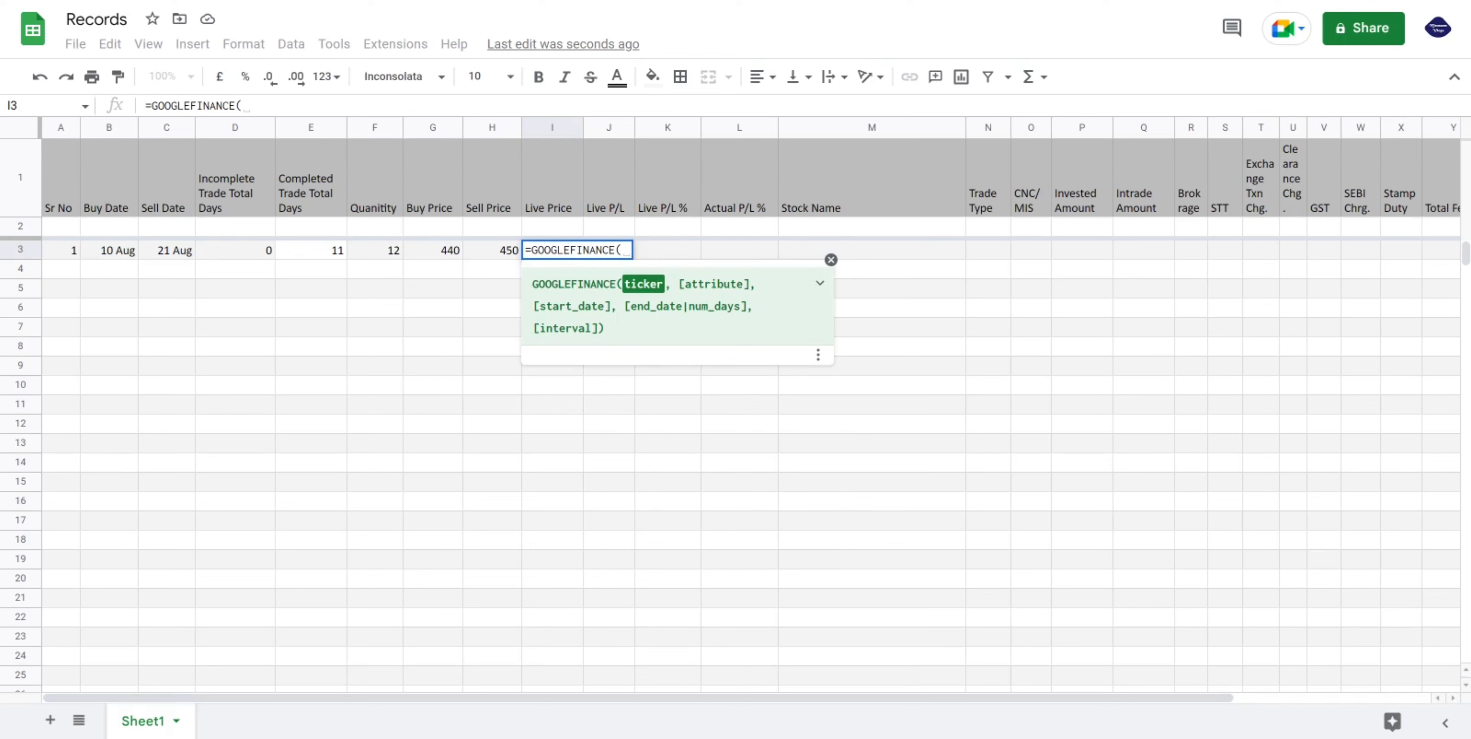
{"action": "type", "text": "\"NSE"}
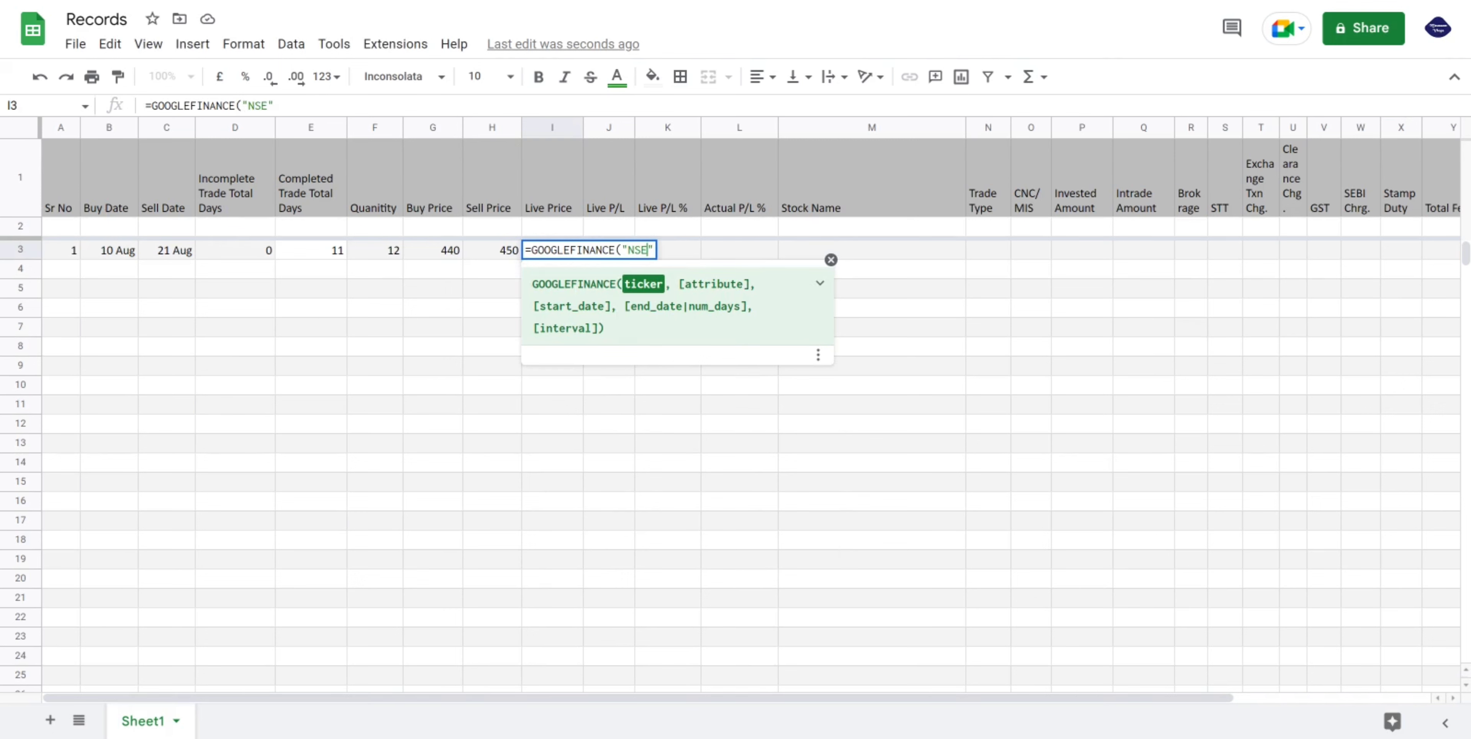
{"action": "type", "text": ":"}
{"action": "type", "text": " & "}
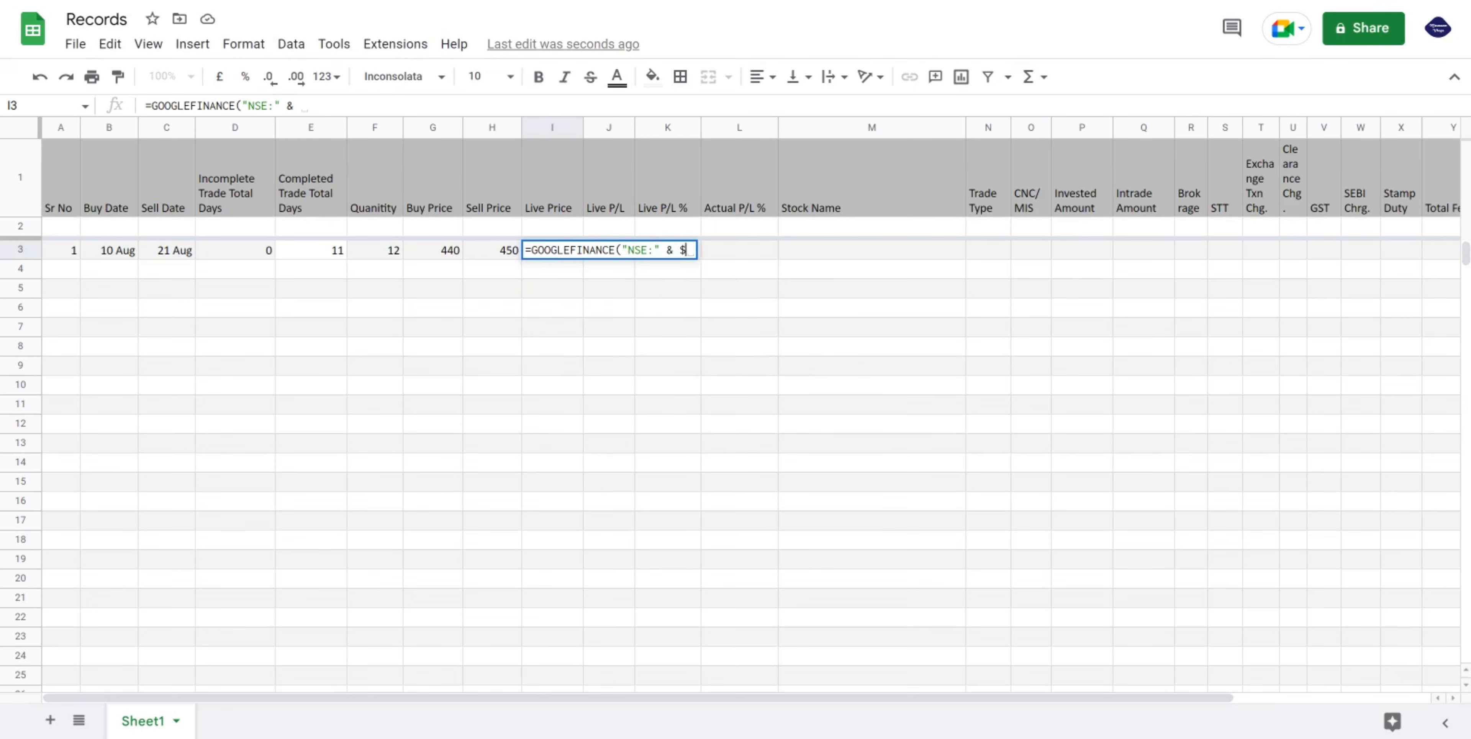
{"action": "type", "text": "$m3"}
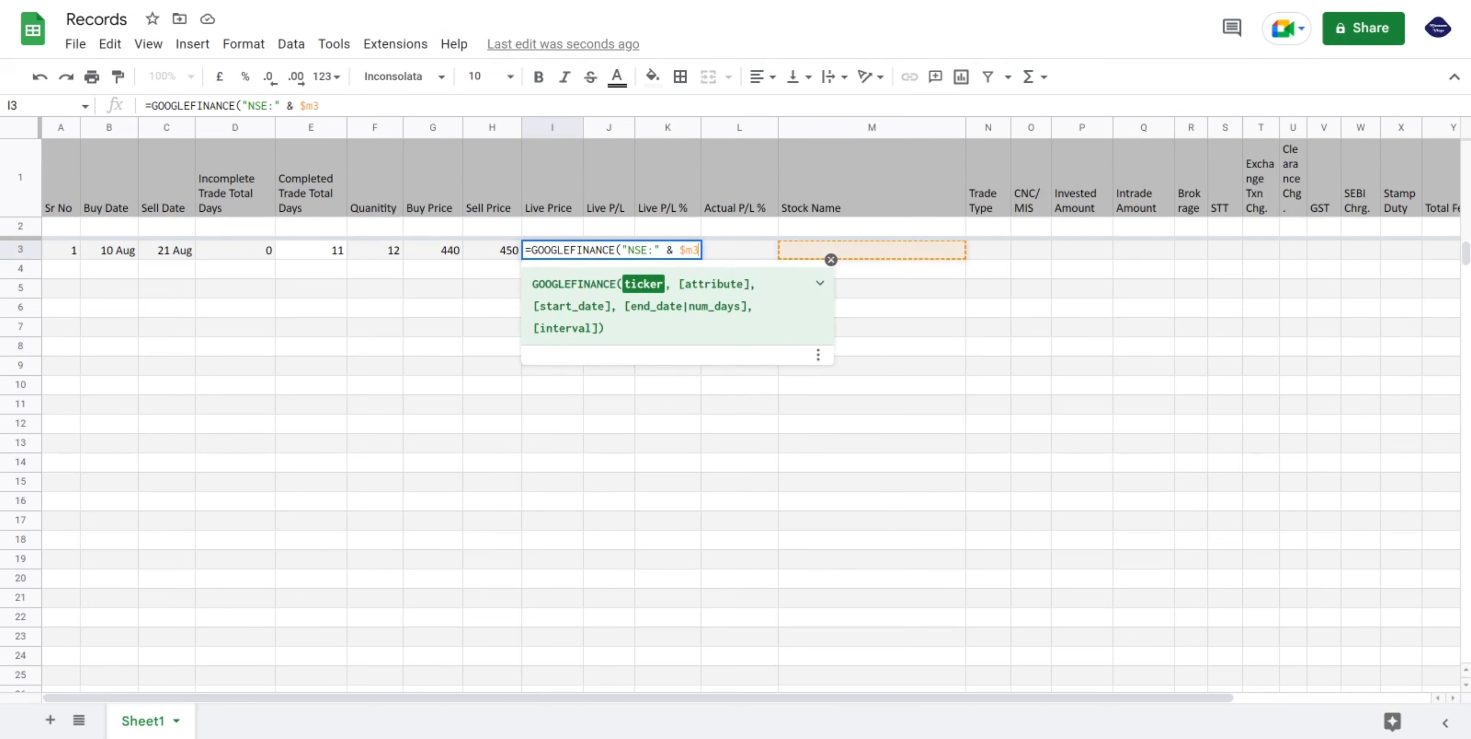
{"action": "type", "text": ", "}
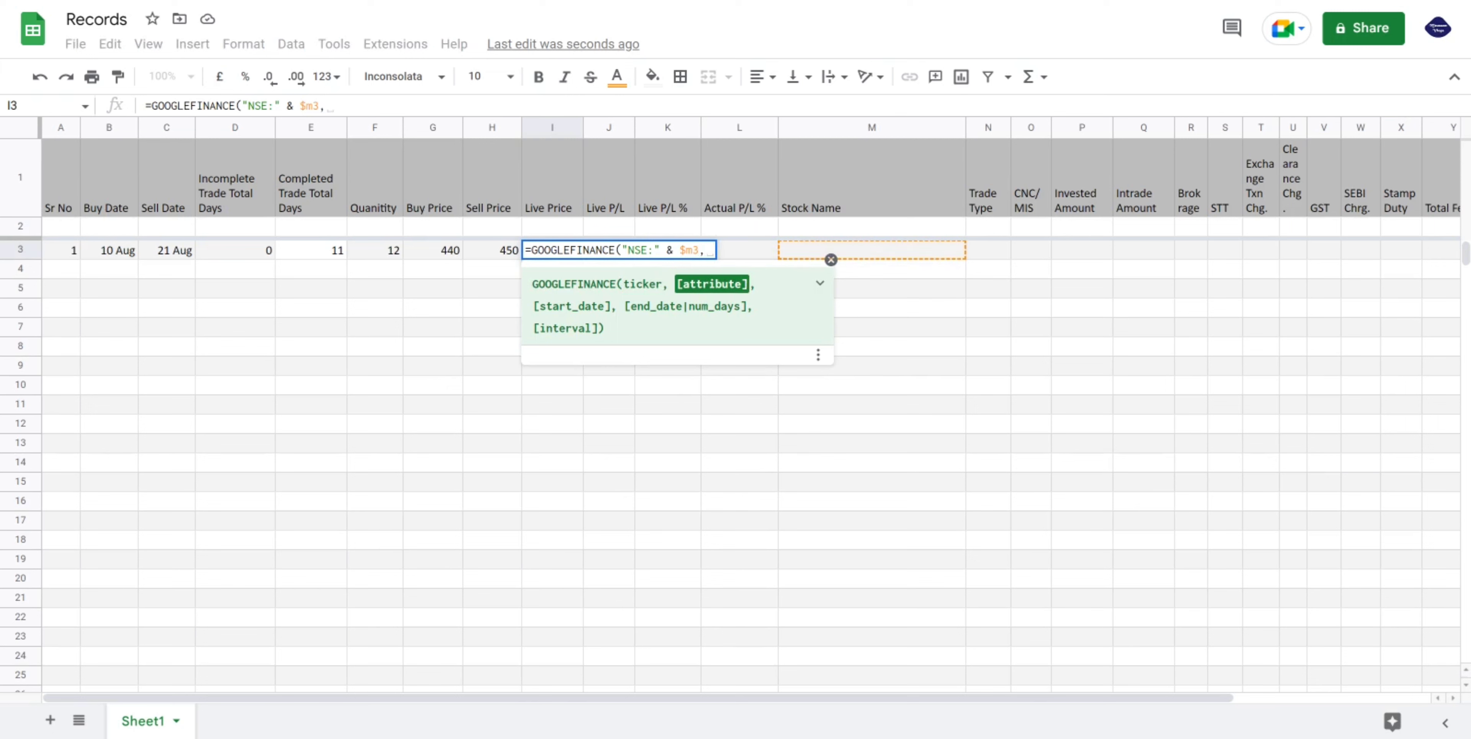
{"action": "type", "text": "\"\""}
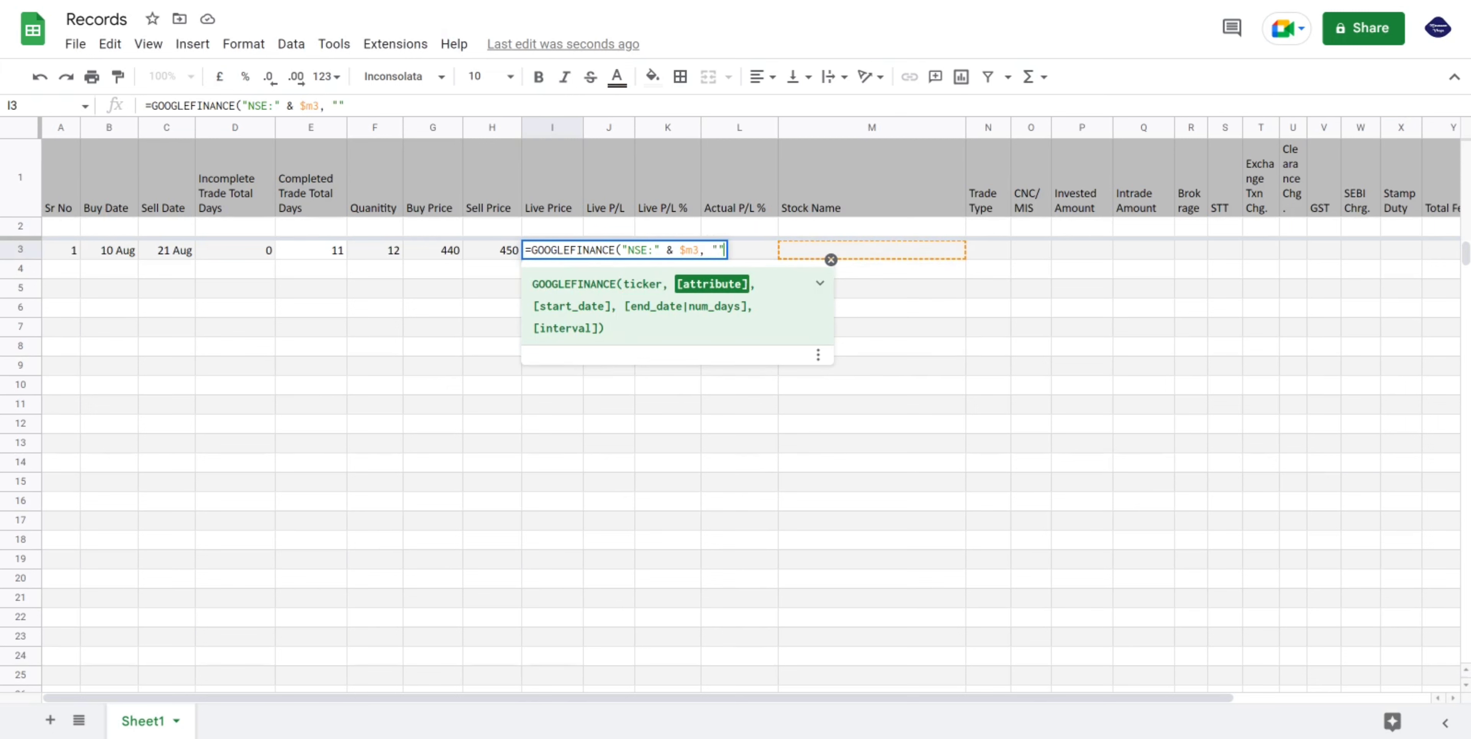
{"action": "type", "text": "PRICE"}
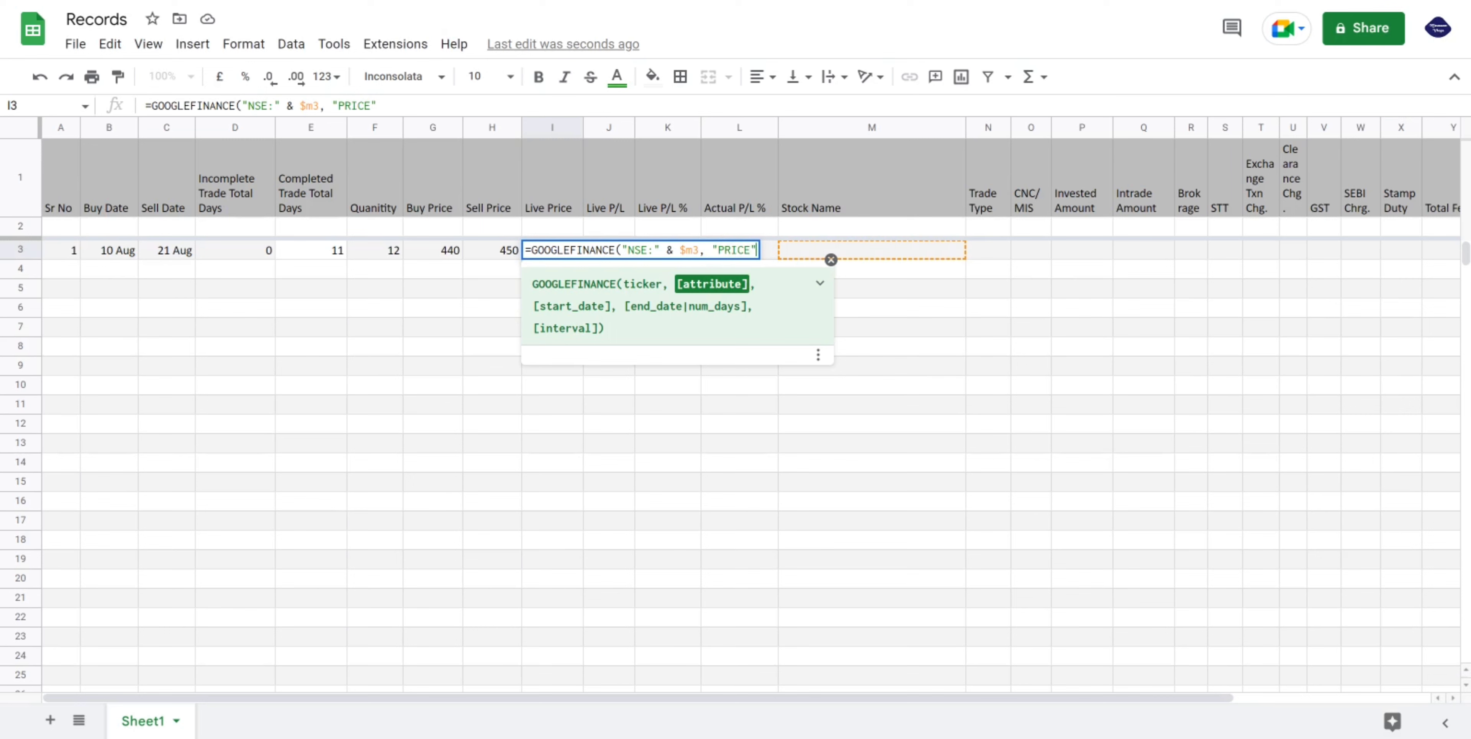
{"action": "type", "text": ")"}
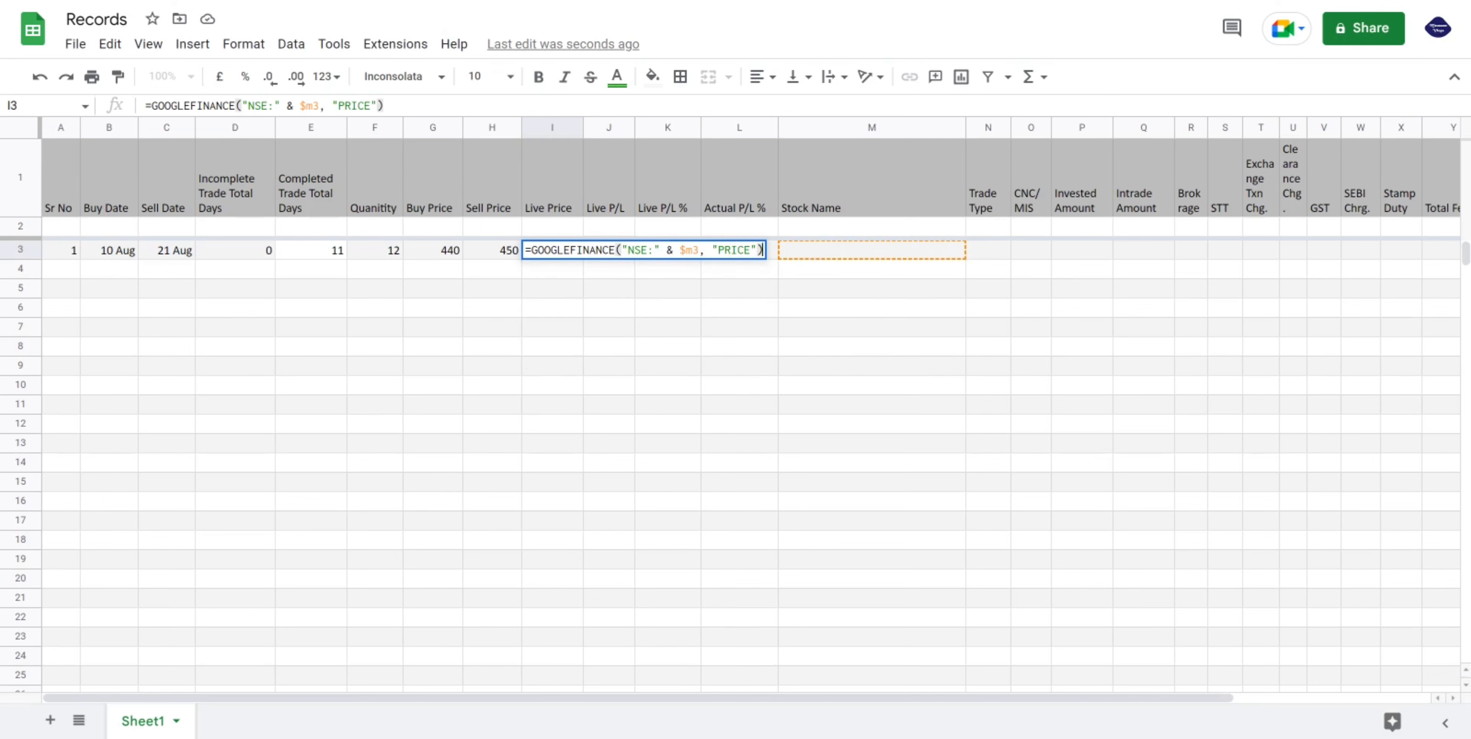
{"action": "key", "text": "Tab"}
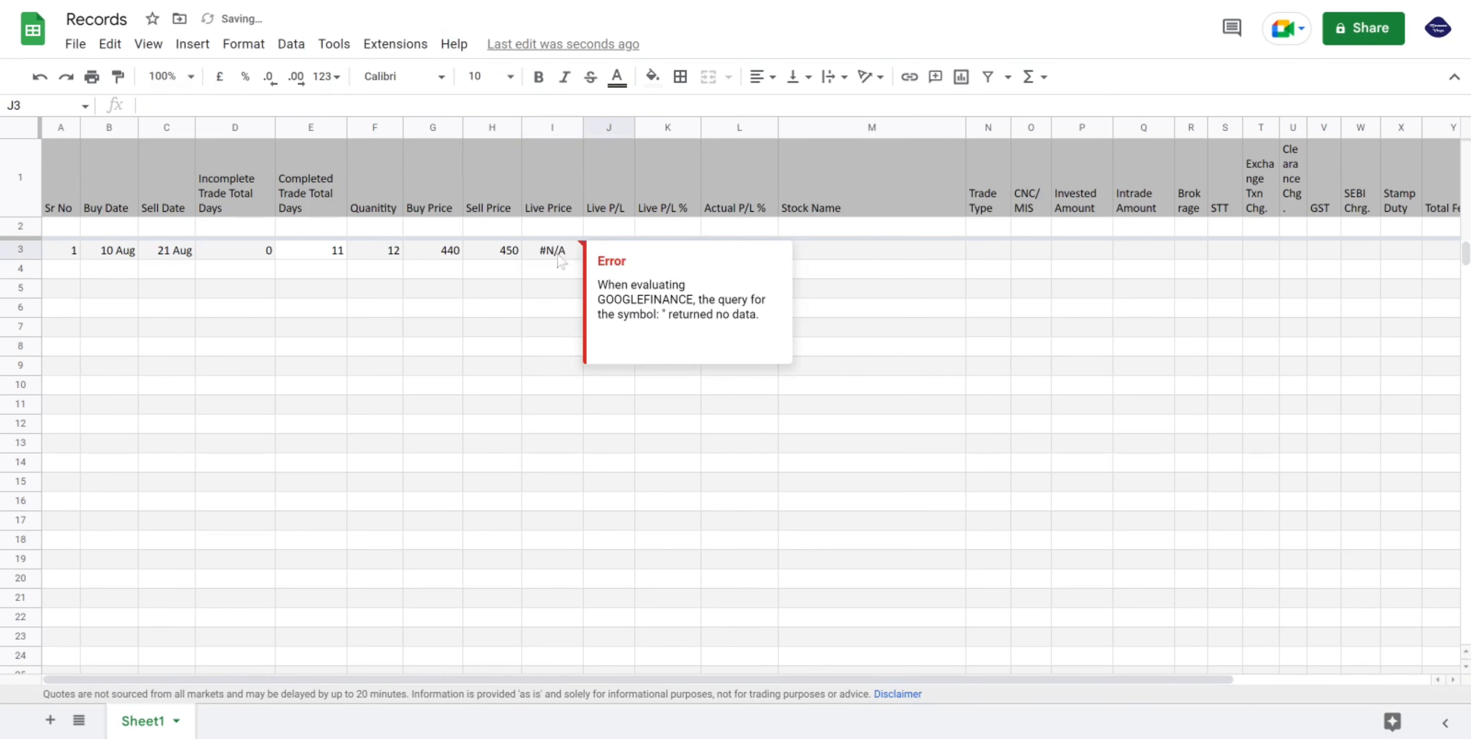
Read the error on the Live Price cell I3, enter JUNIORBEES as the stock name in M3, and recheck I3.
{"action": "left_click", "coordinate": [559, 258]}
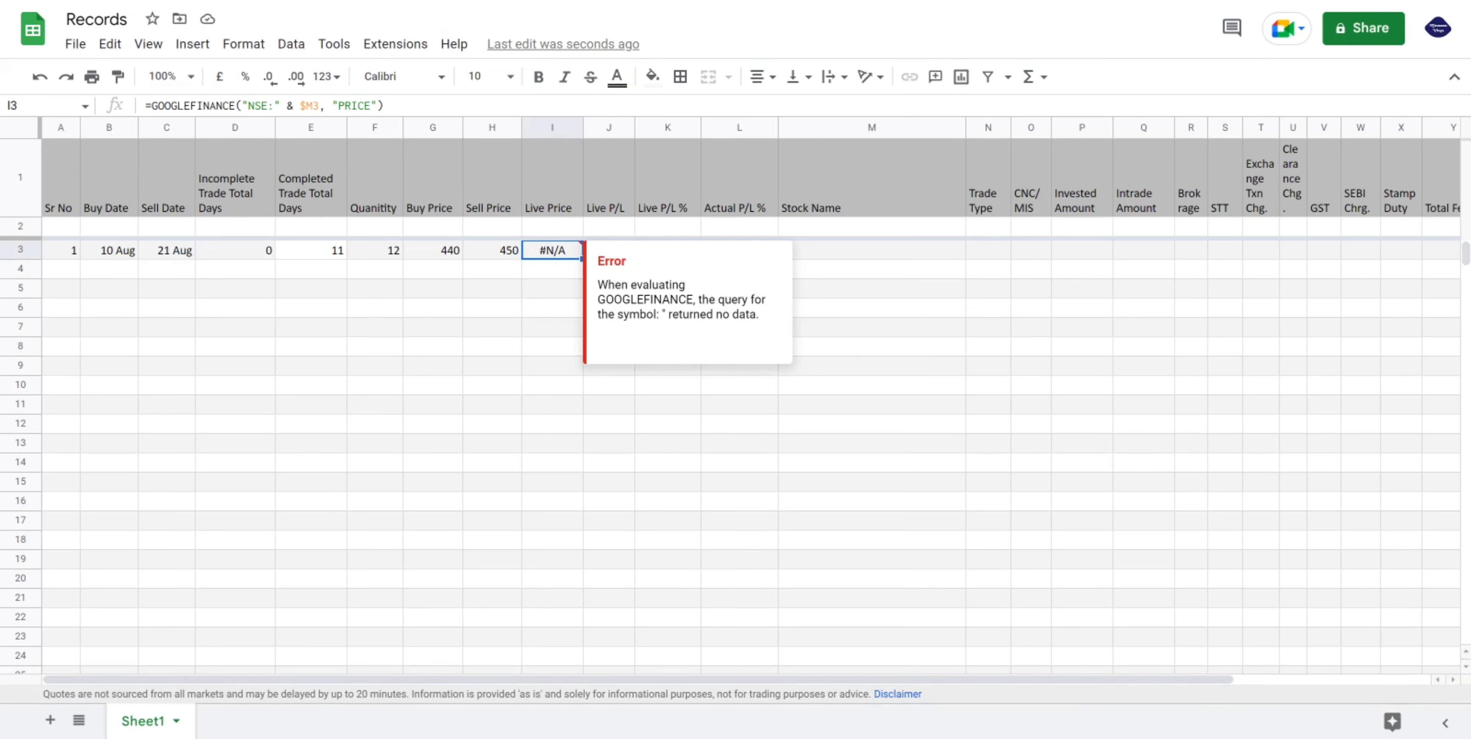
{"action": "left_click_drag", "start_coordinate": [759, 315], "coordinate": [720, 273]}
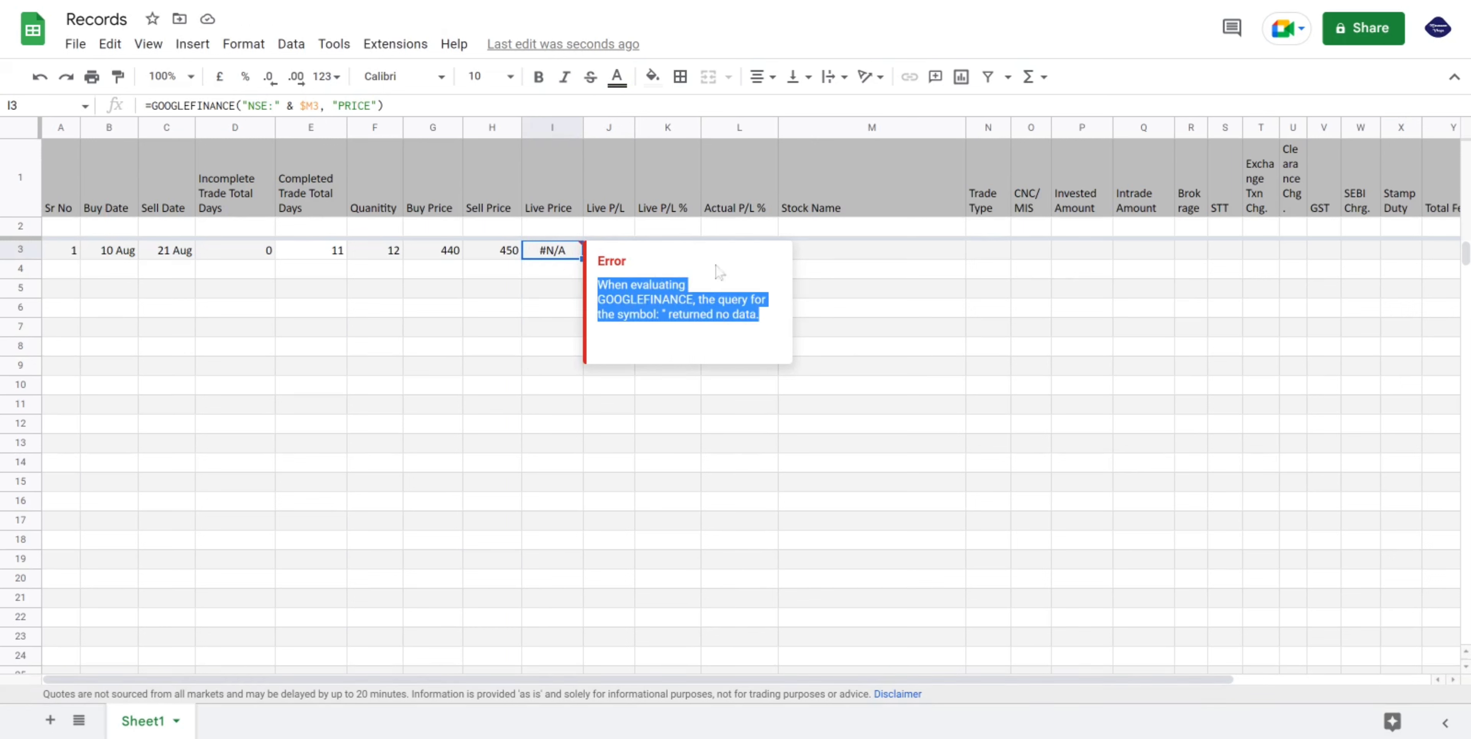
{"action": "left_click", "coordinate": [835, 256]}
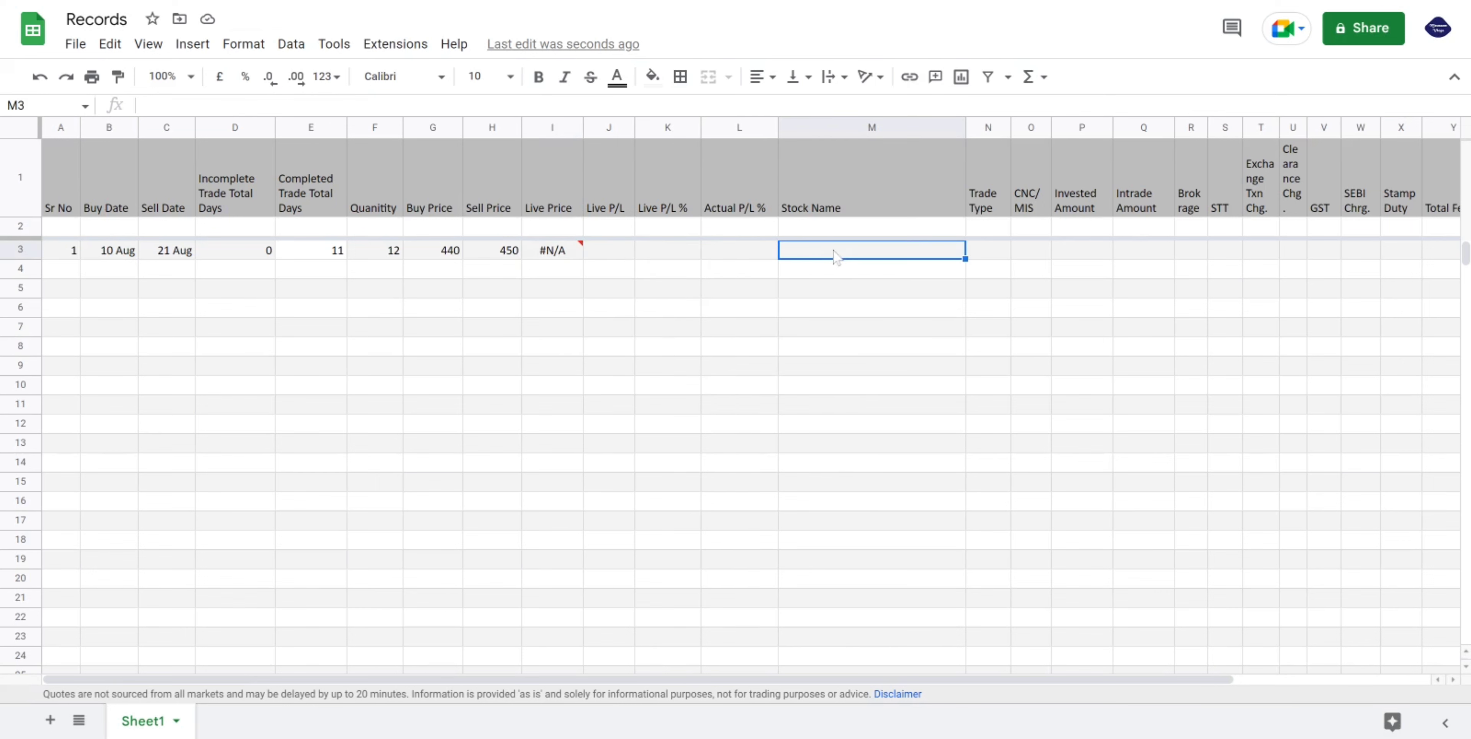
{"action": "type", "text": "Jub"}
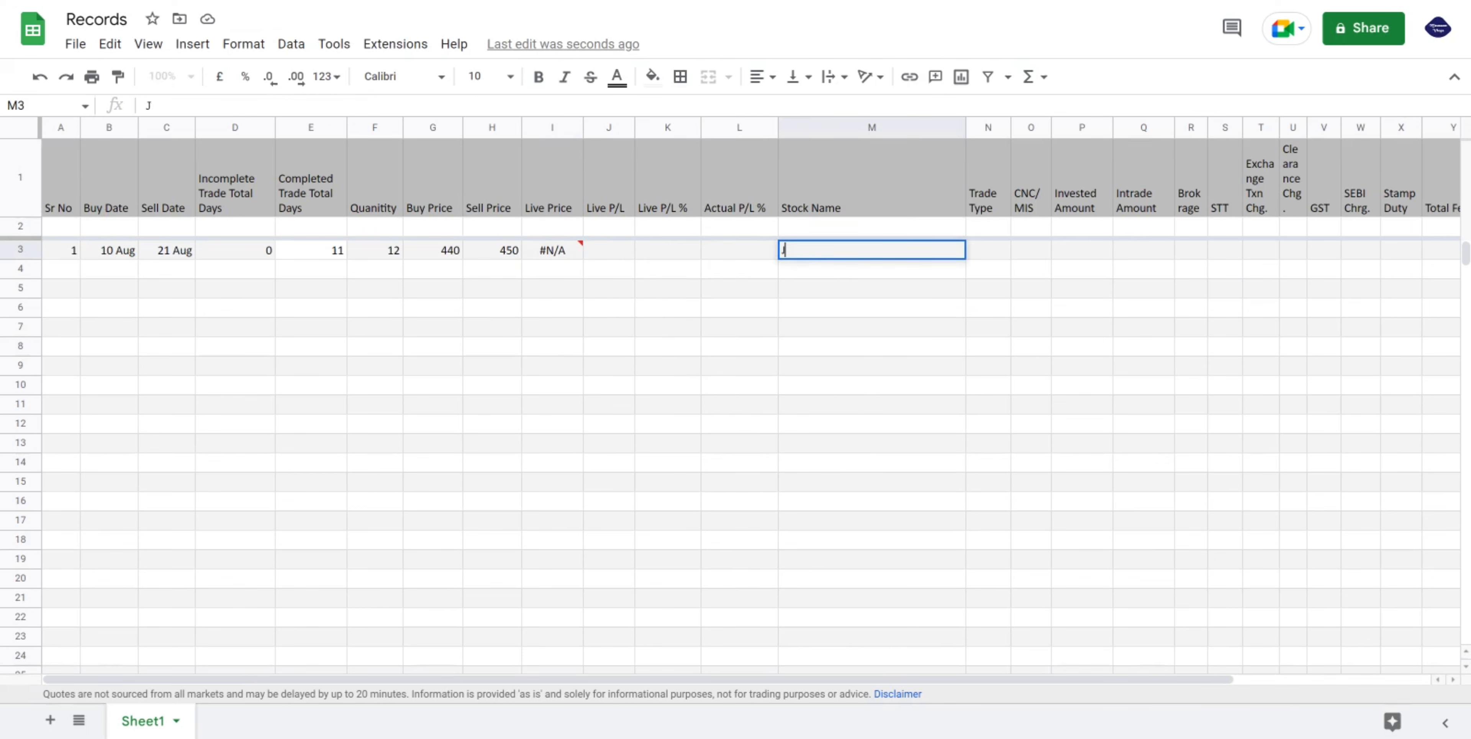
{"action": "key", "text": "BackSpace"}
{"action": "key", "text": "BackSpace"}
{"action": "type", "text": "UNIORBEES"}
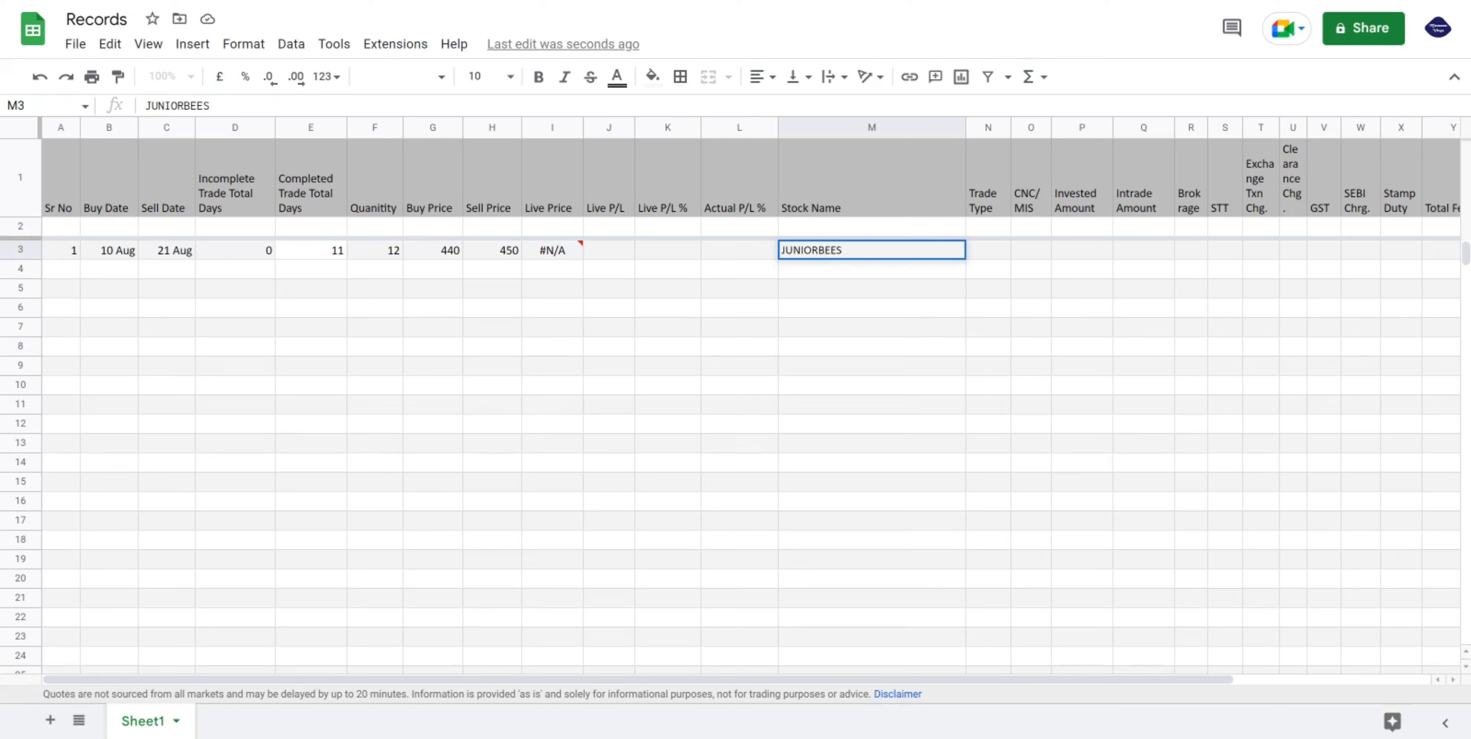
{"action": "key", "text": "Tab"}
{"action": "mouse_move", "coordinate": [572, 258]}
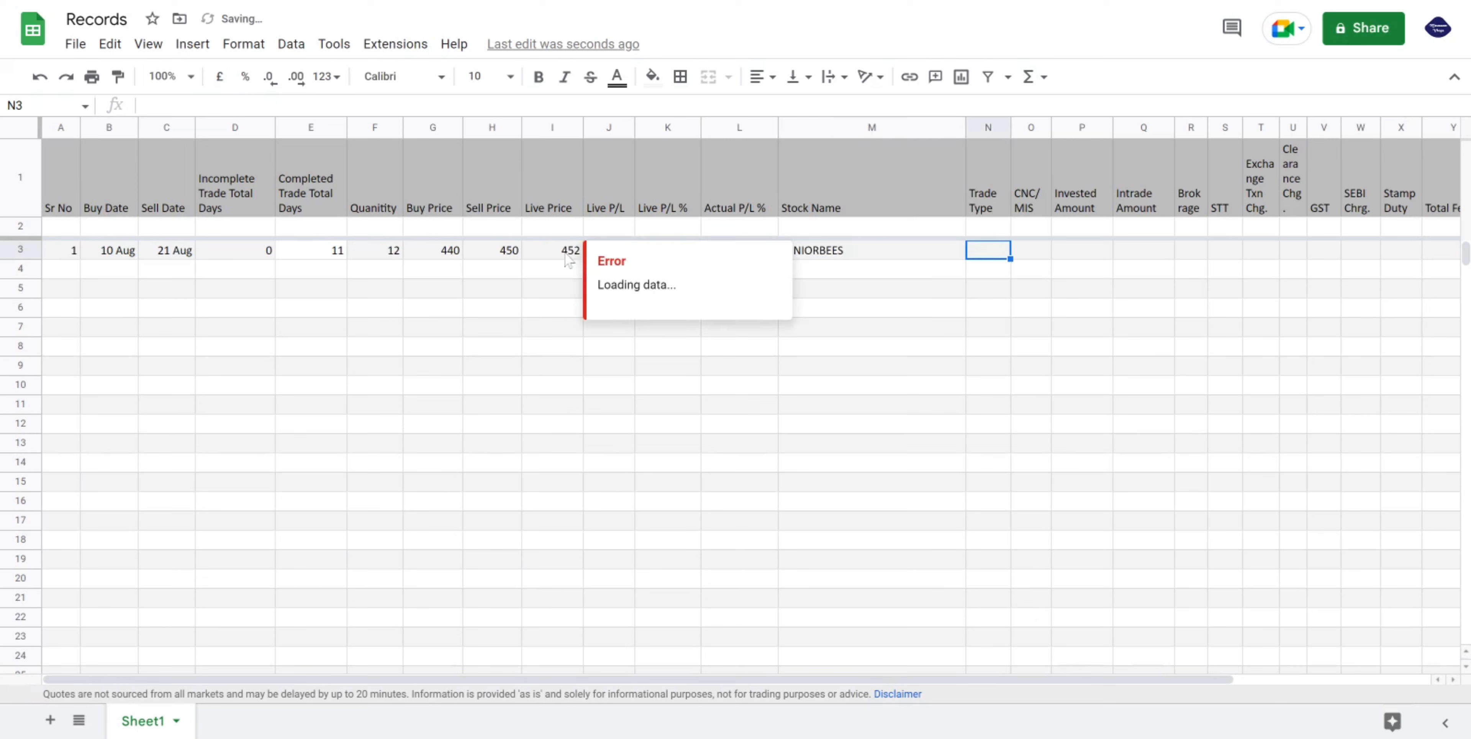
{"action": "left_click", "coordinate": [541, 291]}
{"action": "left_click", "coordinate": [563, 256]}
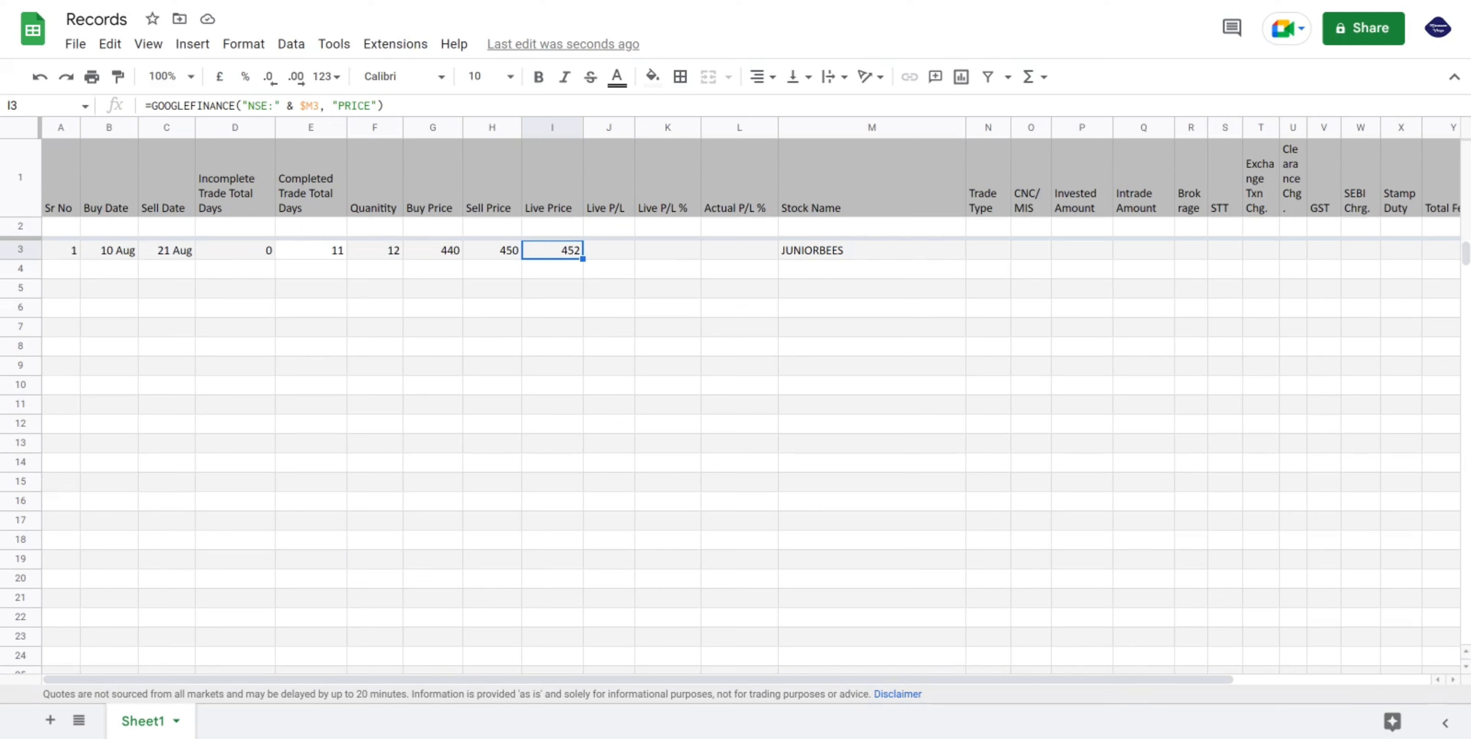
Enter the Live P/L formula =((I3*F3)-(G3*F3)) in J3 and check it.
{"action": "left_click", "coordinate": [609, 257]}
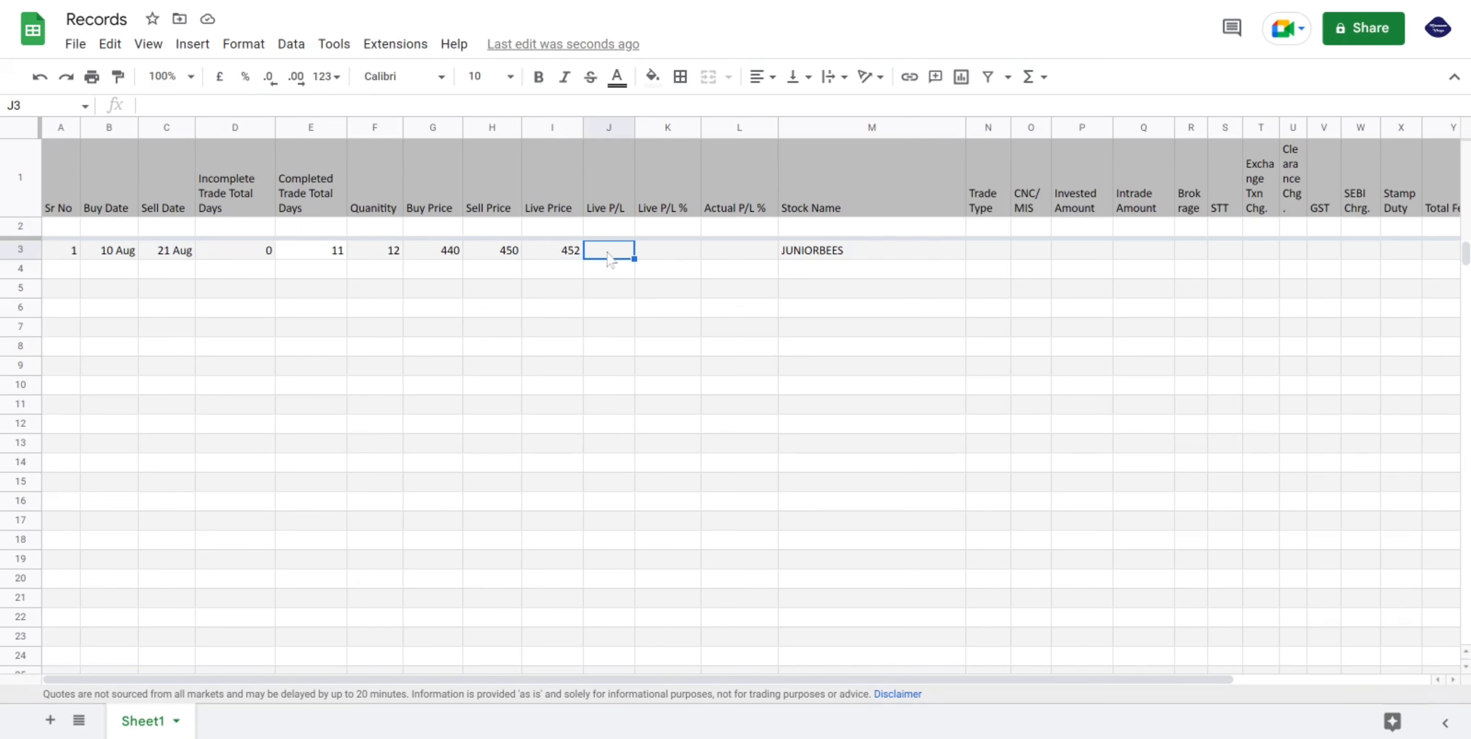
{"action": "type", "text": "=(("}
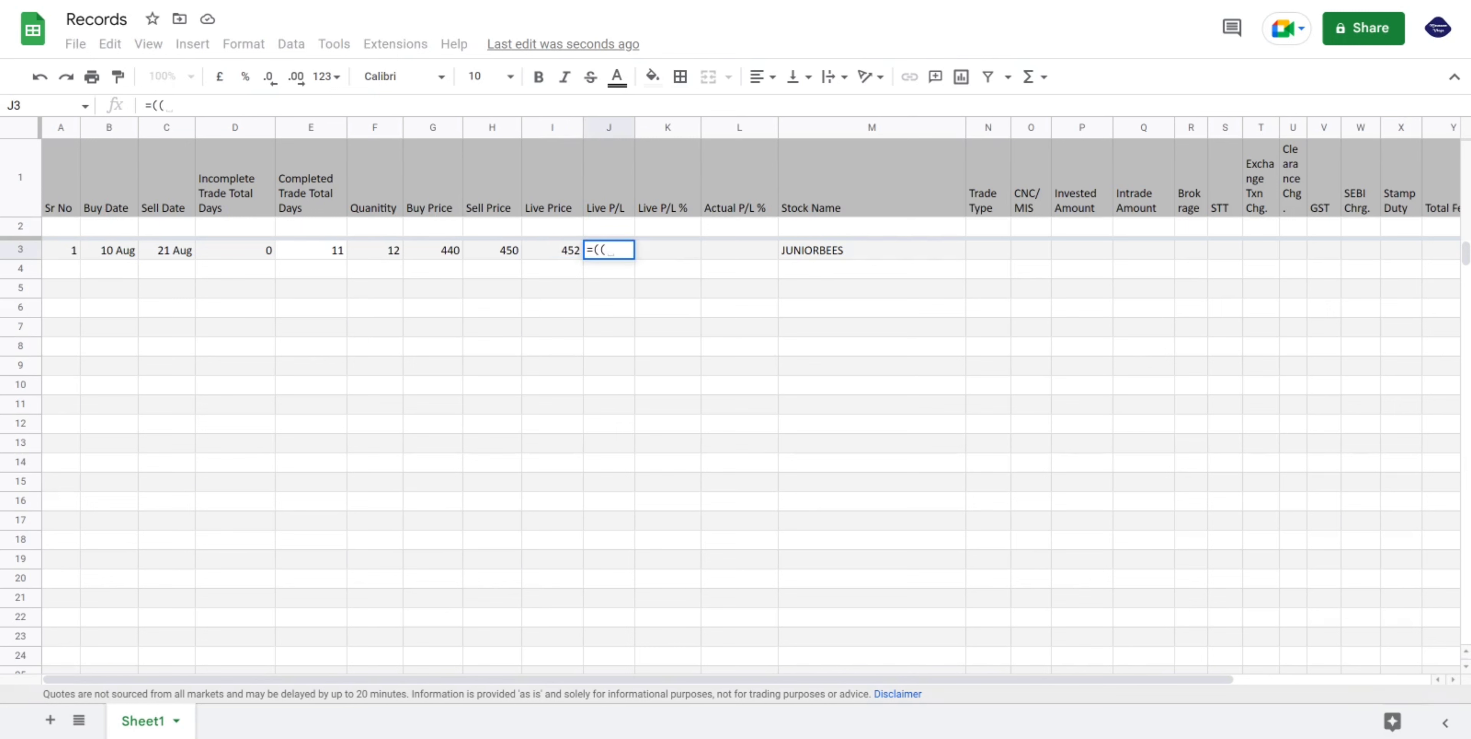
{"action": "type", "text": "i3"}
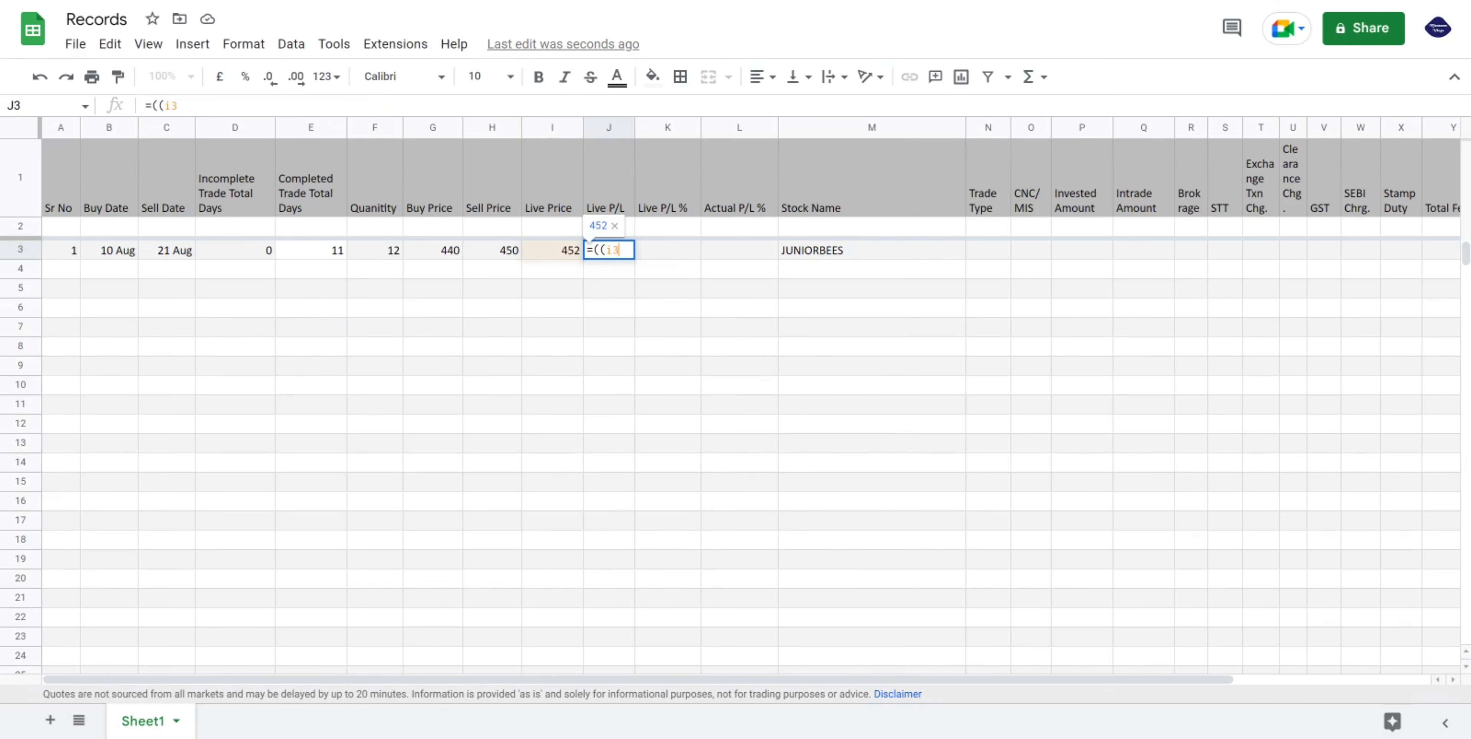
{"action": "type", "text": "-"}
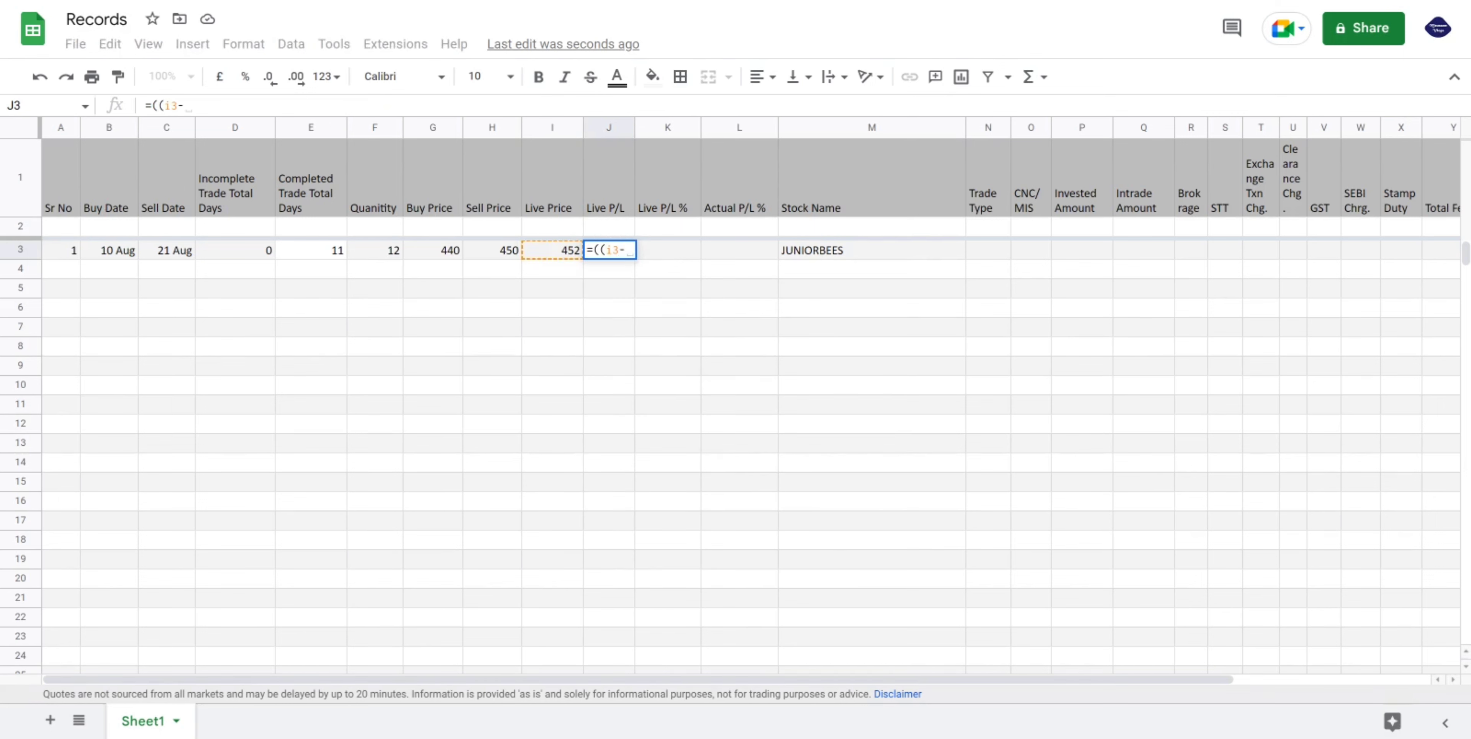
{"action": "key", "text": "BackSpace"}
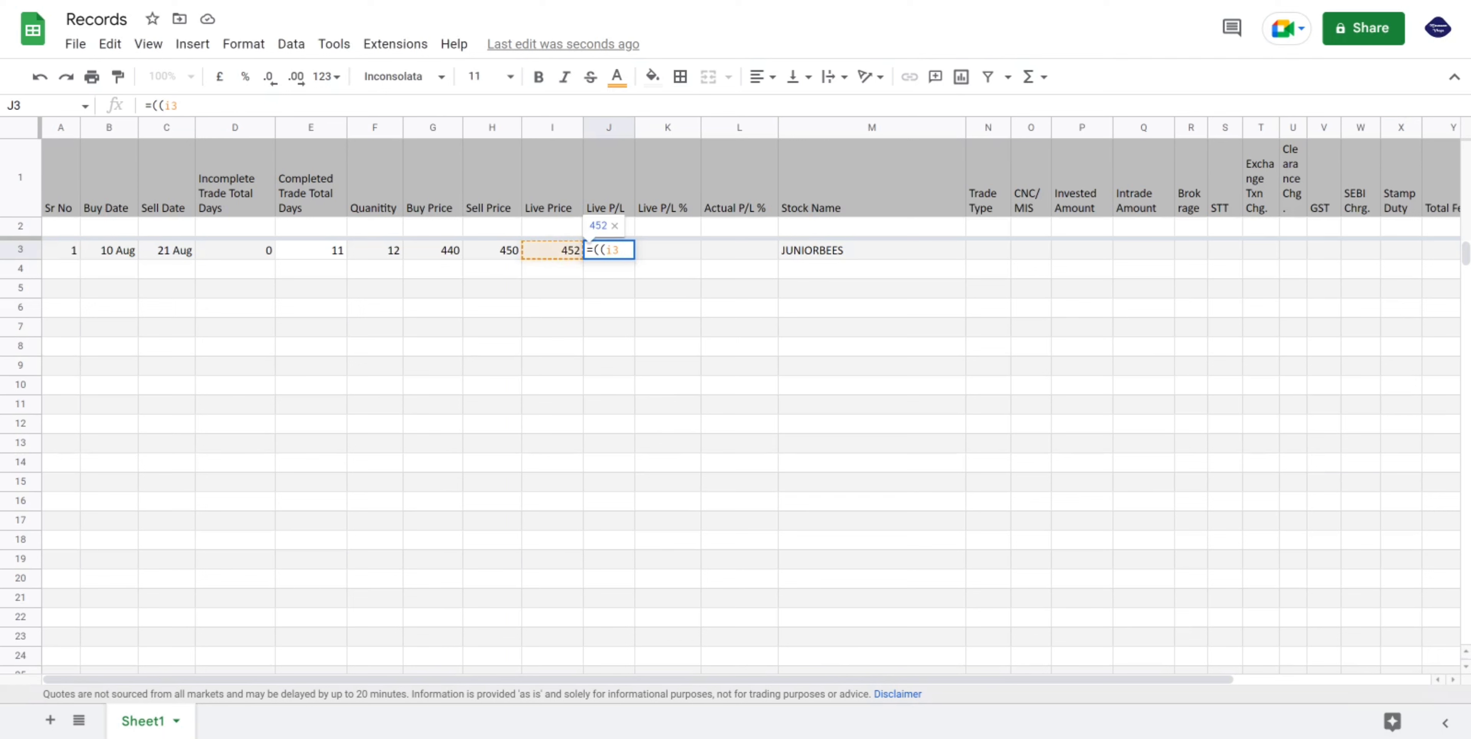
{"action": "type", "text": "*"}
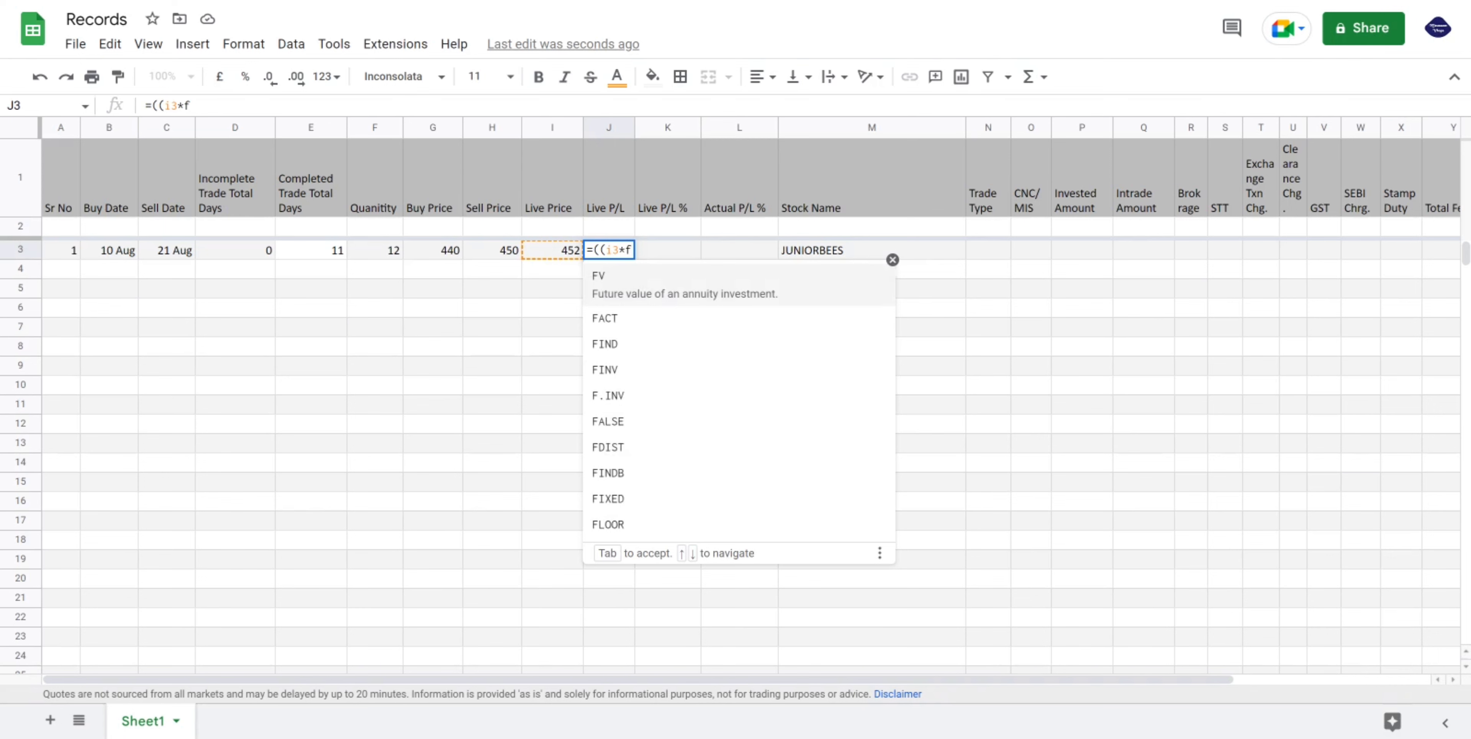
{"action": "type", "text": "3)-"}
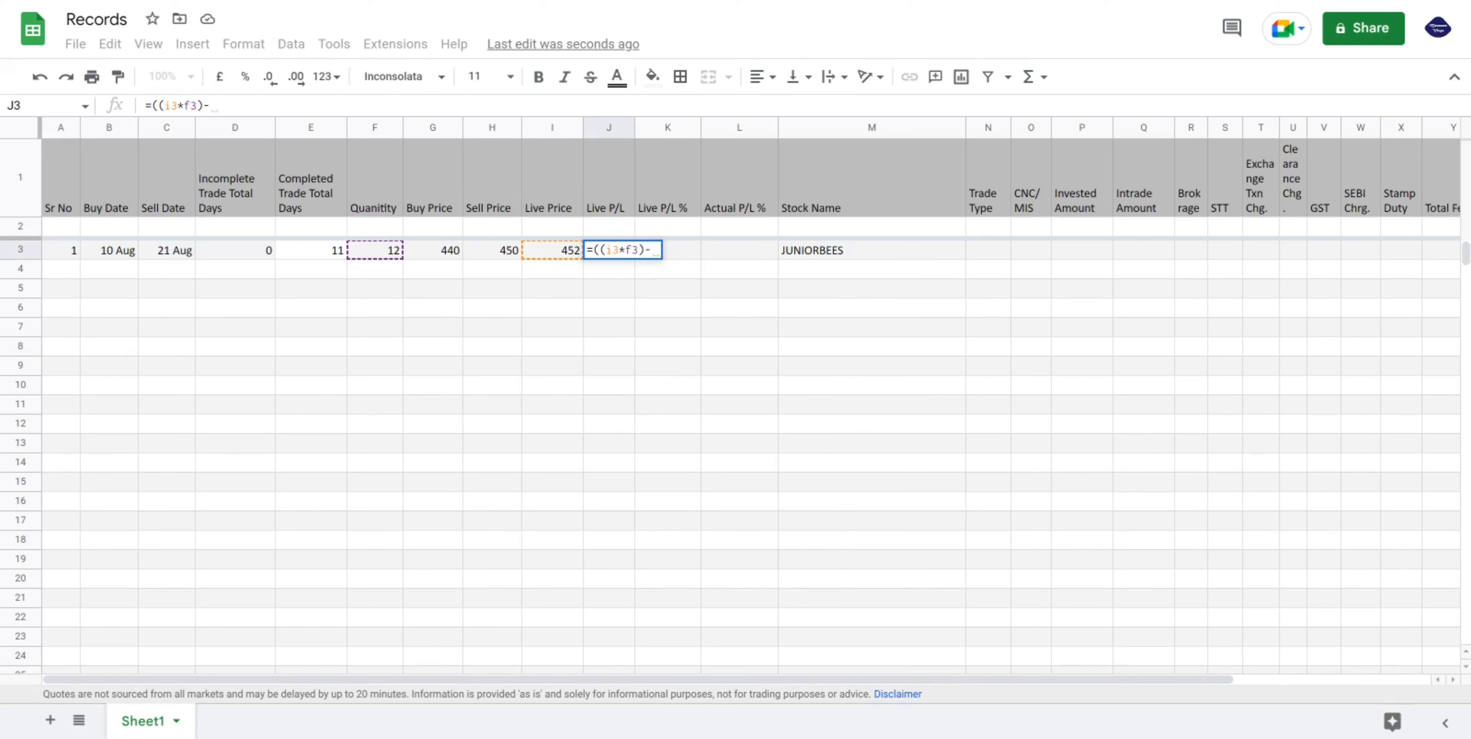
{"action": "type", "text": "(g"}
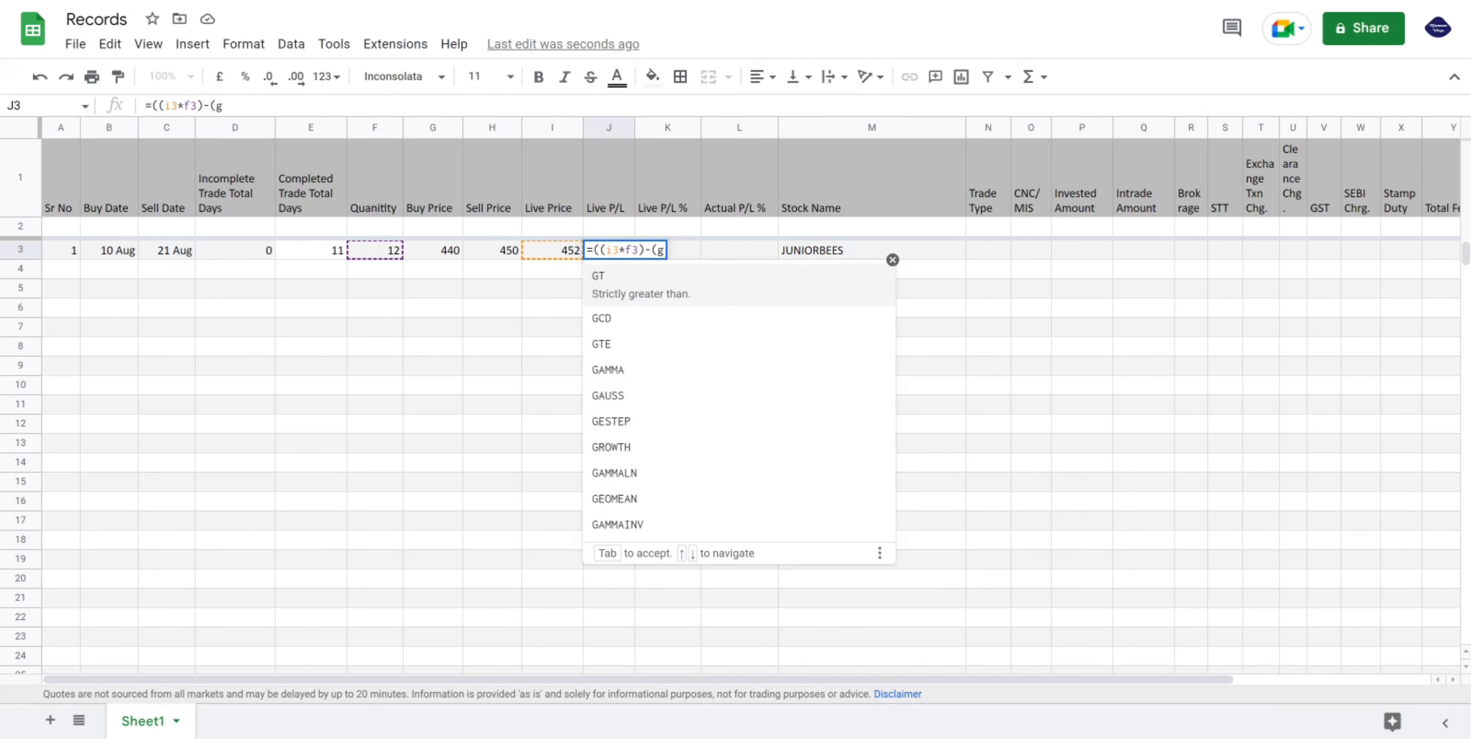
{"action": "type", "text": "3*"}
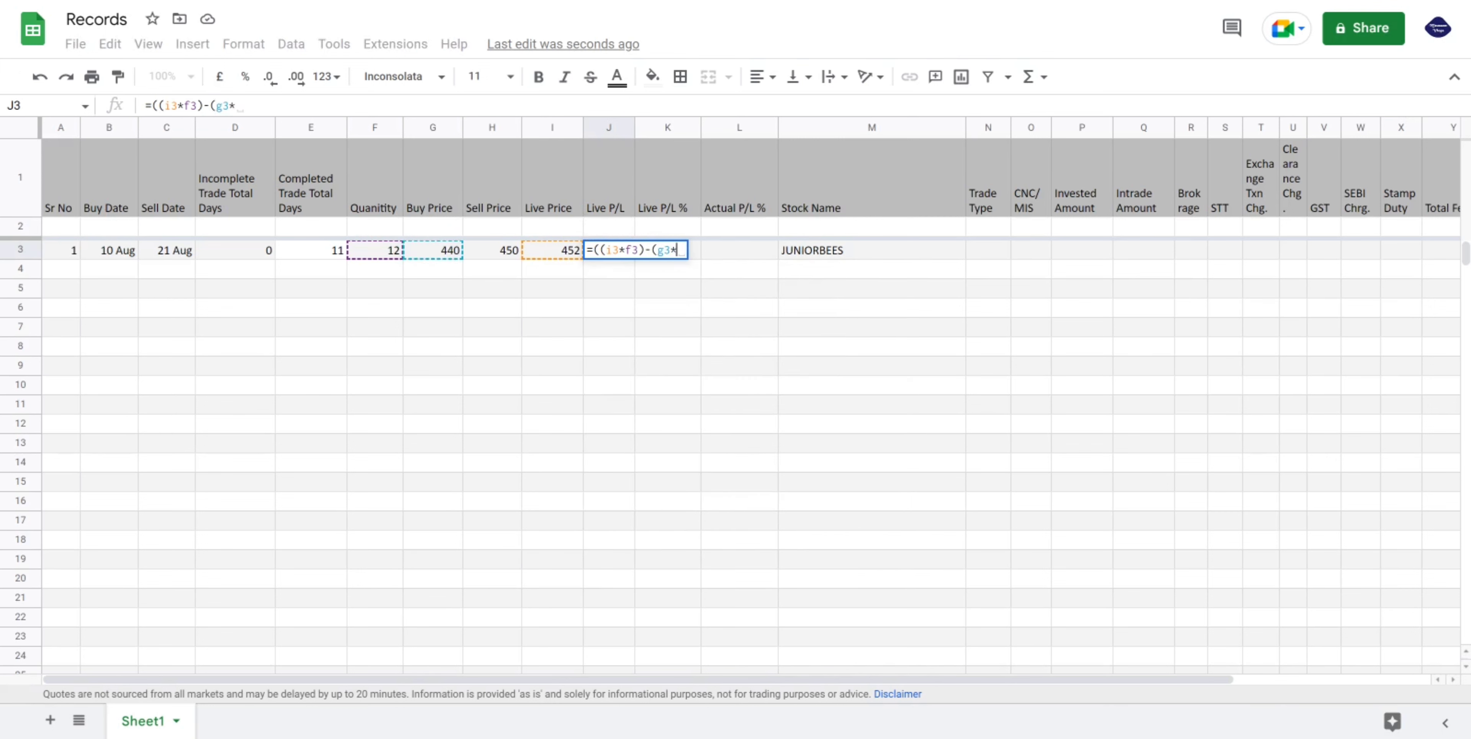
{"action": "type", "text": "f3"}
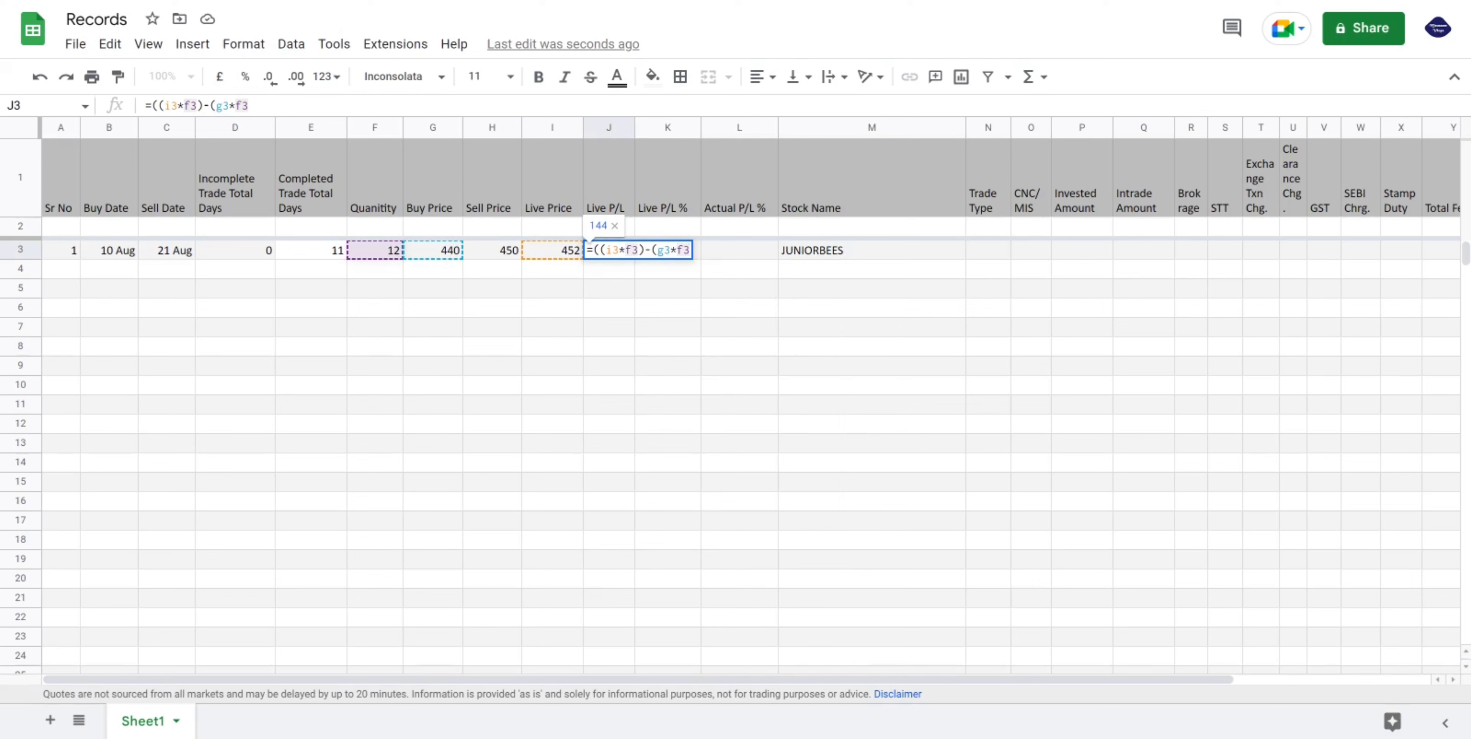
{"action": "type", "text": "))"}
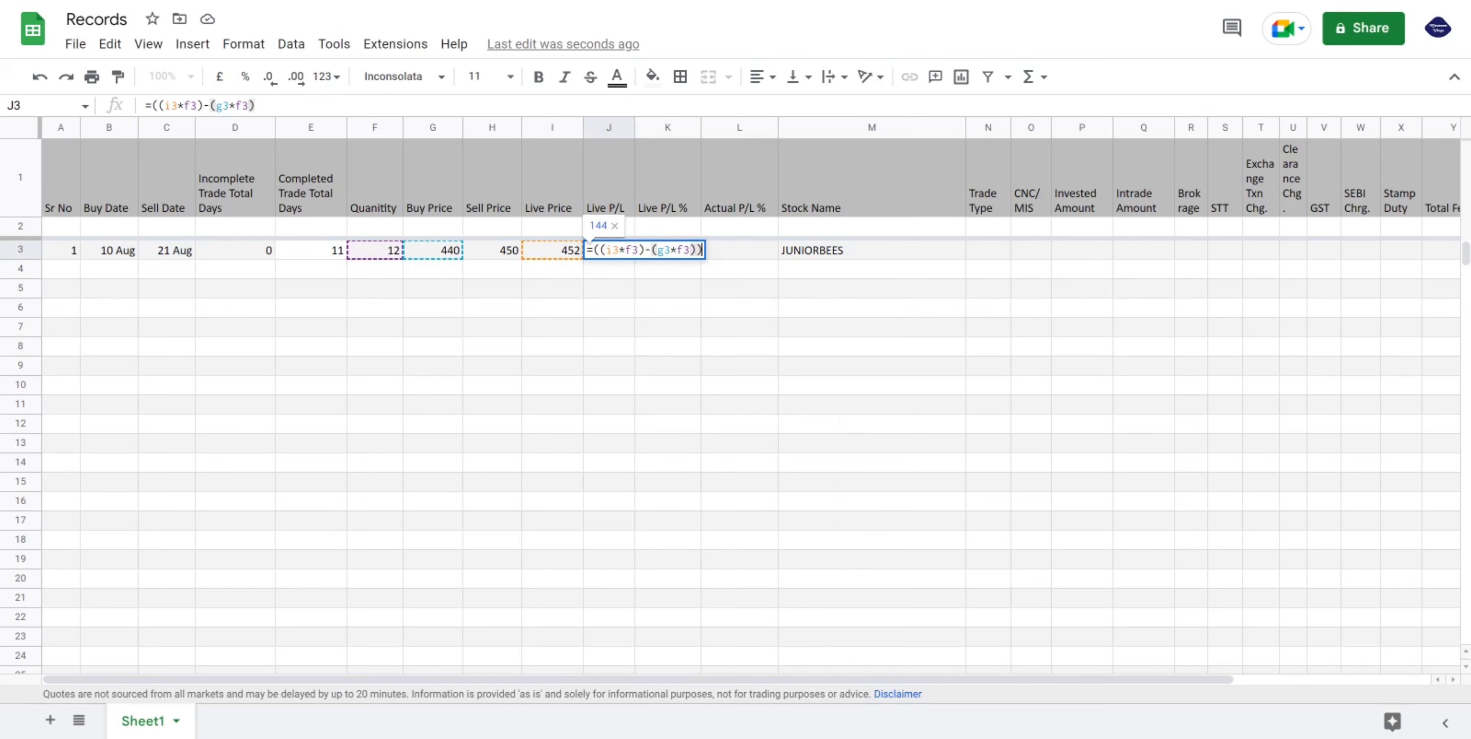
{"action": "key", "text": "Tab"}
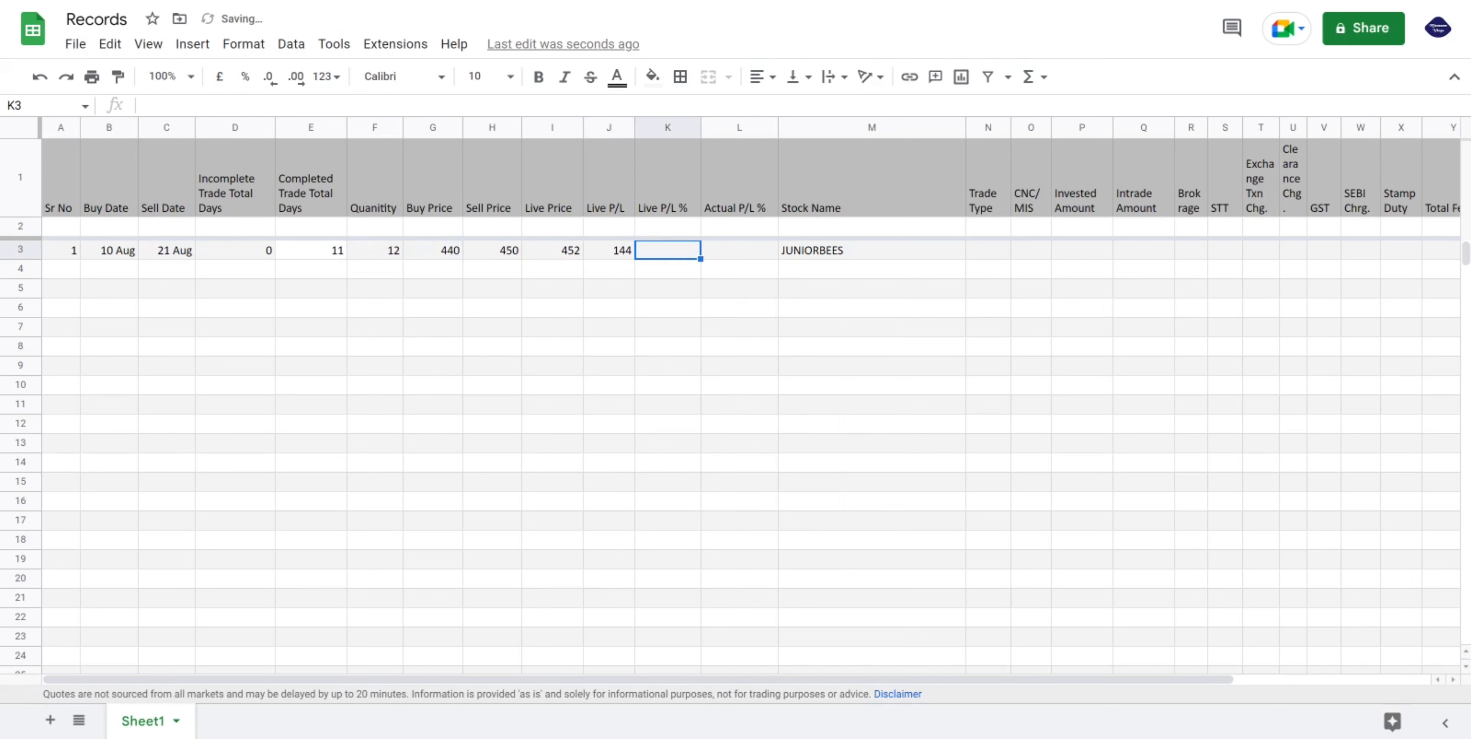
{"action": "left_click", "coordinate": [615, 255]}
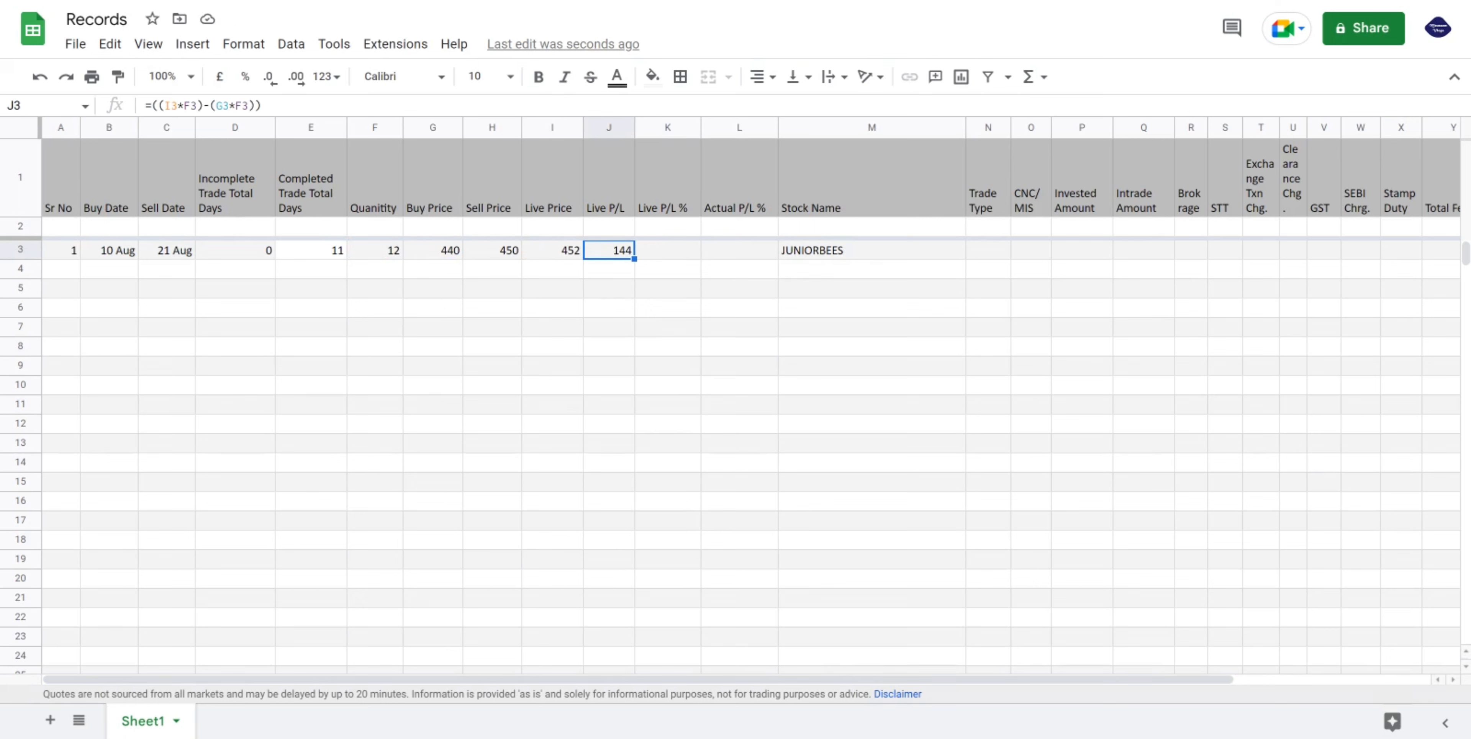
Enter the Live P/L % formula =if(EQ(G3,H3),(J3/P3),0) in K3 and check it.
{"action": "left_click", "coordinate": [673, 256]}
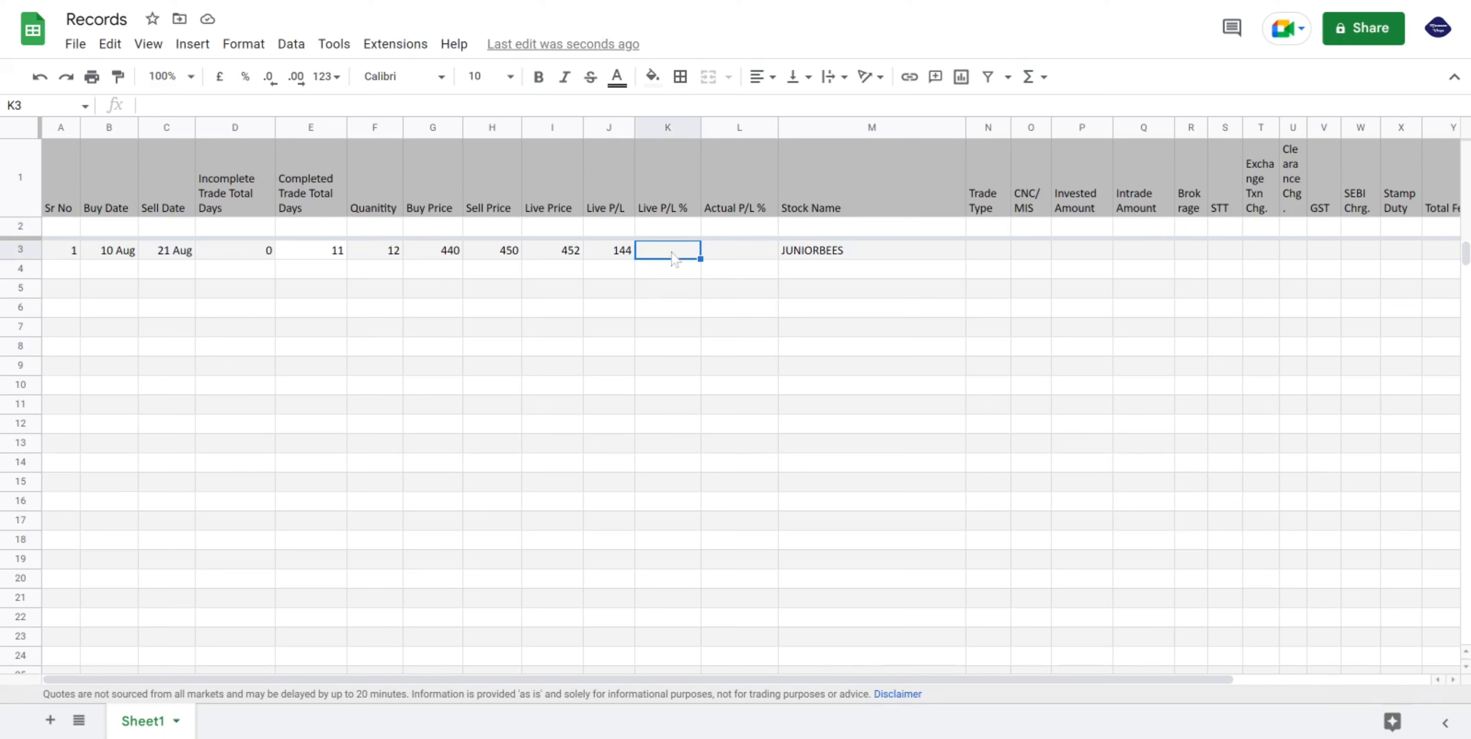
{"action": "left_click", "coordinate": [671, 196]}
{"action": "left_click", "coordinate": [674, 257]}
{"action": "type", "text": "of"}
{"action": "key", "text": "BackSpace"}
{"action": "key", "text": "BackSpace"}
{"action": "type", "text": "="}
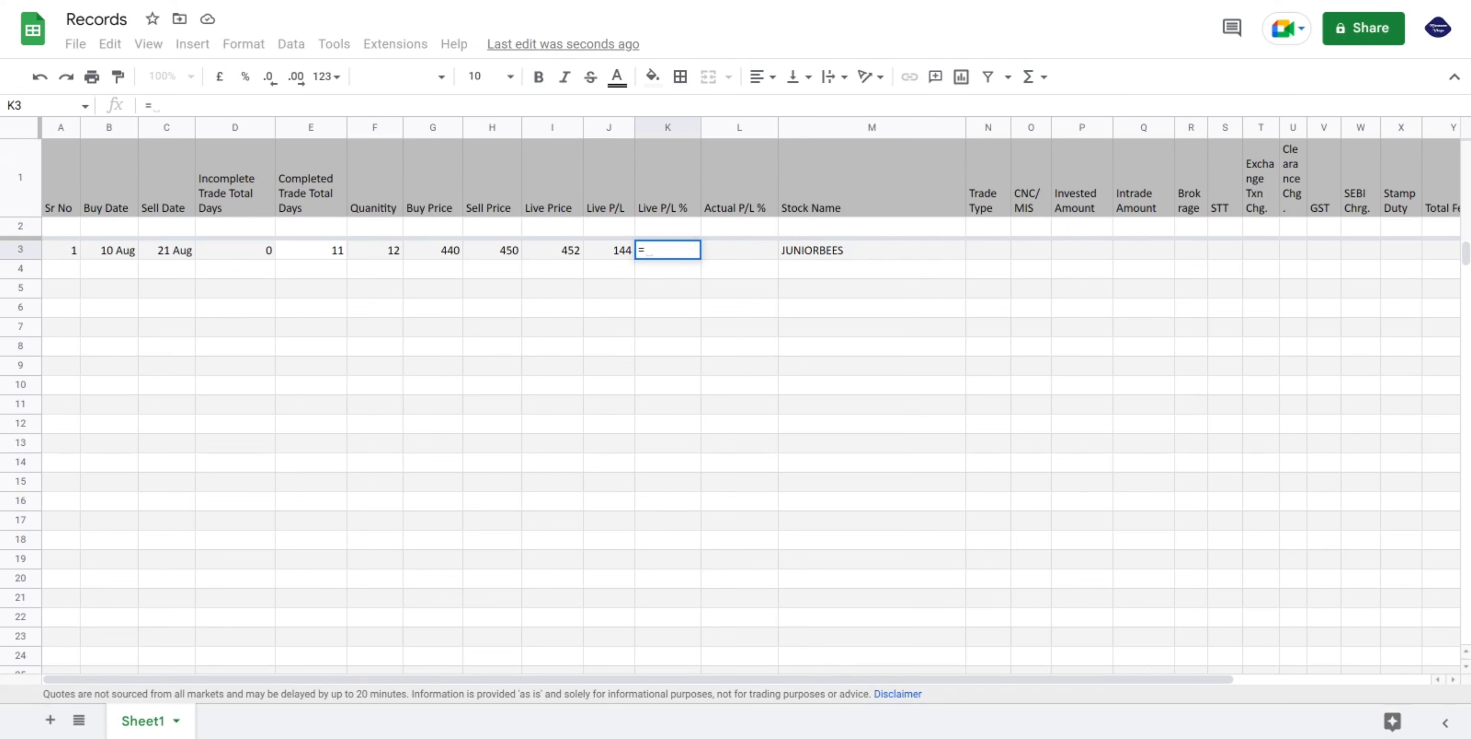
{"action": "type", "text": "if(E"}
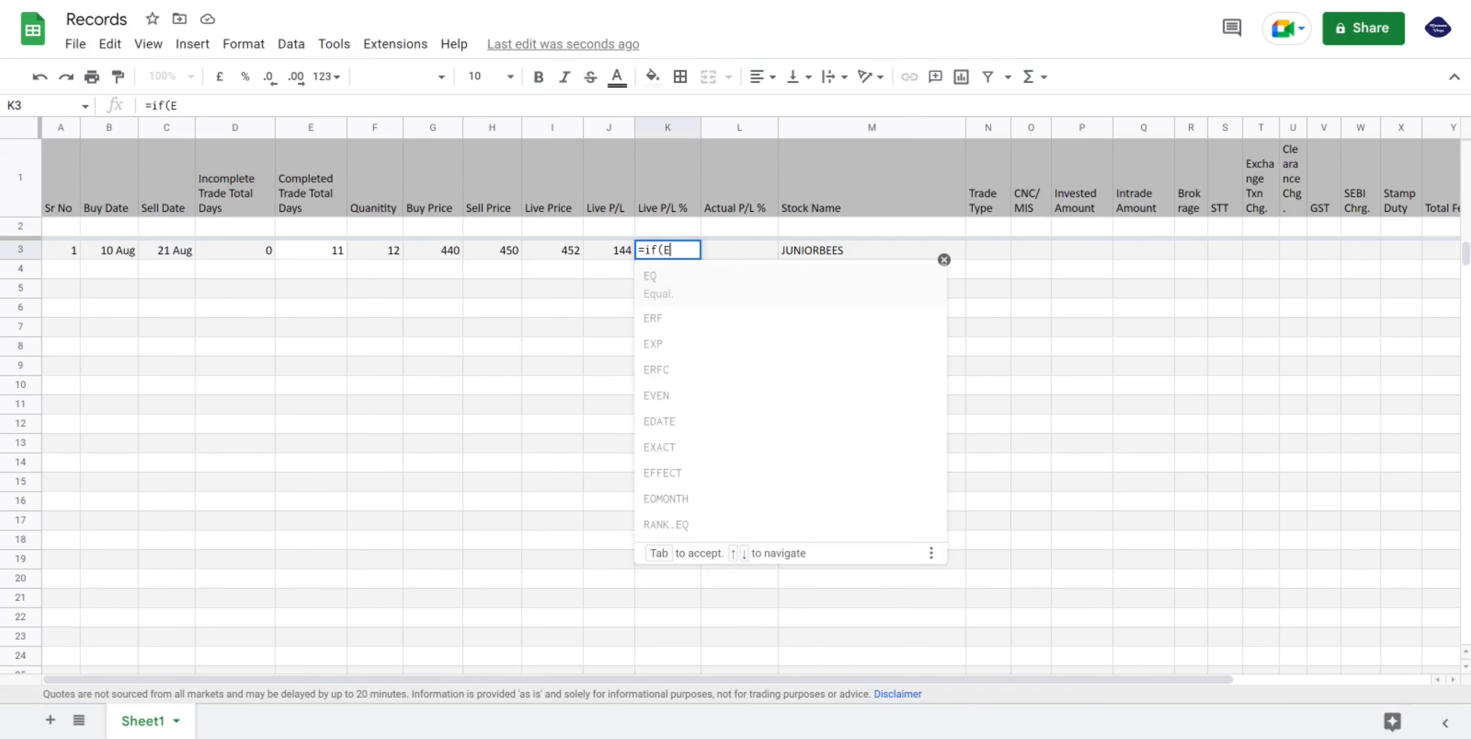
{"action": "type", "text": "Q"}
{"action": "left_click", "coordinate": [680, 286]}
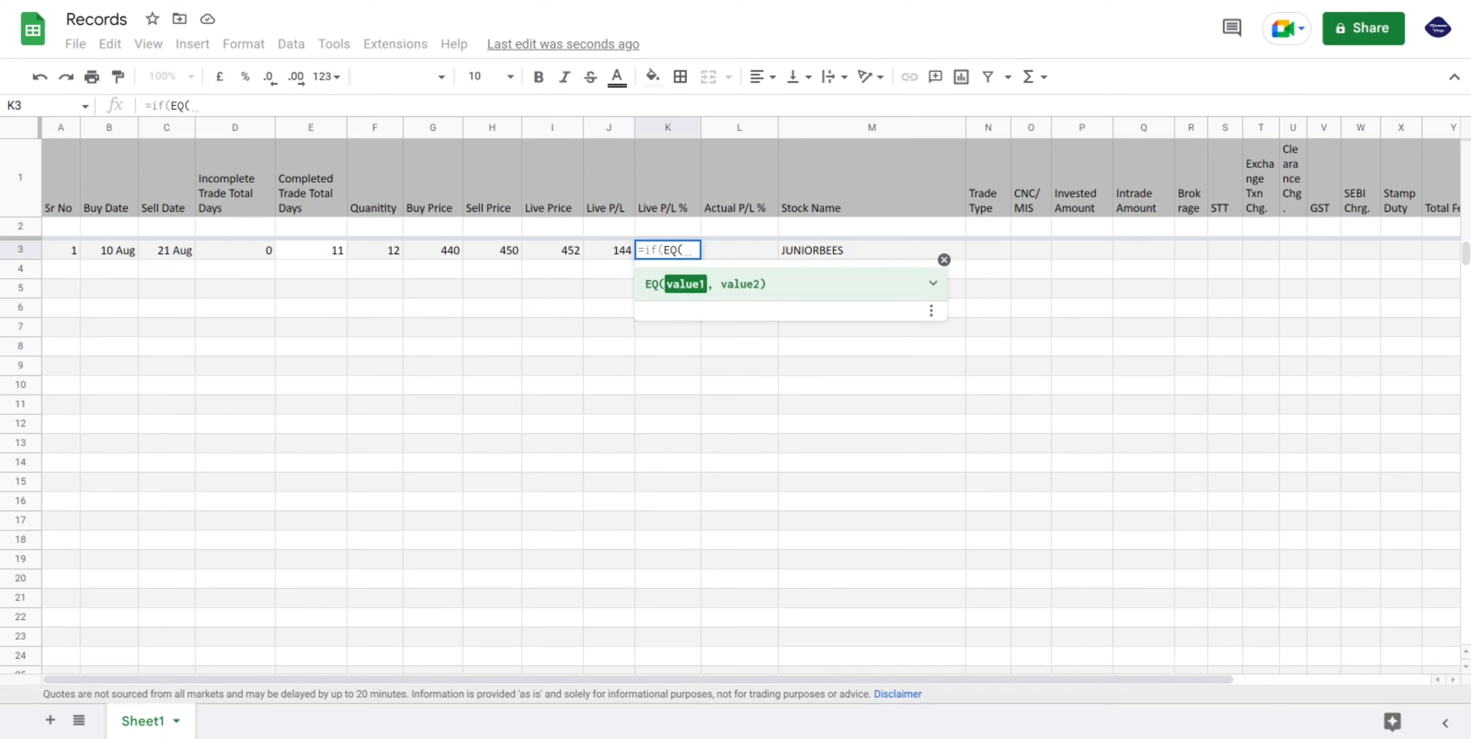
{"action": "type", "text": "g"}
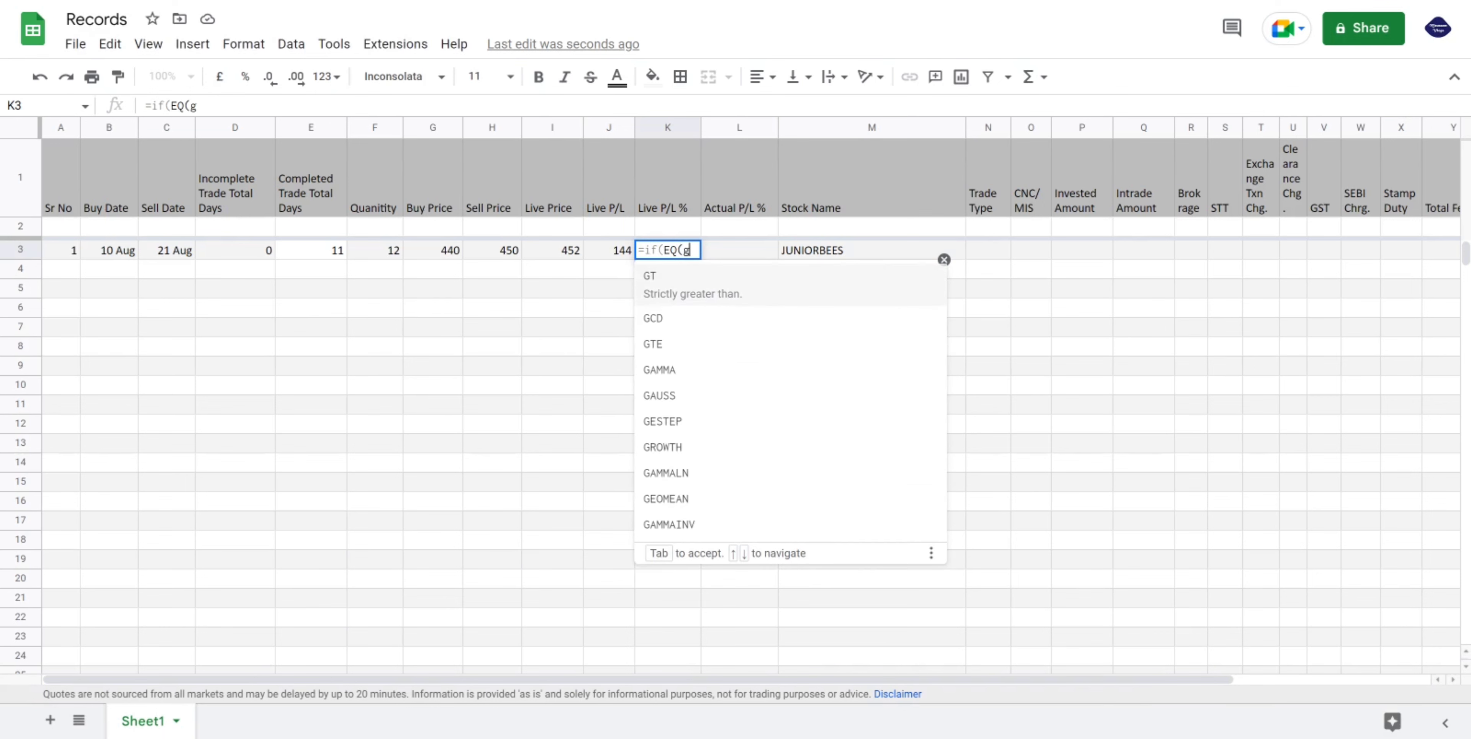
{"action": "type", "text": "3"}
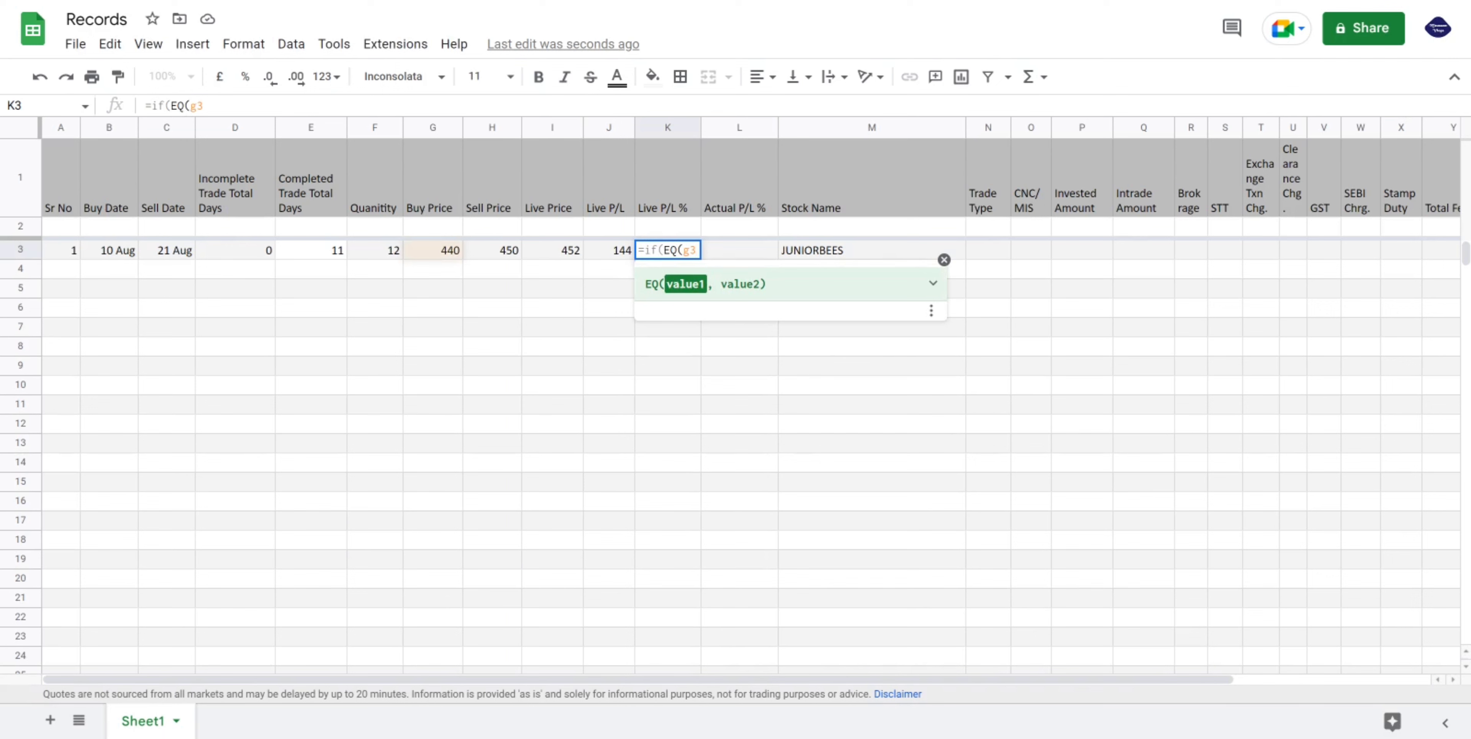
{"action": "type", "text": ","}
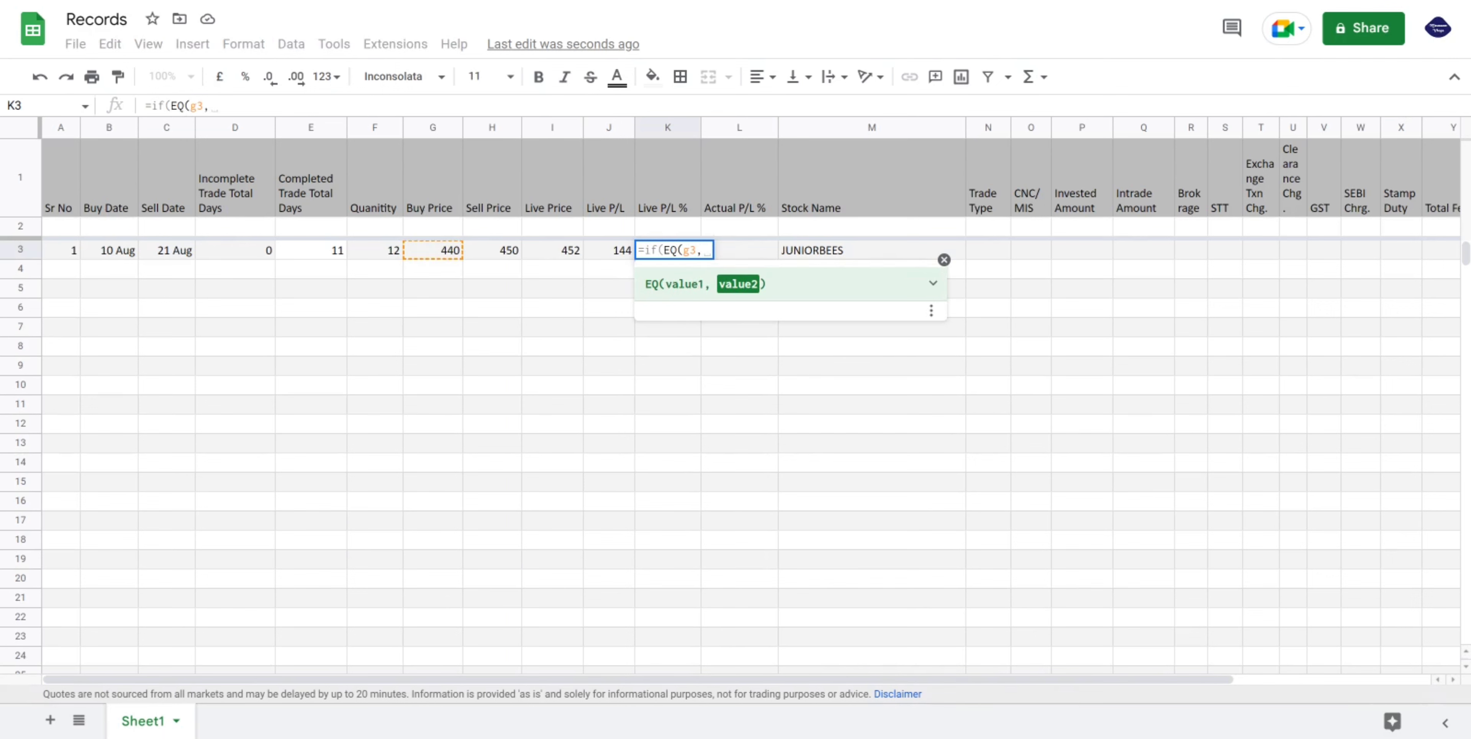
{"action": "type", "text": "h3)"}
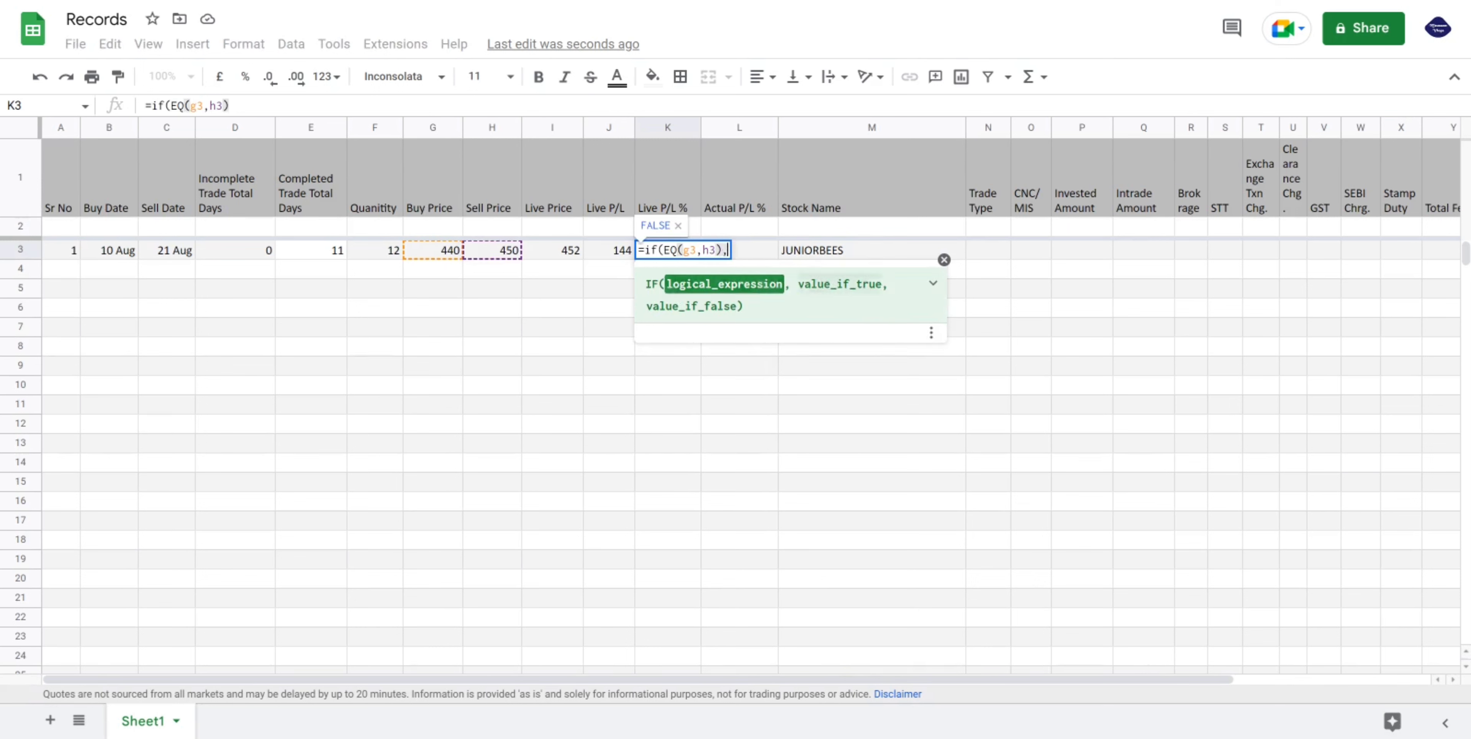
{"action": "type", "text": ","}
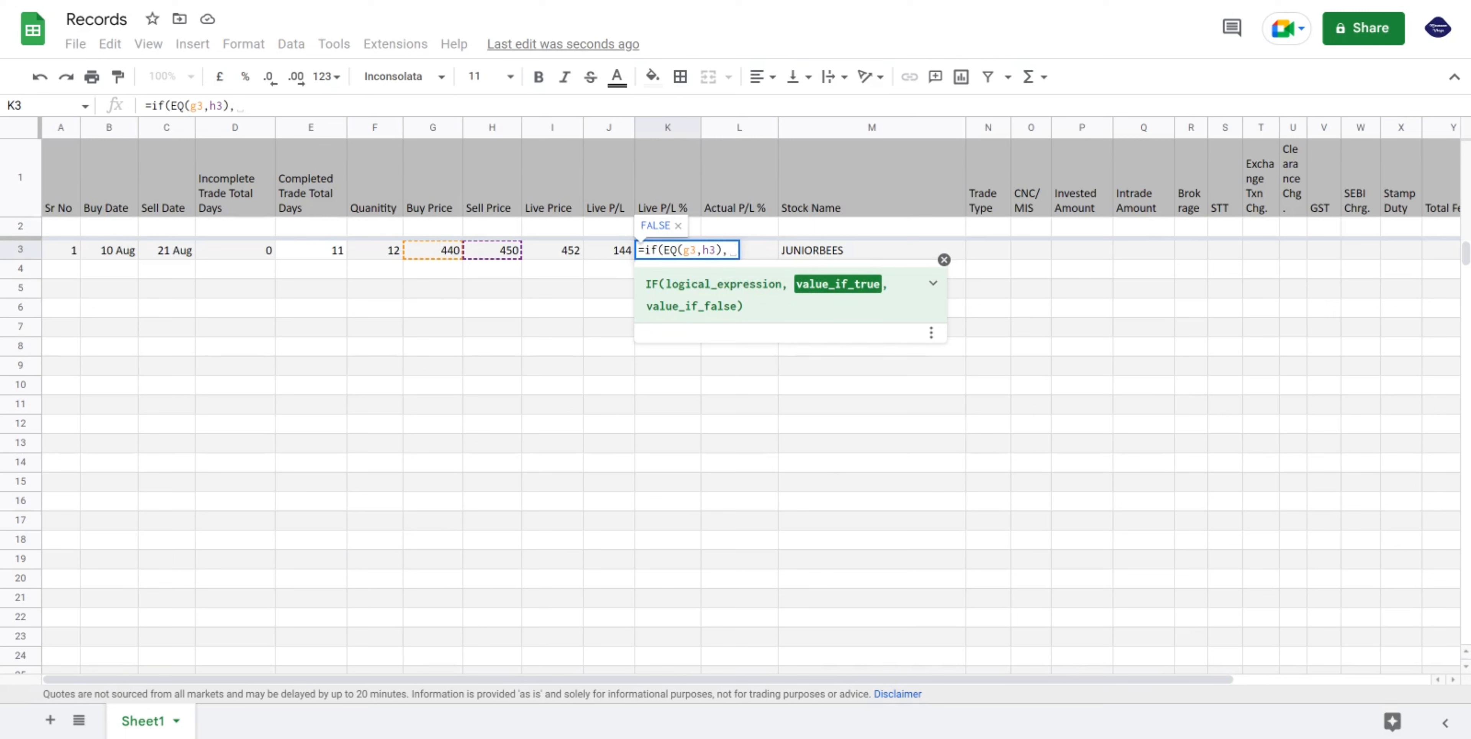
{"action": "type", "text": "(j"}
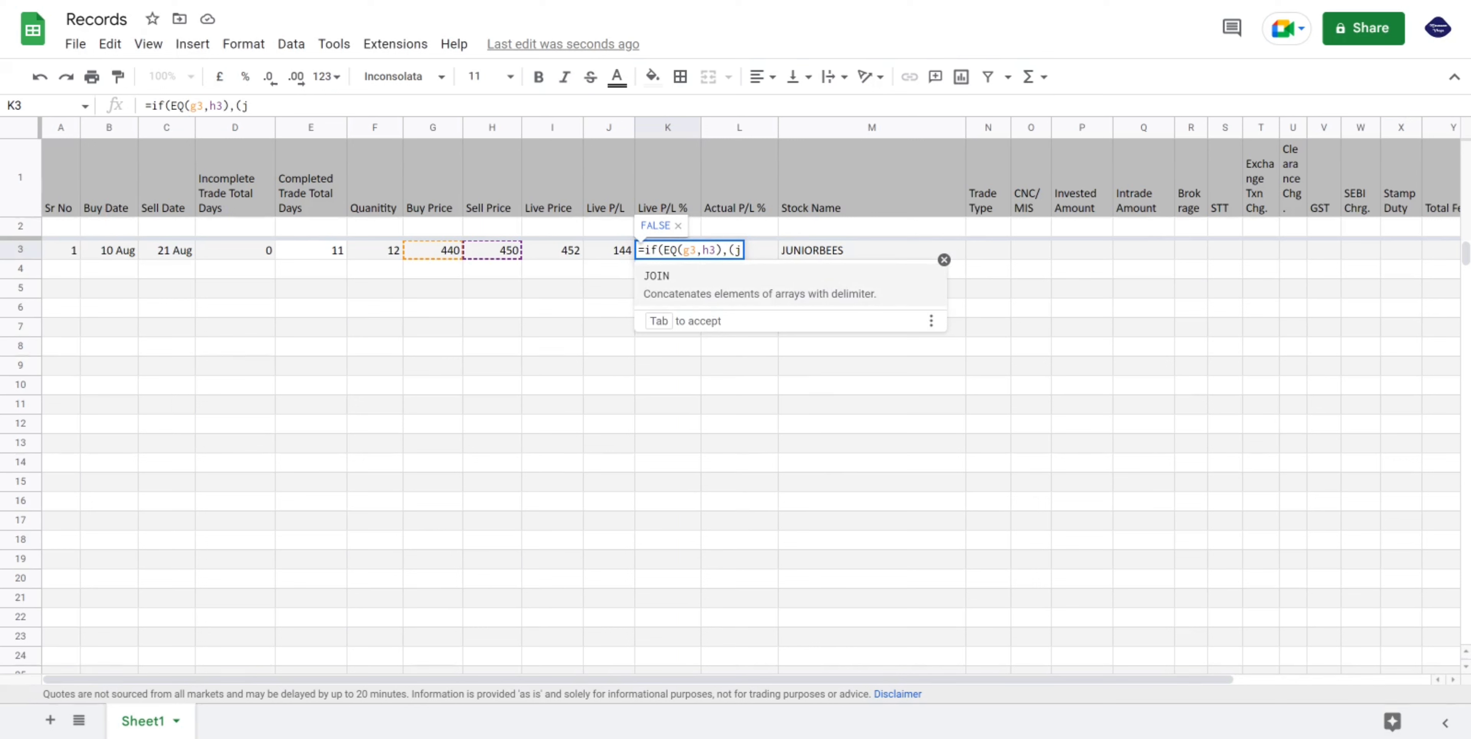
{"action": "type", "text": "3/"}
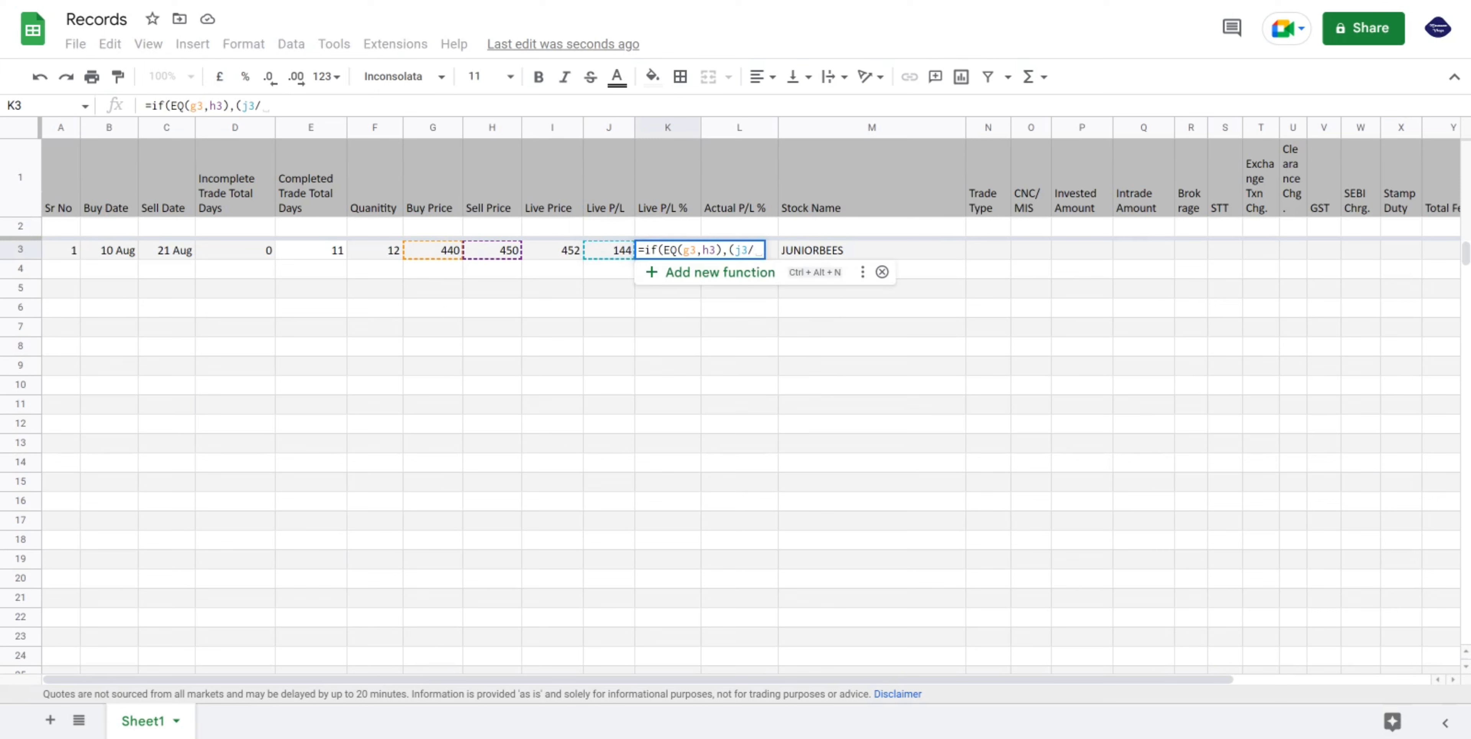
{"action": "type", "text": "p"}
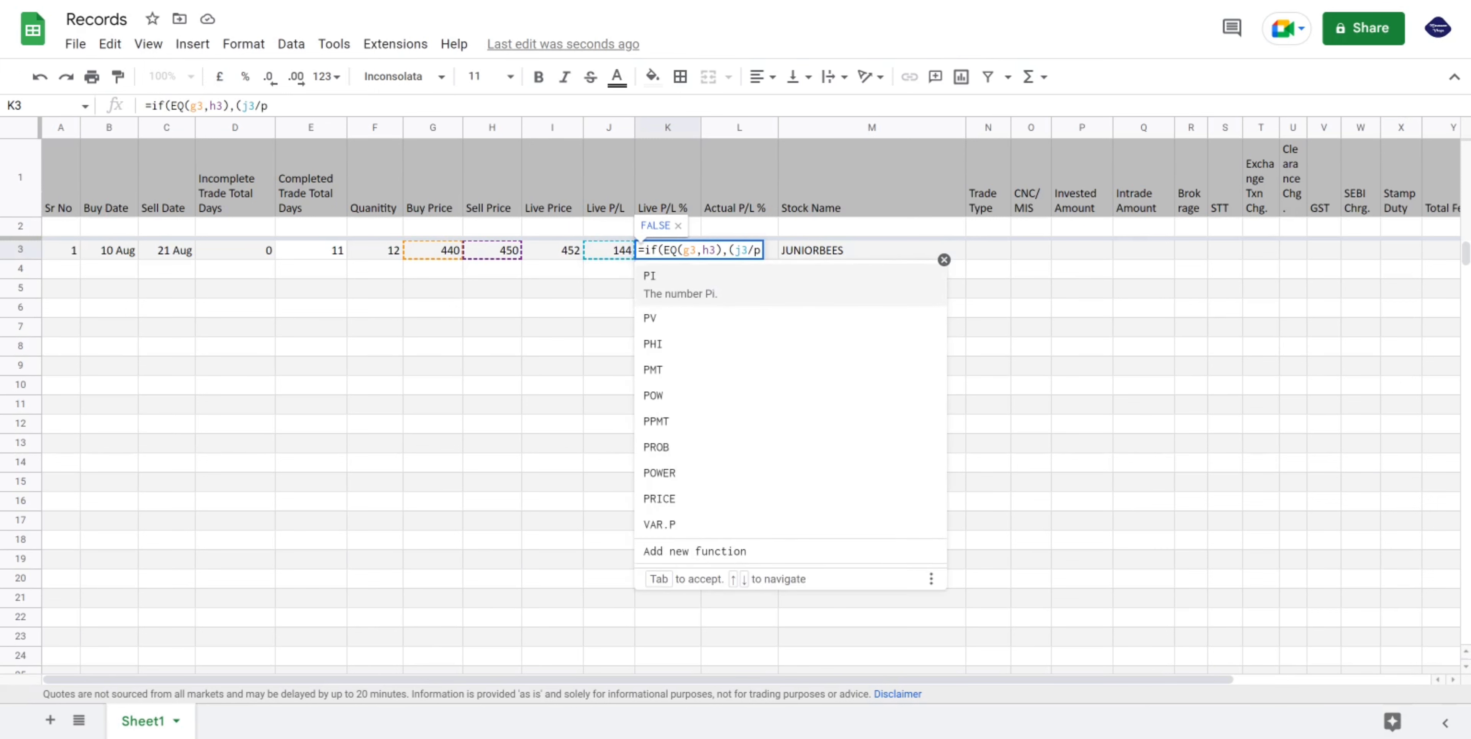
{"action": "type", "text": "3))"}
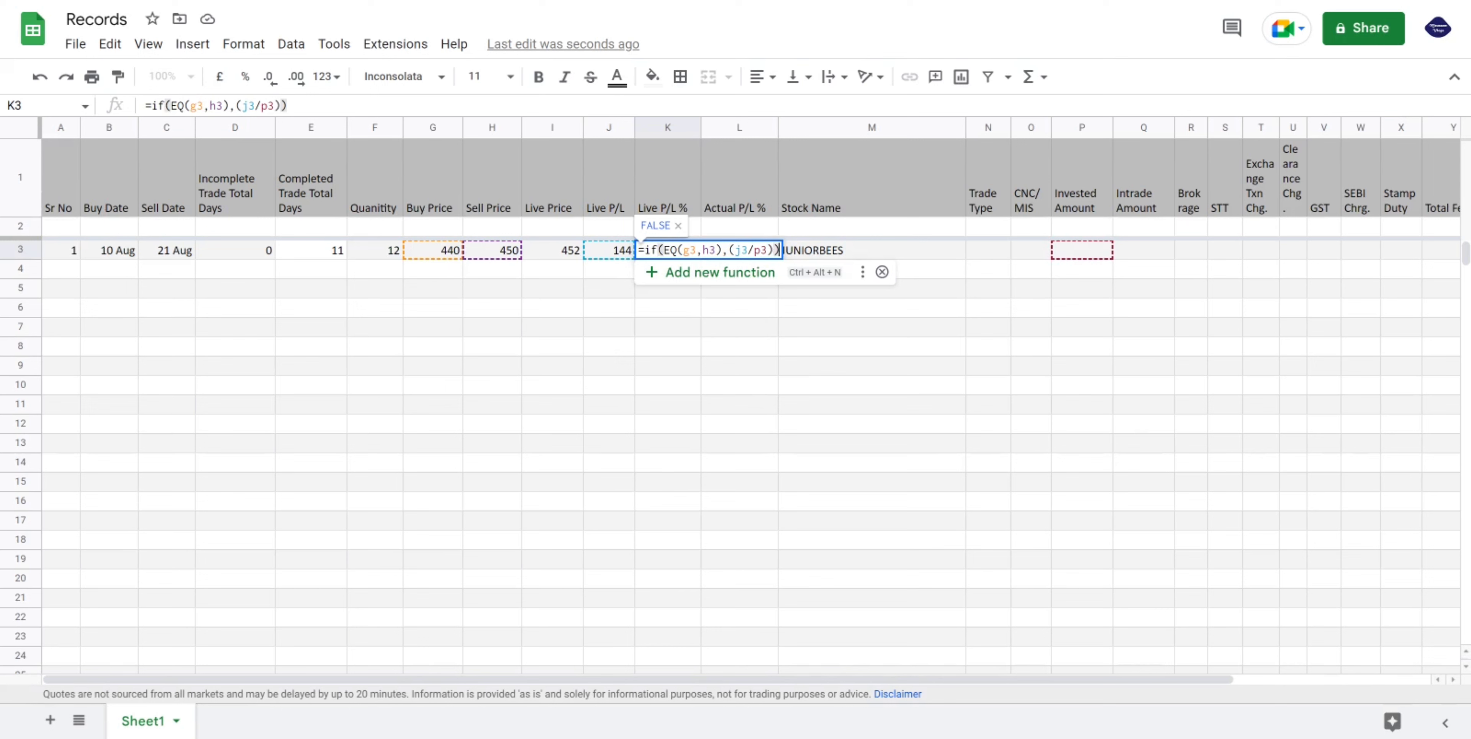
{"action": "key", "text": "Left"}
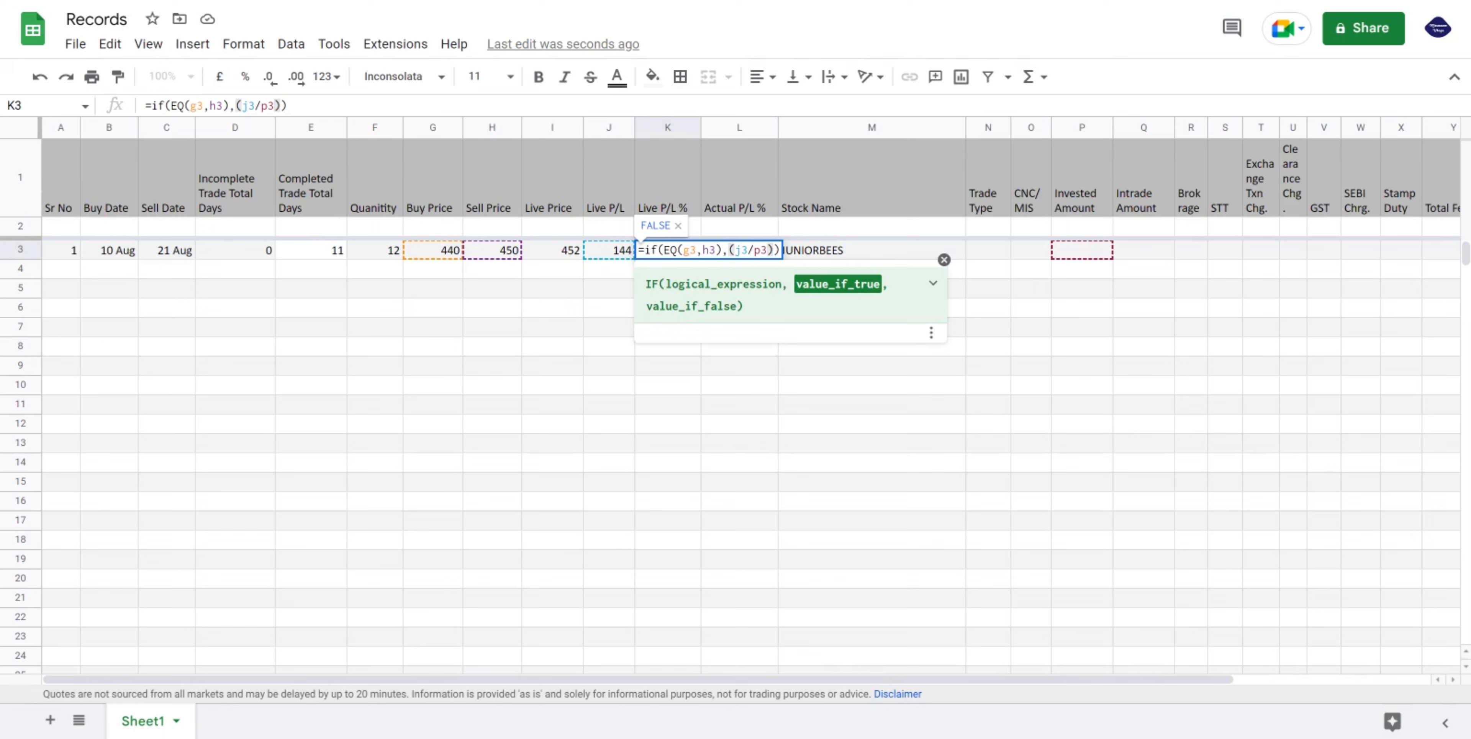
{"action": "type", "text": ",0"}
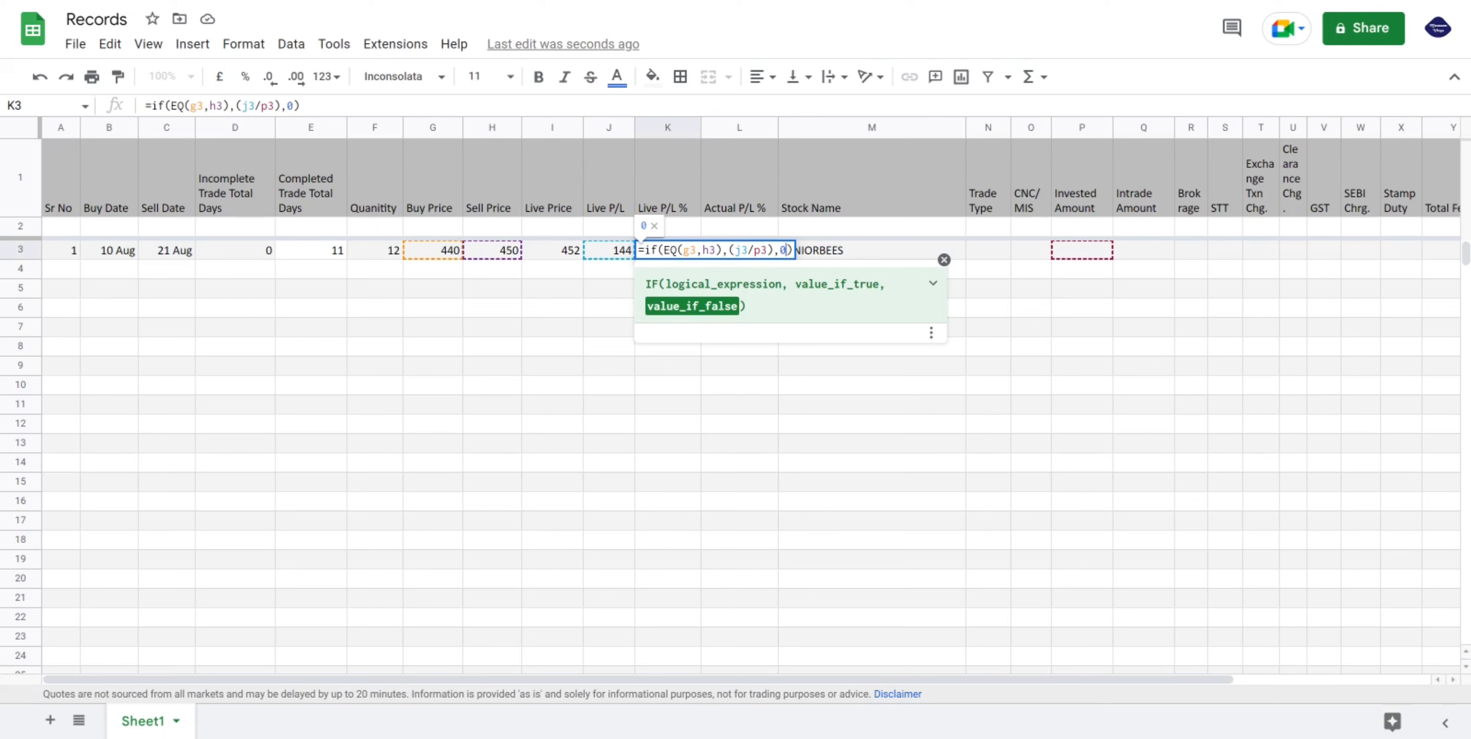
{"action": "key", "text": "Tab"}
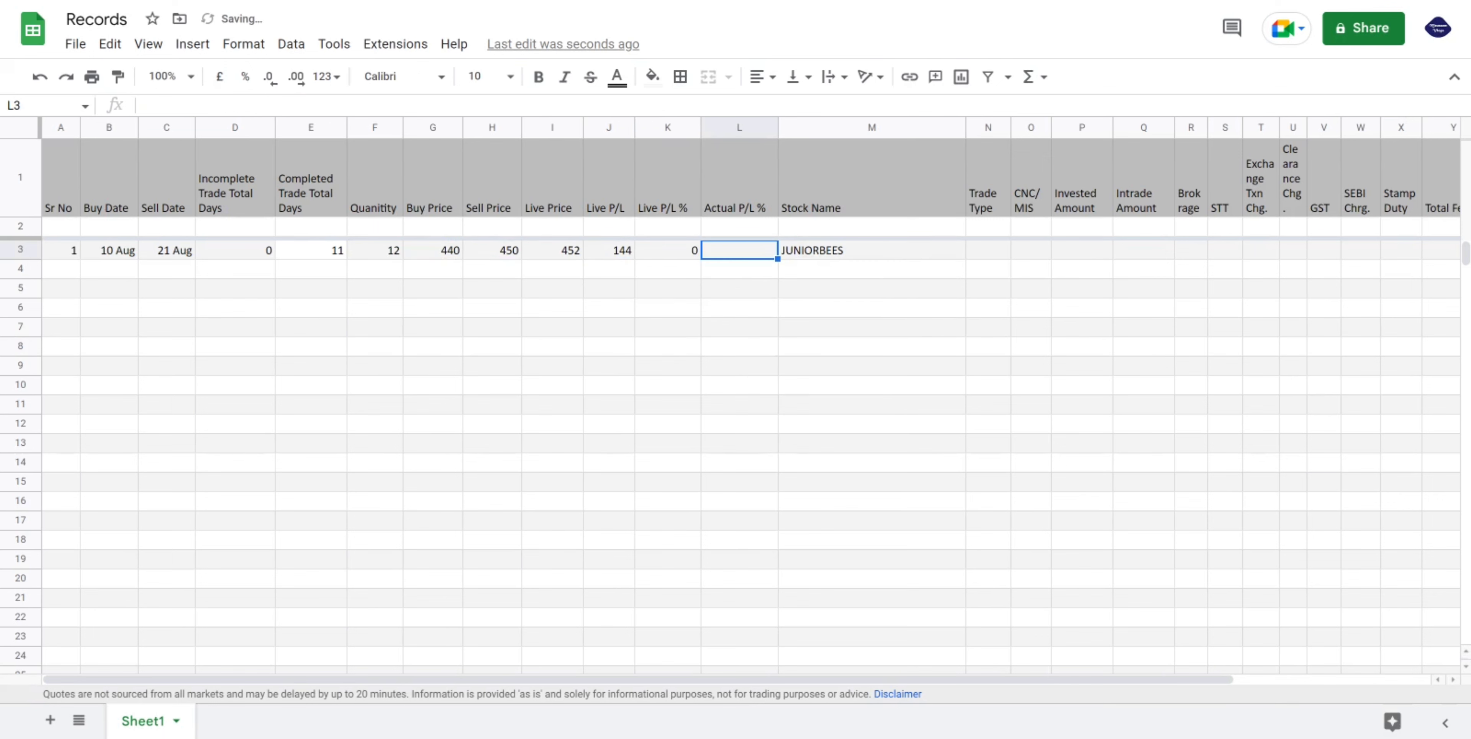
{"action": "left_click", "coordinate": [680, 253]}
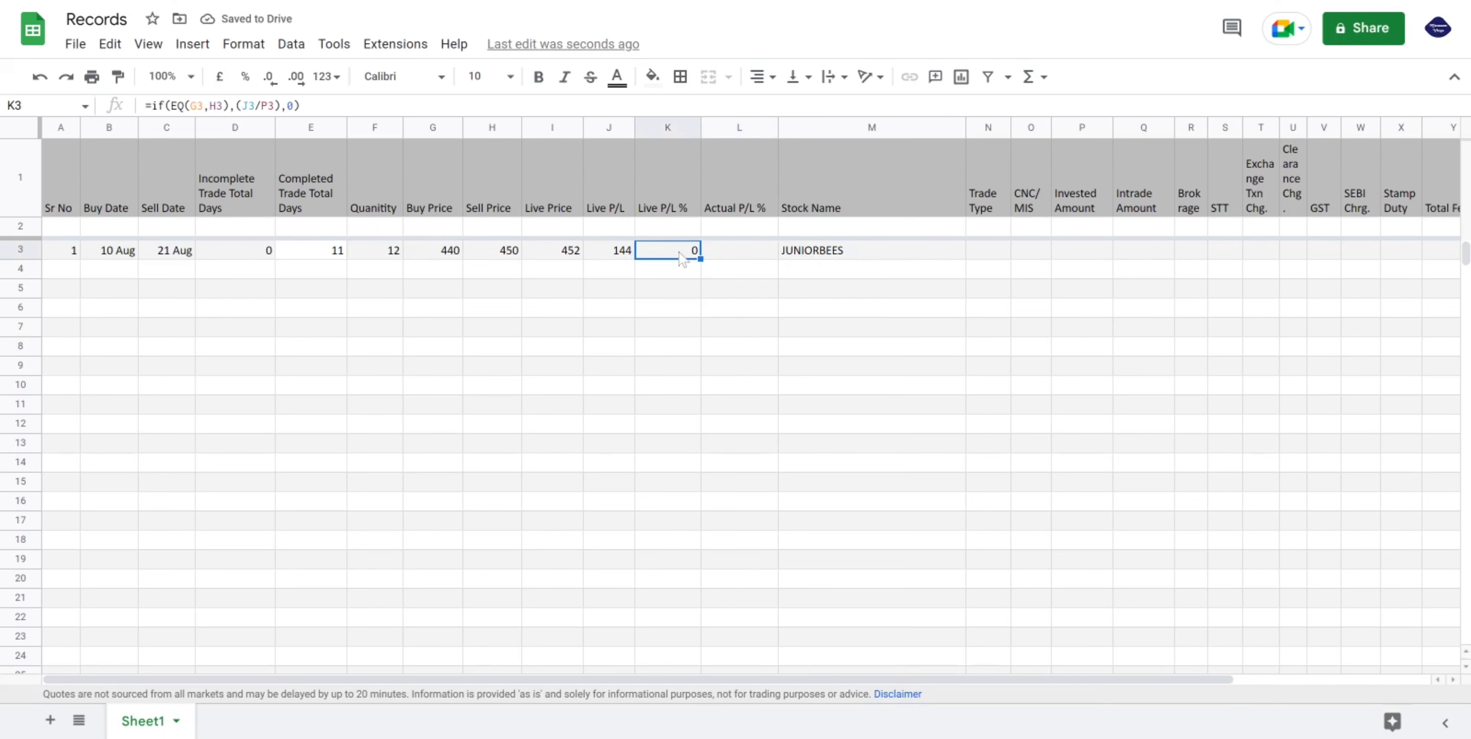
Enter Buy as the trade type in N3 and CNC in the CNC/MIS cell O3.
{"action": "left_click", "coordinate": [733, 255]}
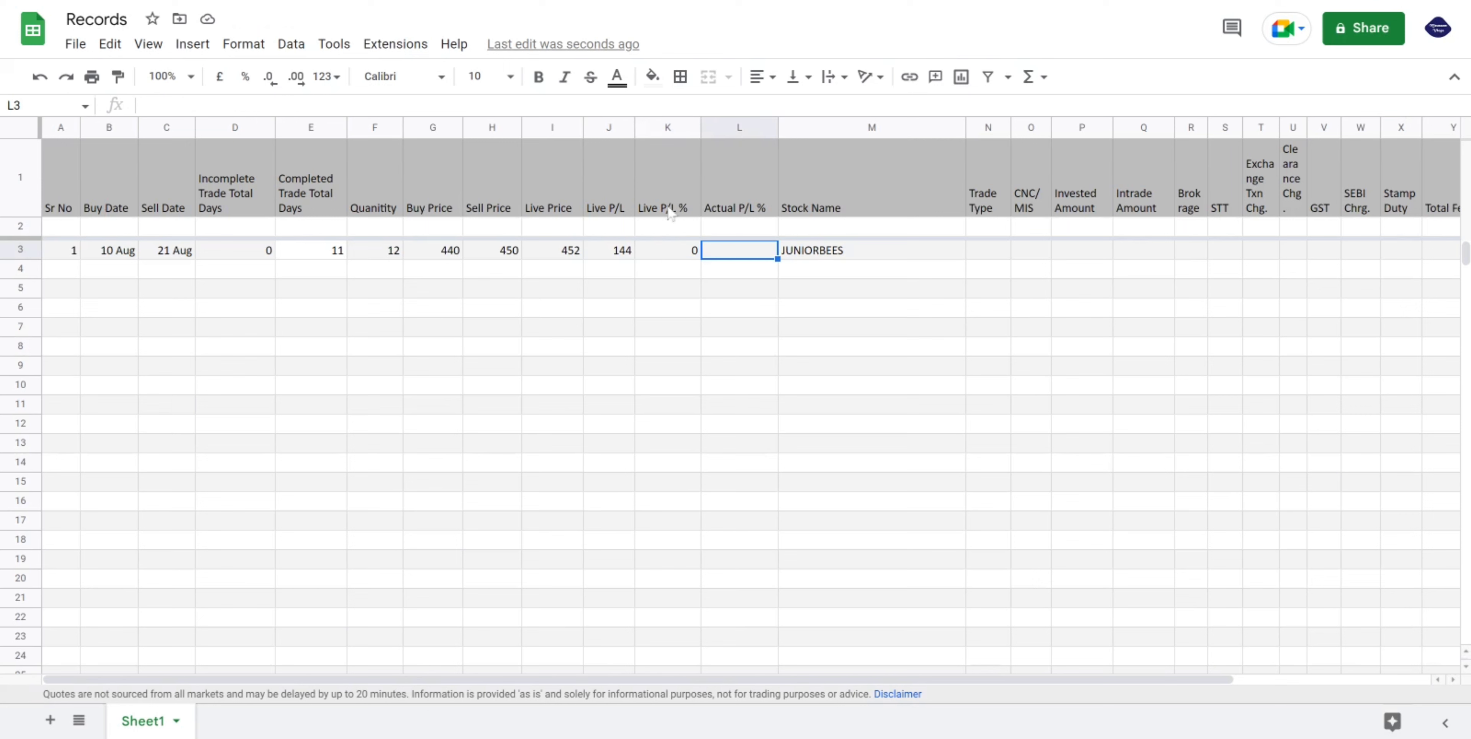
{"action": "left_click", "coordinate": [999, 258]}
{"action": "left_click", "coordinate": [753, 260]}
{"action": "left_click", "coordinate": [980, 253]}
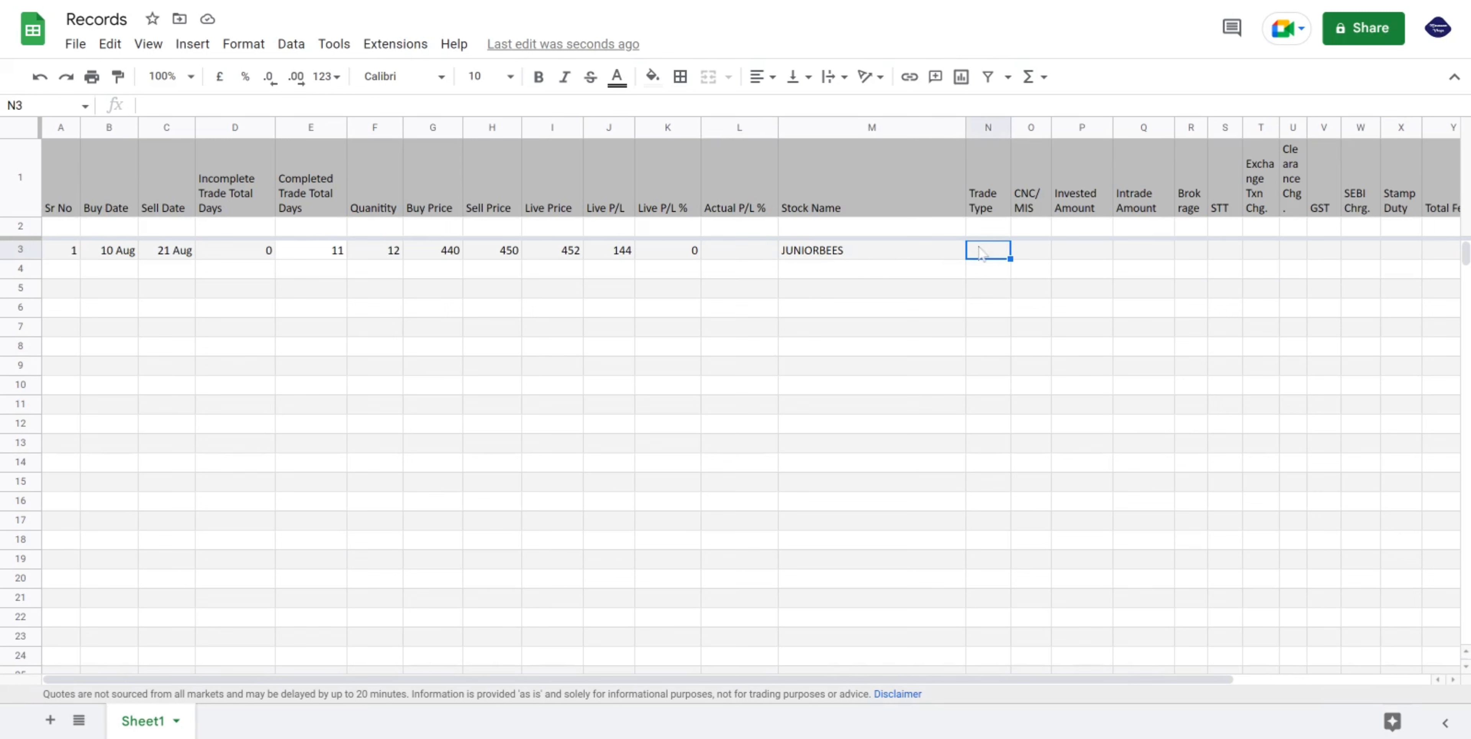
{"action": "type", "text": "Buy"}
{"action": "key", "text": "Tab"}
{"action": "type", "text": "CNC"}
{"action": "key", "text": "Tab"}
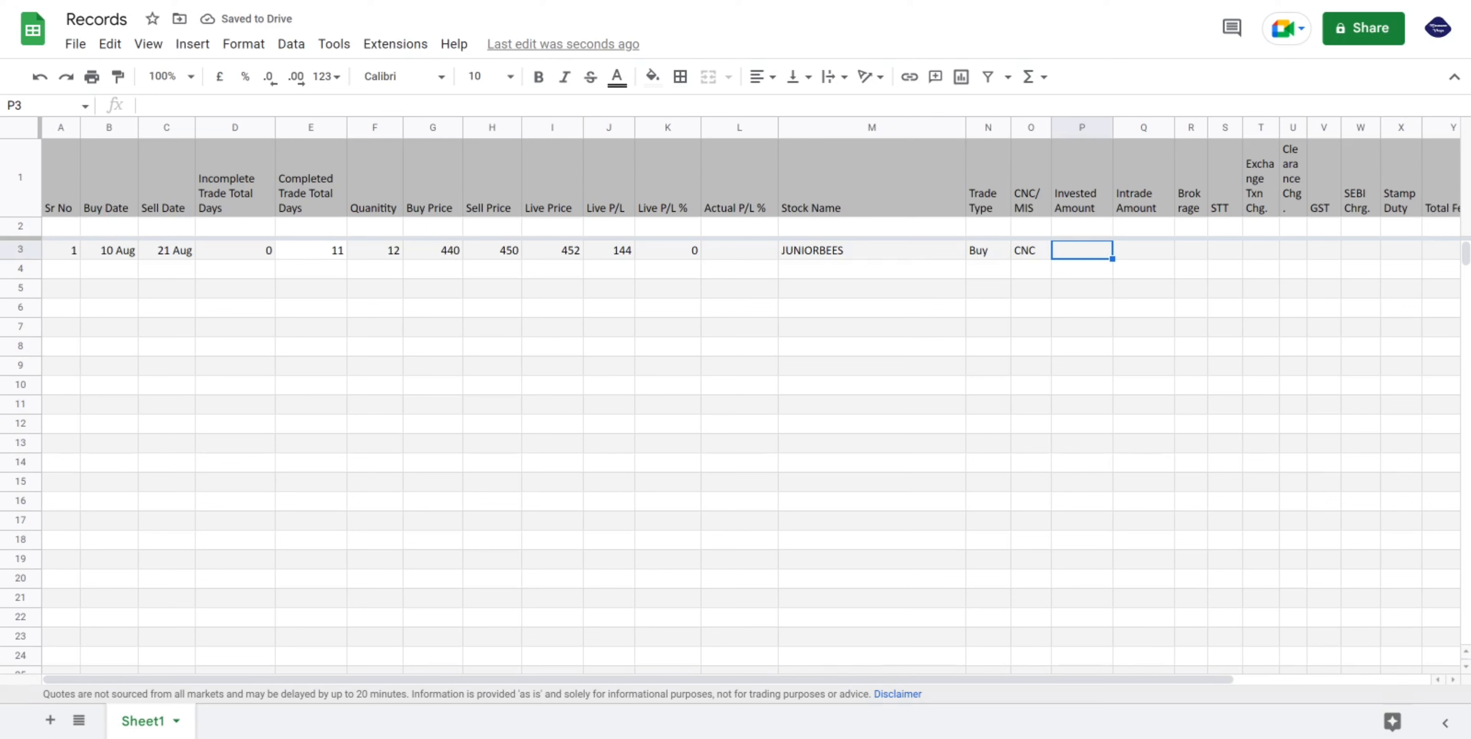
Enter the Invested Amount formula =(F3*G3) in P3.
{"action": "type", "text": "=("}
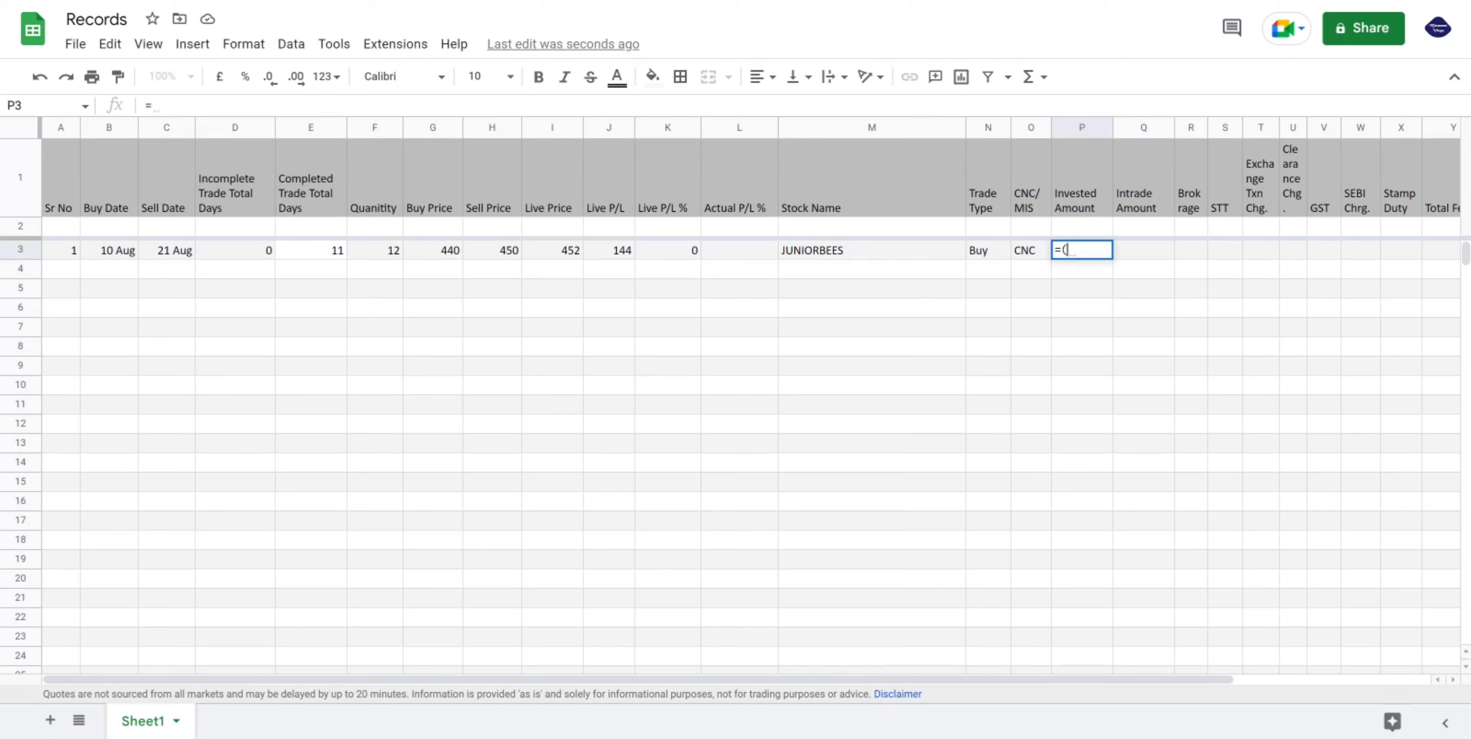
{"action": "type", "text": "f3*"}
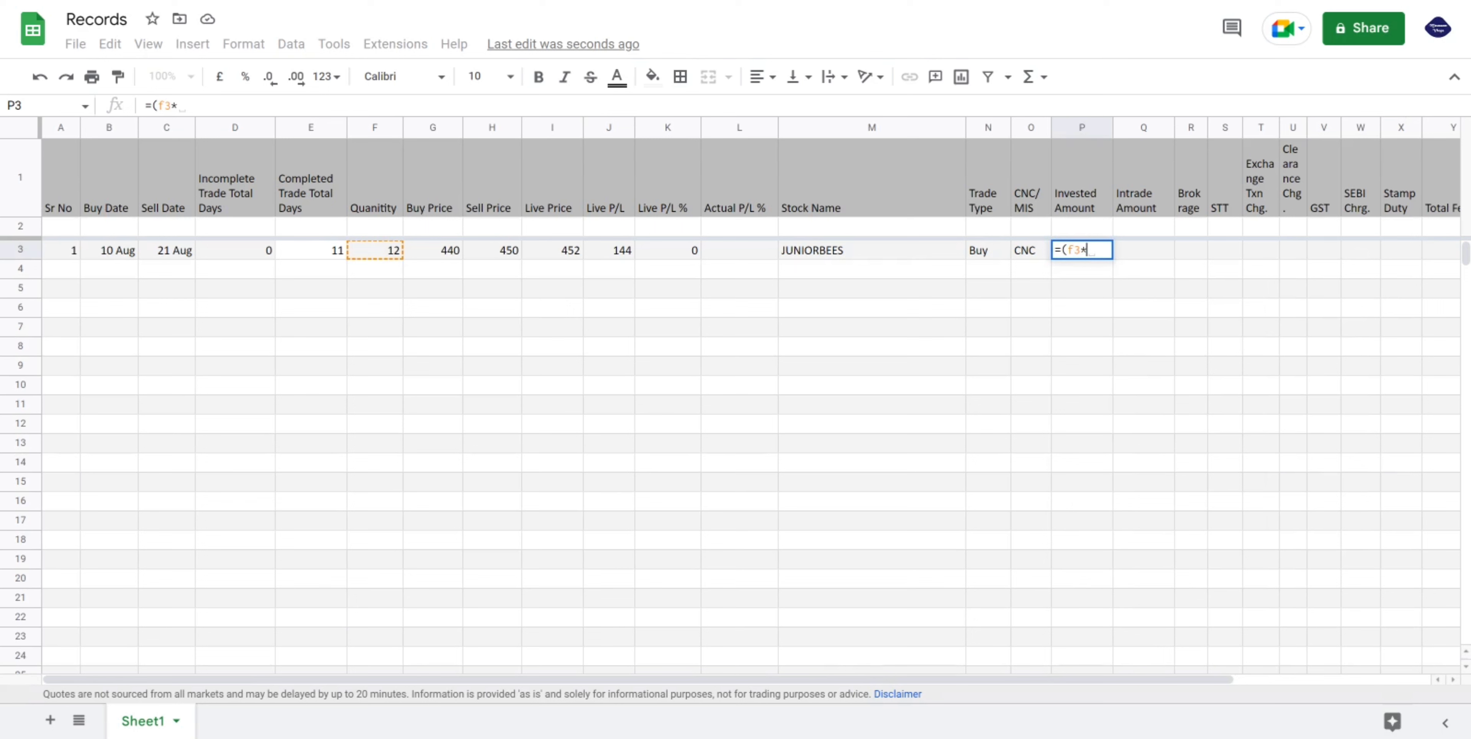
{"action": "type", "text": "g3)"}
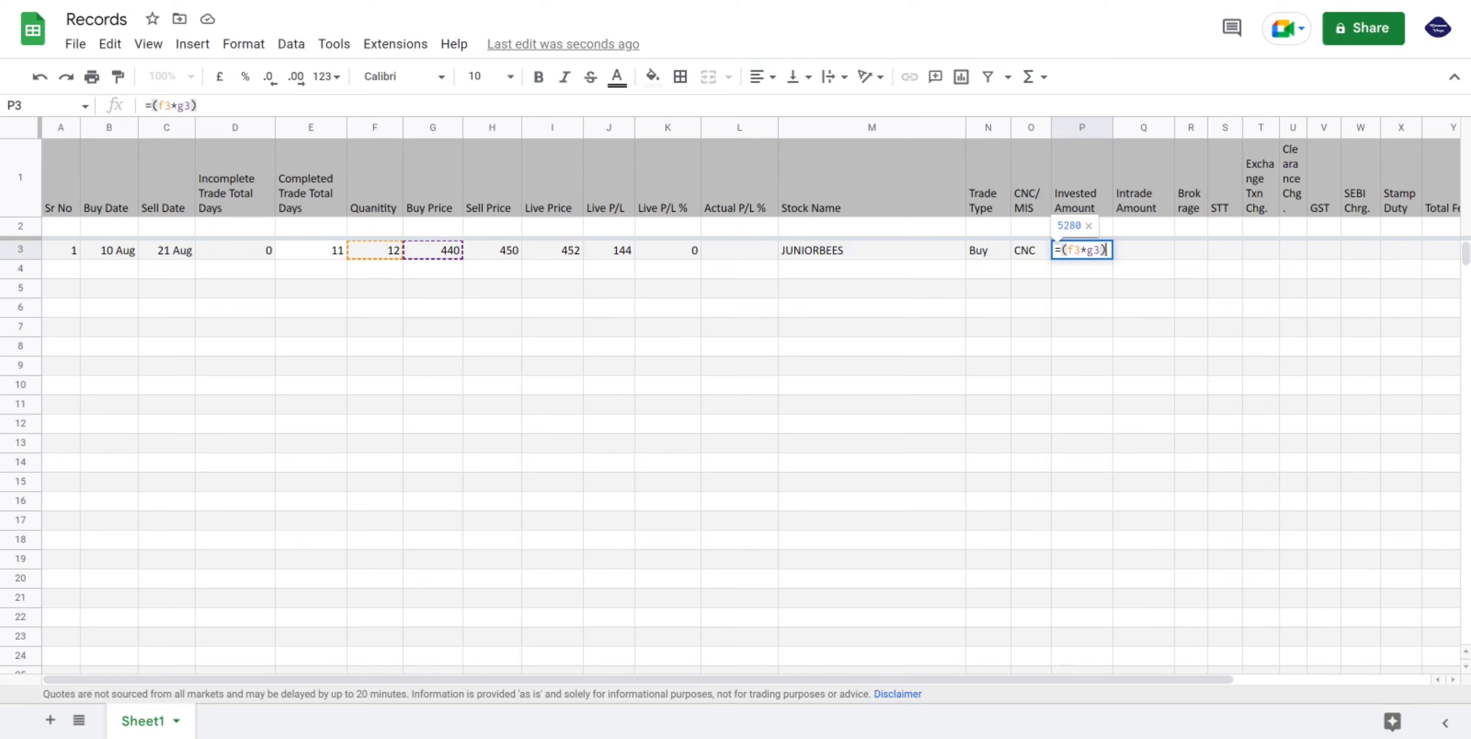
{"action": "key", "text": "Return"}
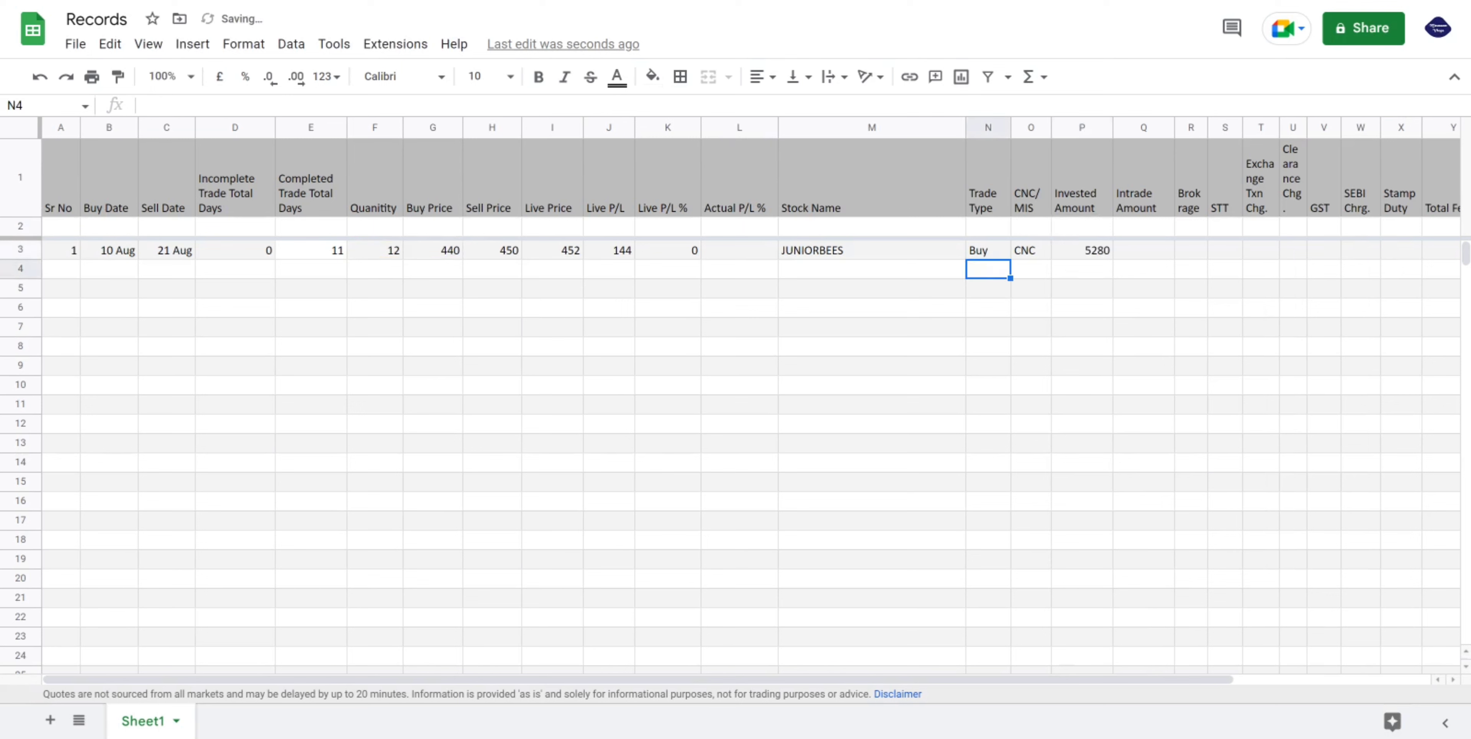
Enter the Intrade Amount formula =if(ISBLANK(C3),P3,0) in Q3 and check it.
{"action": "left_click", "coordinate": [1134, 257]}
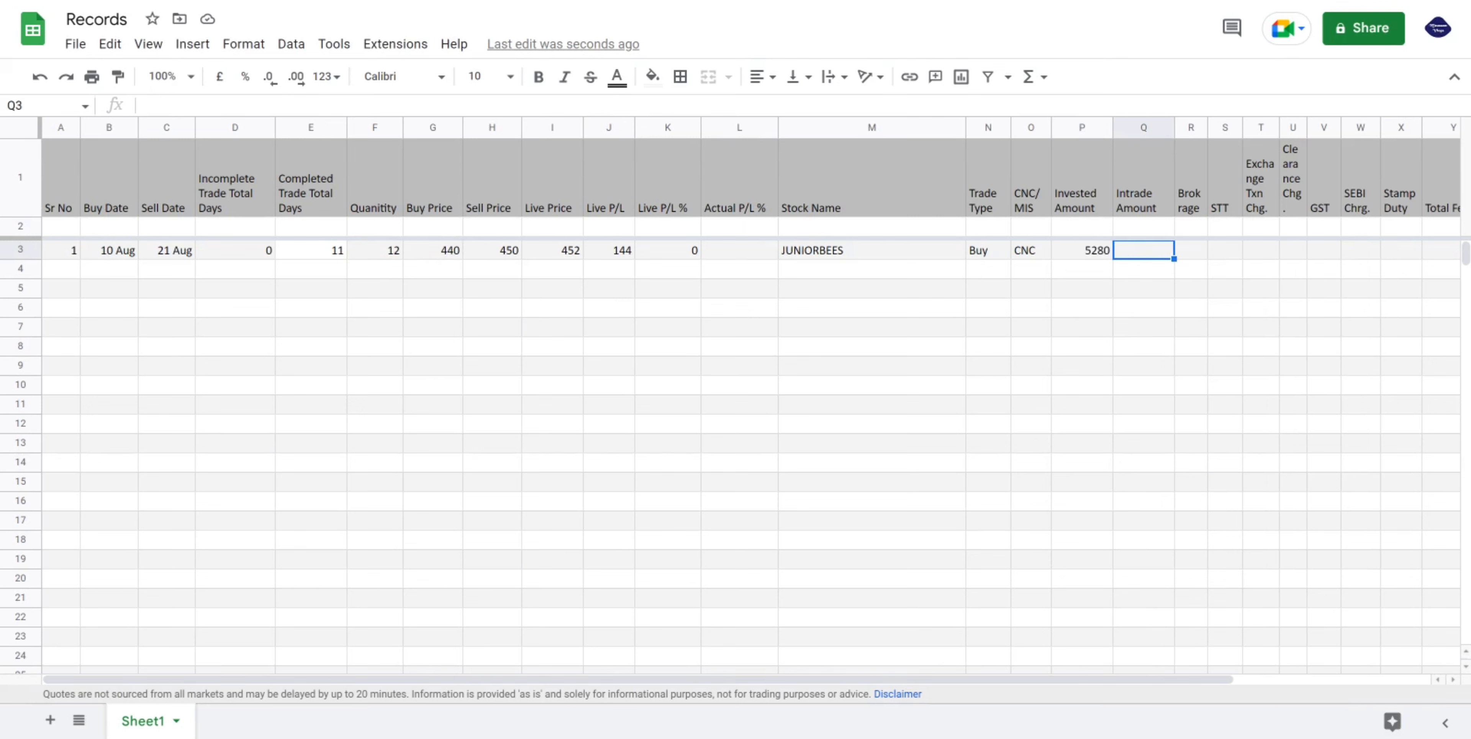
{"action": "type", "text": "=if("}
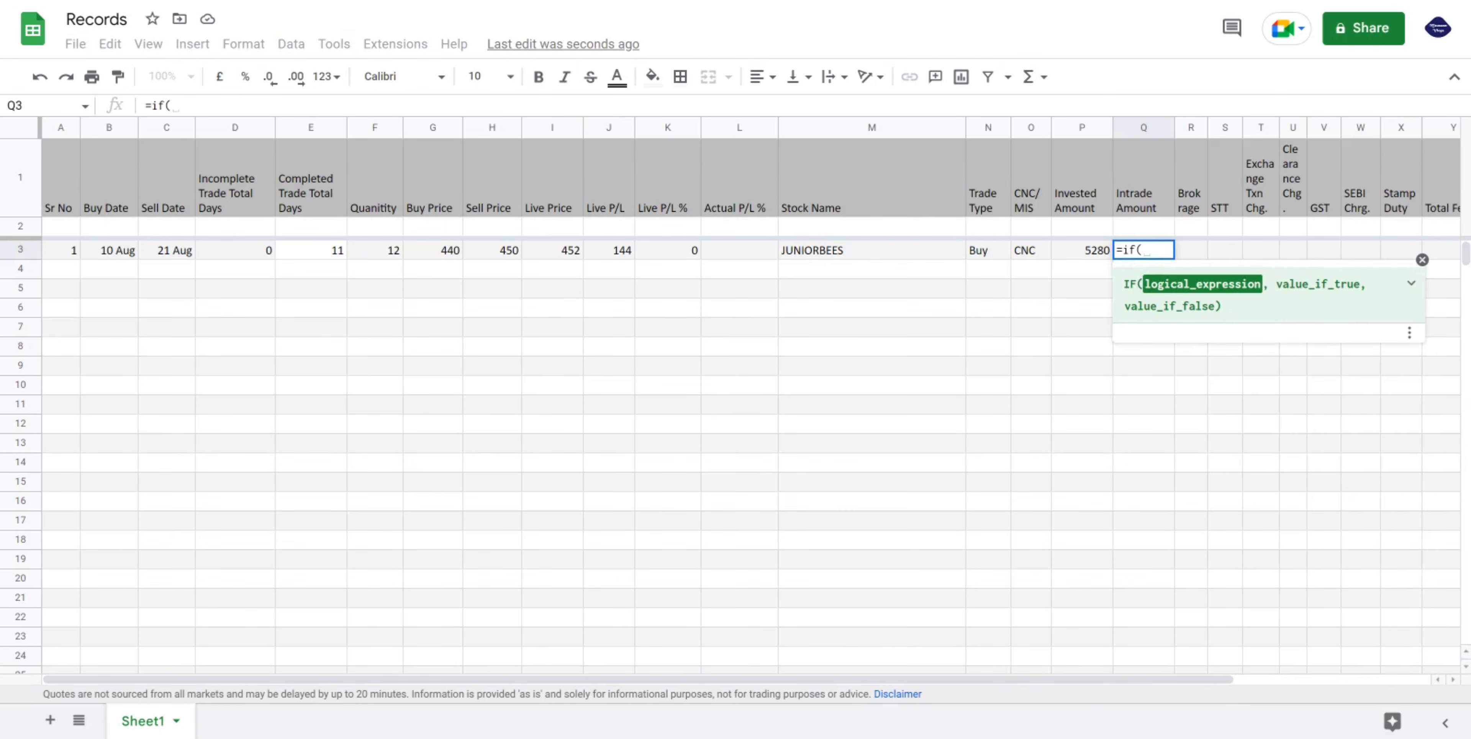
{"action": "type", "text": "isbla"}
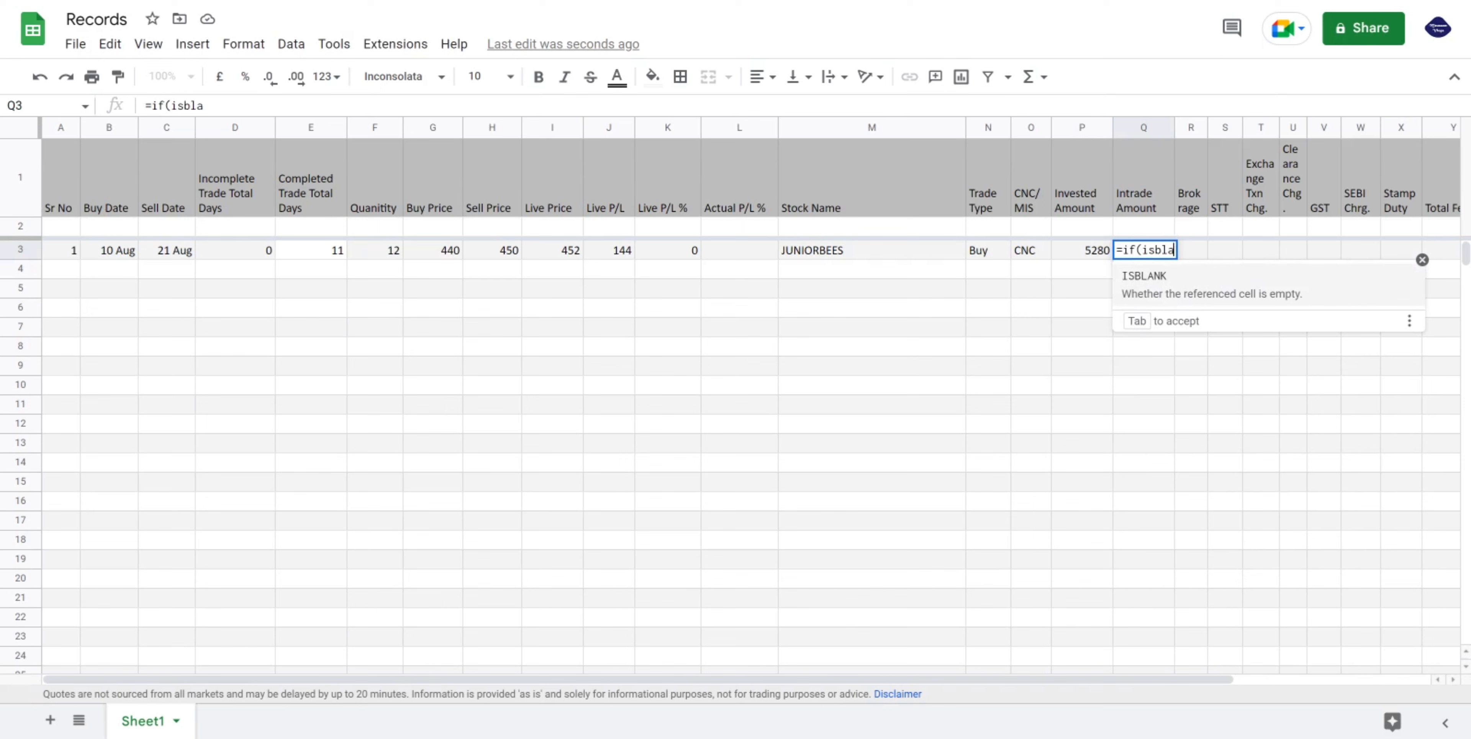
{"action": "left_click", "coordinate": [1162, 286]}
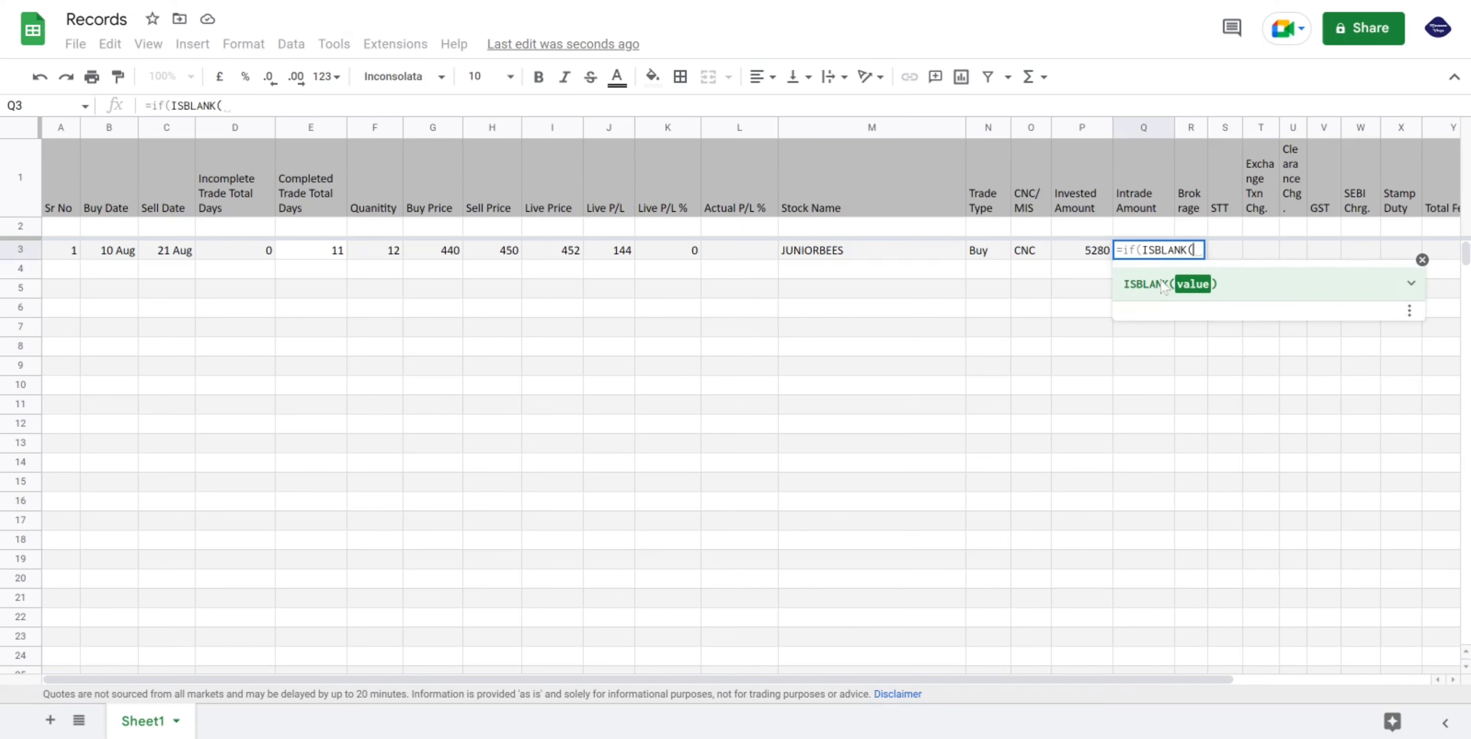
{"action": "type", "text": "c3"}
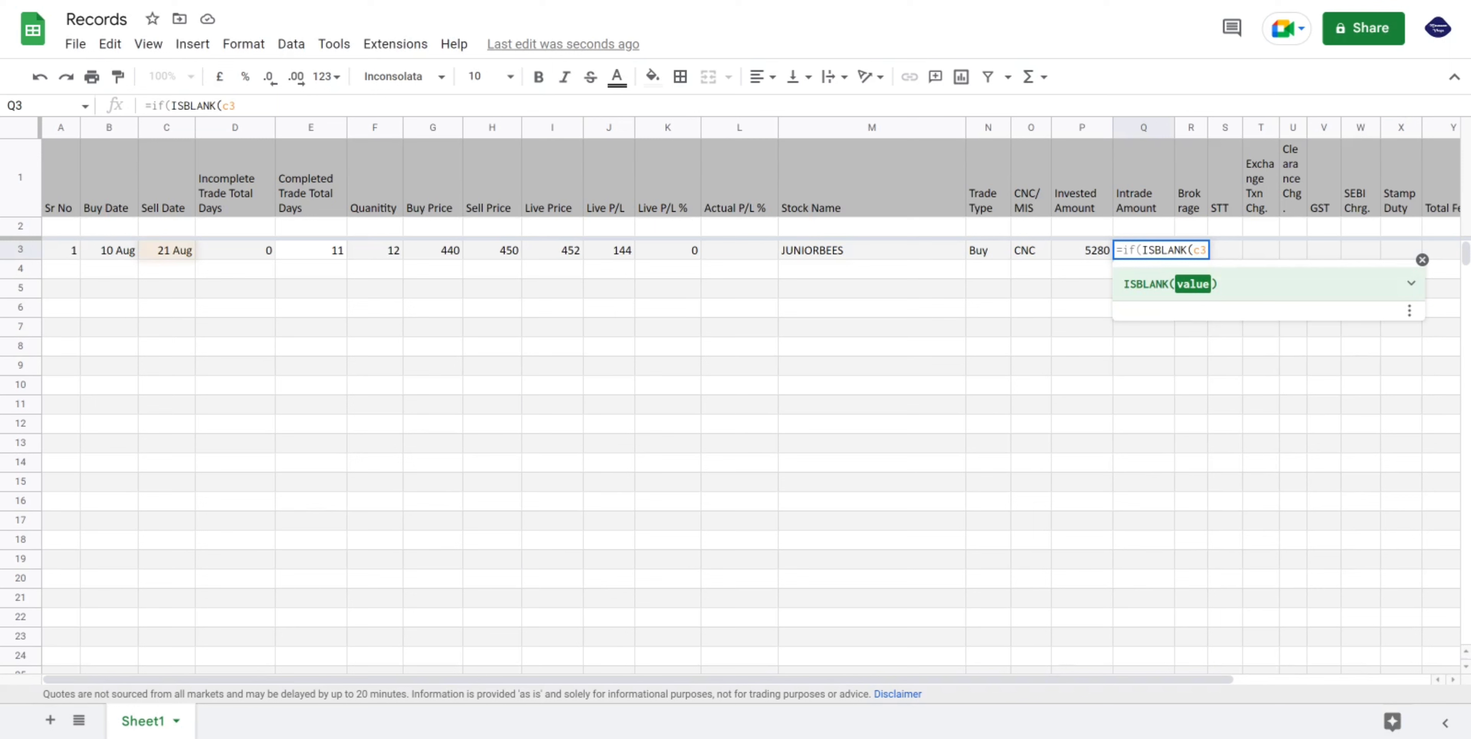
{"action": "type", "text": ")"}
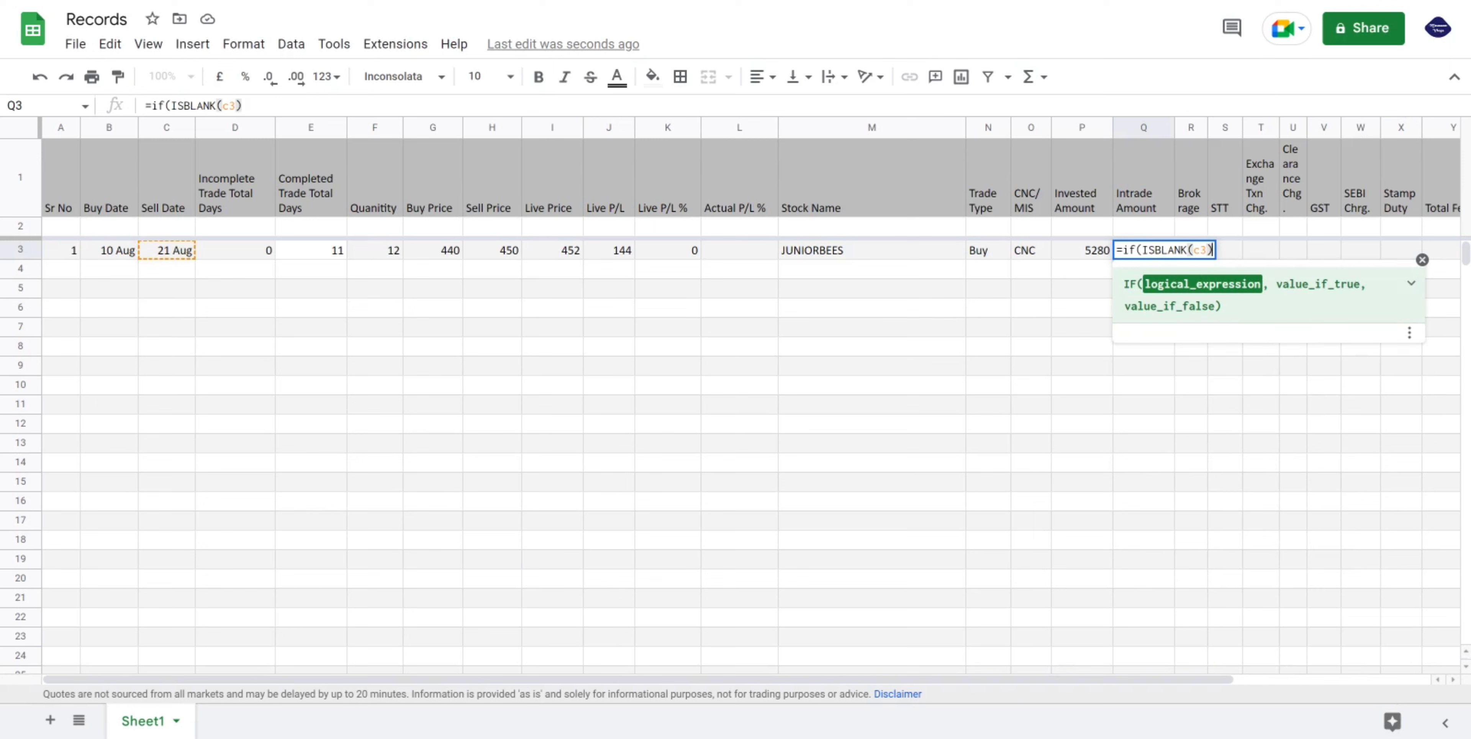
{"action": "type", "text": ",p3"}
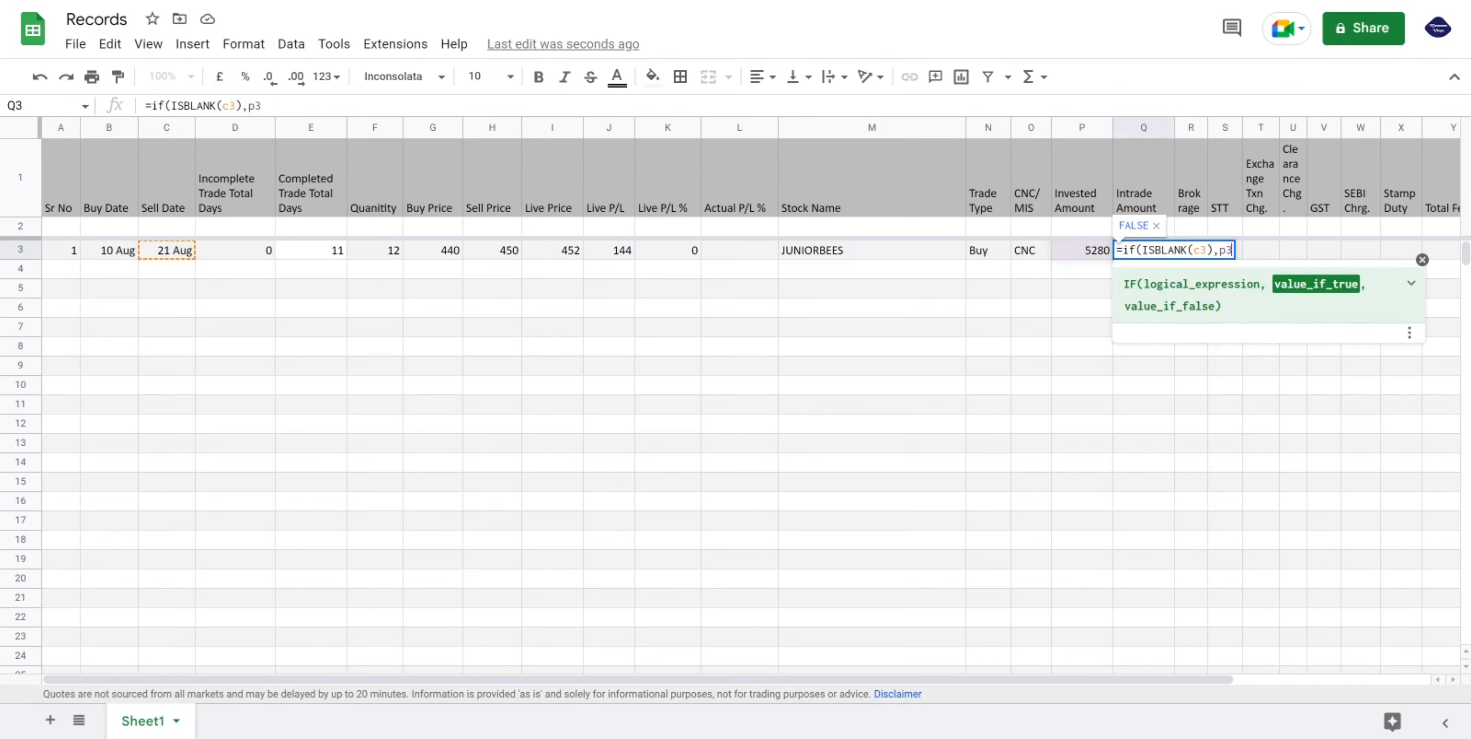
{"action": "type", "text": ",0)"}
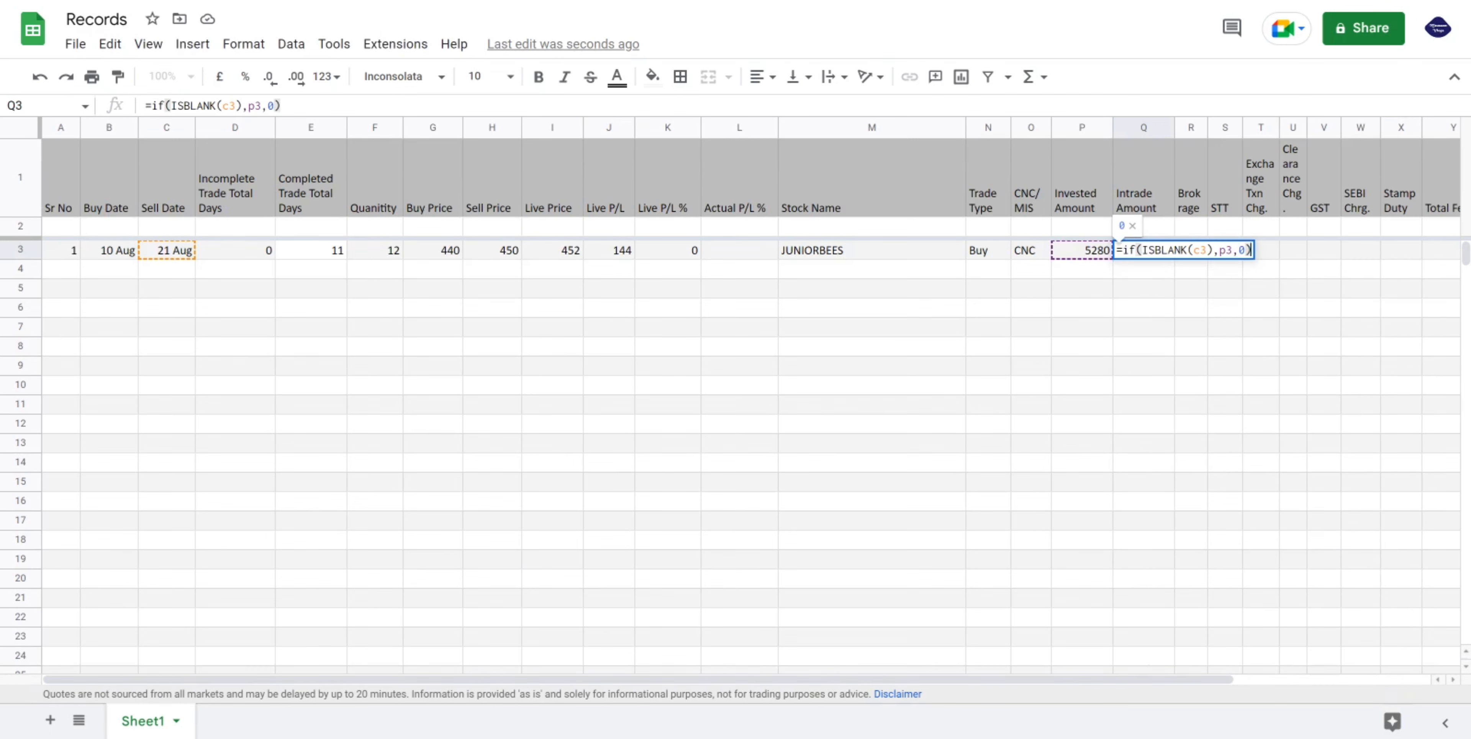
{"action": "key", "text": "Tab"}
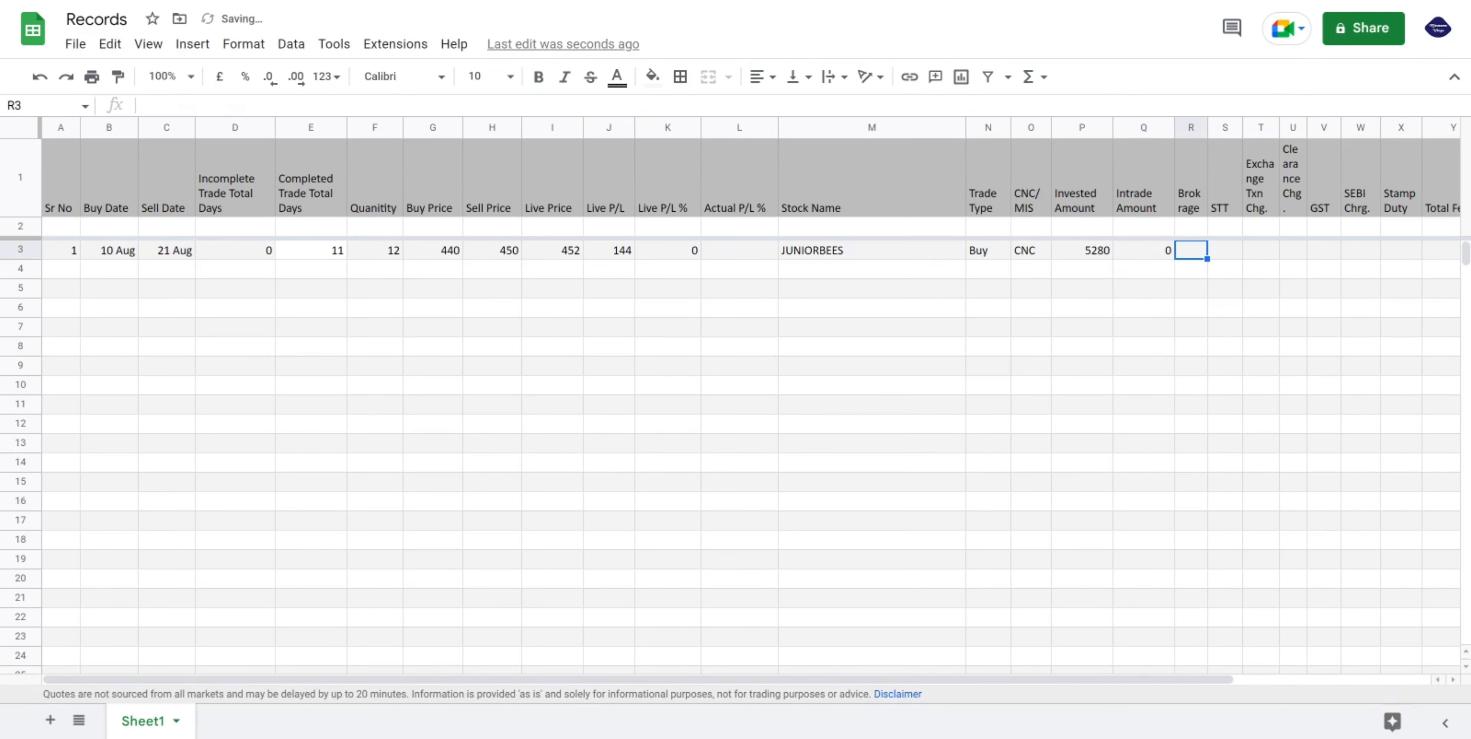
{"action": "left_click", "coordinate": [1145, 254]}
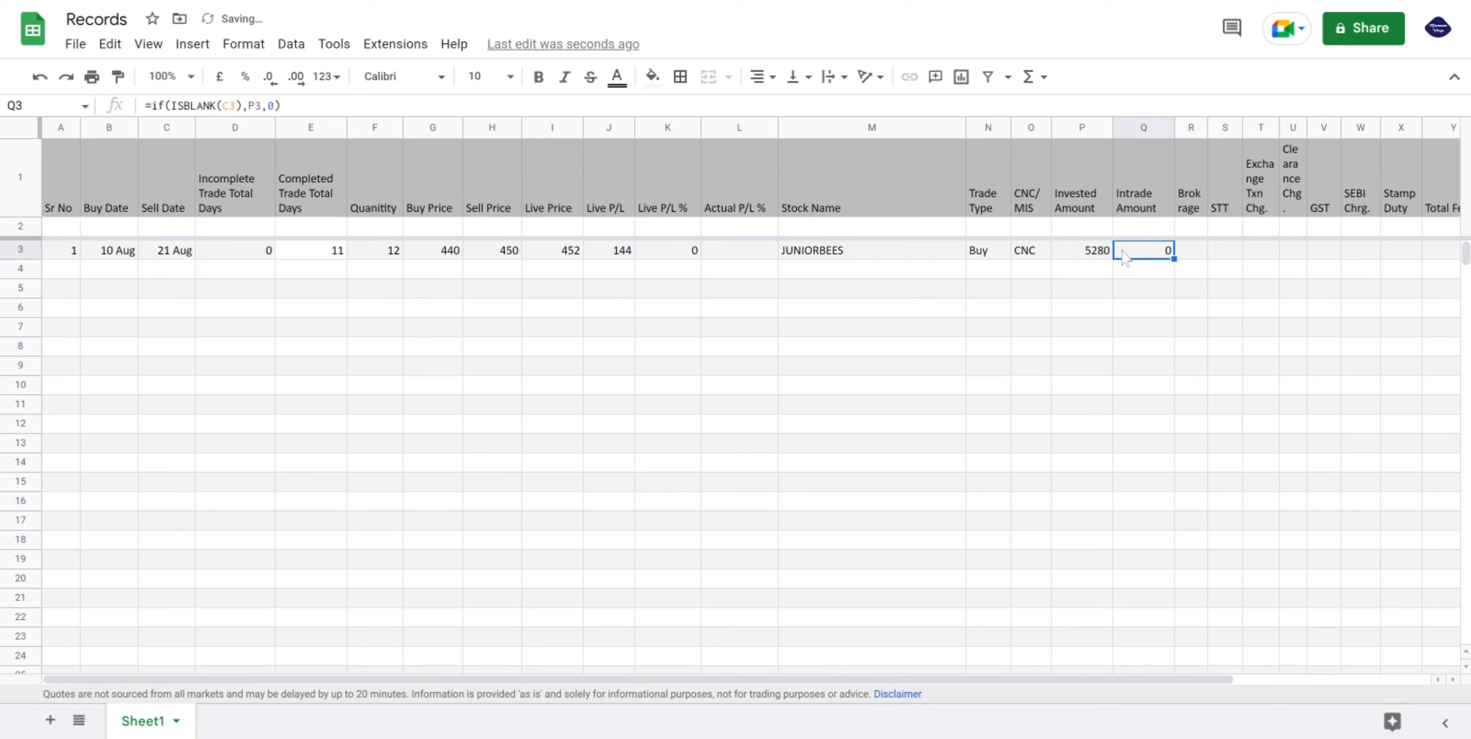
Enter 0 as the brokerage in R3.
{"action": "left_click", "coordinate": [1190, 252]}
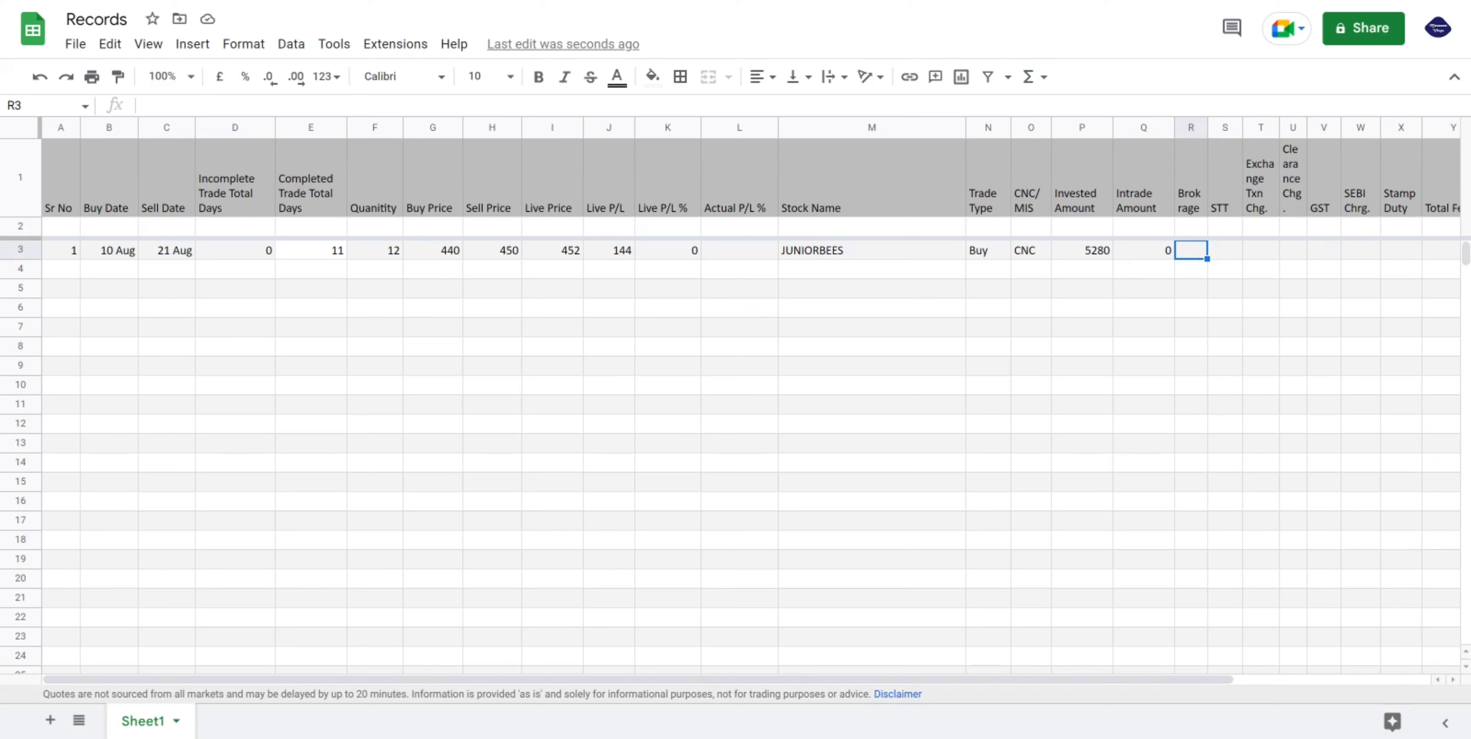
{"action": "type", "text": "0"}
{"action": "key", "text": "Tab"}
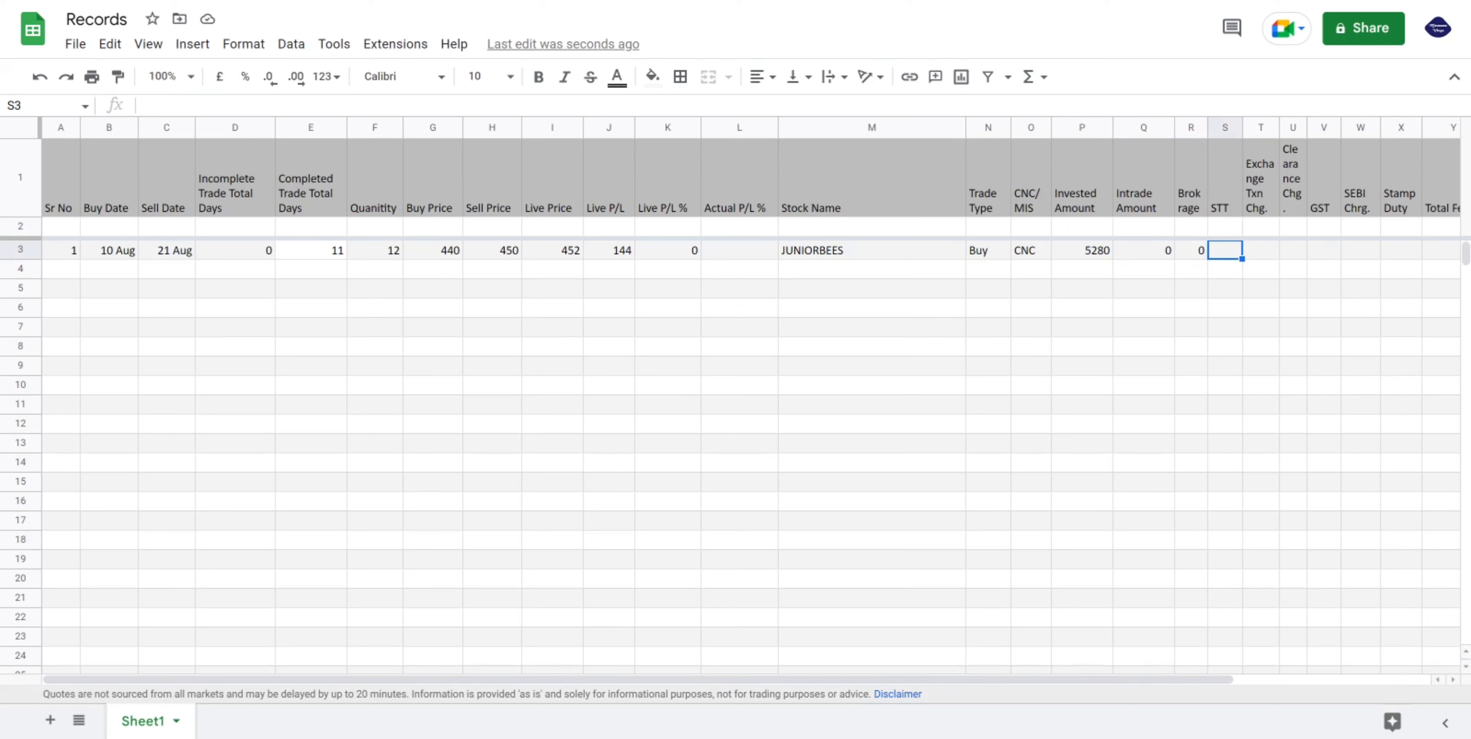
Enter the STT formula =ROUND(((F3*G3)/100*0.1)+((F3*H3)/100*0.1)) in S3.
{"action": "type", "text": "="}
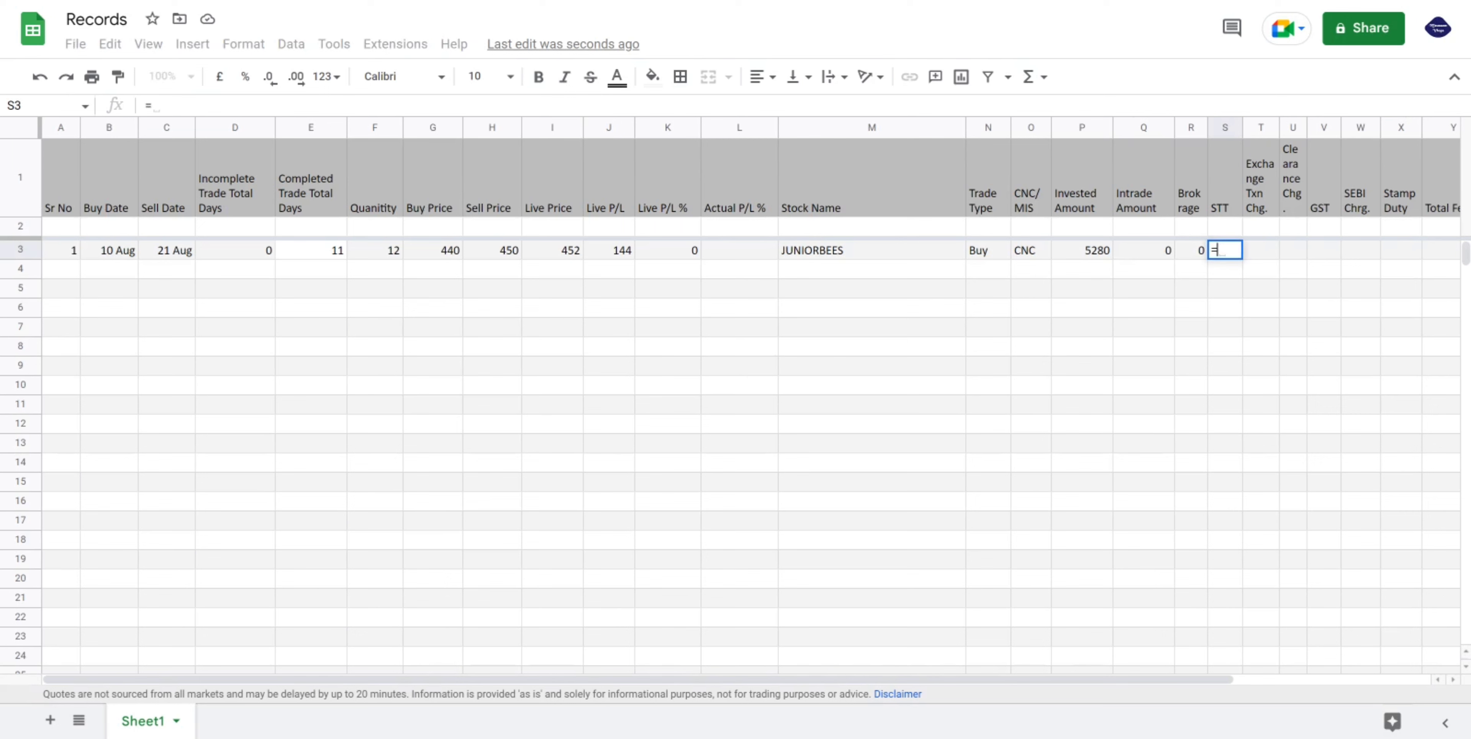
{"action": "type", "text": "R"}
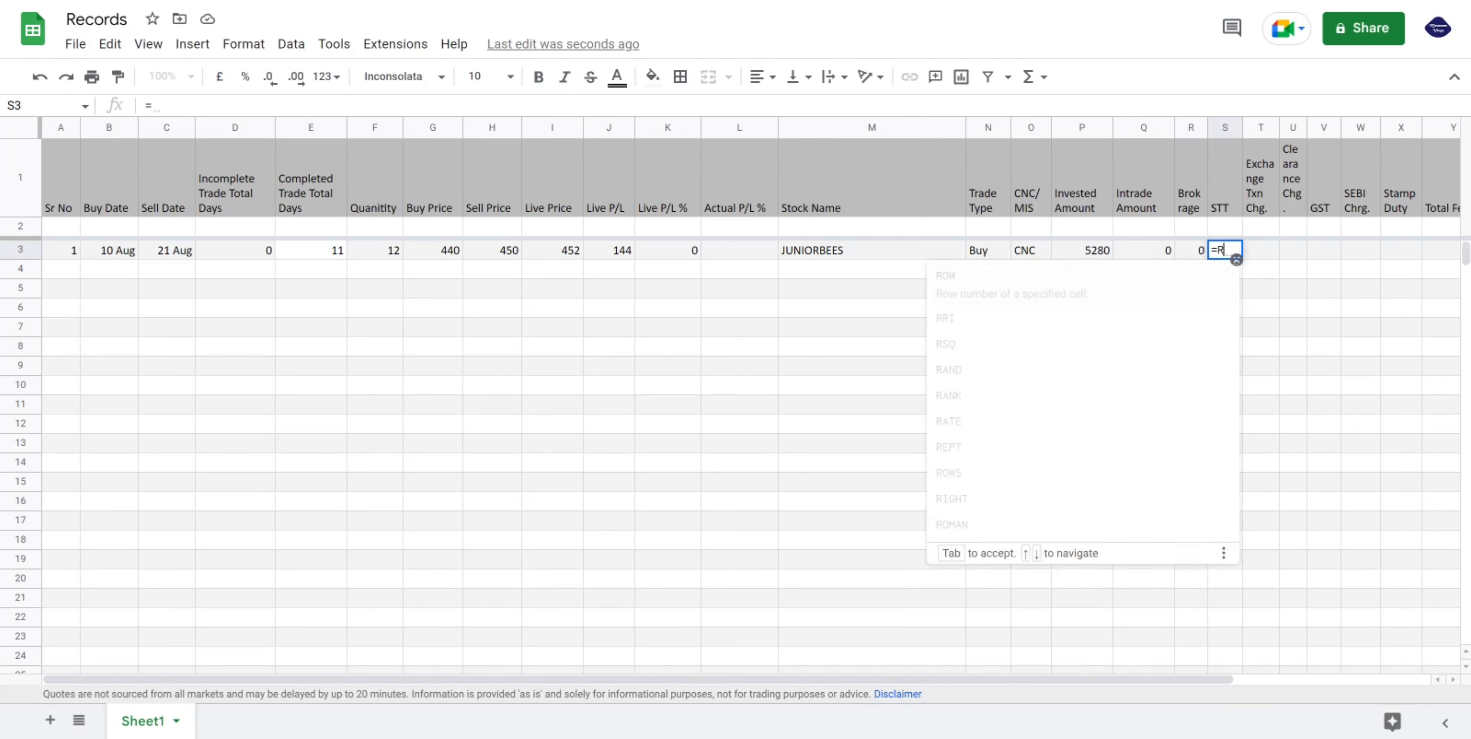
{"action": "type", "text": "OUND("}
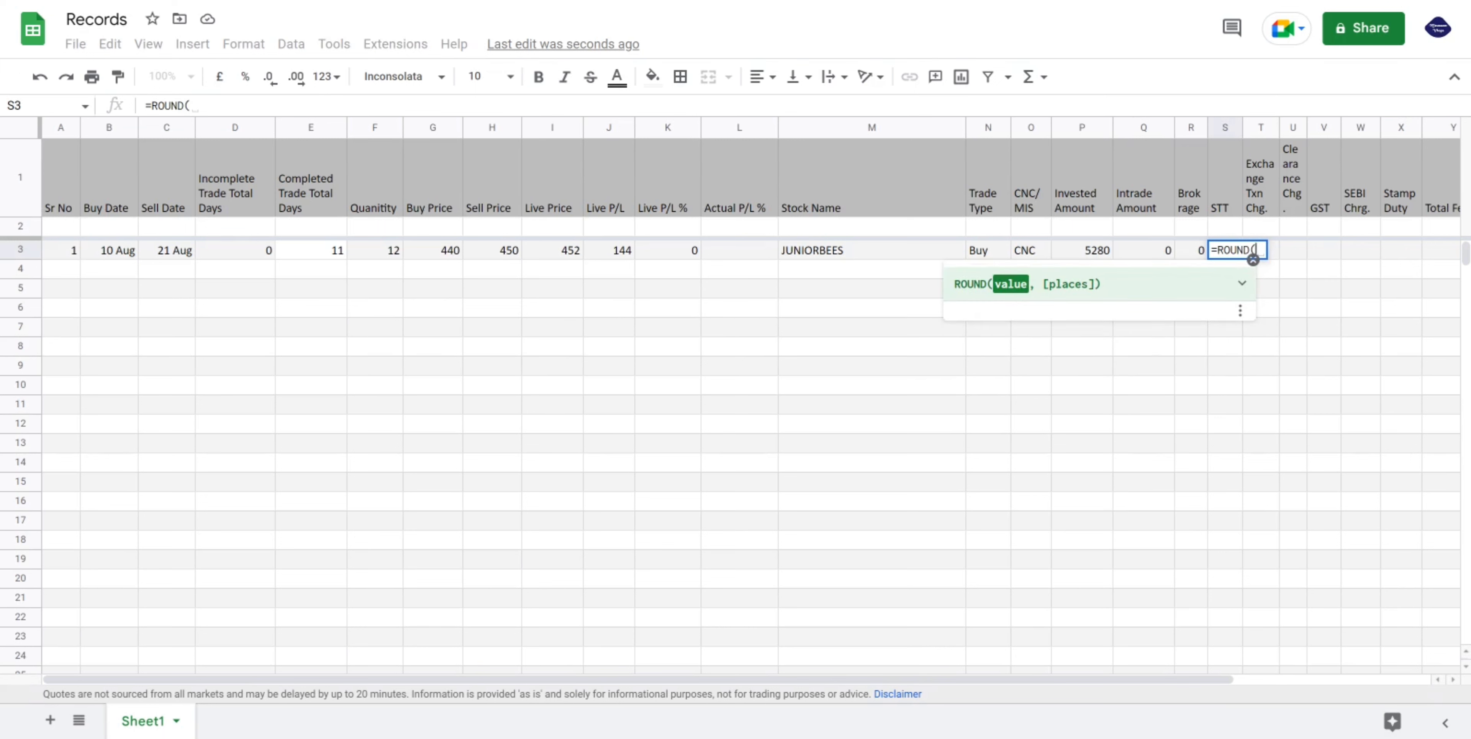
{"action": "type", "text": "(("}
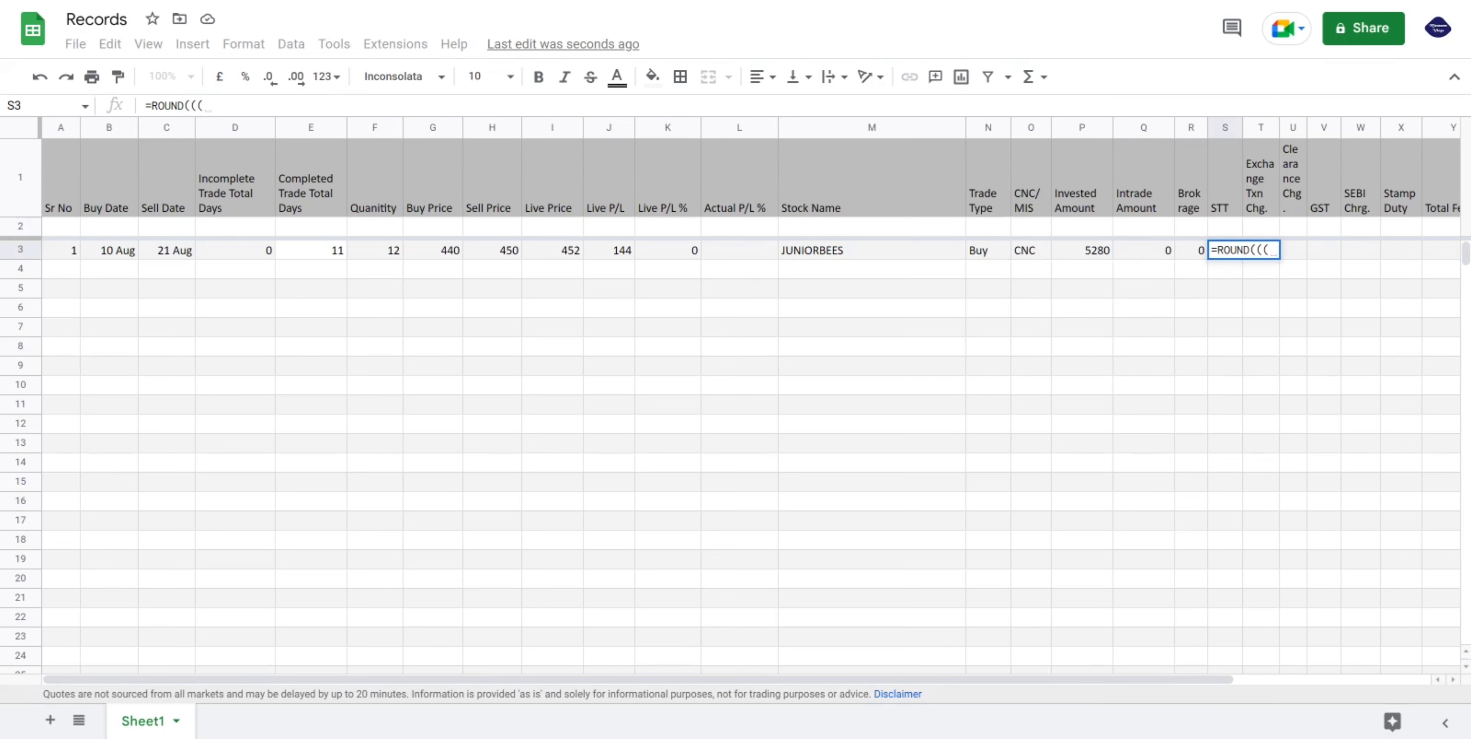
{"action": "type", "text": "f3*"}
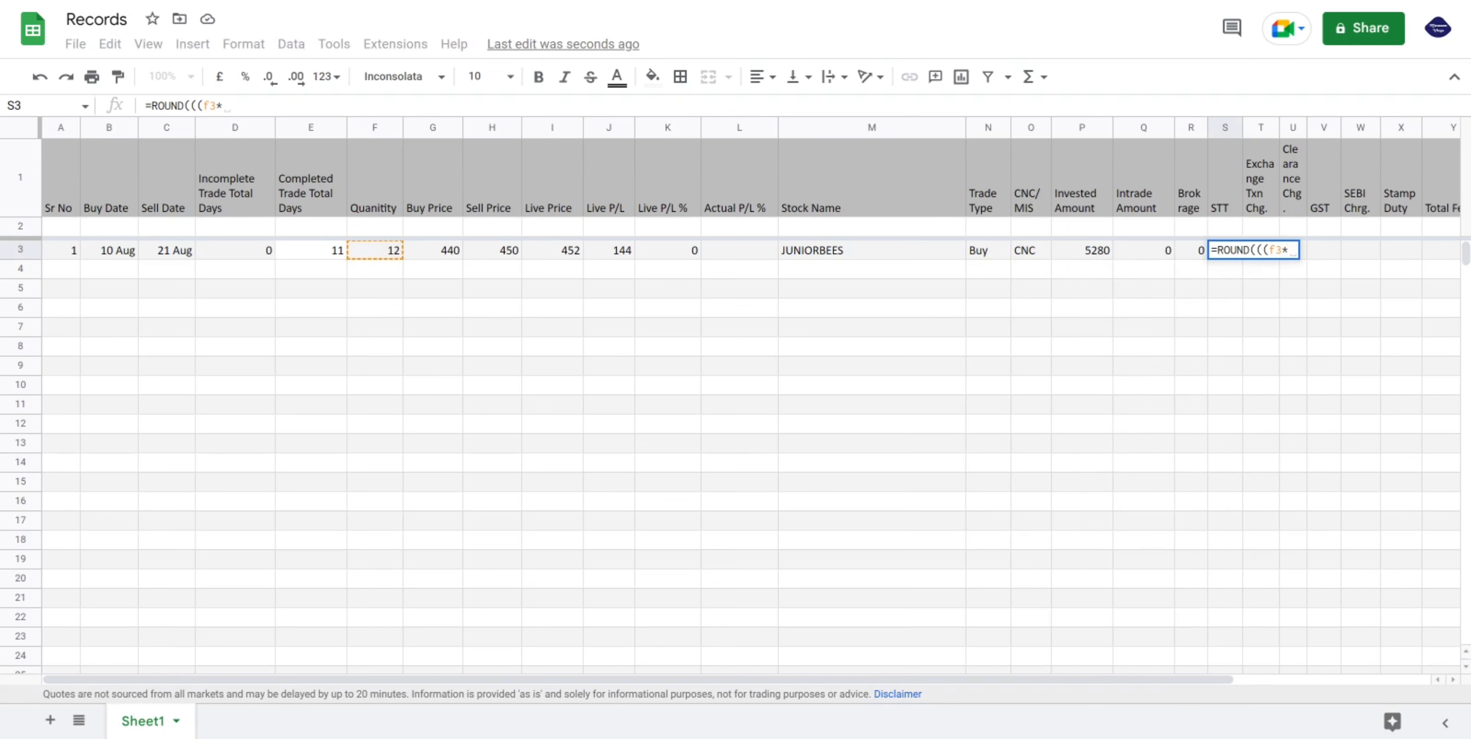
{"action": "type", "text": "g3)"}
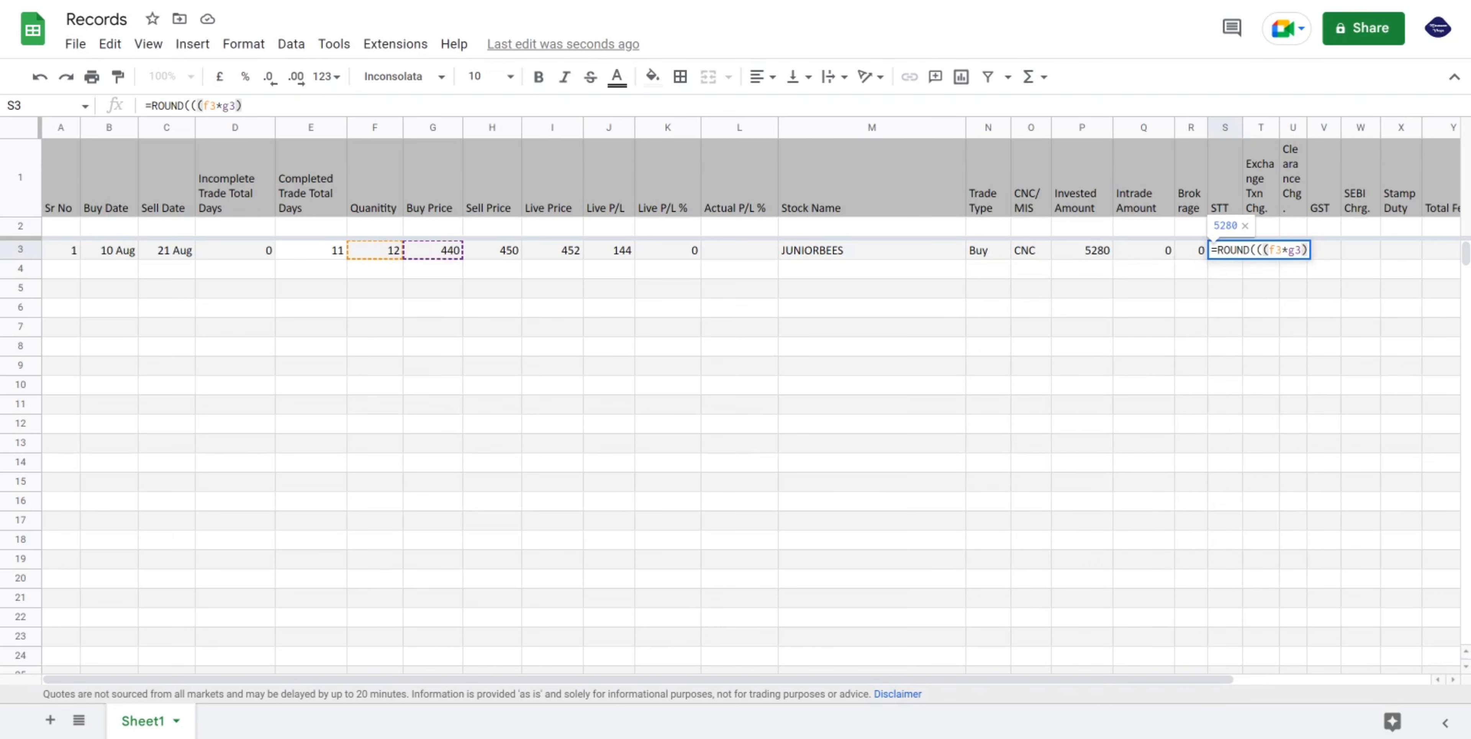
{"action": "type", "text": "/100"}
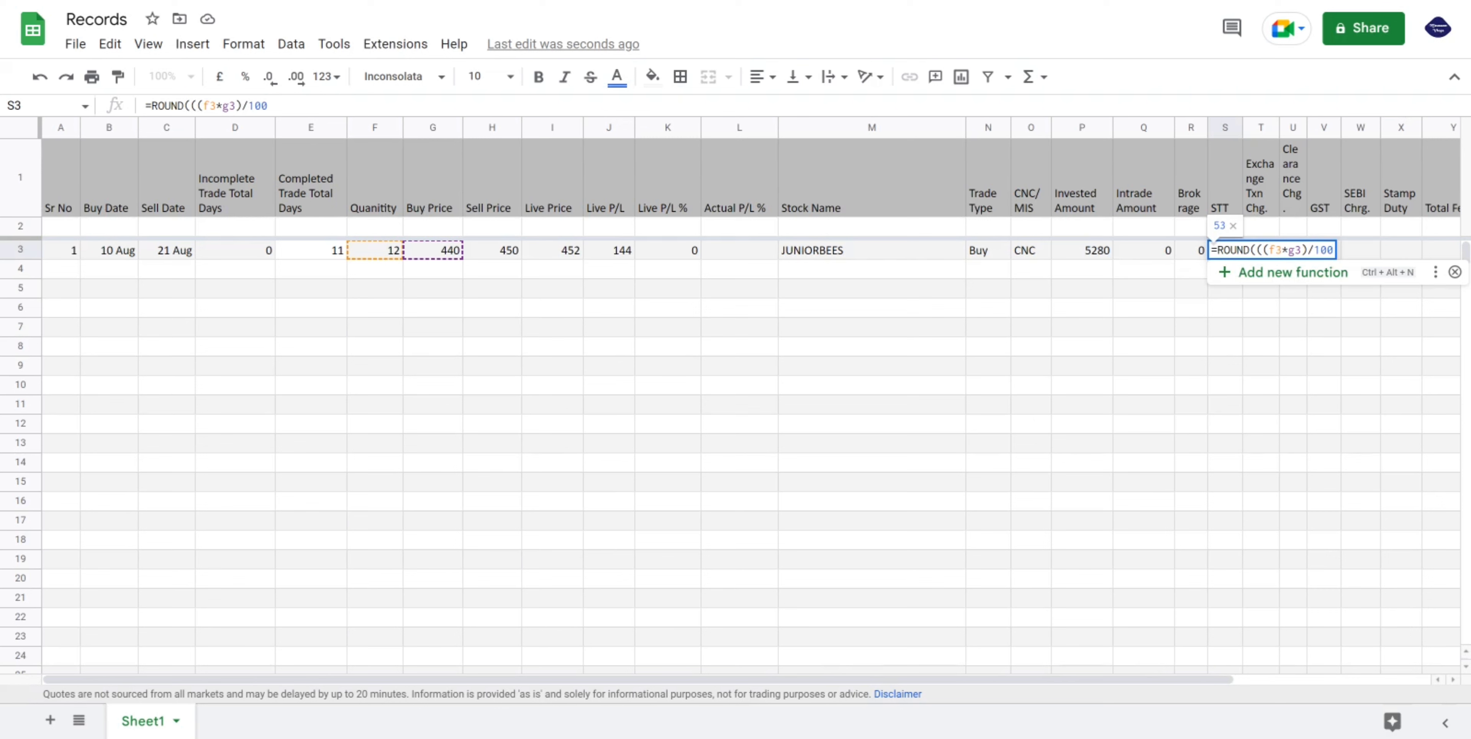
{"action": "type", "text": "*0.1)+("}
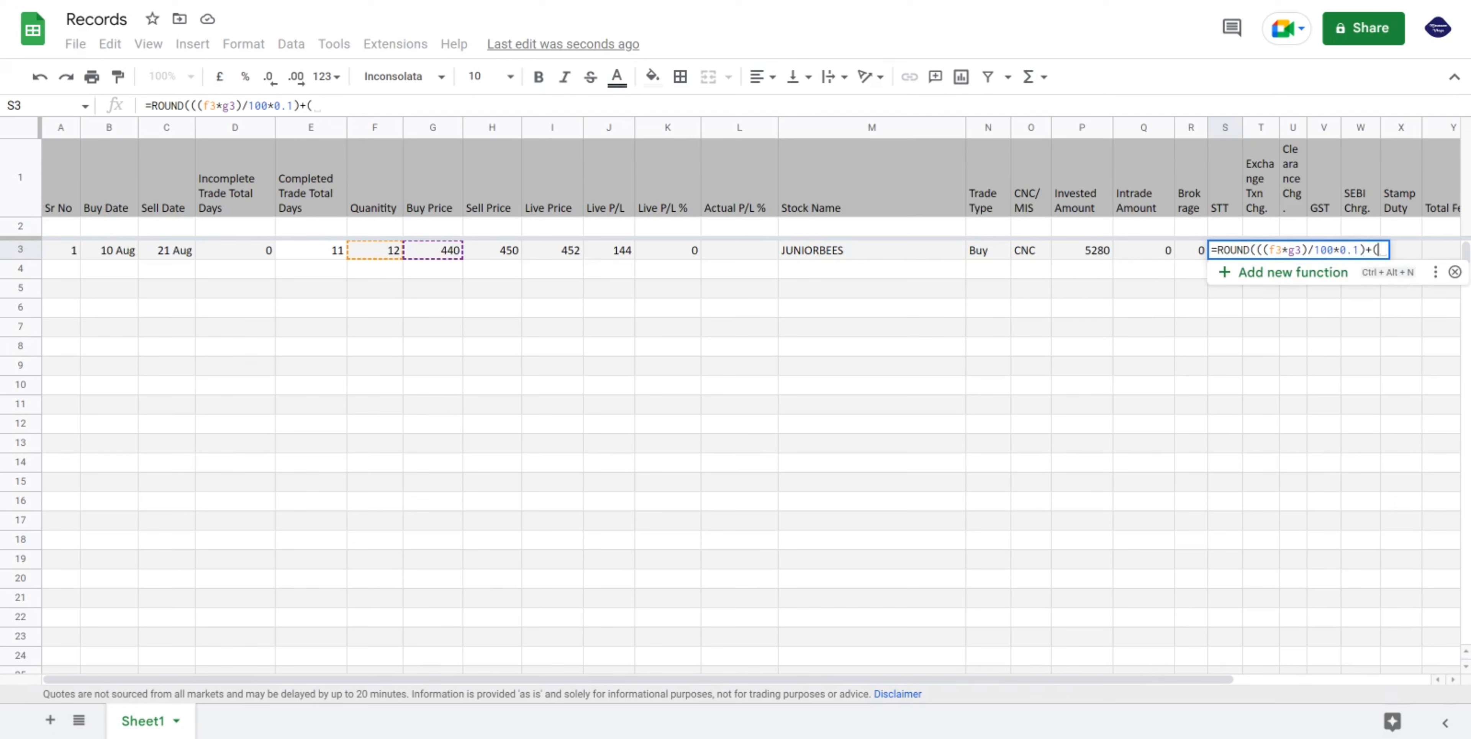
{"action": "type", "text": "("}
{"action": "type", "text": "f3*h3"}
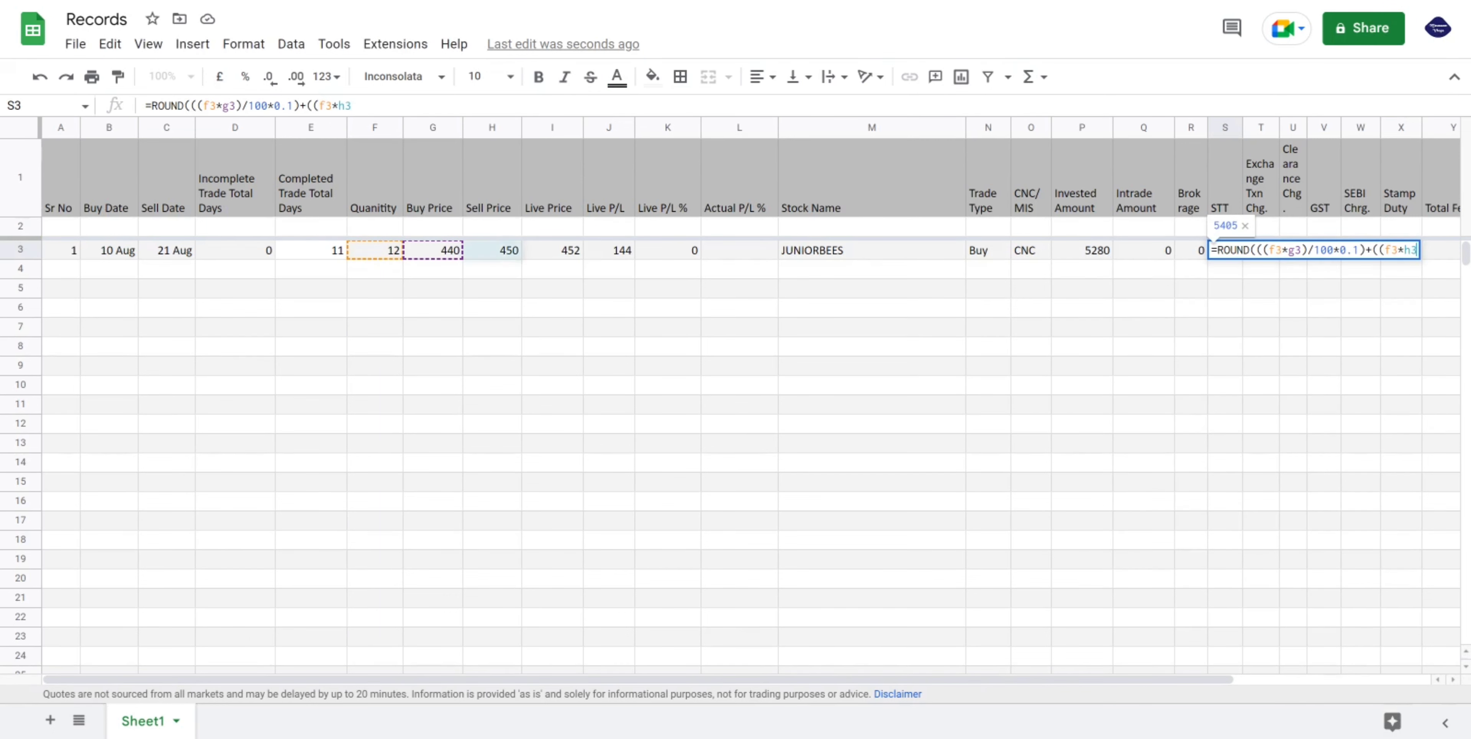
{"action": "type", "text": ")/100*0.1)"}
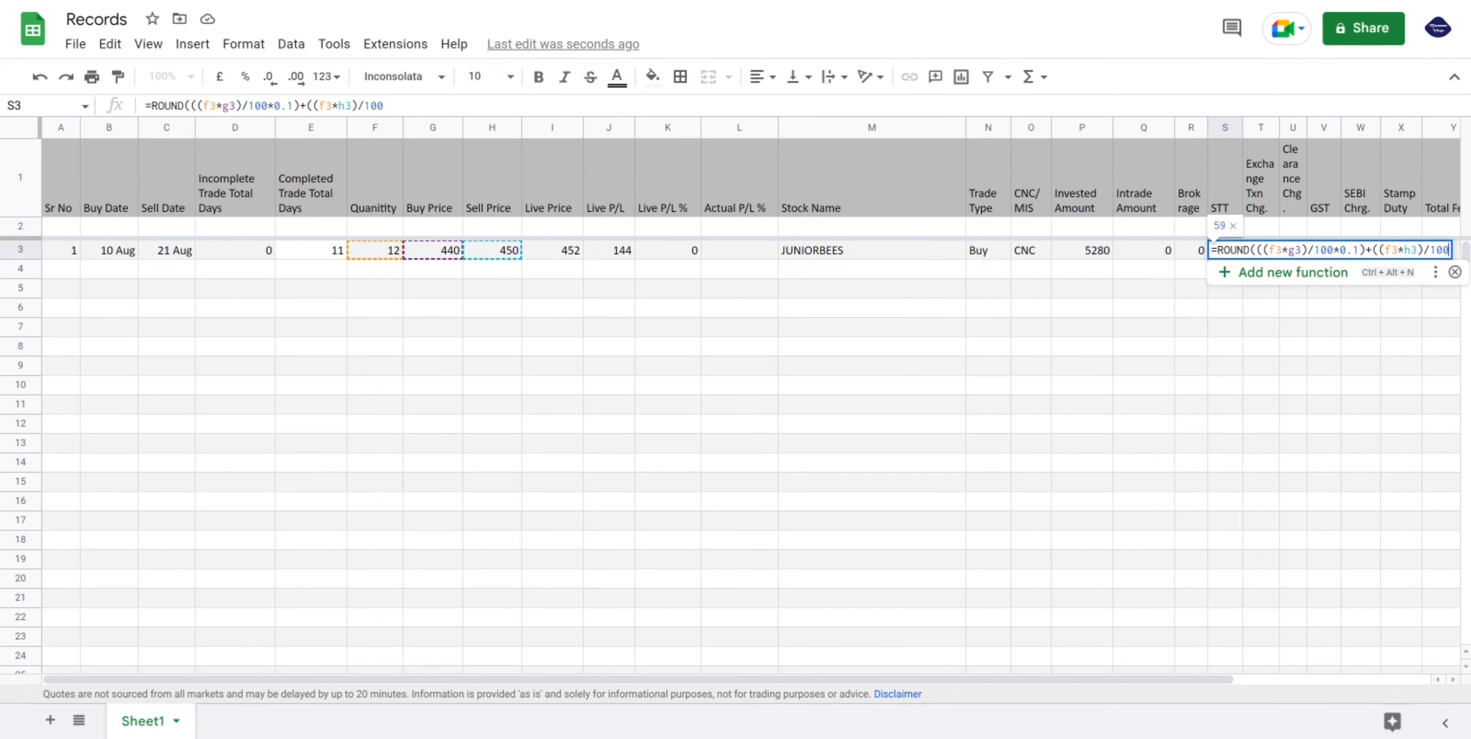
{"action": "type", "text": ")"}
{"action": "key", "text": "Return"}
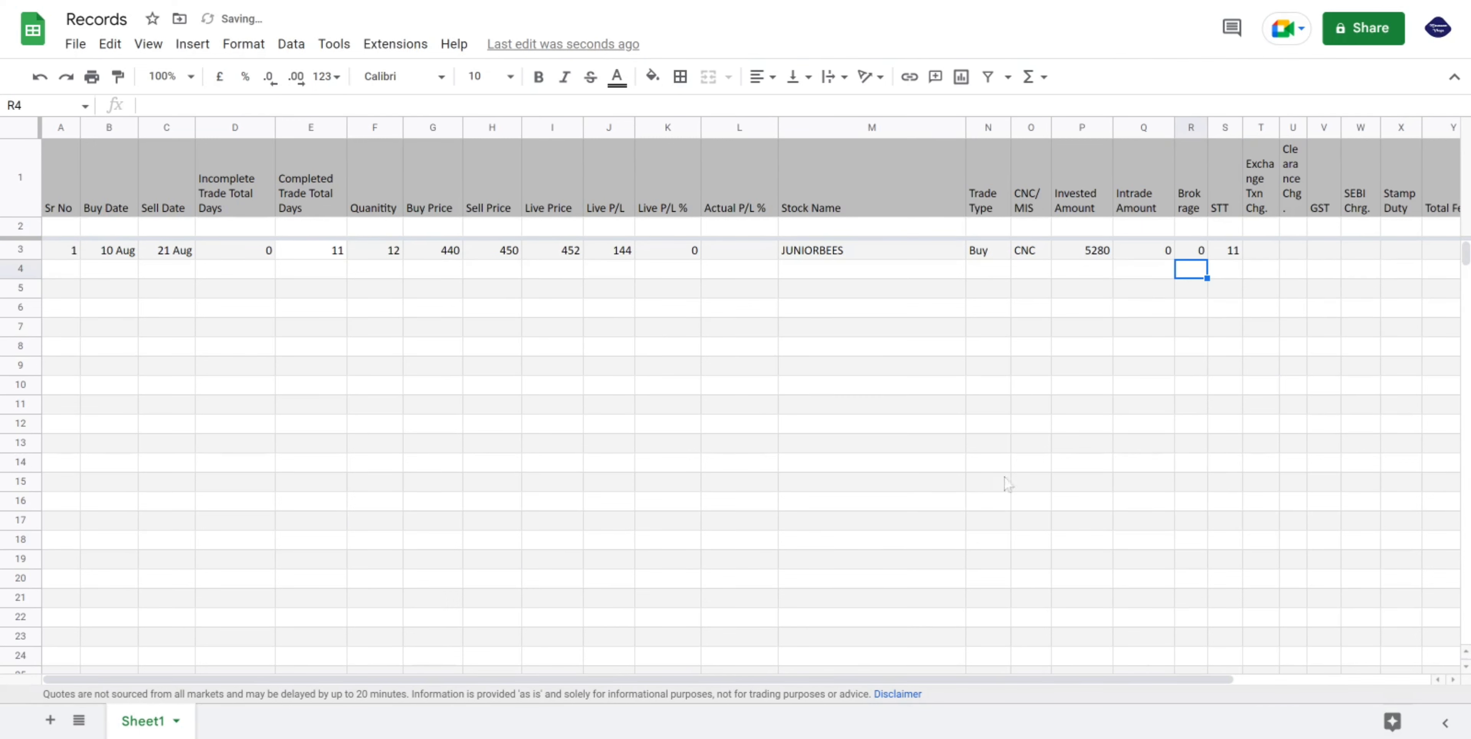
{"action": "key", "text": "Up"}
Enter the Exchange Txn Chg. formula =((F3*G3)/100*0.00345)+((F3*H3)/100*0.00345) in T3.
{"action": "left_click", "coordinate": [1257, 260]}
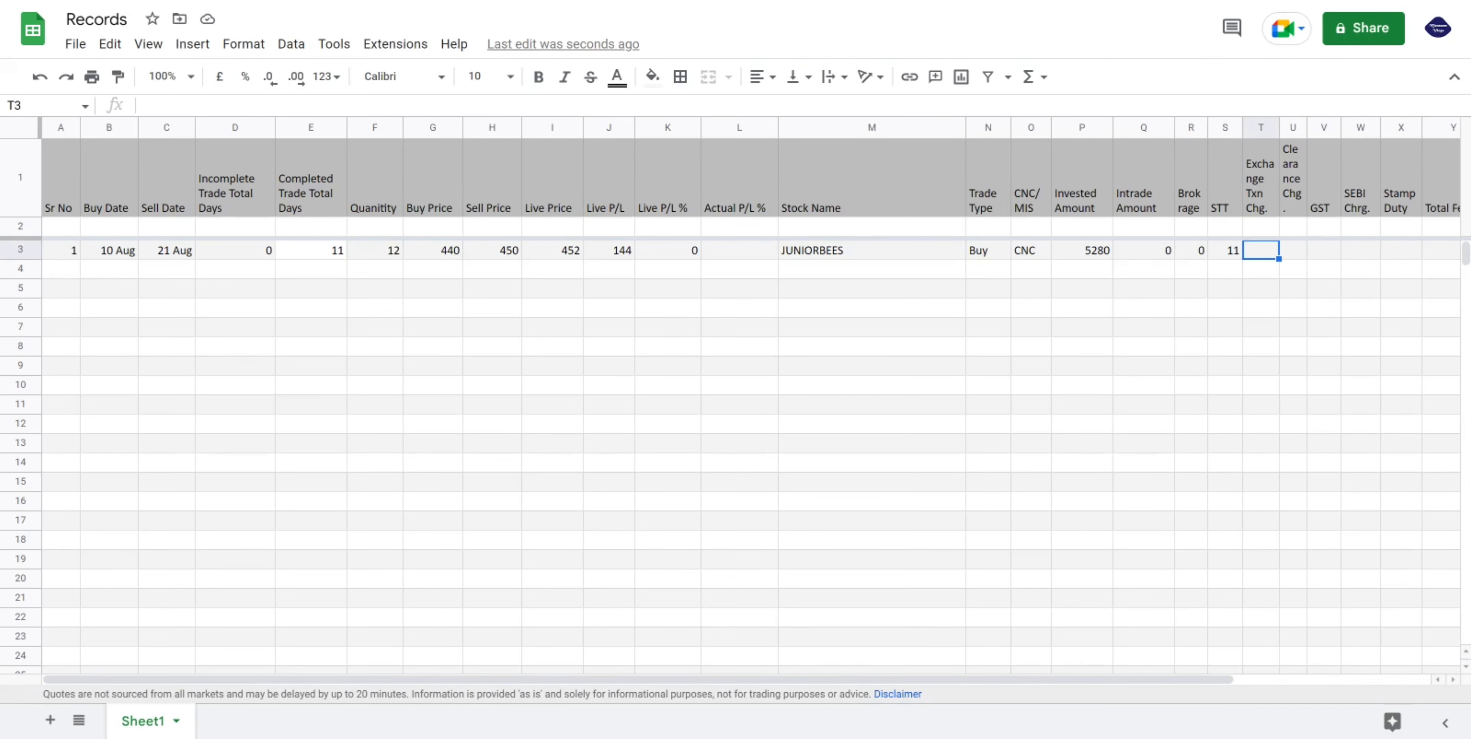
{"action": "type", "text": "=((f3*g"}
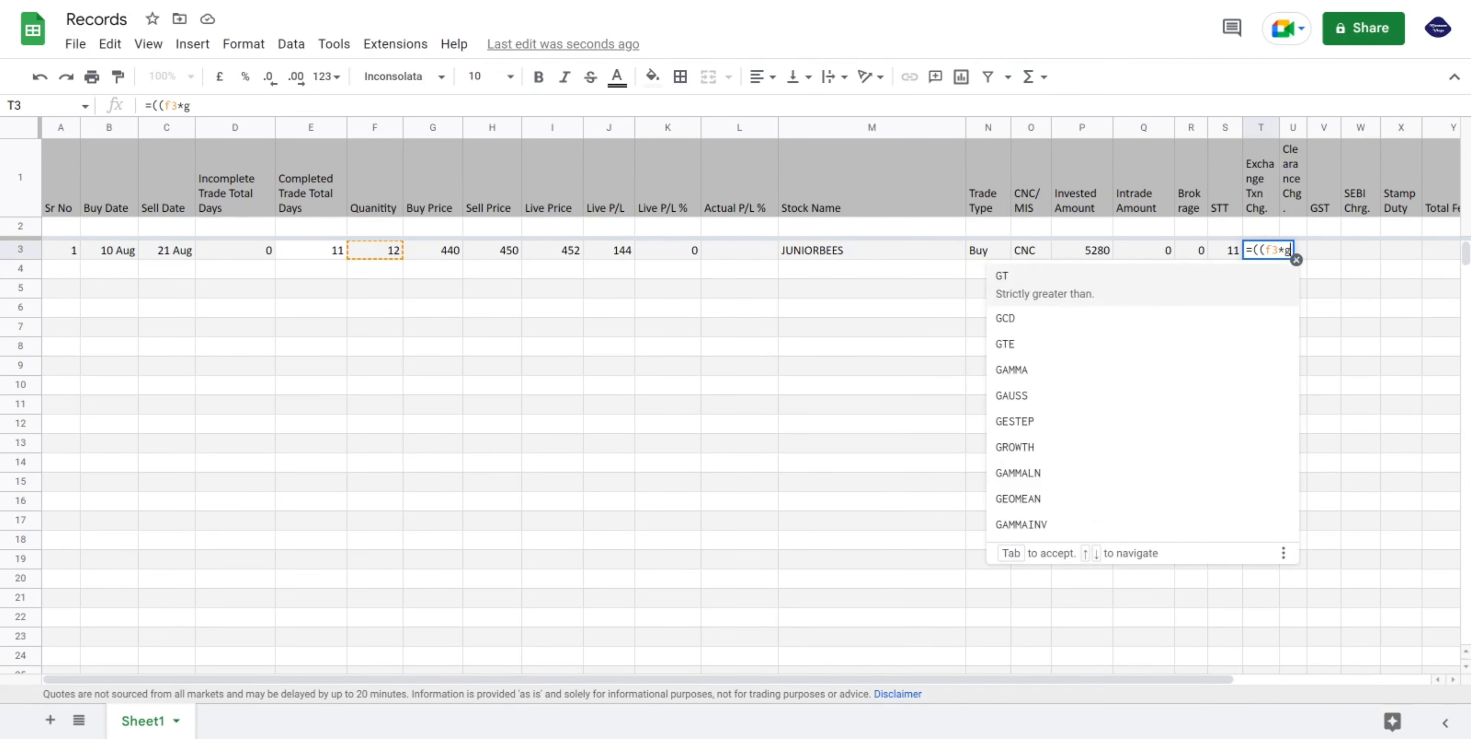
{"action": "type", "text": "3)/100*0"}
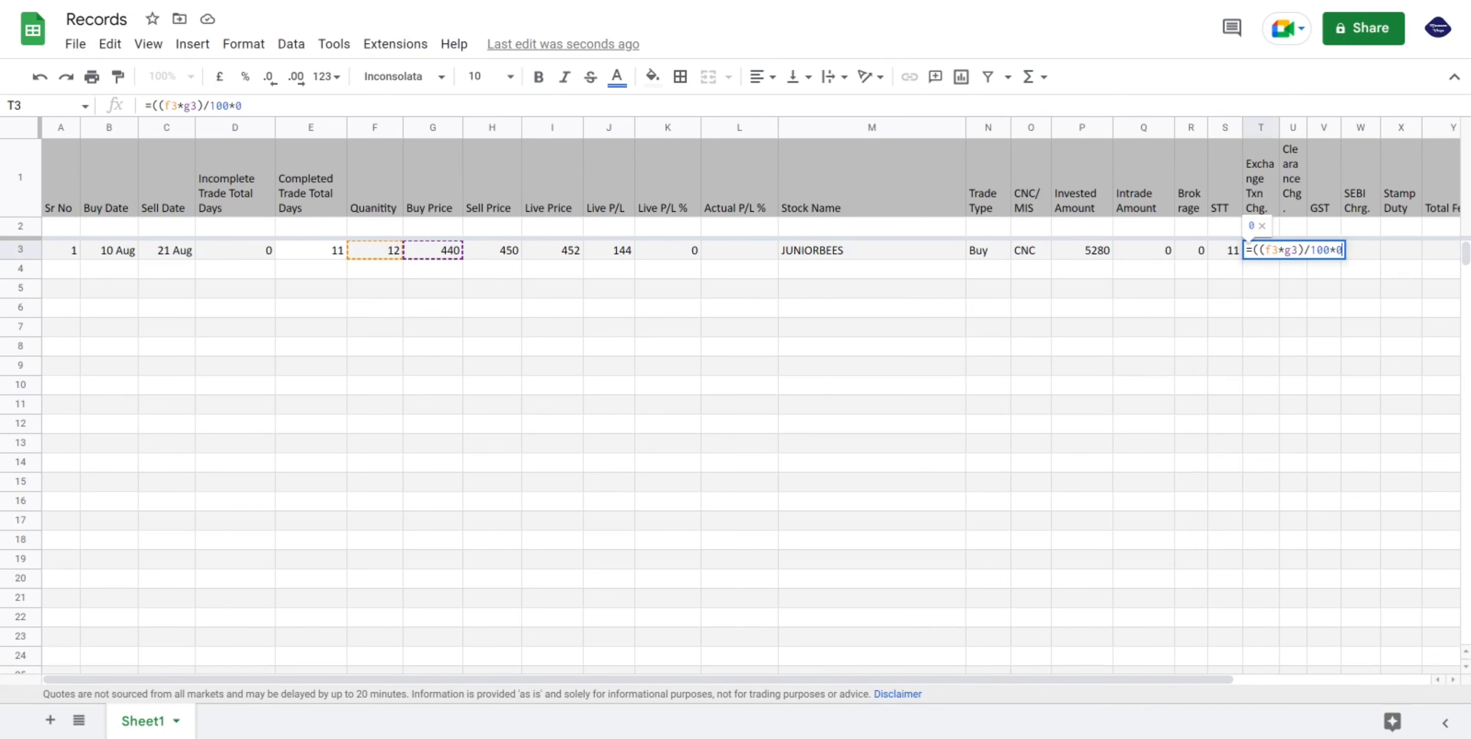
{"action": "type", "text": ".00345)+(("}
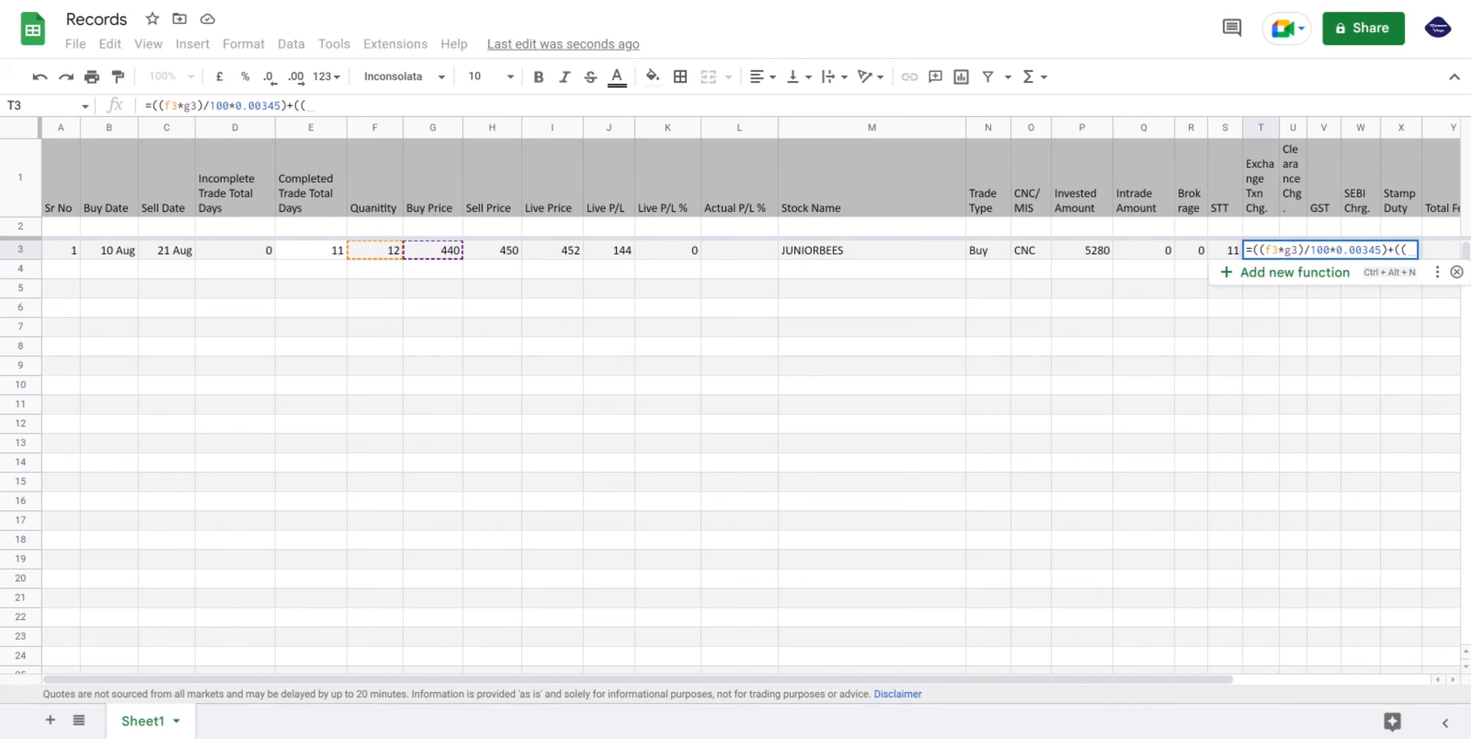
{"action": "type", "text": "f3*h3)"}
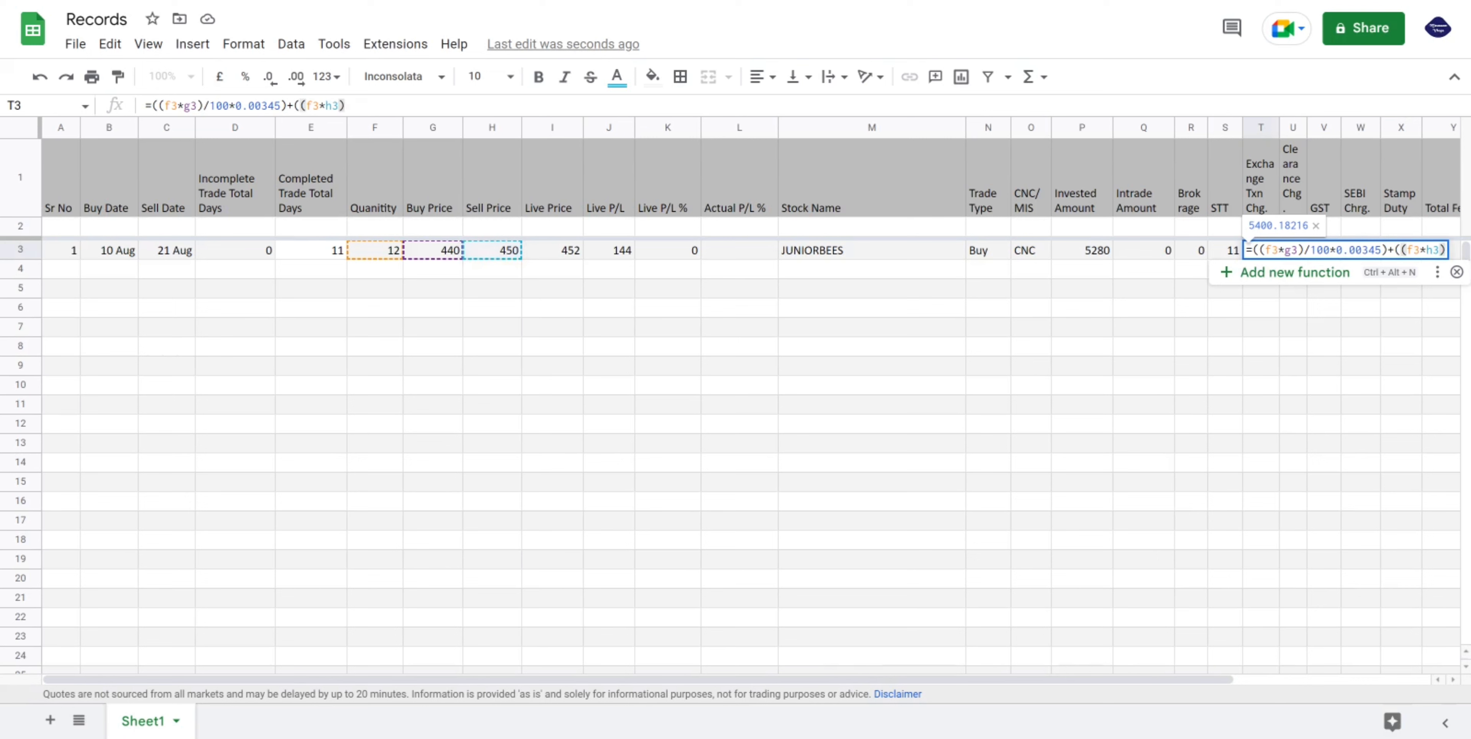
{"action": "type", "text": "/100*"}
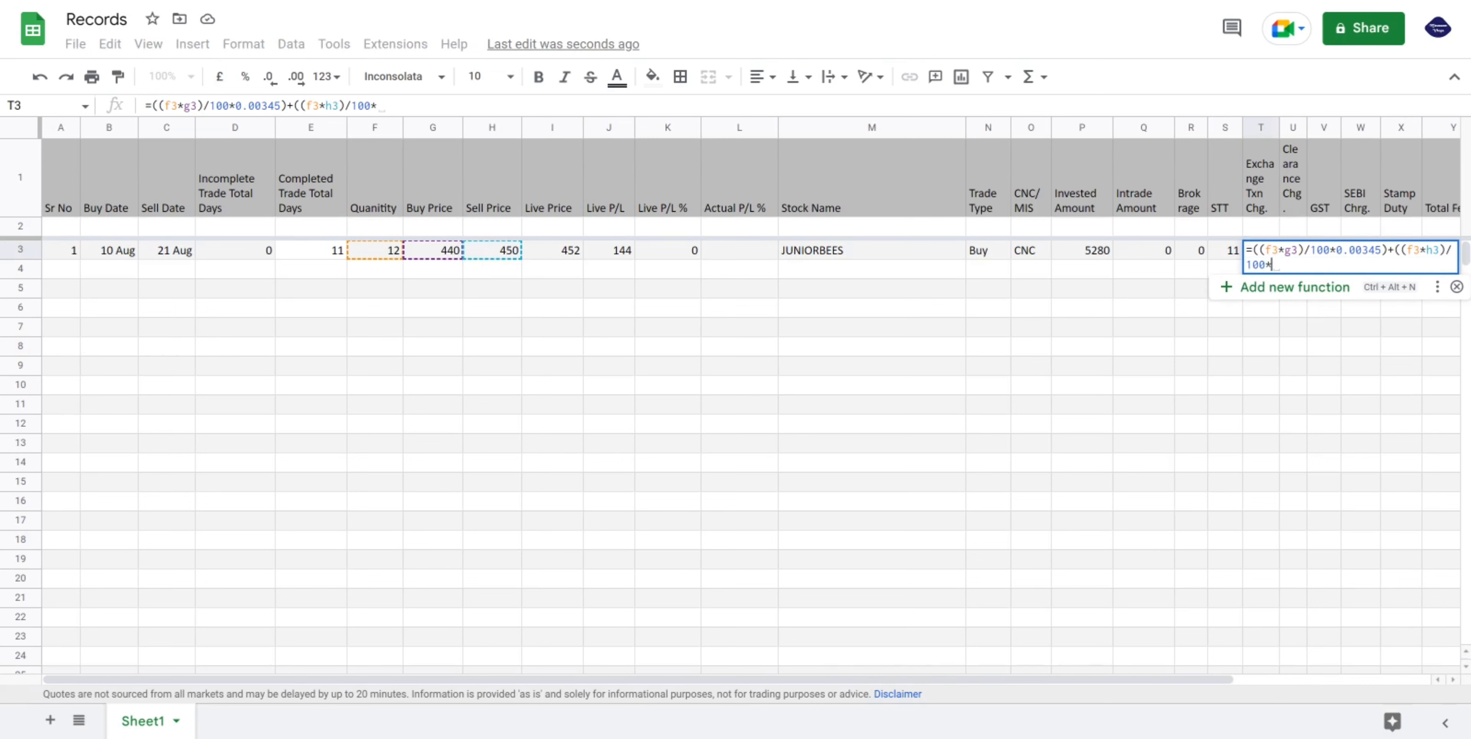
{"action": "type", "text": "0.00345"}
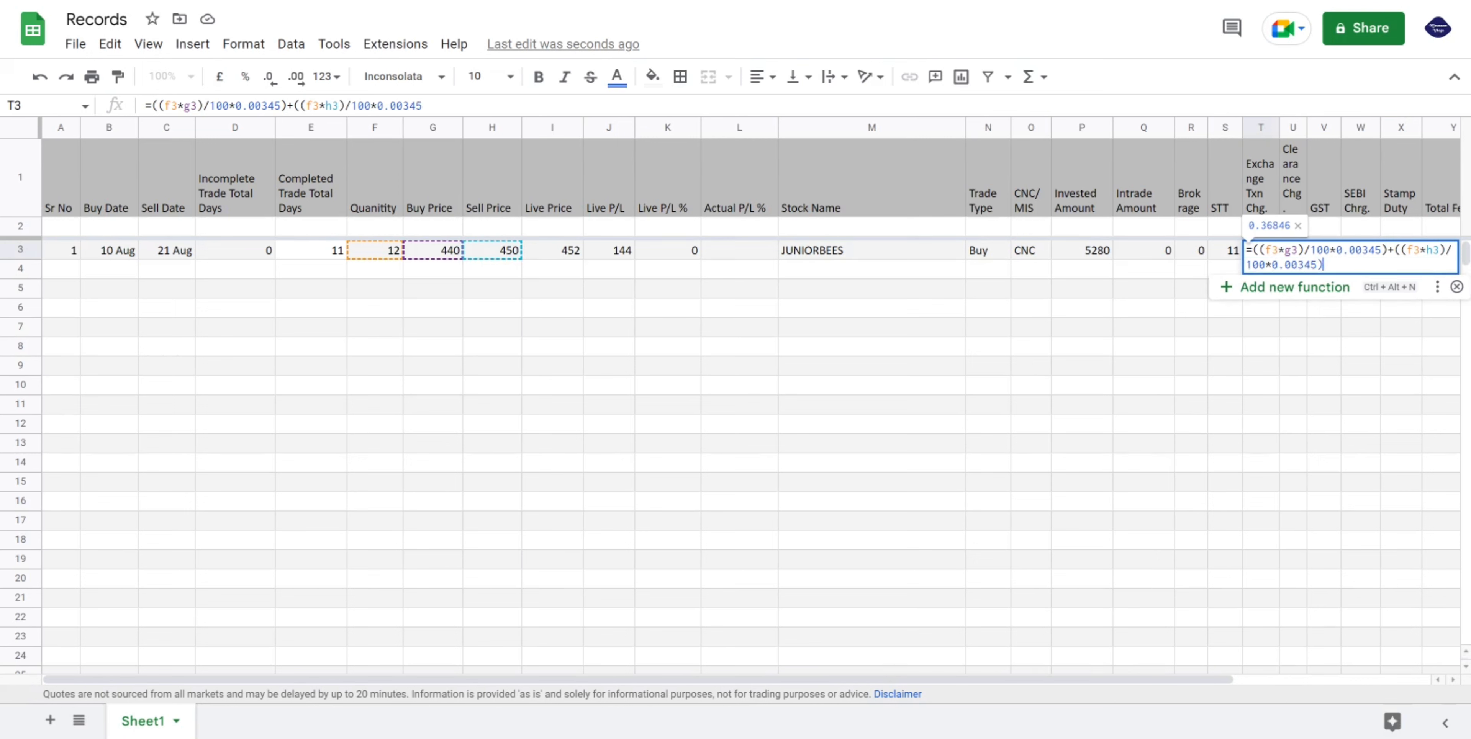
{"action": "type", "text": ")"}
{"action": "key", "text": "Tab"}
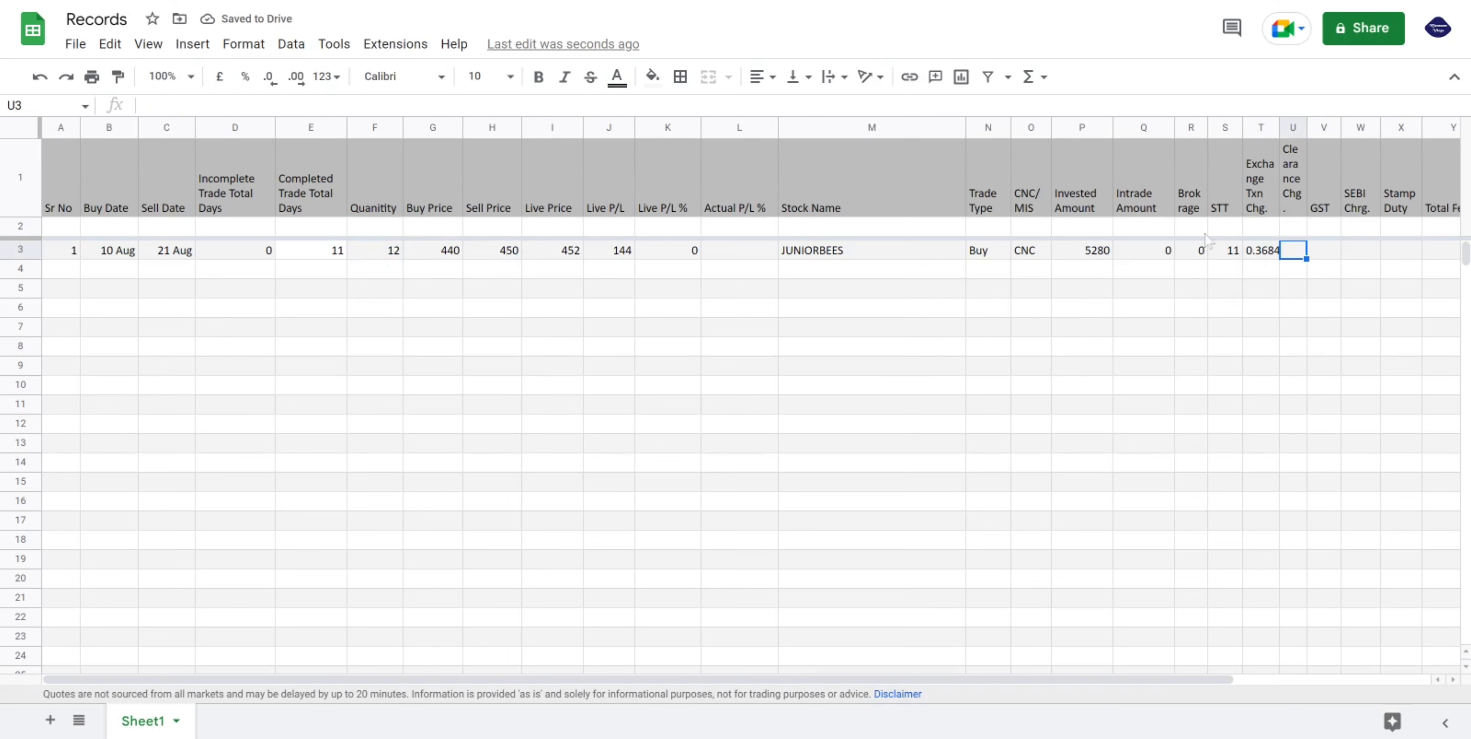
Enter 0 as the Clearance Chg. in U3.
{"action": "key", "text": "Left"}
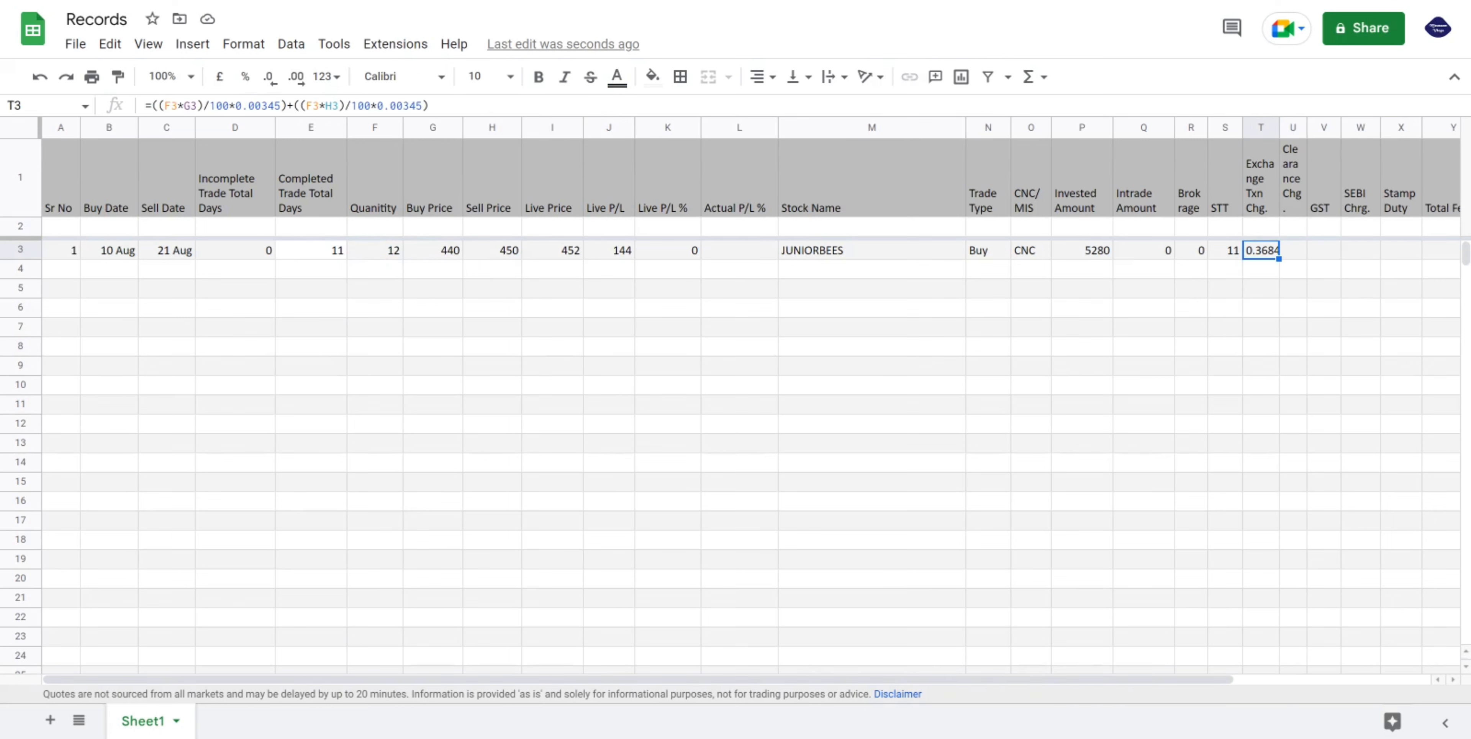
{"action": "key", "text": "Right"}
{"action": "type", "text": "0"}
{"action": "key", "text": "Tab"}
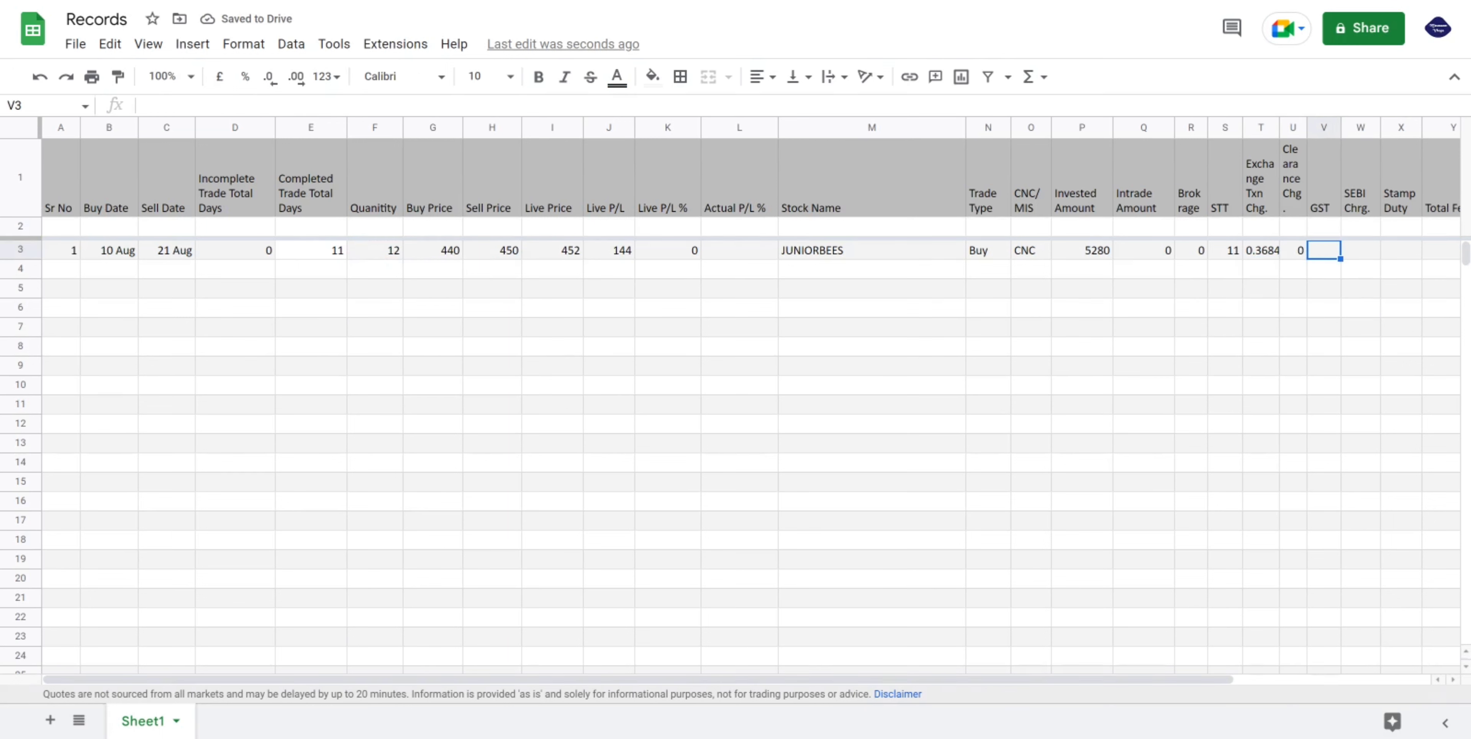
Write the GST formula =((f3*g3)/100*0.00345)+((f3*h3)/100*0.00345))/100*18 in V3.
{"action": "type", "text": "=((f3"}
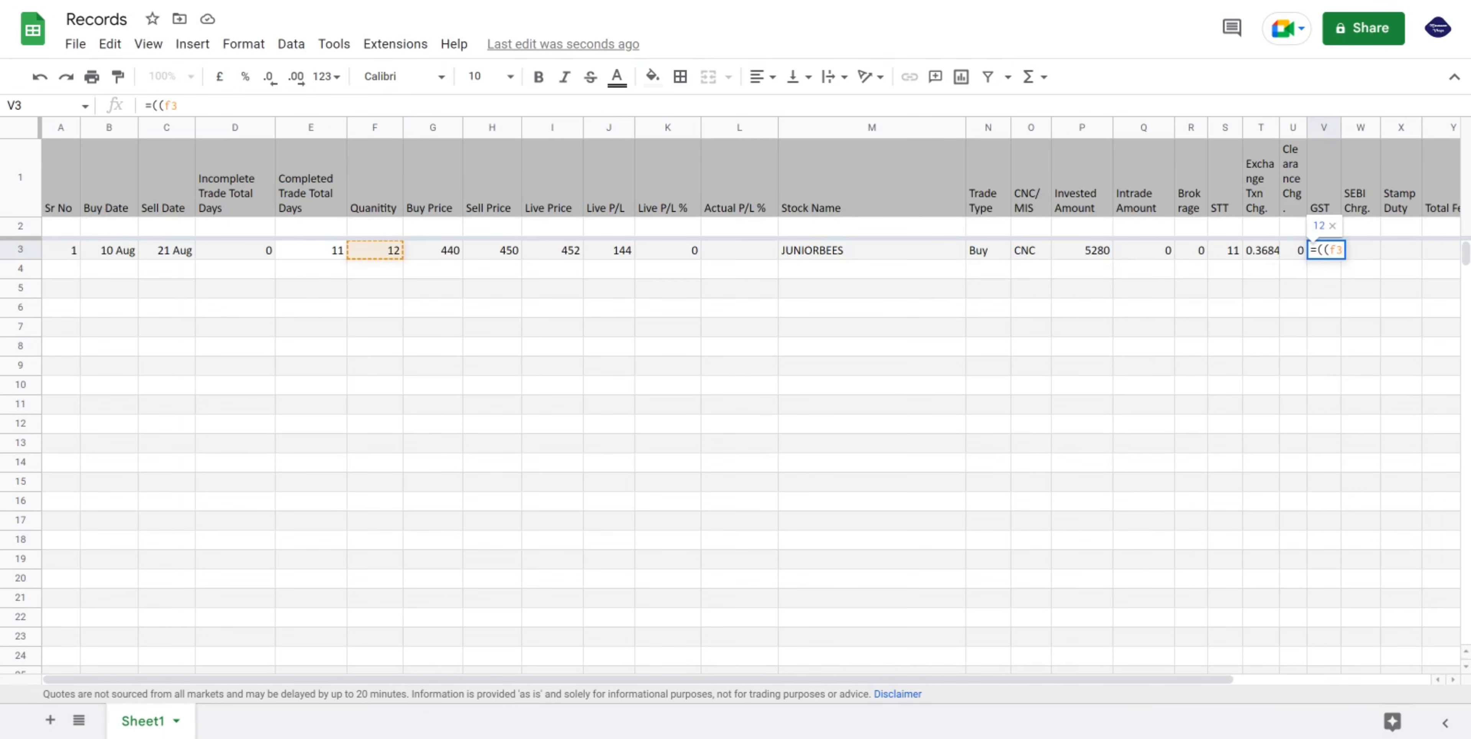
{"action": "type", "text": "*g3)/100"}
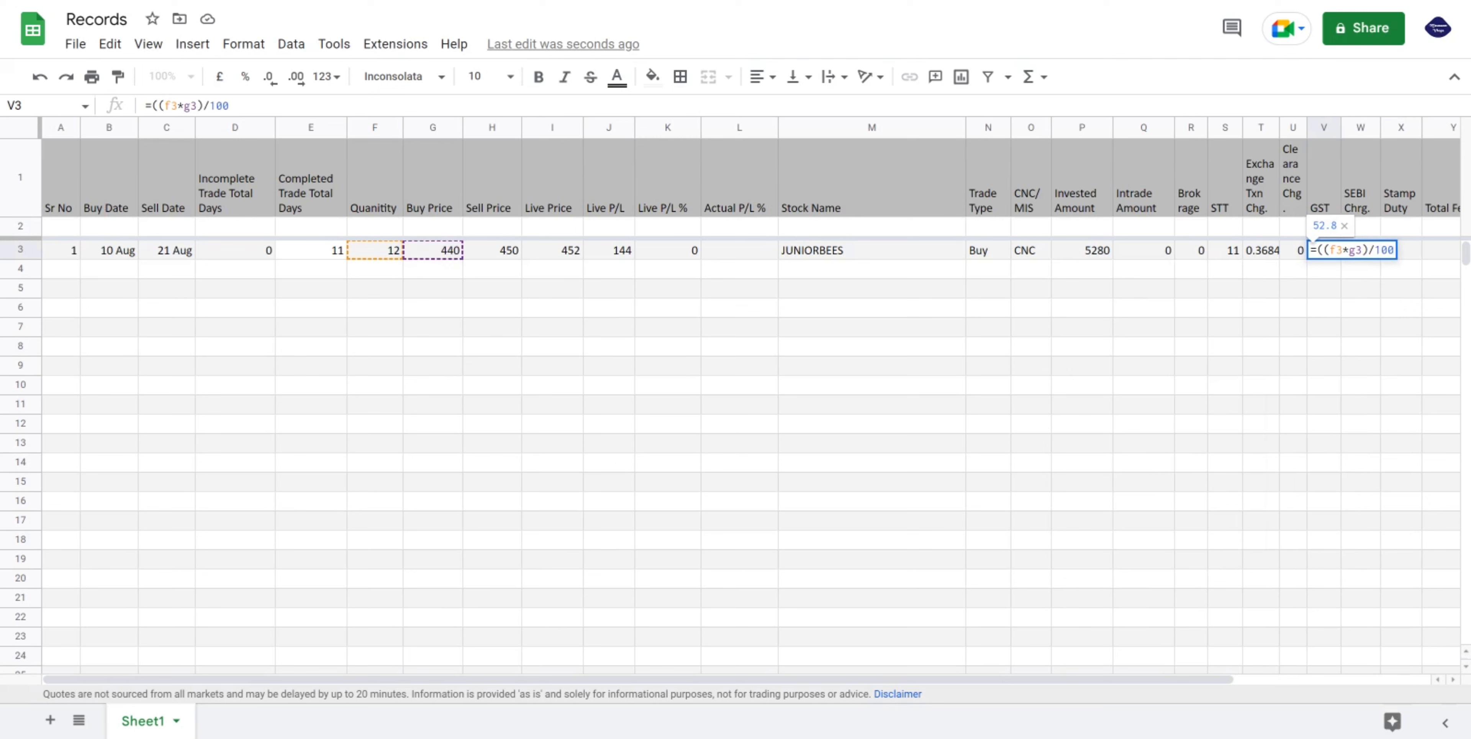
{"action": "type", "text": "*0.00"}
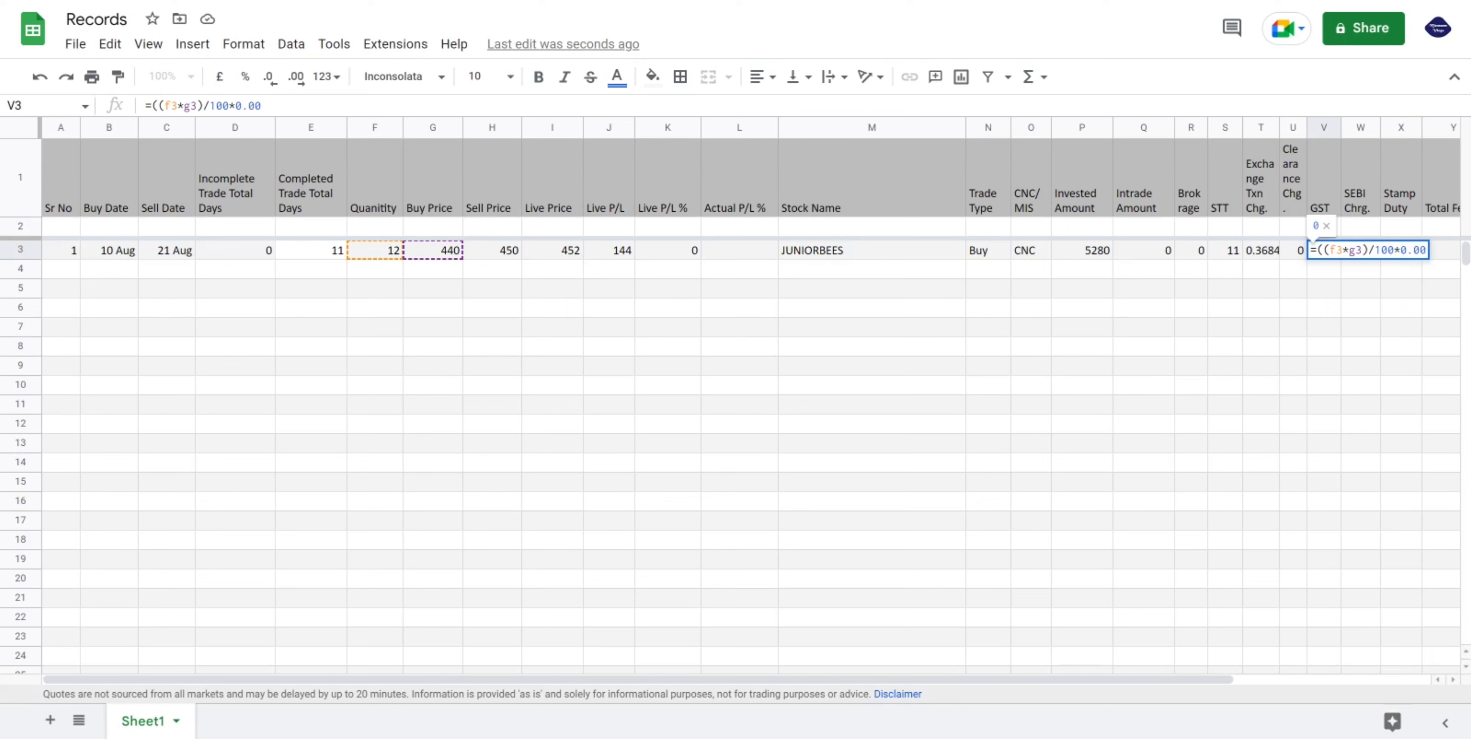
{"action": "type", "text": "345"}
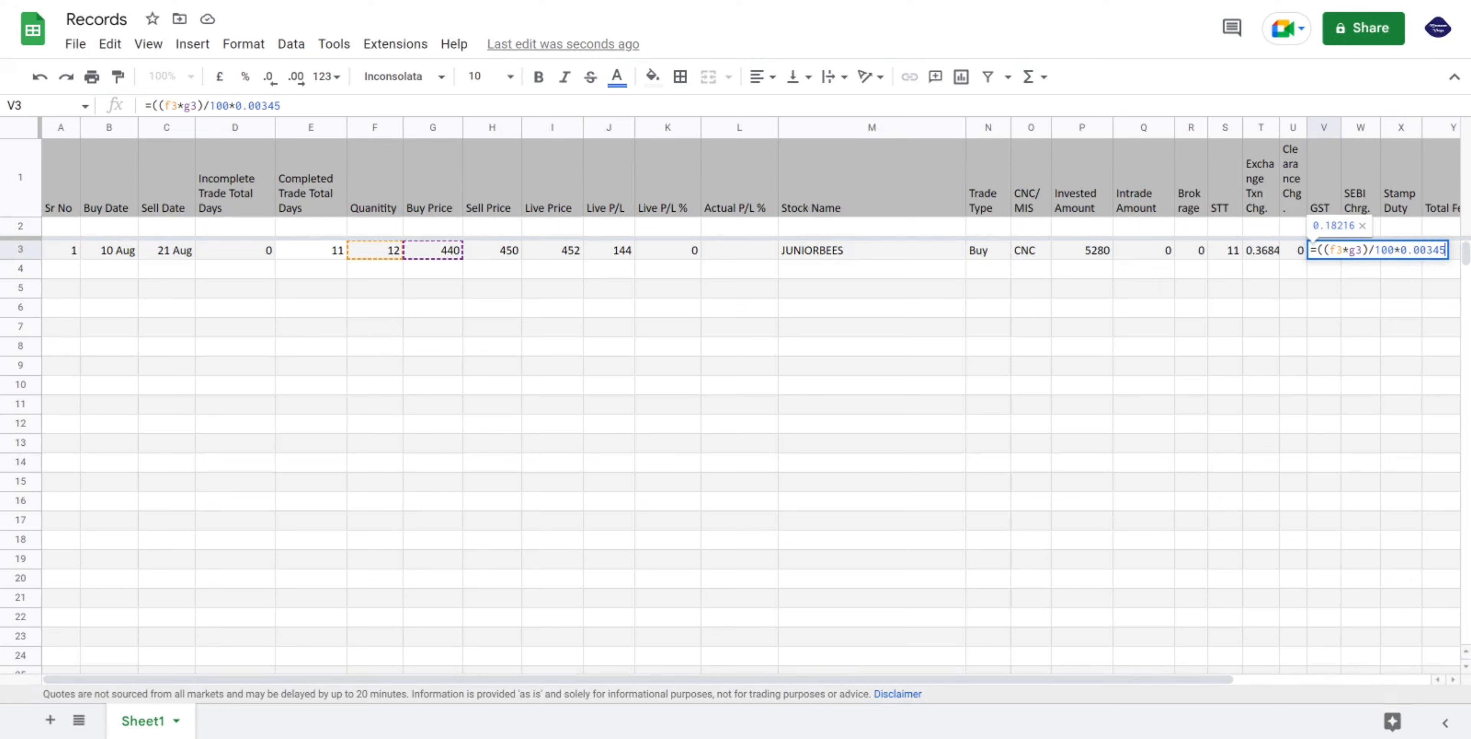
{"action": "type", "text": ")+"}
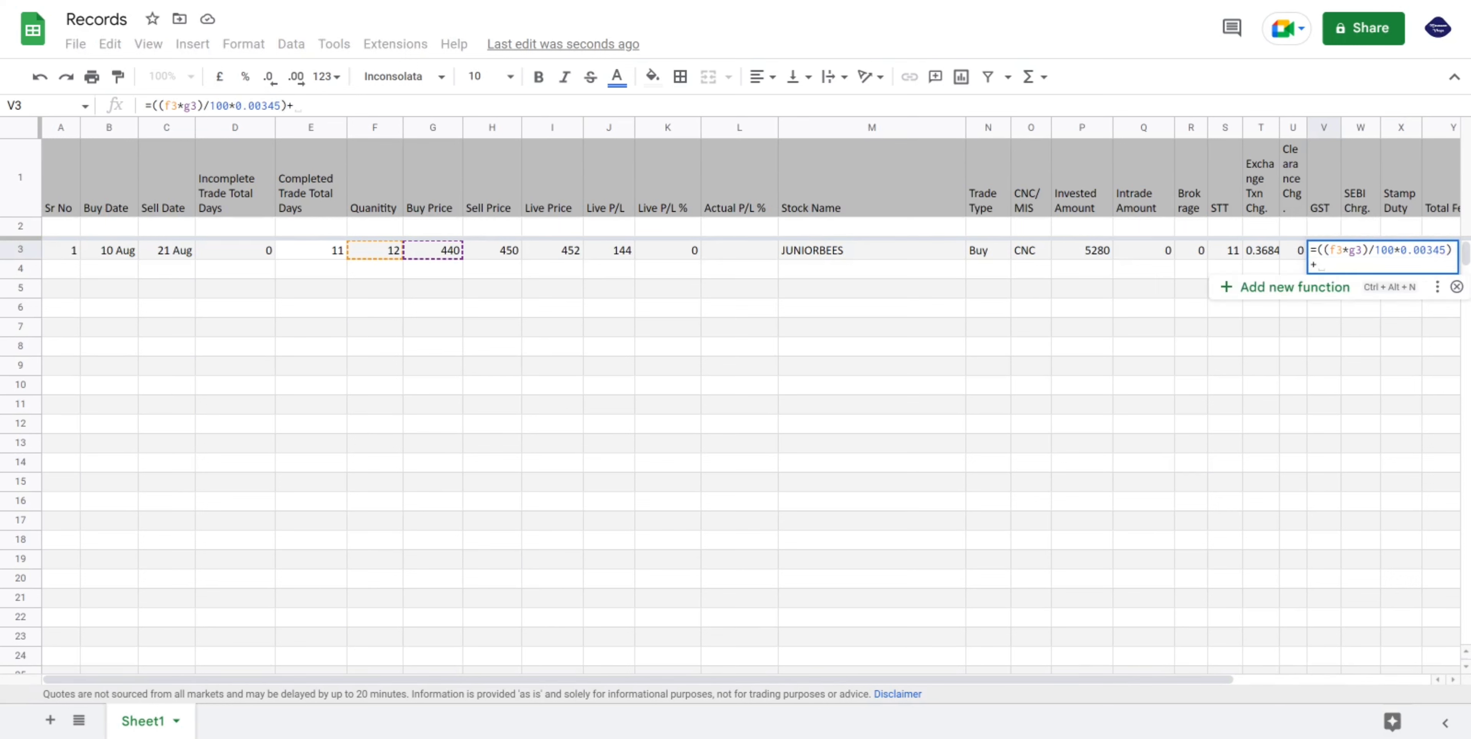
{"action": "type", "text": "((f3"}
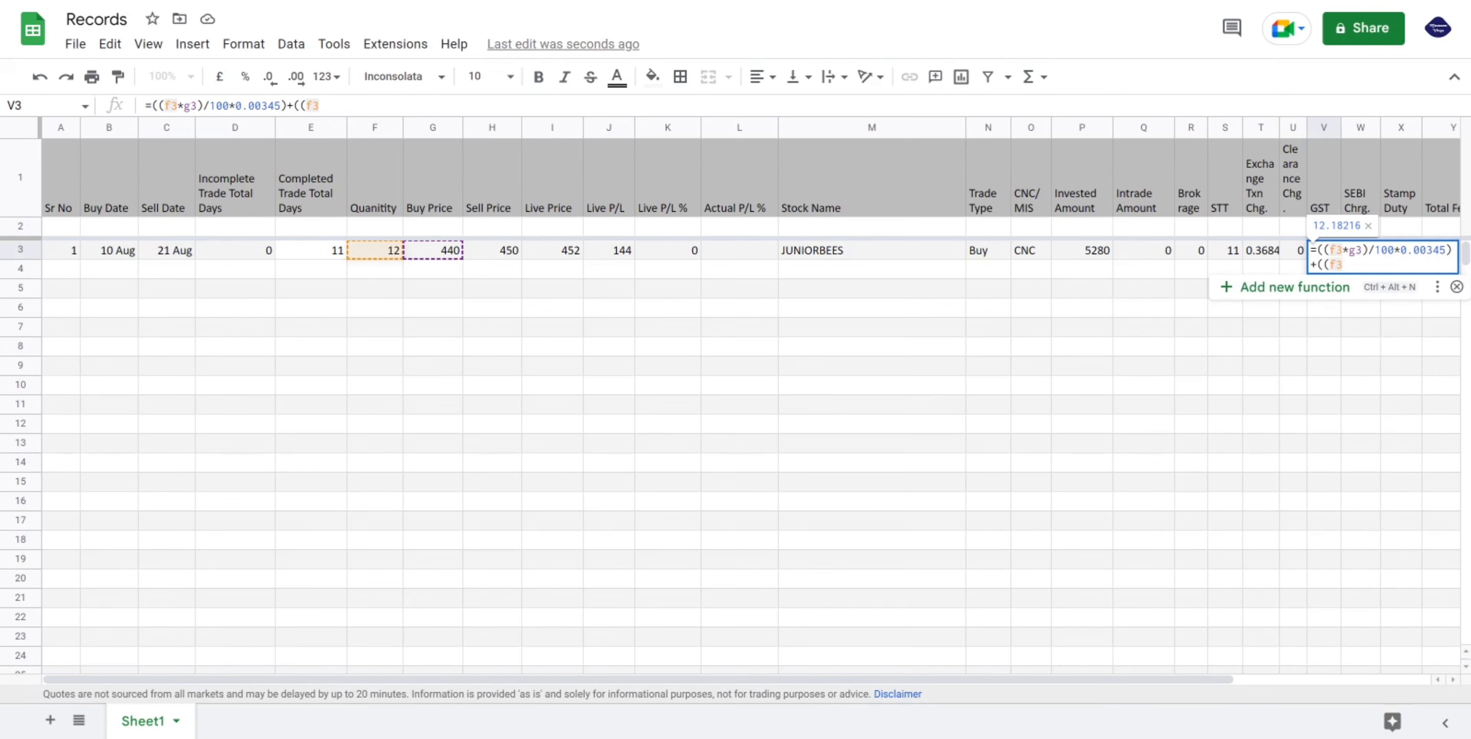
{"action": "type", "text": "*h3"}
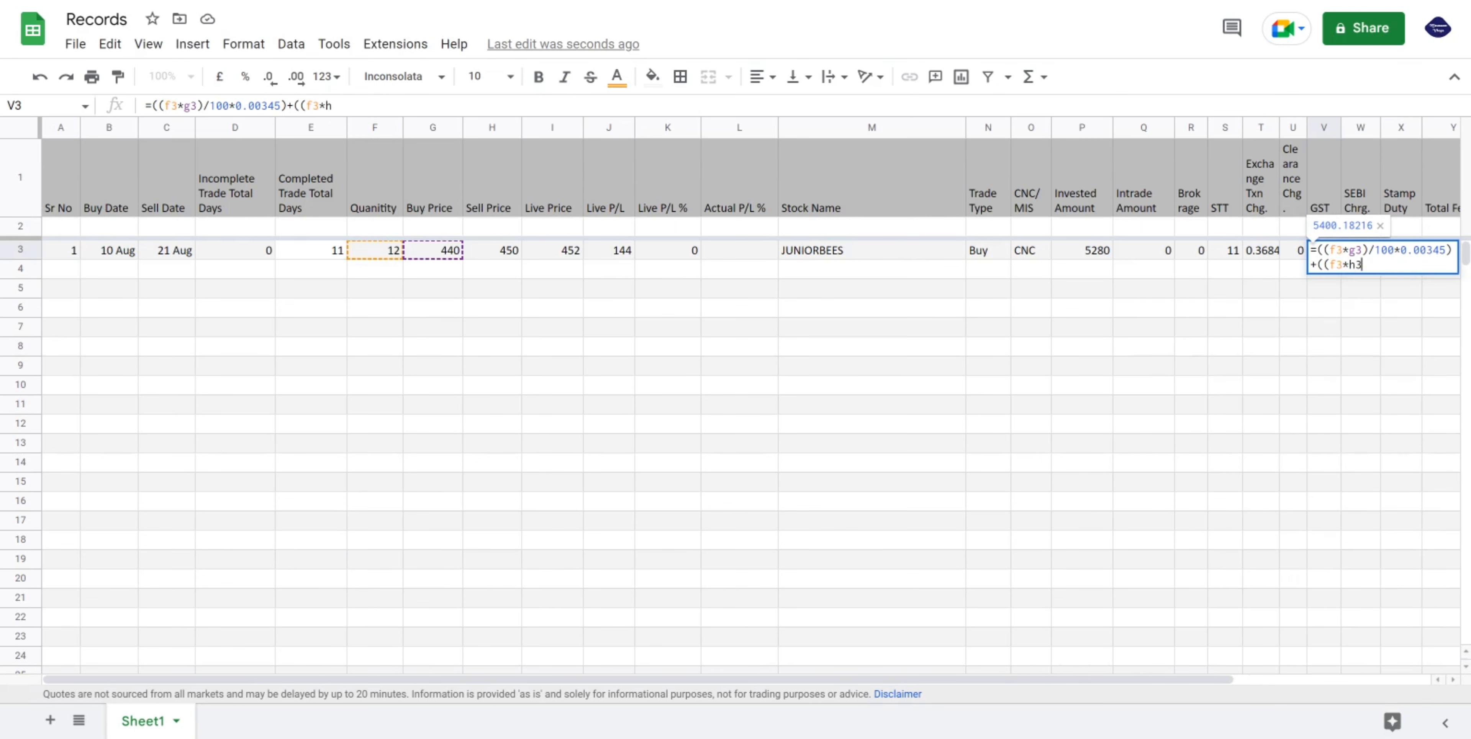
{"action": "type", "text": ")"}
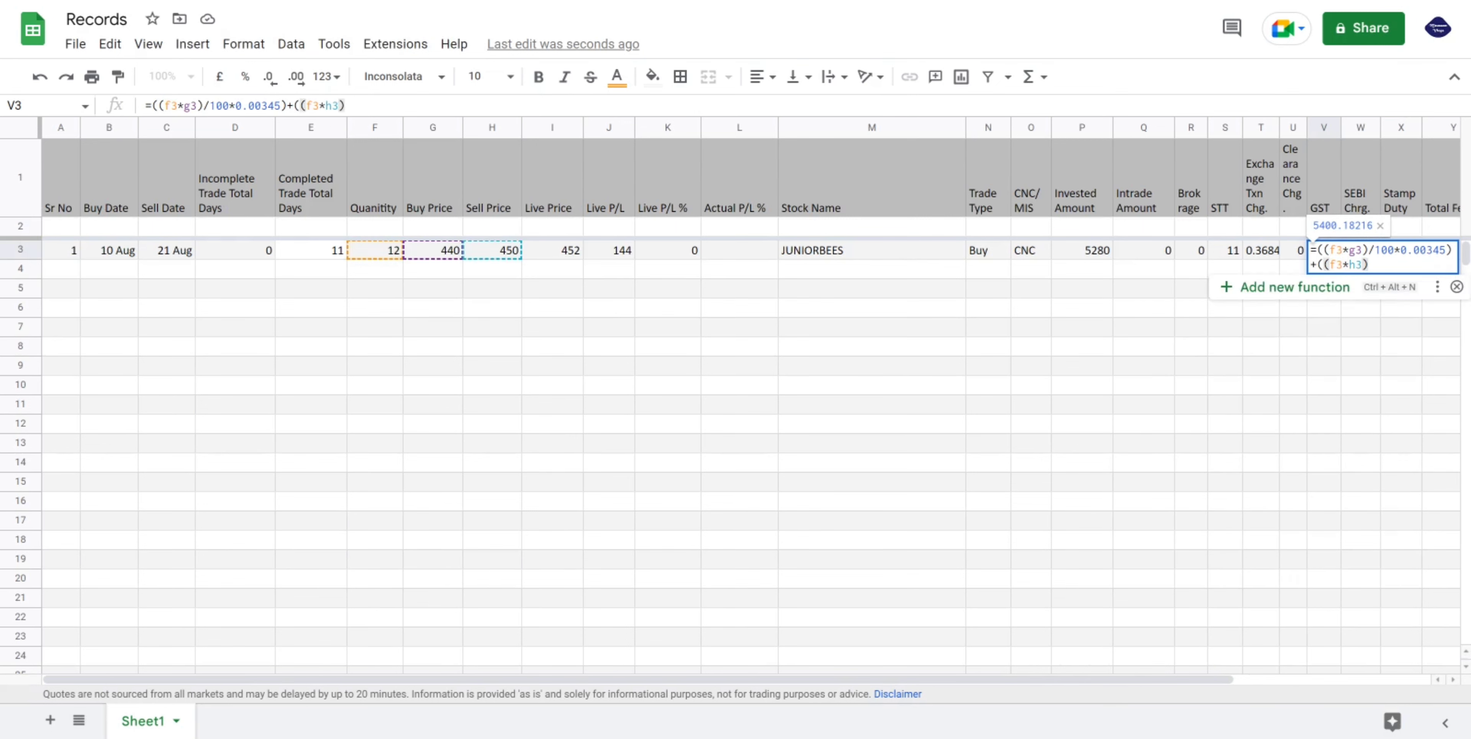
{"action": "type", "text": "/100"}
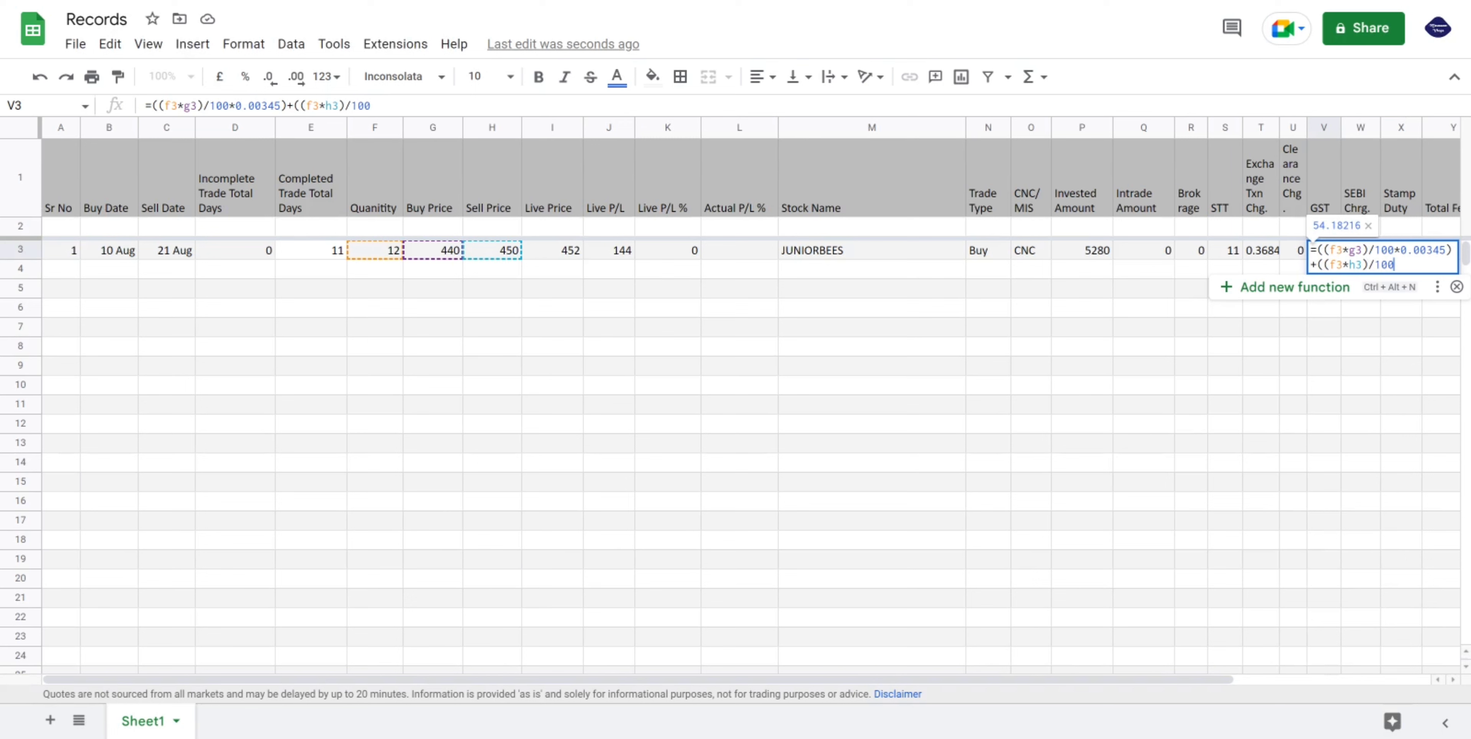
{"action": "type", "text": "*0.00345"}
{"action": "type", "text": "))/100"}
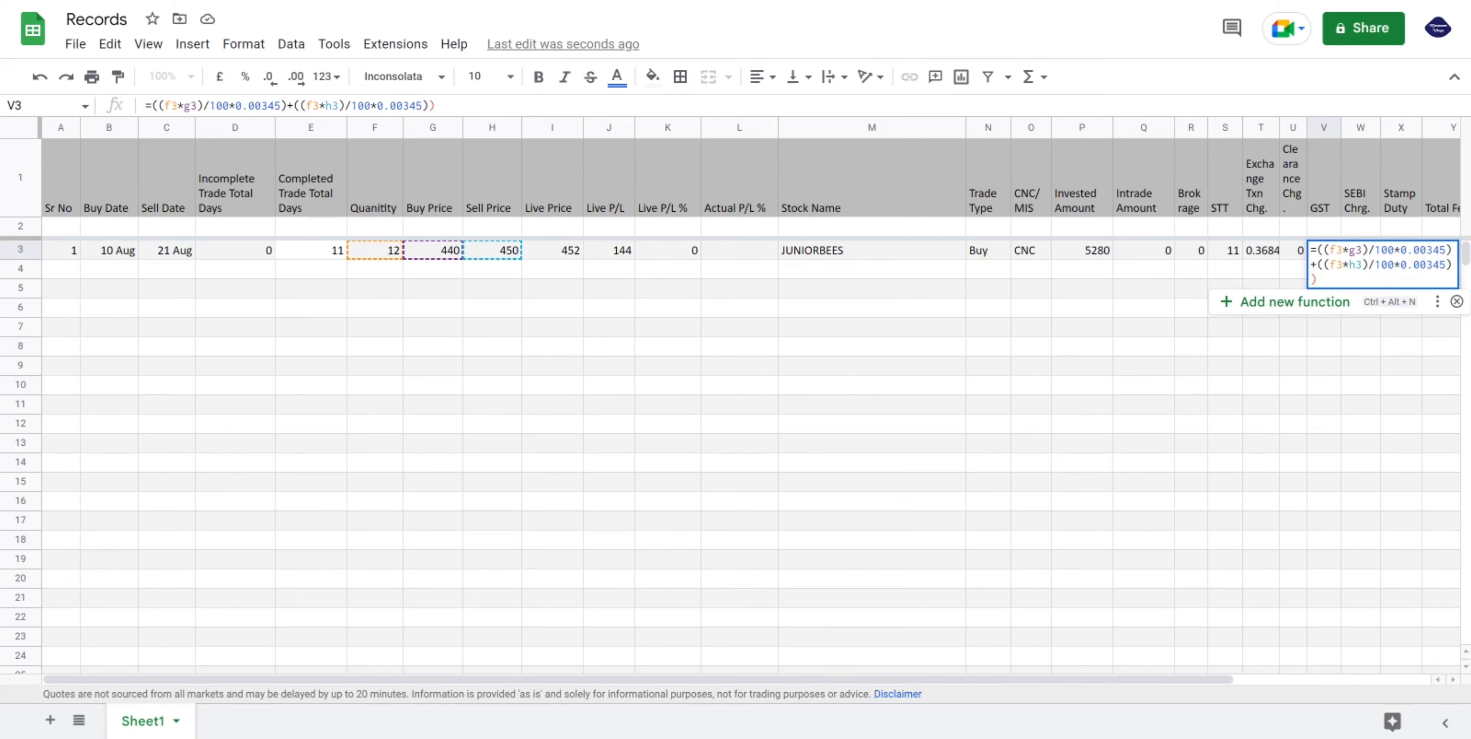
{"action": "type", "text": "*18"}
{"action": "key", "text": "Return"}
Correct the brackets of the GST formula in V3 to =(((f3*g3)/100*0.00345)+((f3*h3)/100*0.00345))/100*18.
{"action": "left_click", "coordinate": [939, 427]}
{"action": "type", "text": ")"}
{"action": "key", "text": "Return"}
{"action": "left_click", "coordinate": [937, 422]}
{"action": "left_click", "coordinate": [1319, 250]}
{"action": "type", "text": "(("}
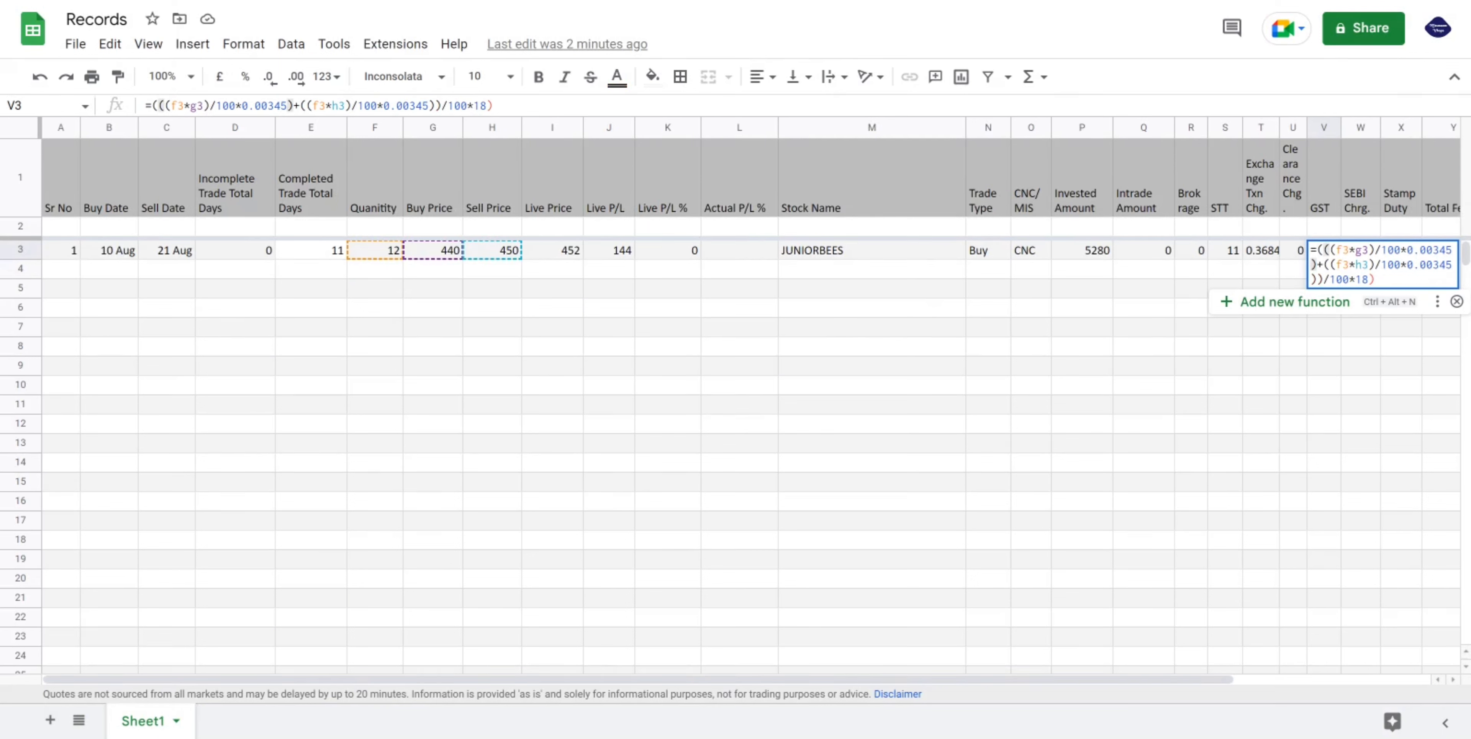
{"action": "left_click", "coordinate": [1376, 281]}
{"action": "key", "text": "Return"}
{"action": "left_click", "coordinate": [1324, 252]}
{"action": "key", "text": "Right"}
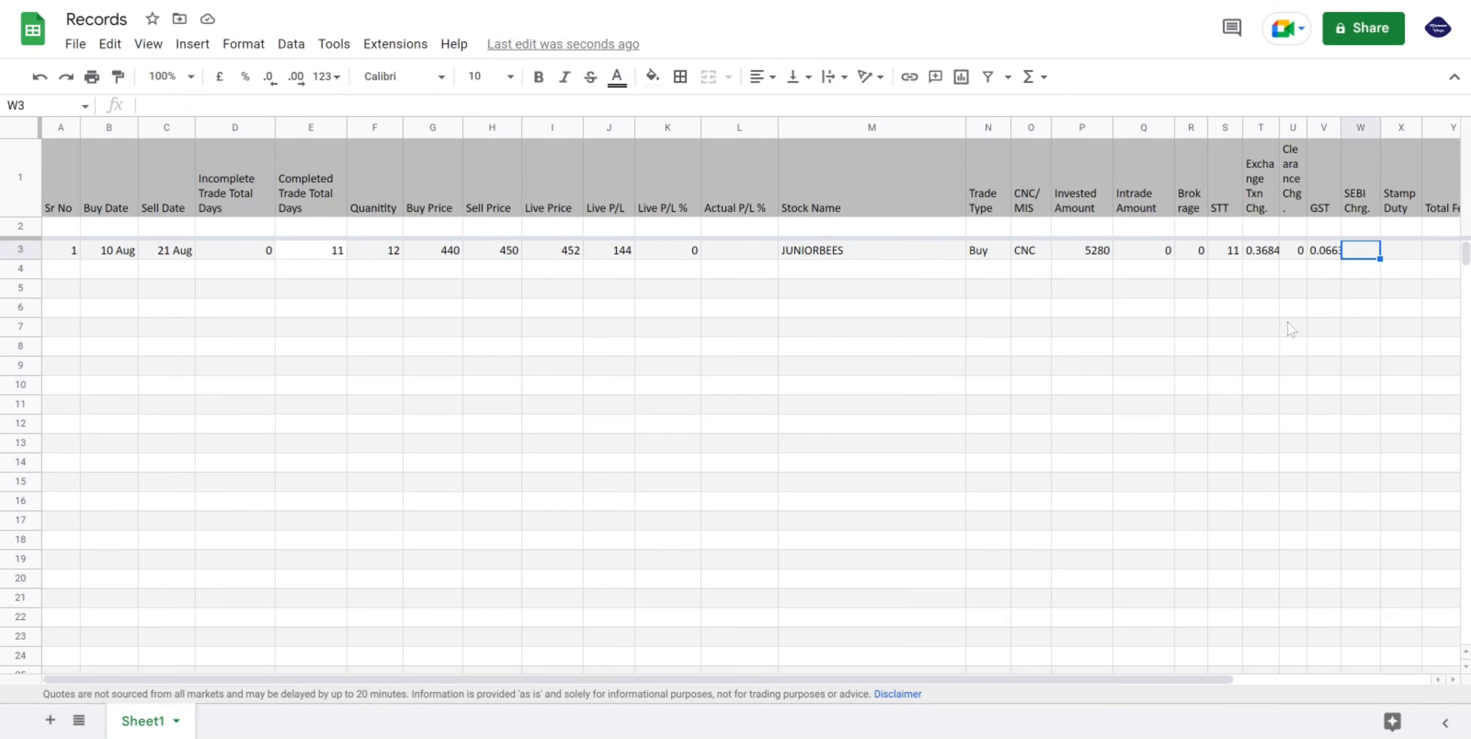
Enter the SEBI Chrg. formula =(0.000001*(f3*g3))+(0.0000001*(f3*h3)) in W3.
{"action": "type", "text": "=("}
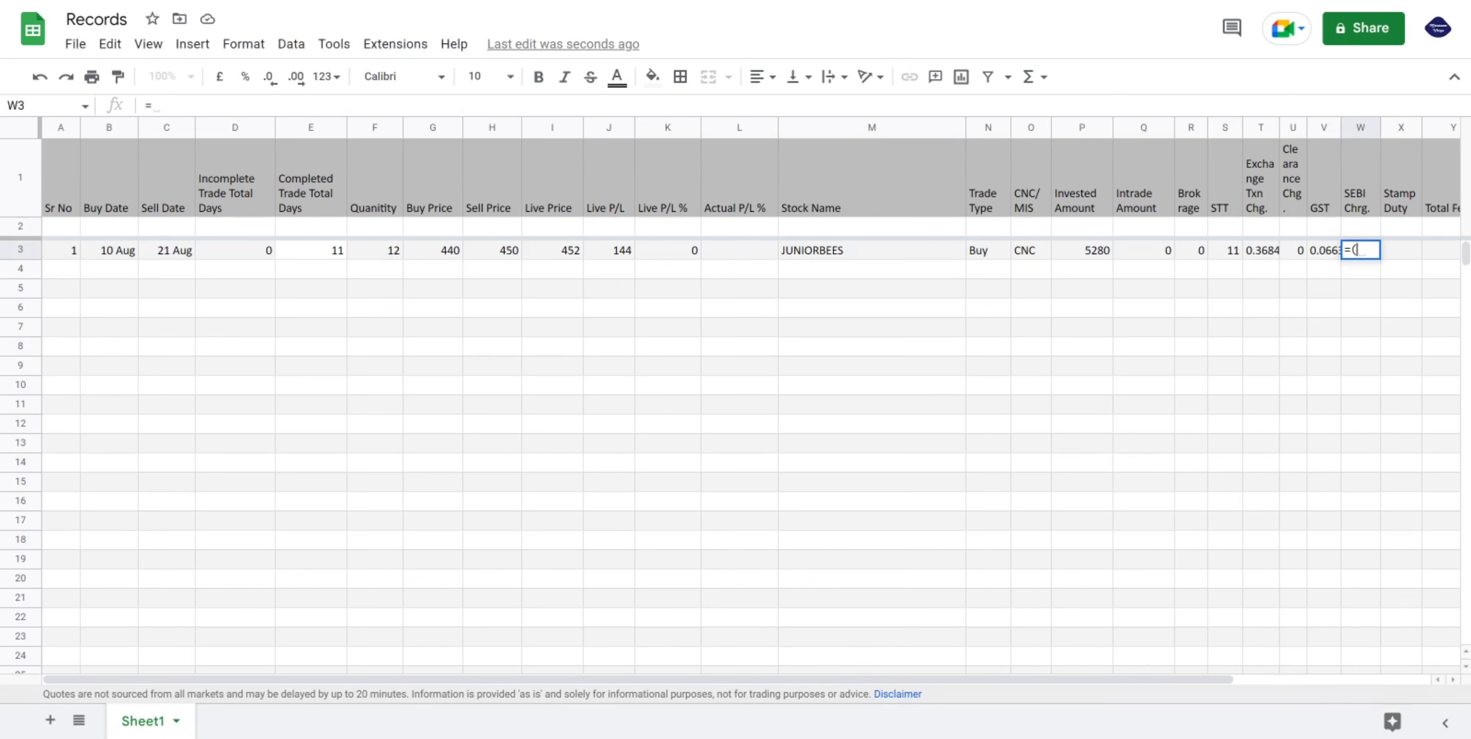
{"action": "type", "text": "0.000001*(f"}
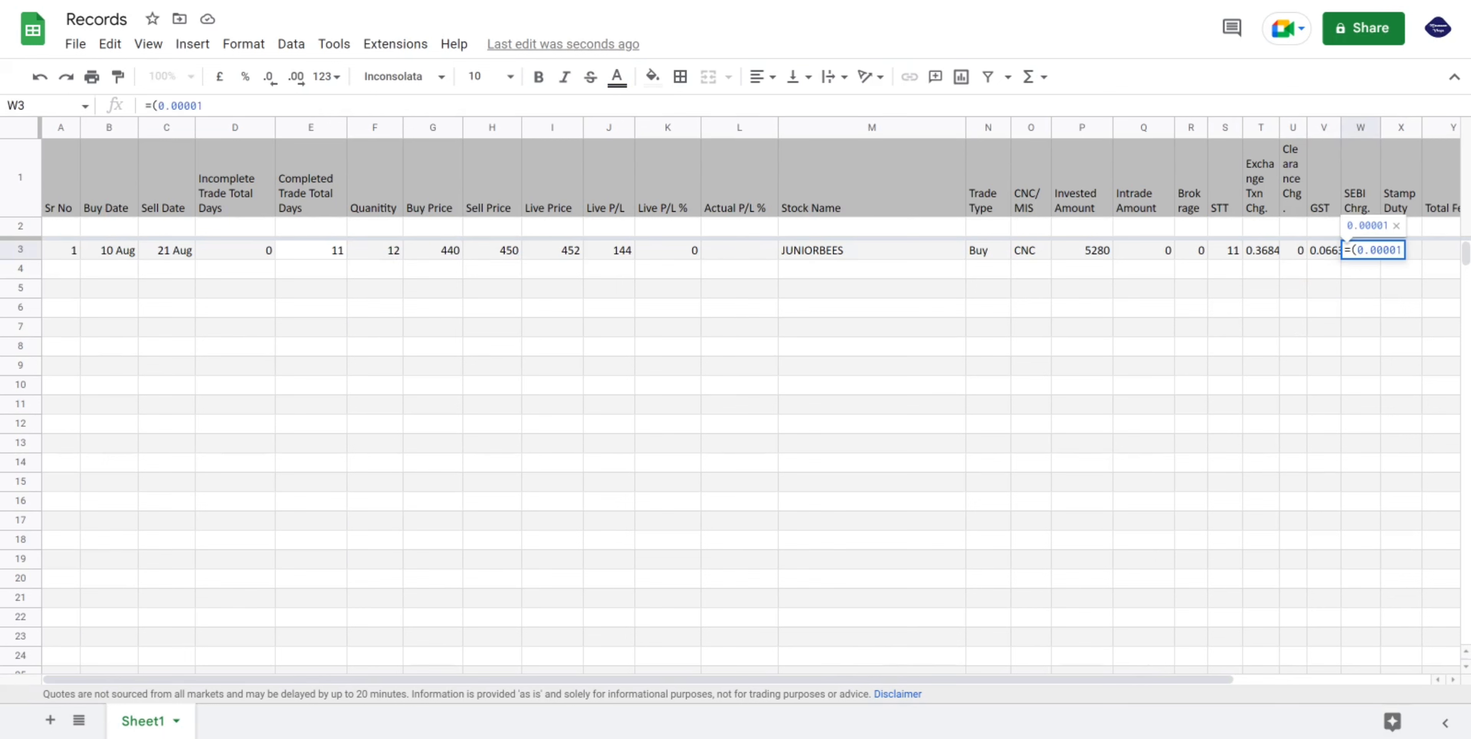
{"action": "type", "text": "3*g3)"}
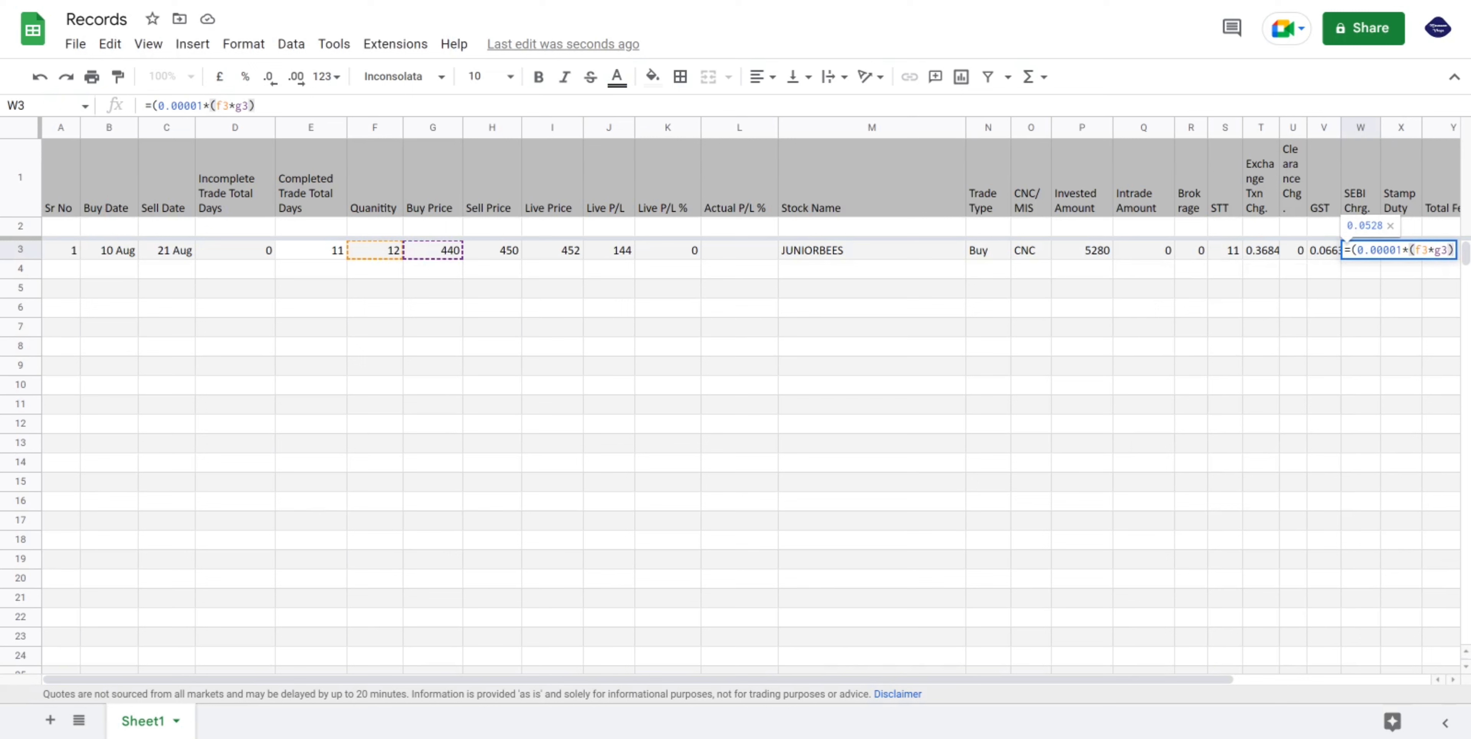
{"action": "type", "text": ")+(0.0000"}
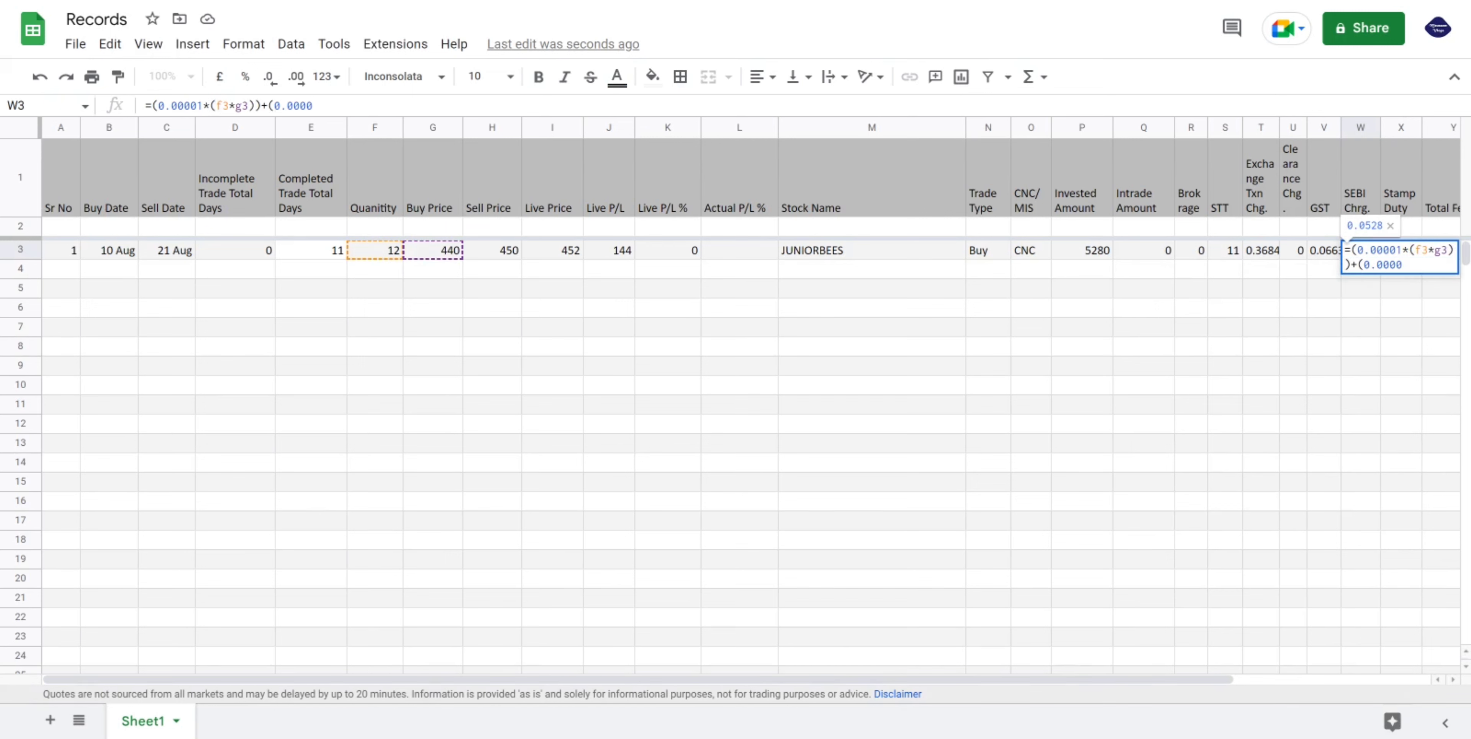
{"action": "type", "text": "00"}
{"action": "key", "text": "Left"}
{"action": "key", "text": "Up"}
{"action": "key", "text": "Left"}
{"action": "key", "text": "Left"}
{"action": "type", "text": "0"}
{"action": "key", "text": "Down"}
{"action": "key", "text": "Left"}
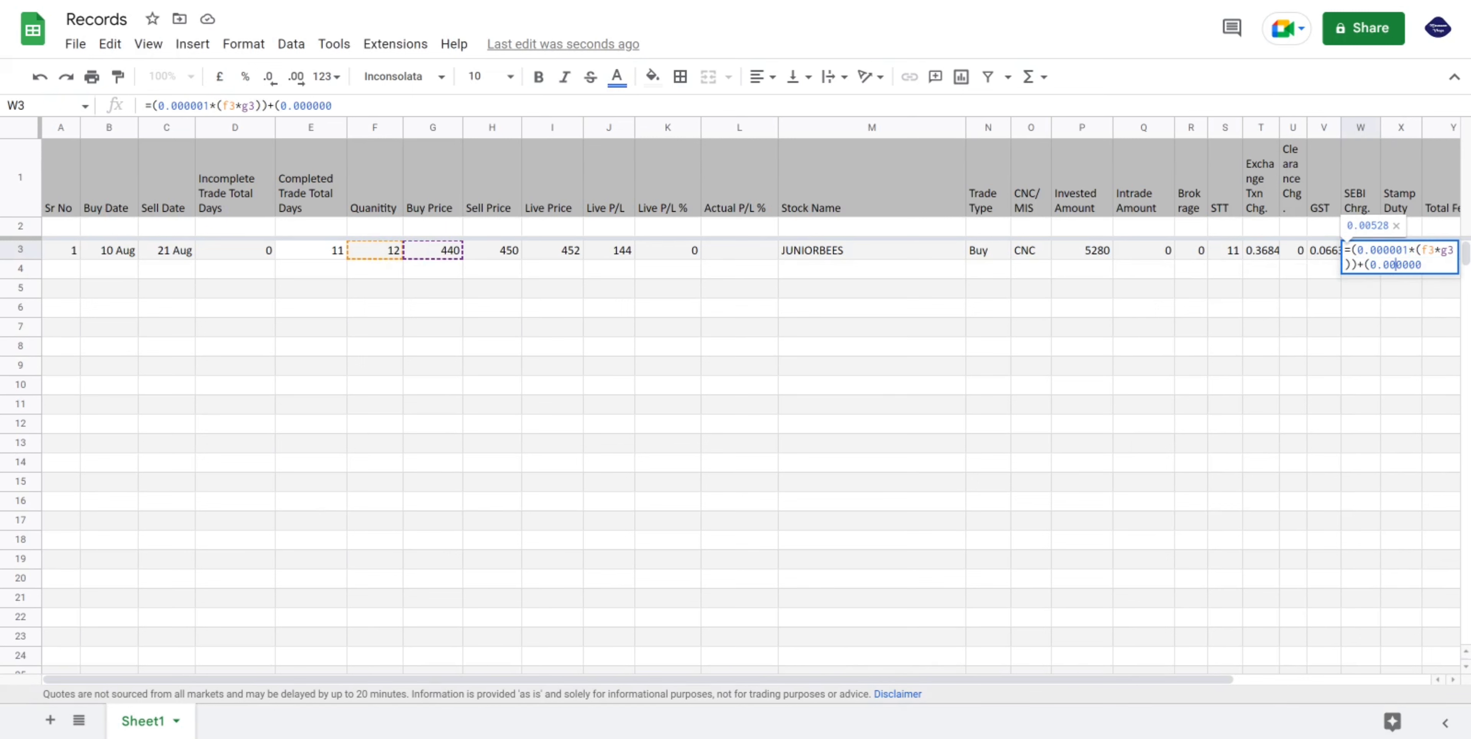
{"action": "type", "text": "1*("}
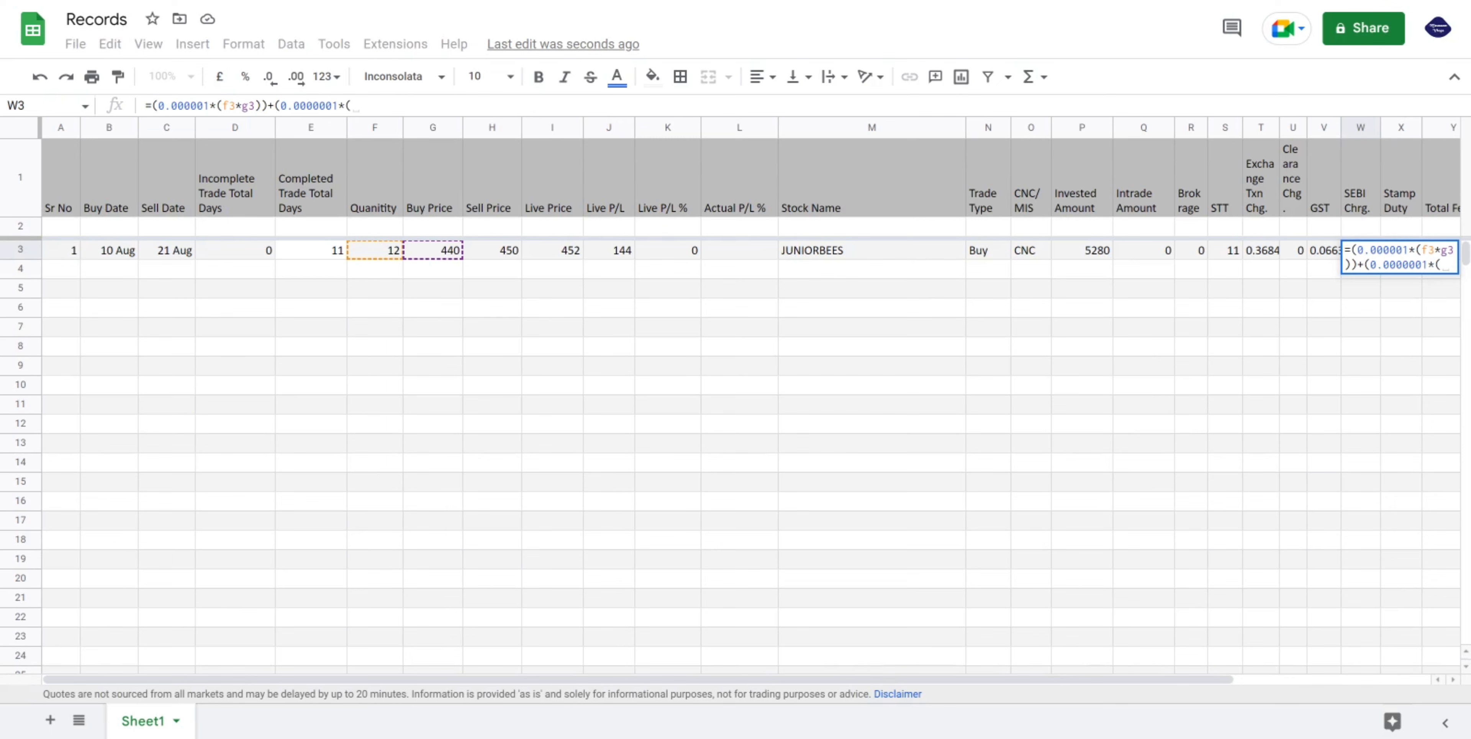
{"action": "type", "text": "f3*h3))"}
{"action": "key", "text": "Tab"}
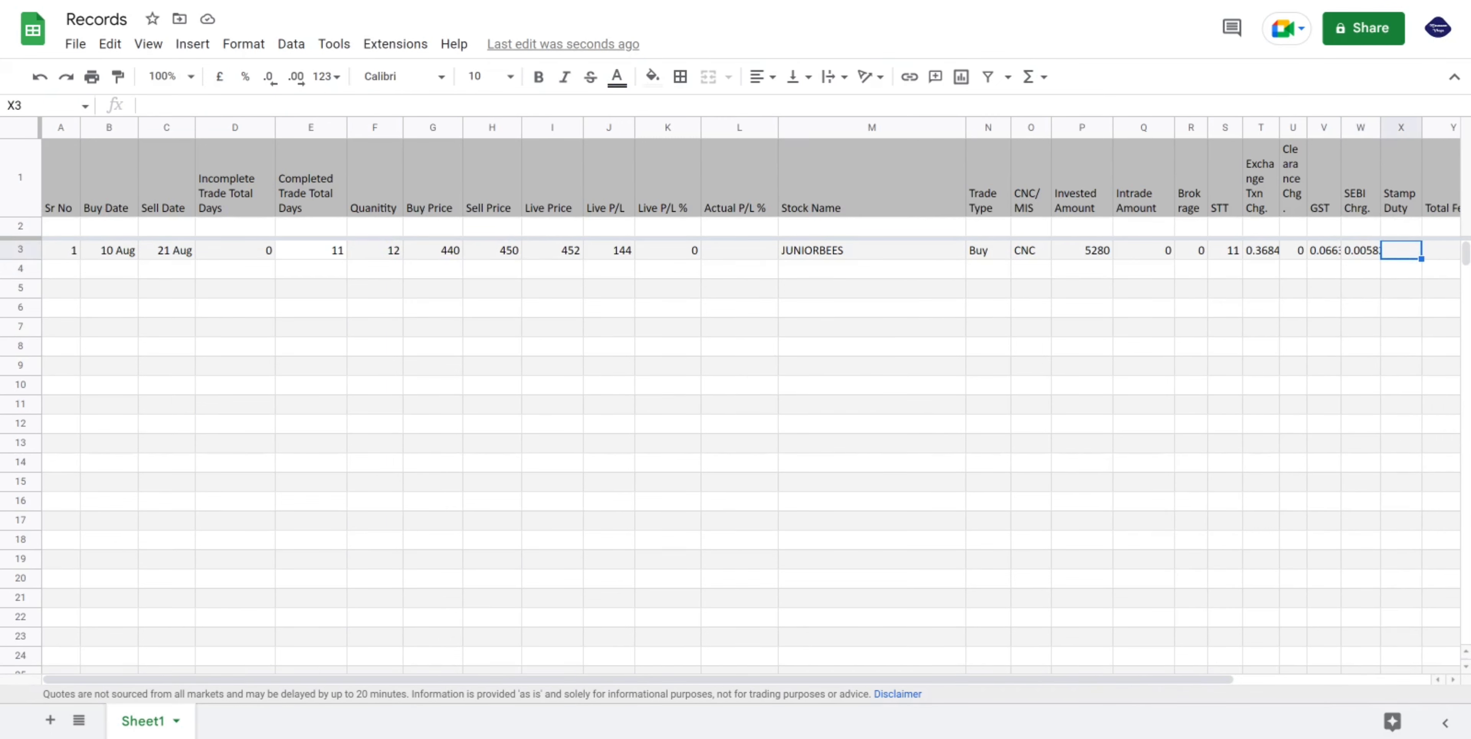
Enter the Stamp Duty formula =(f3/g3)/100*0.015 in X3 and check it.
{"action": "type", "text": "=(f3/"}
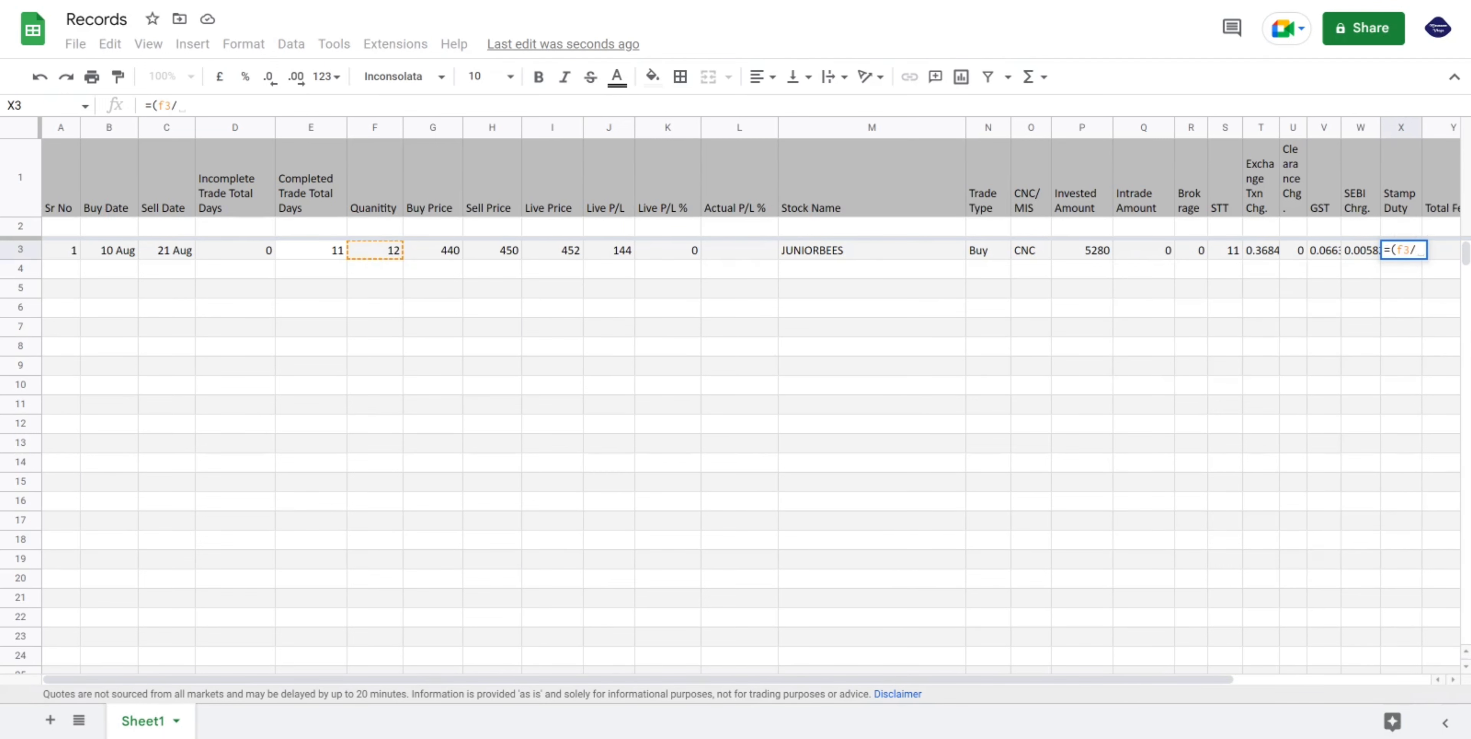
{"action": "type", "text": "g3)/1000"}
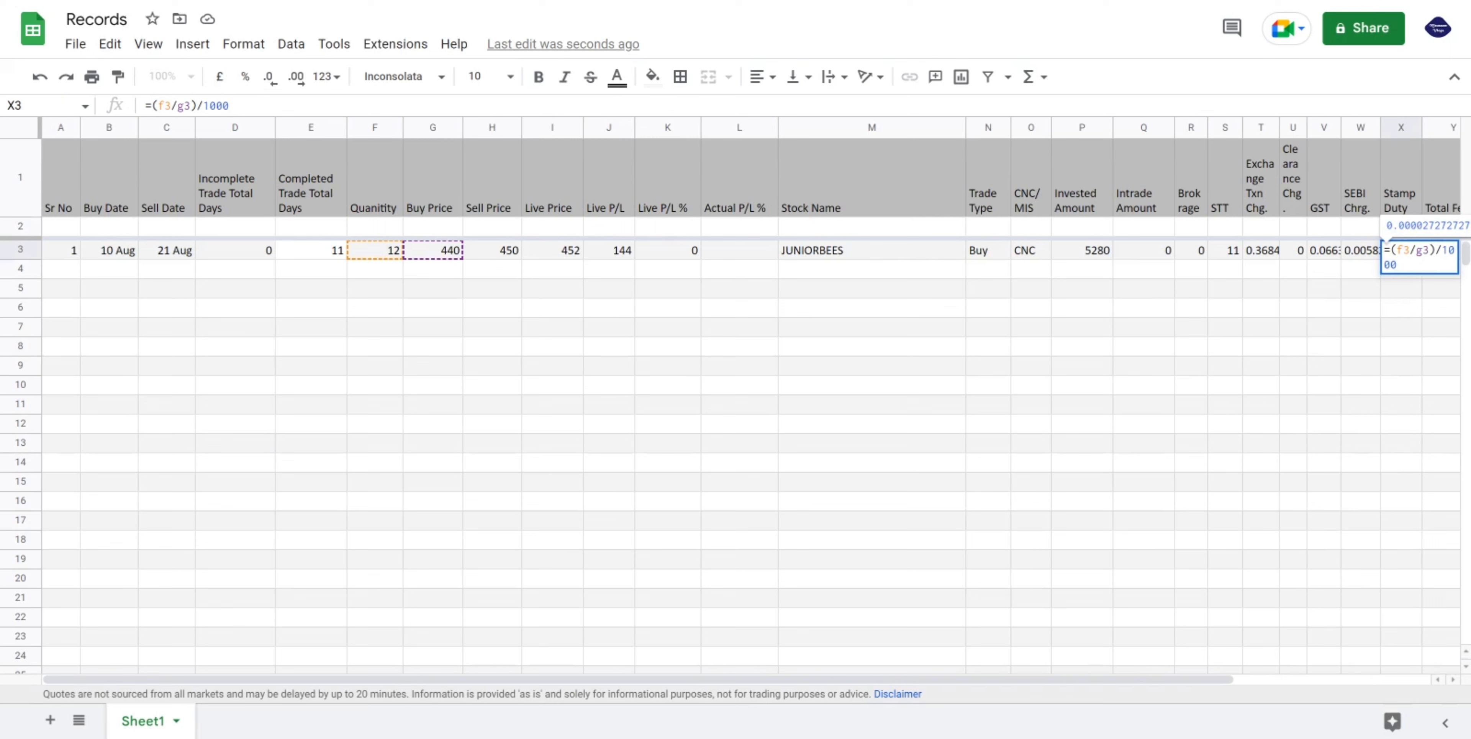
{"action": "key", "text": "BackSpace"}
{"action": "type", "text": "*0.015"}
{"action": "key", "text": "Tab"}
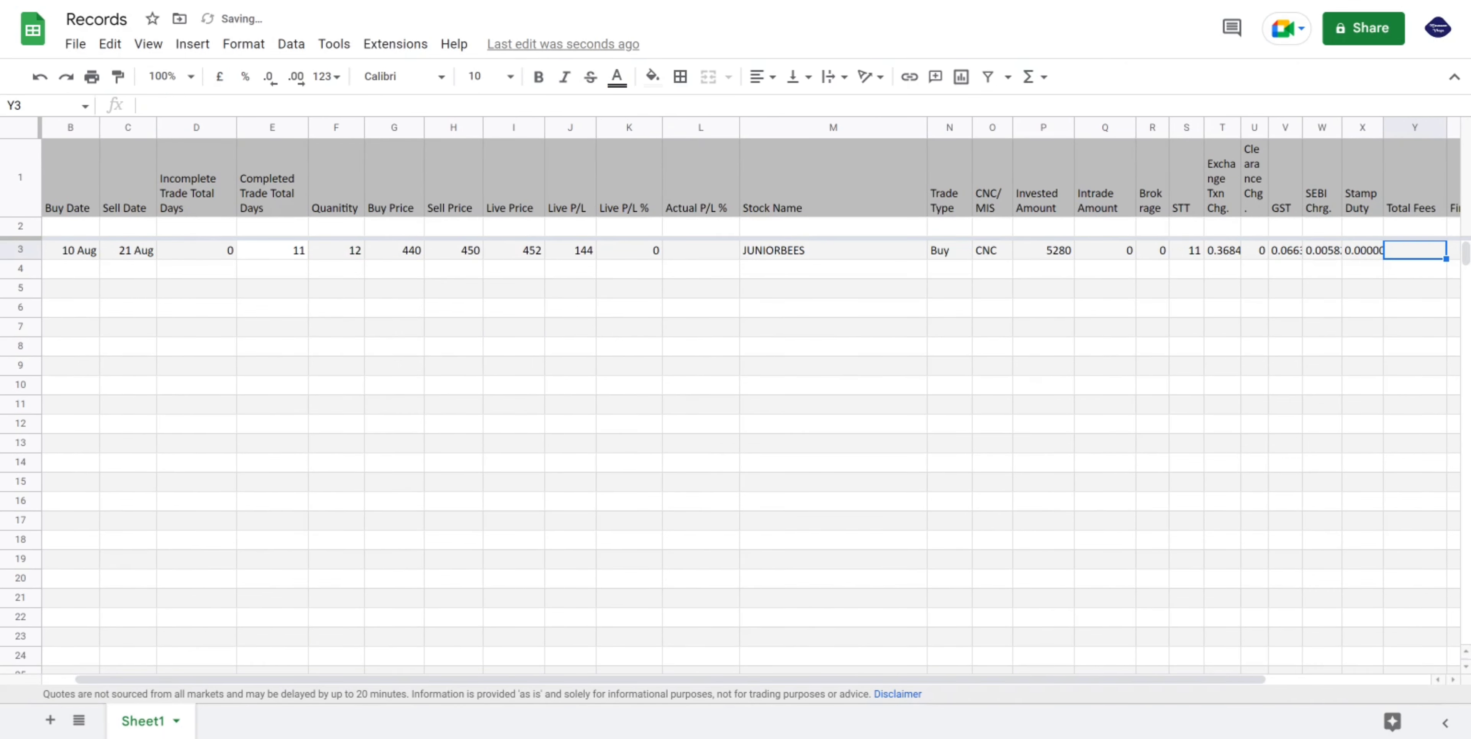
{"action": "key", "text": "Down"}
{"action": "key", "text": "Up"}
{"action": "key", "text": "Left"}
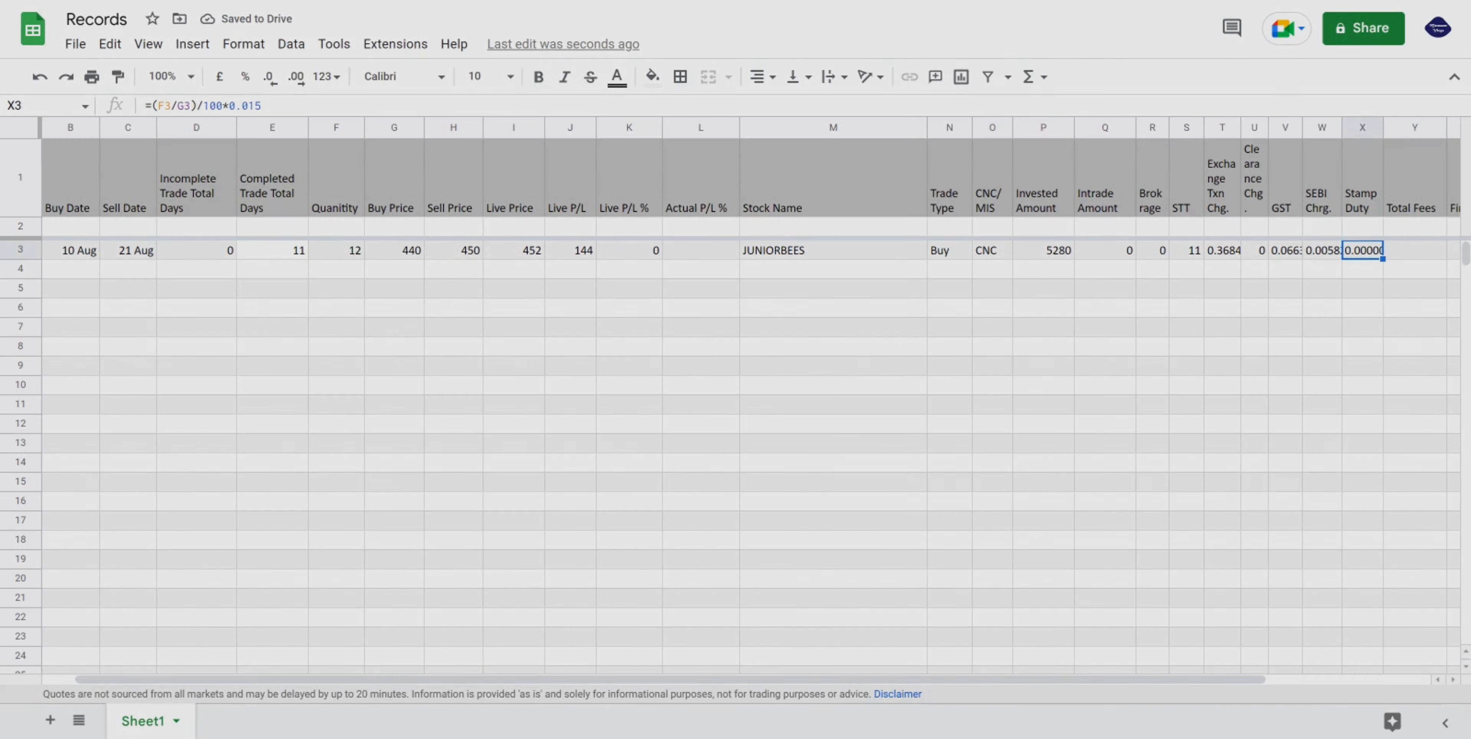
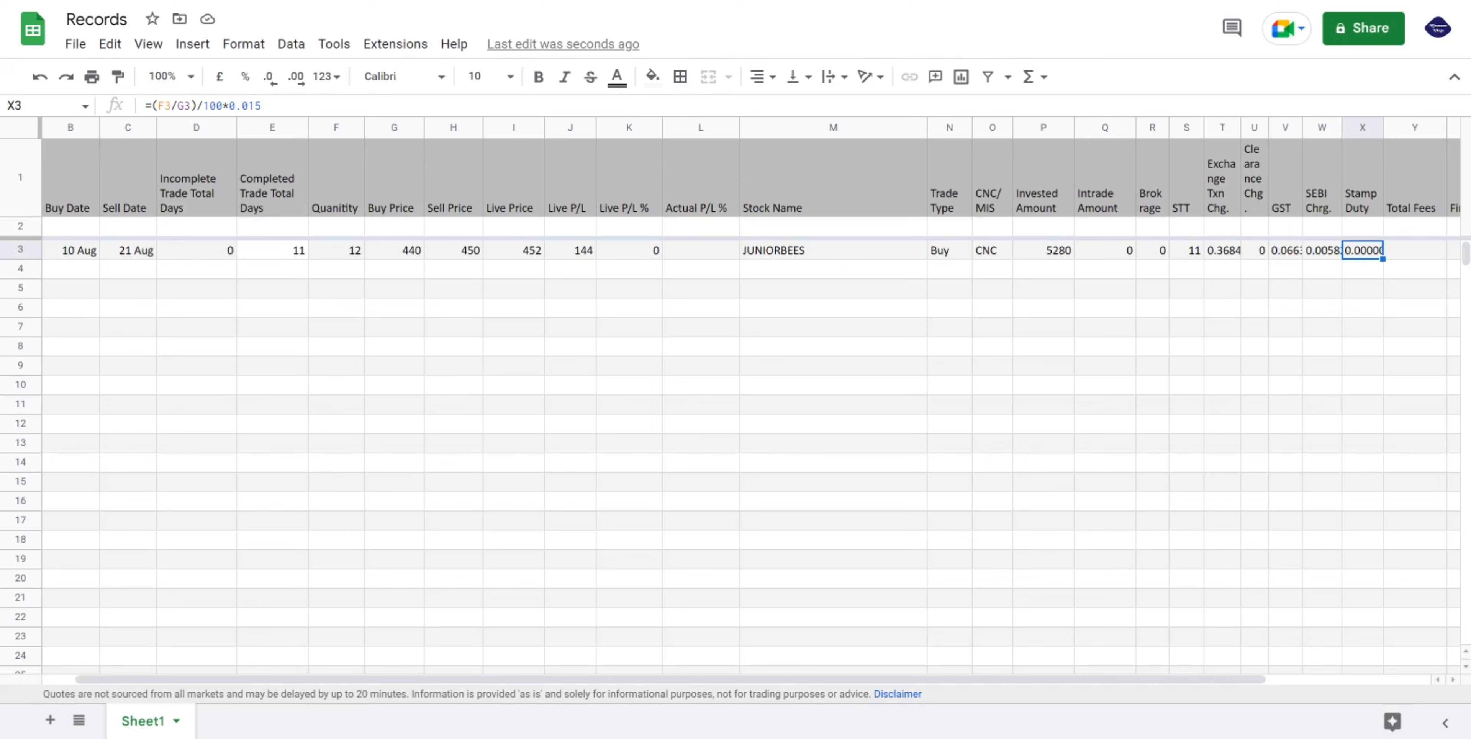
Correct the Stamp Duty formula in X3 so that it multiplies F3 by G3: =(F3*G3)/100*0.015.
{"action": "key", "text": "Left"}
{"action": "key", "text": "Right"}
{"action": "left_click", "coordinate": [172, 105]}
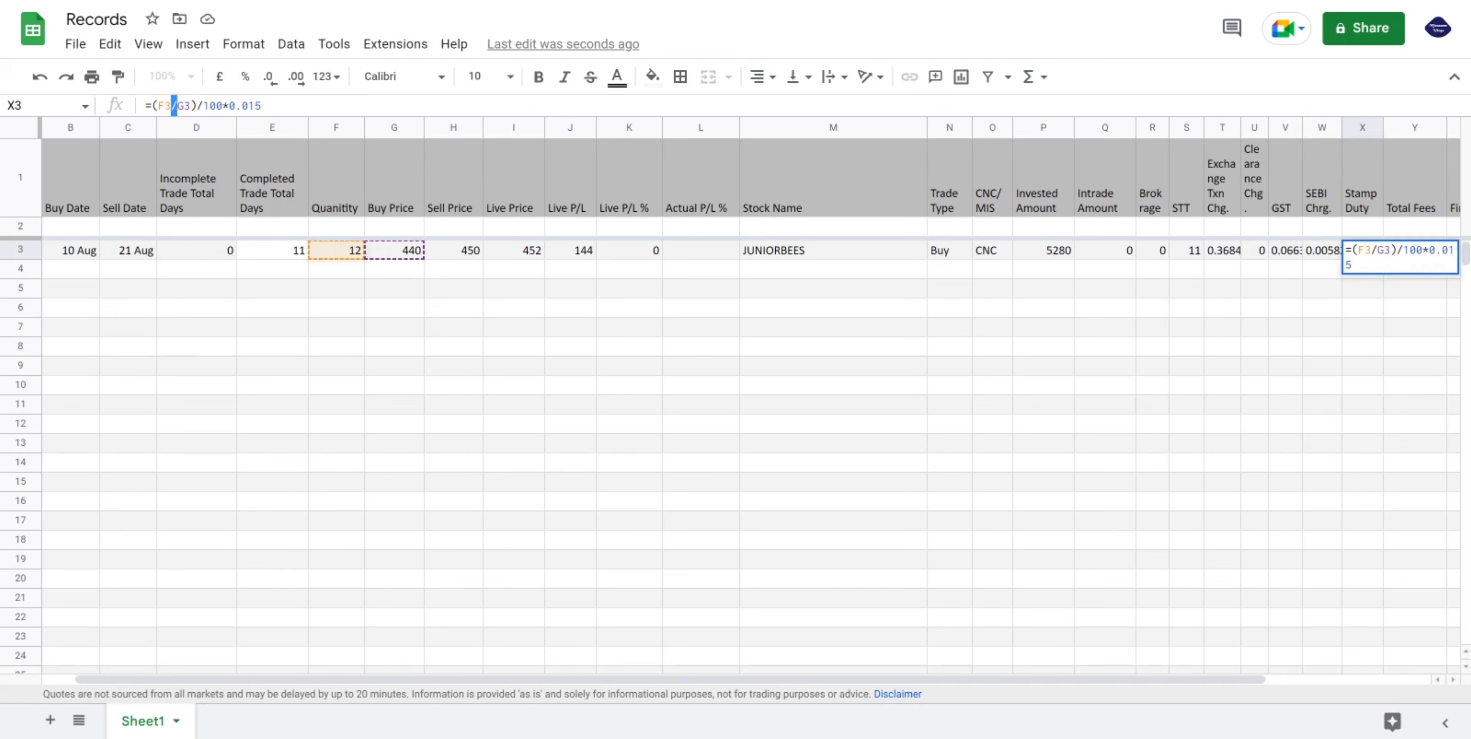
{"action": "type", "text": "*"}
{"action": "key", "text": "Tab"}
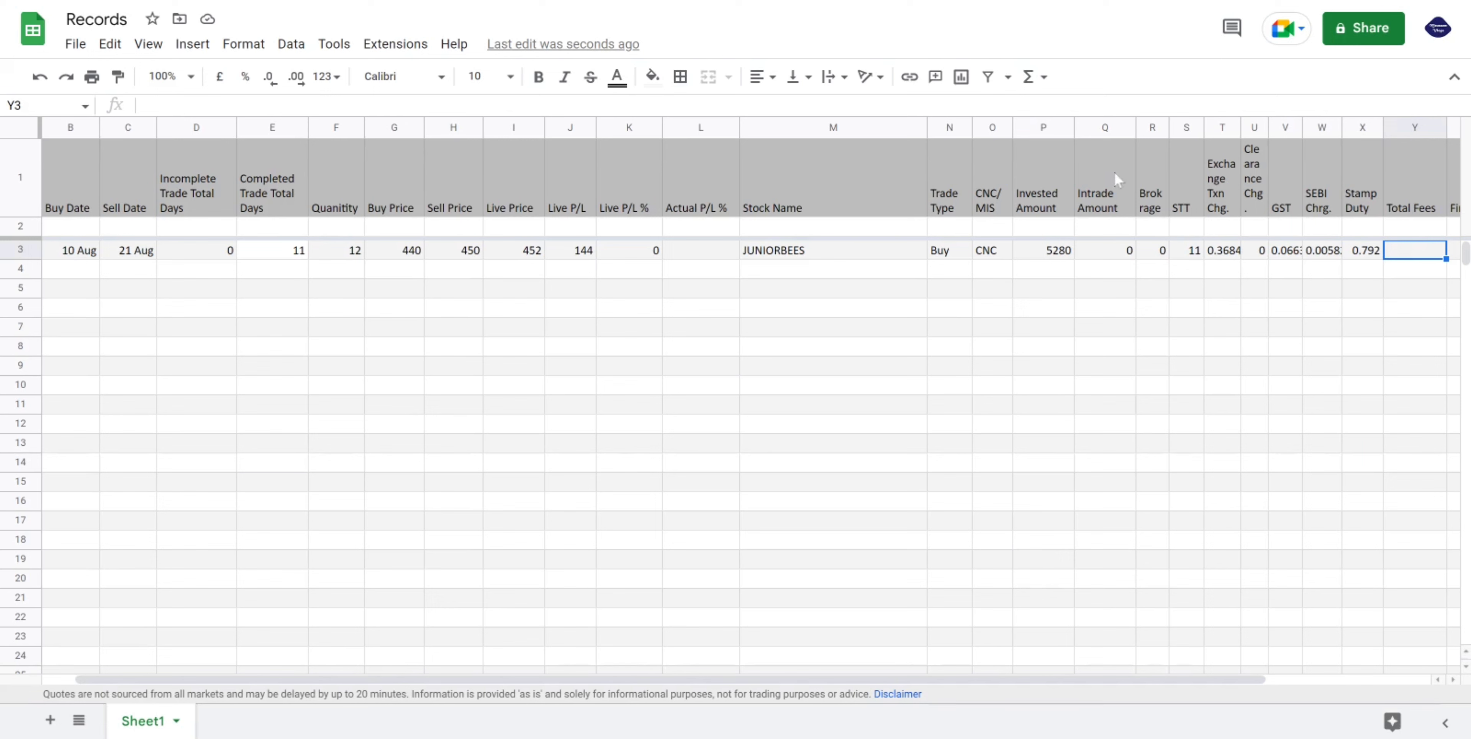
Enter the Total Fees formula =sum(r3:x3) in Y3.
{"action": "type", "text": "=sum("}
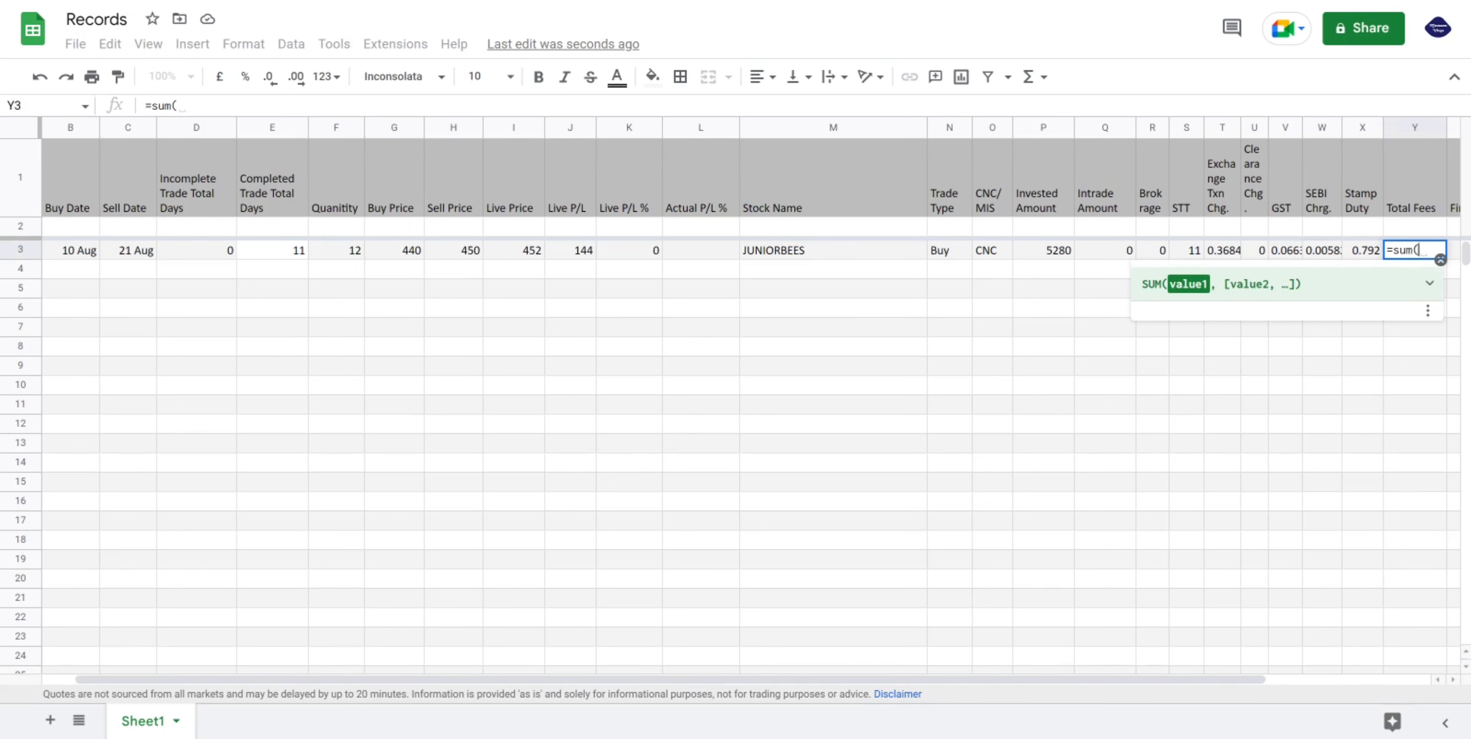
{"action": "type", "text": "r3"}
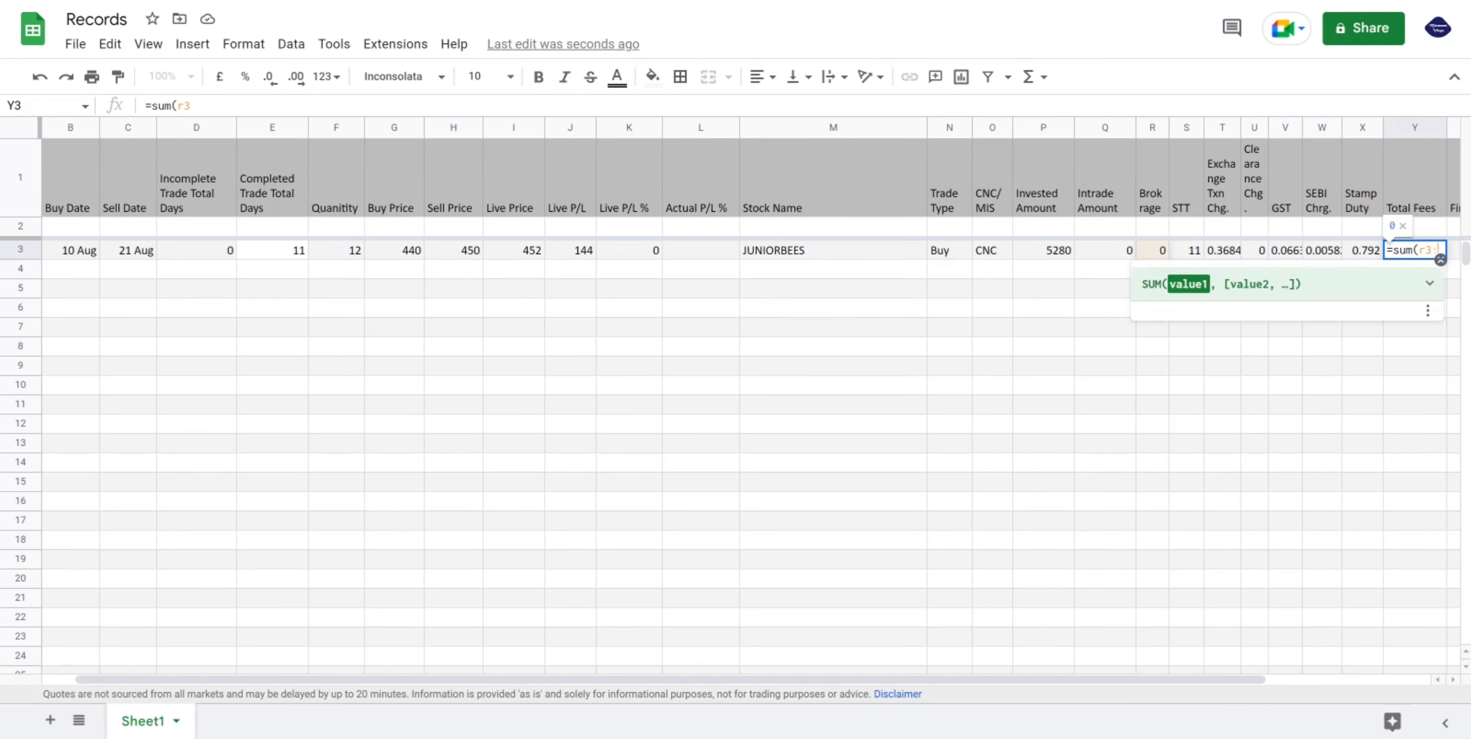
{"action": "type", "text": ":x3"}
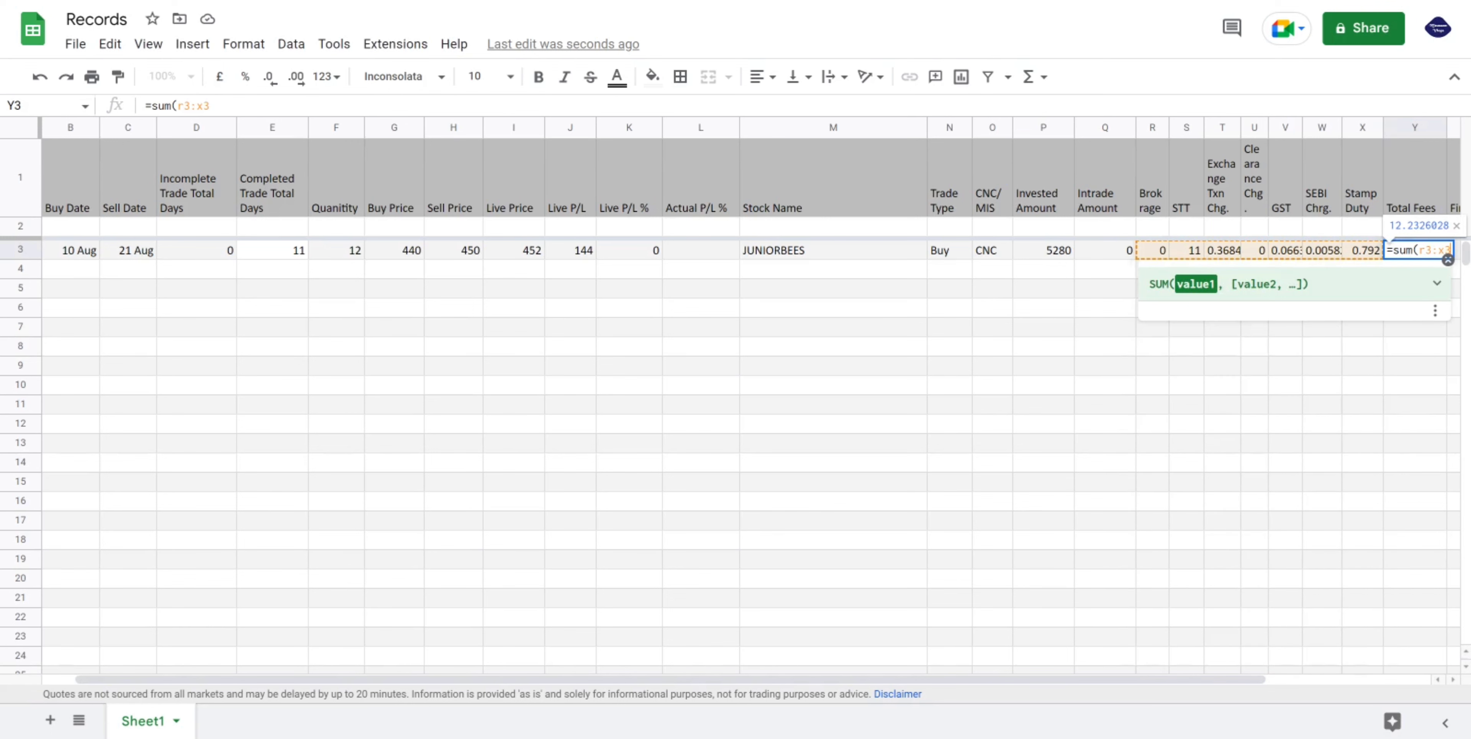
{"action": "type", "text": ")"}
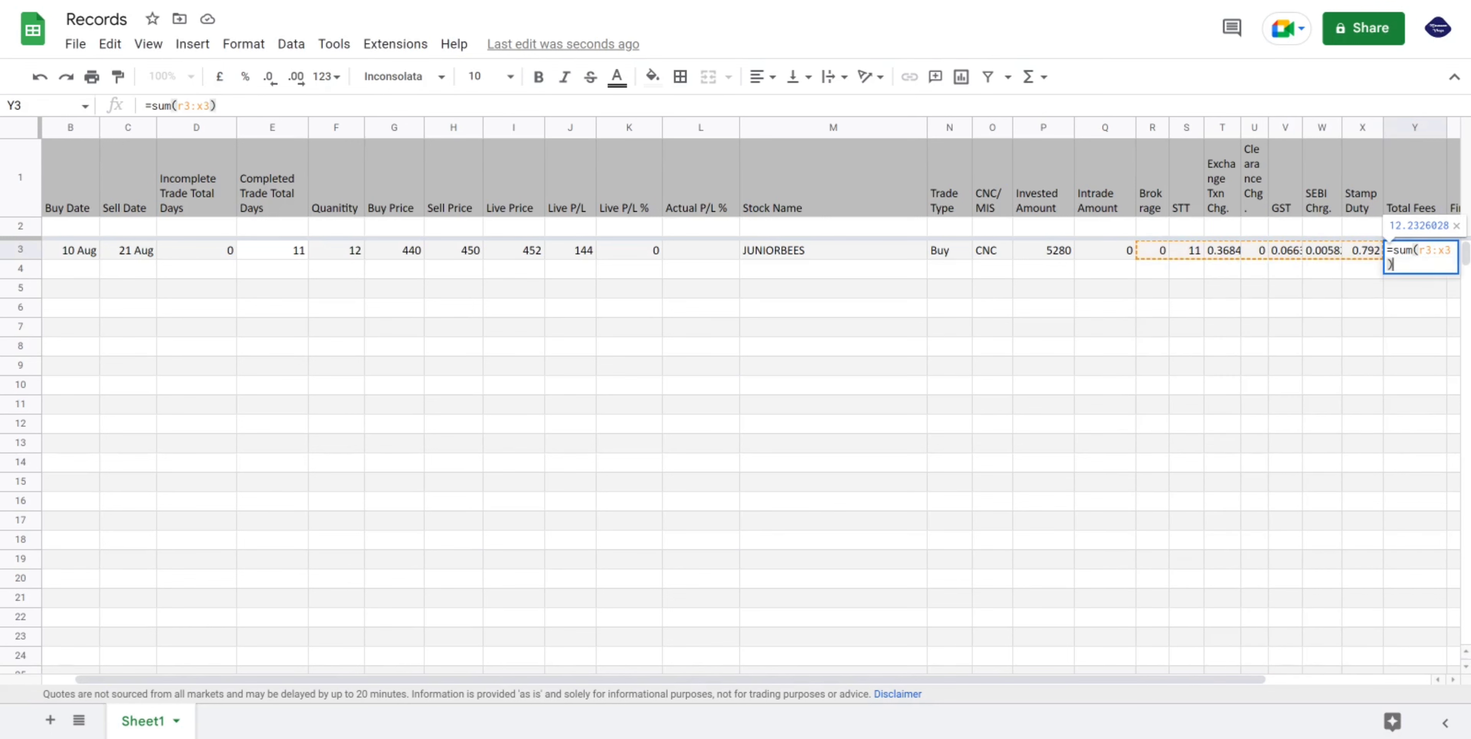
{"action": "key", "text": "Return"}
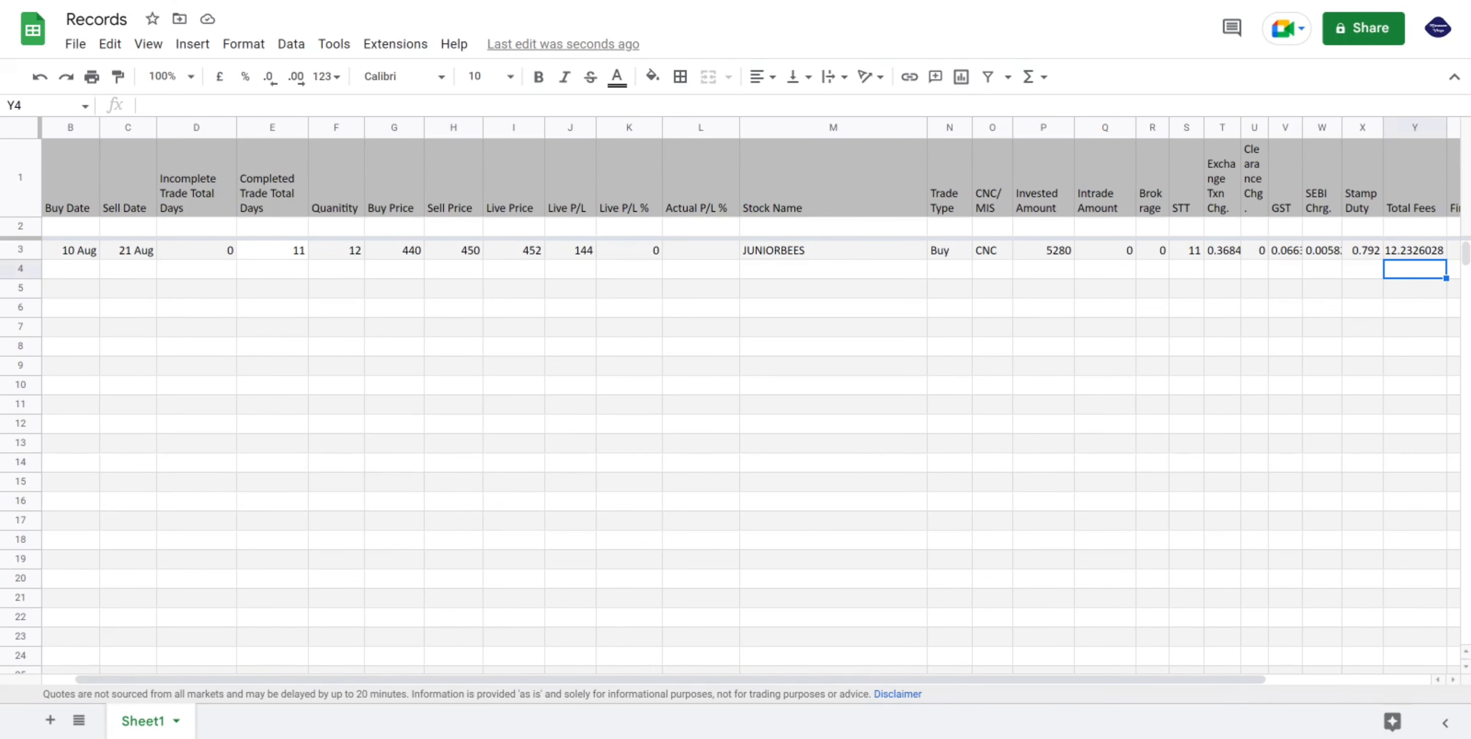
Begin a formula in the Final Amt cell Z3 of the sample trade row.
{"action": "key", "text": "Up"}
{"action": "key", "text": "Right"}
{"action": "key", "text": "Right"}
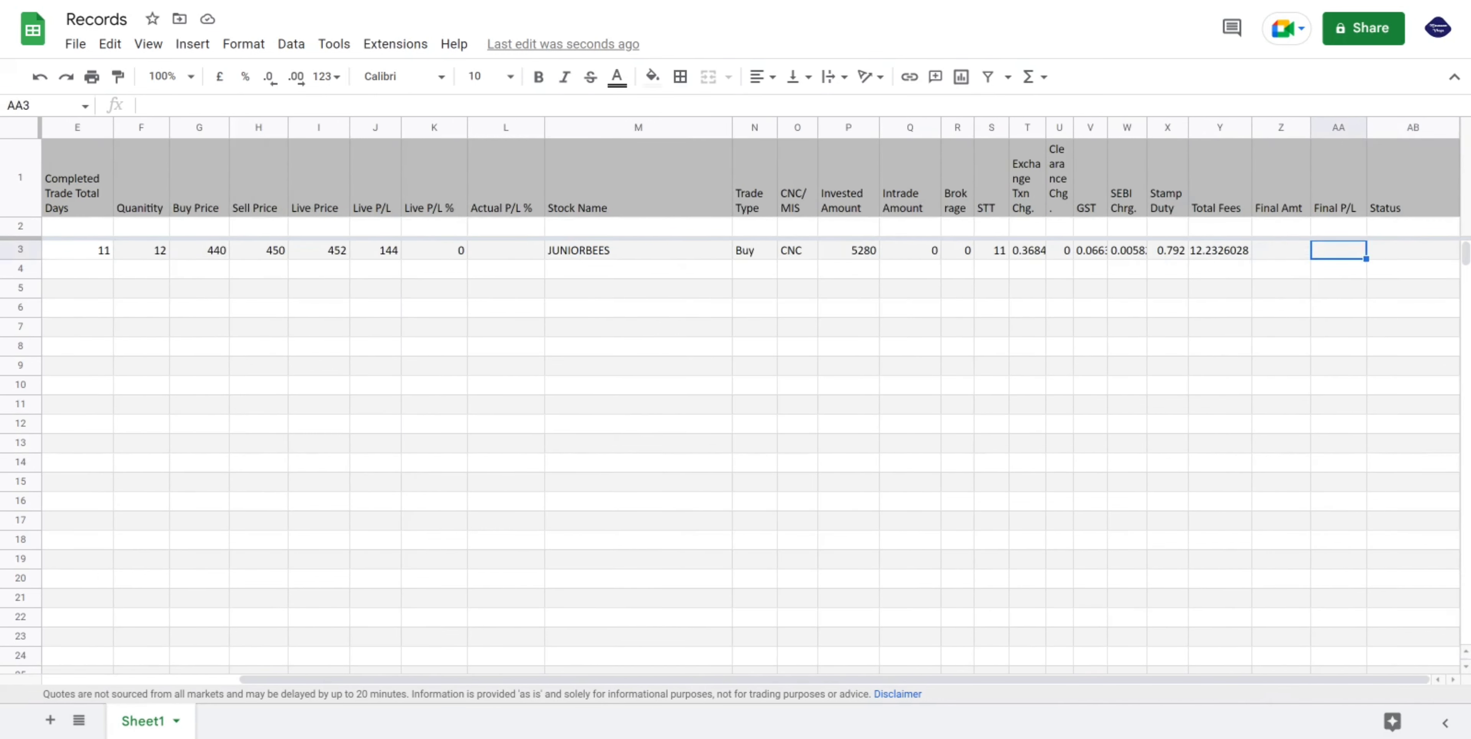
{"action": "key", "text": "Left"}
{"action": "type", "text": "="}
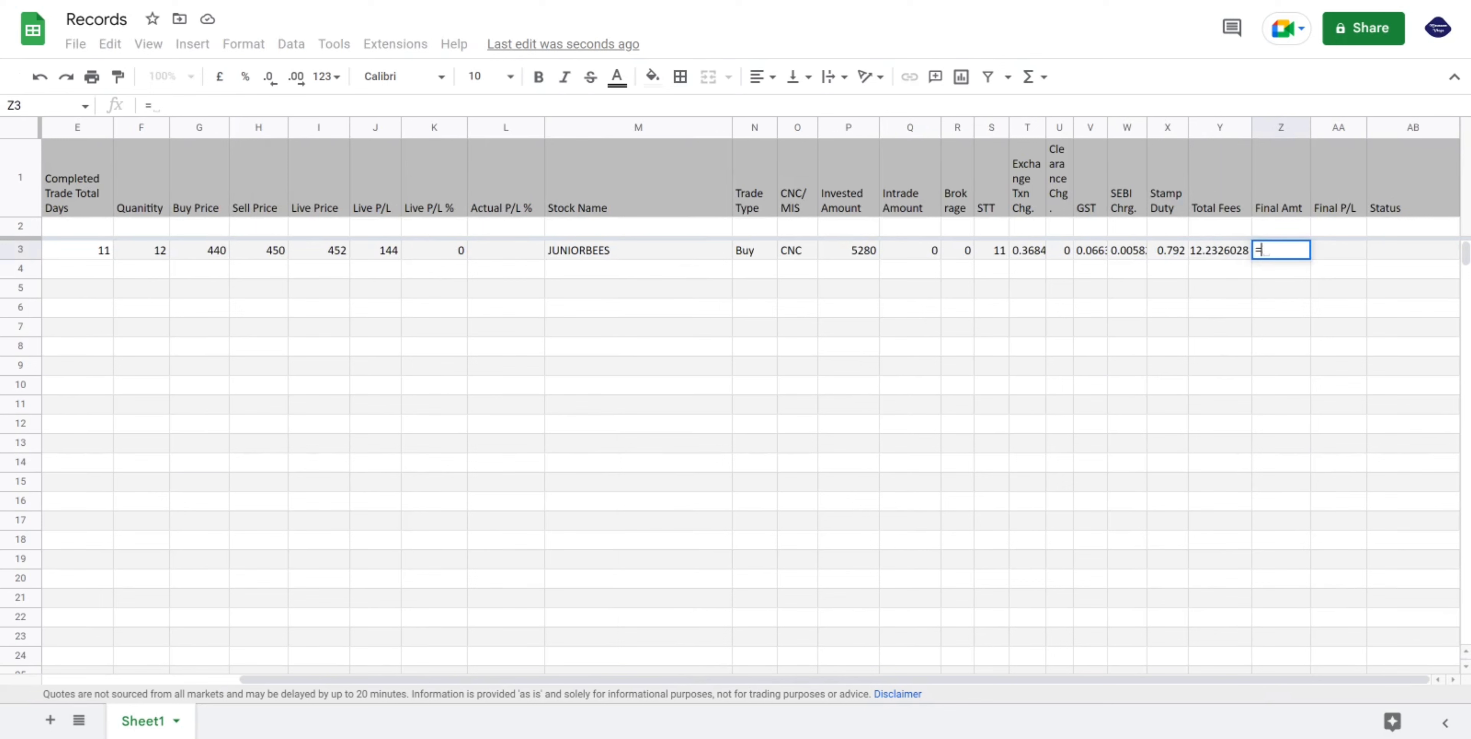
{"action": "type", "text": "sum(p"}
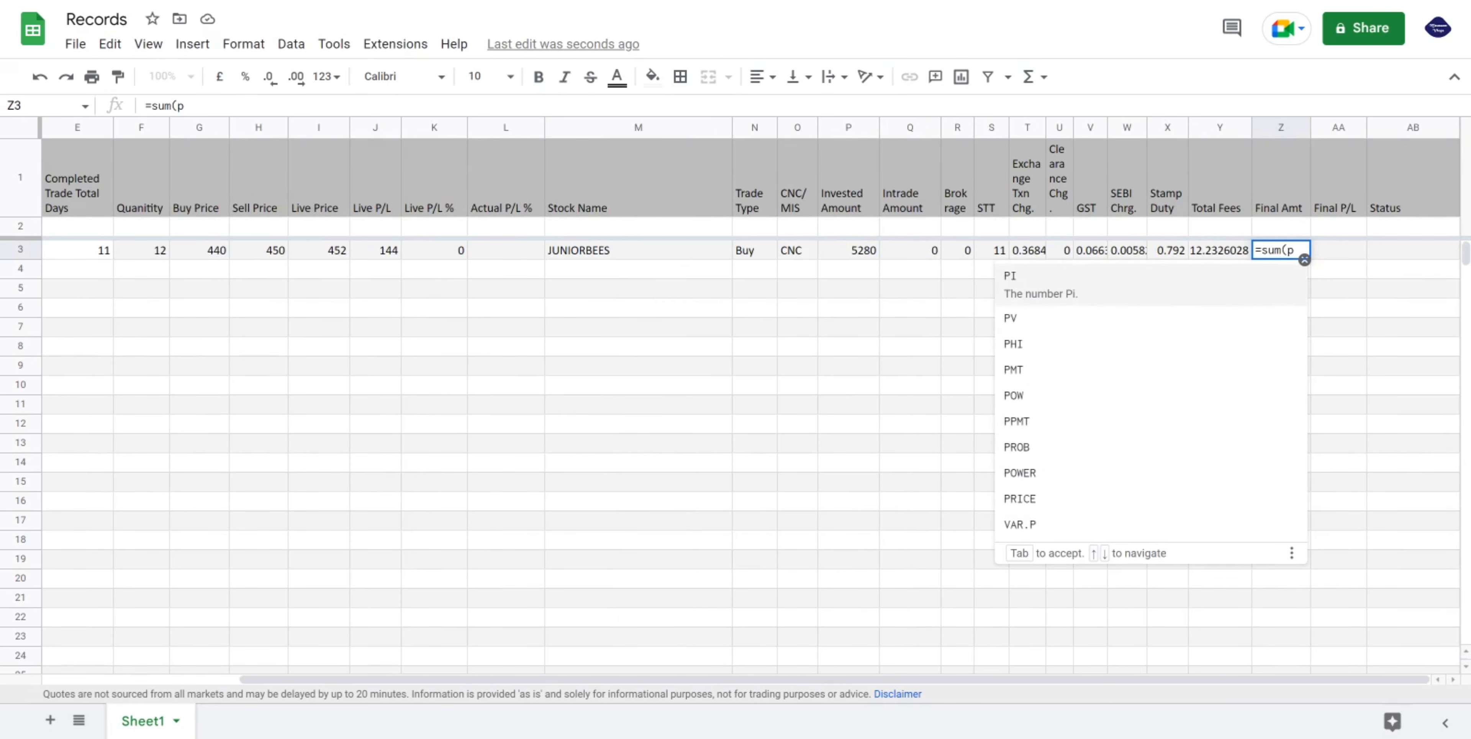
{"action": "type", "text": "3"}
{"action": "key", "text": "BackSpace"}
{"action": "key", "text": "BackSpace"}
{"action": "key", "text": "BackSpace"}
{"action": "key", "text": "BackSpace"}
{"action": "key", "text": "BackSpace"}
{"action": "key", "text": "BackSpace"}
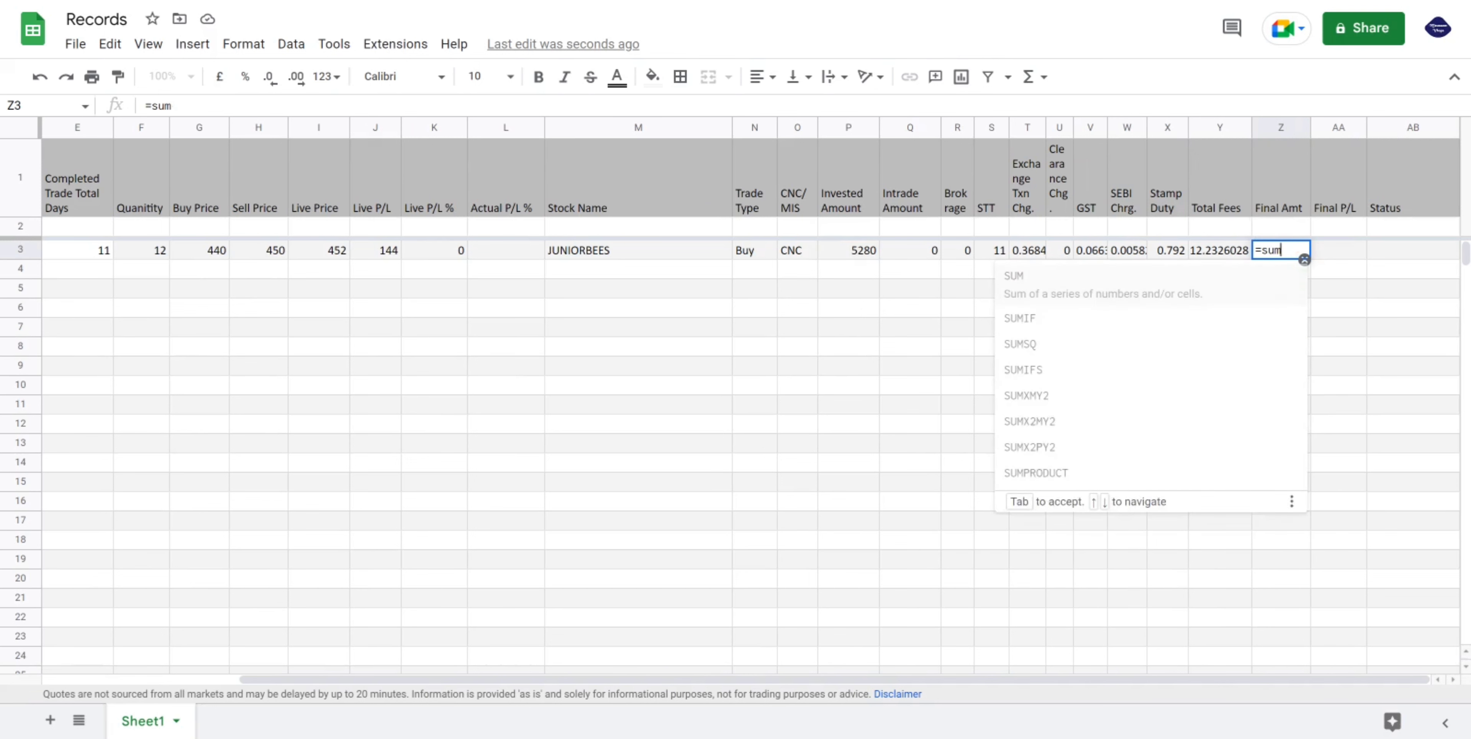
Complete the Final Amt formula in Z3 as =(p3+y3), adding the invested amount and total fees.
{"action": "type", "text": "(p3"}
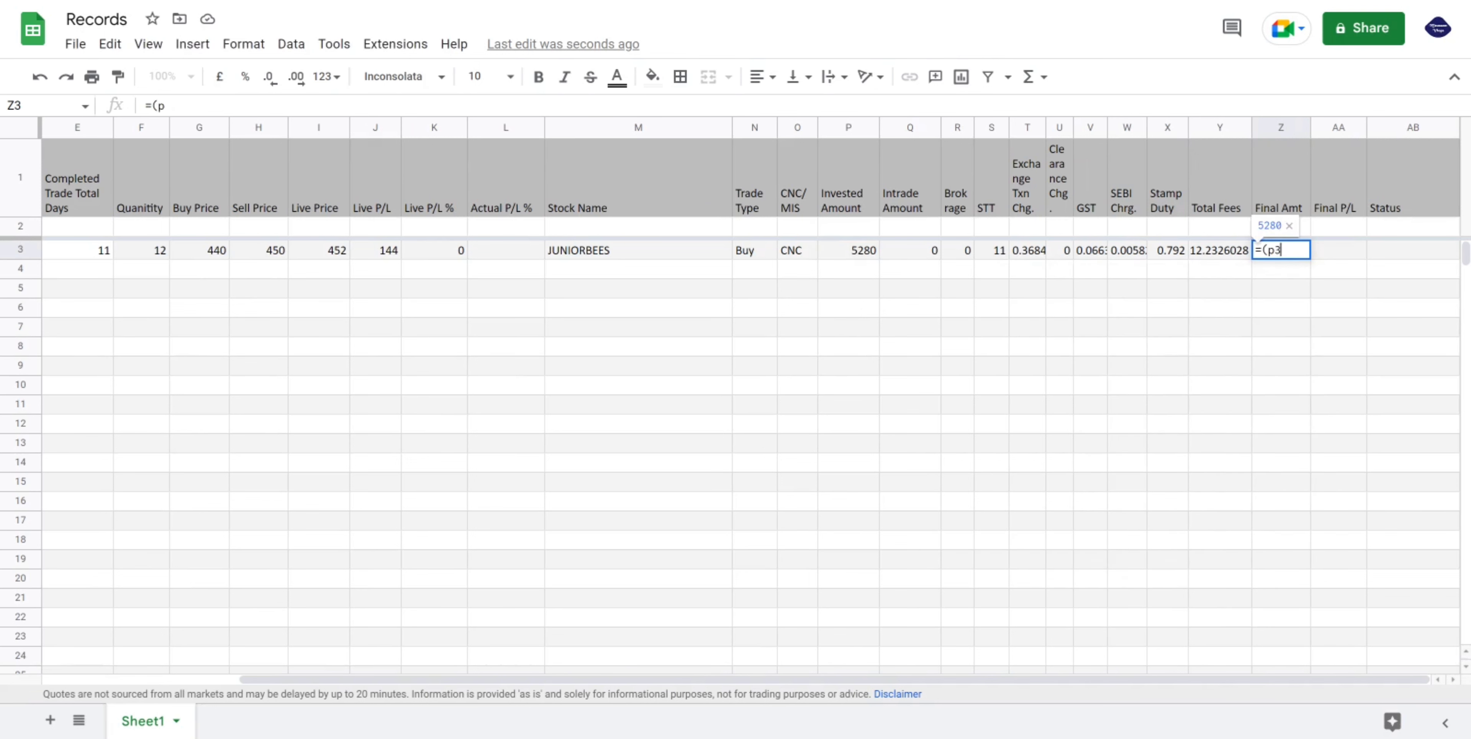
{"action": "type", "text": "+y3"}
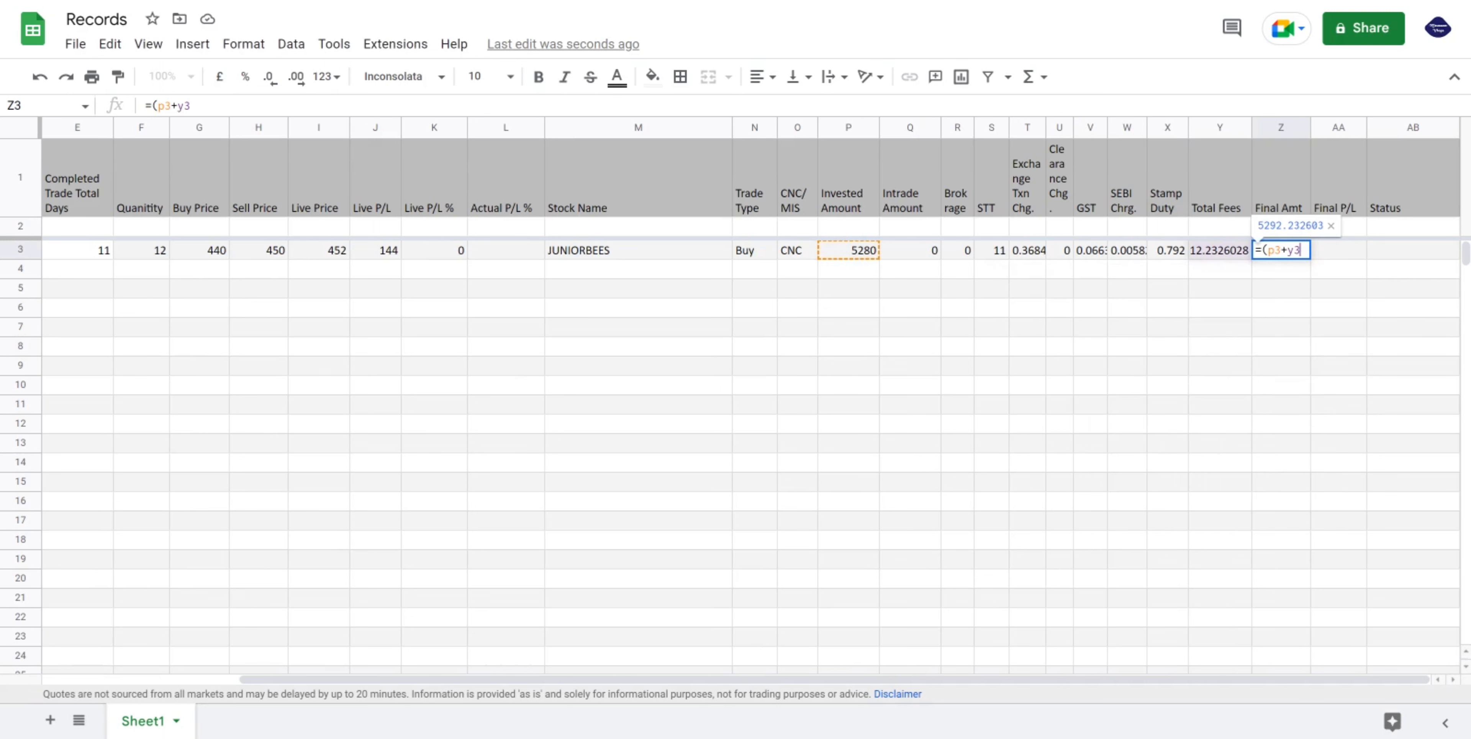
{"action": "type", "text": ")"}
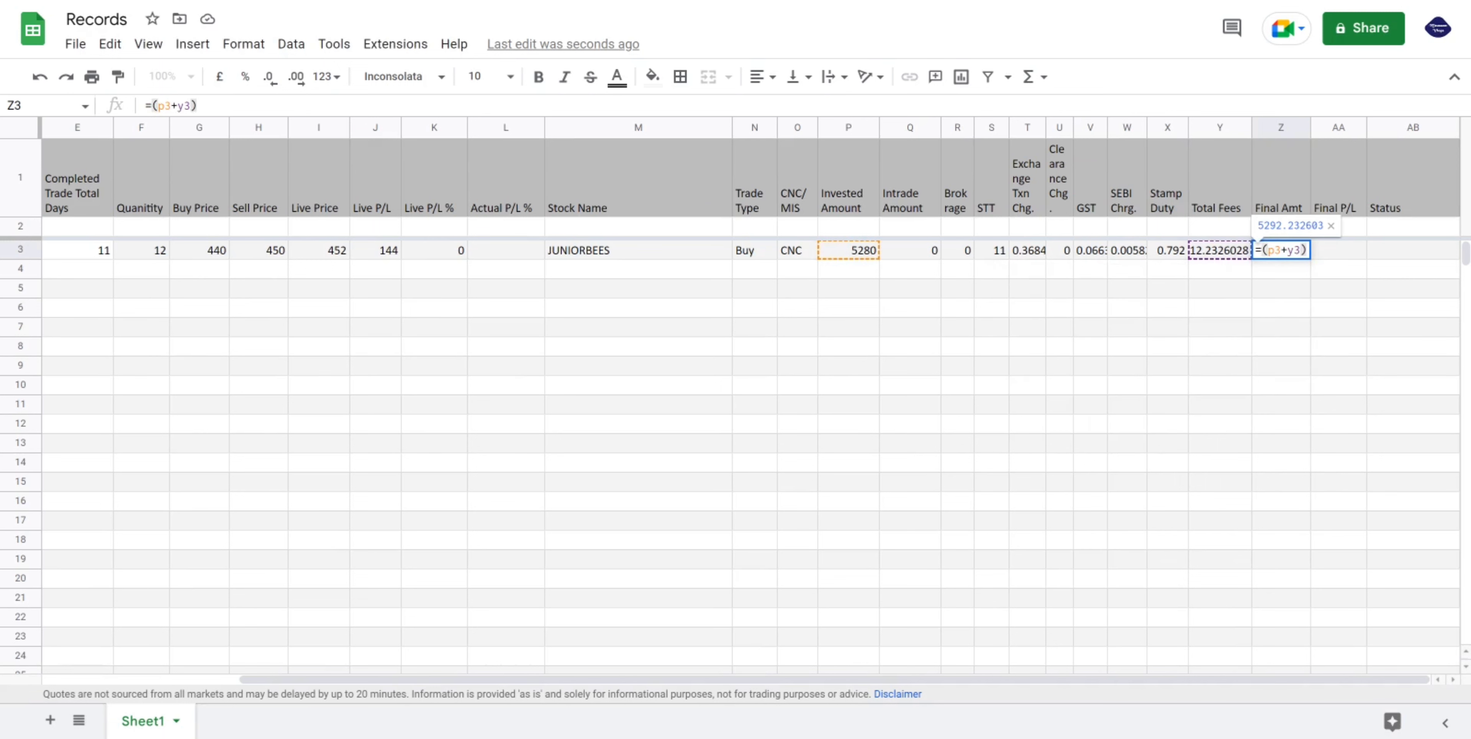
{"action": "key", "text": "Tab"}
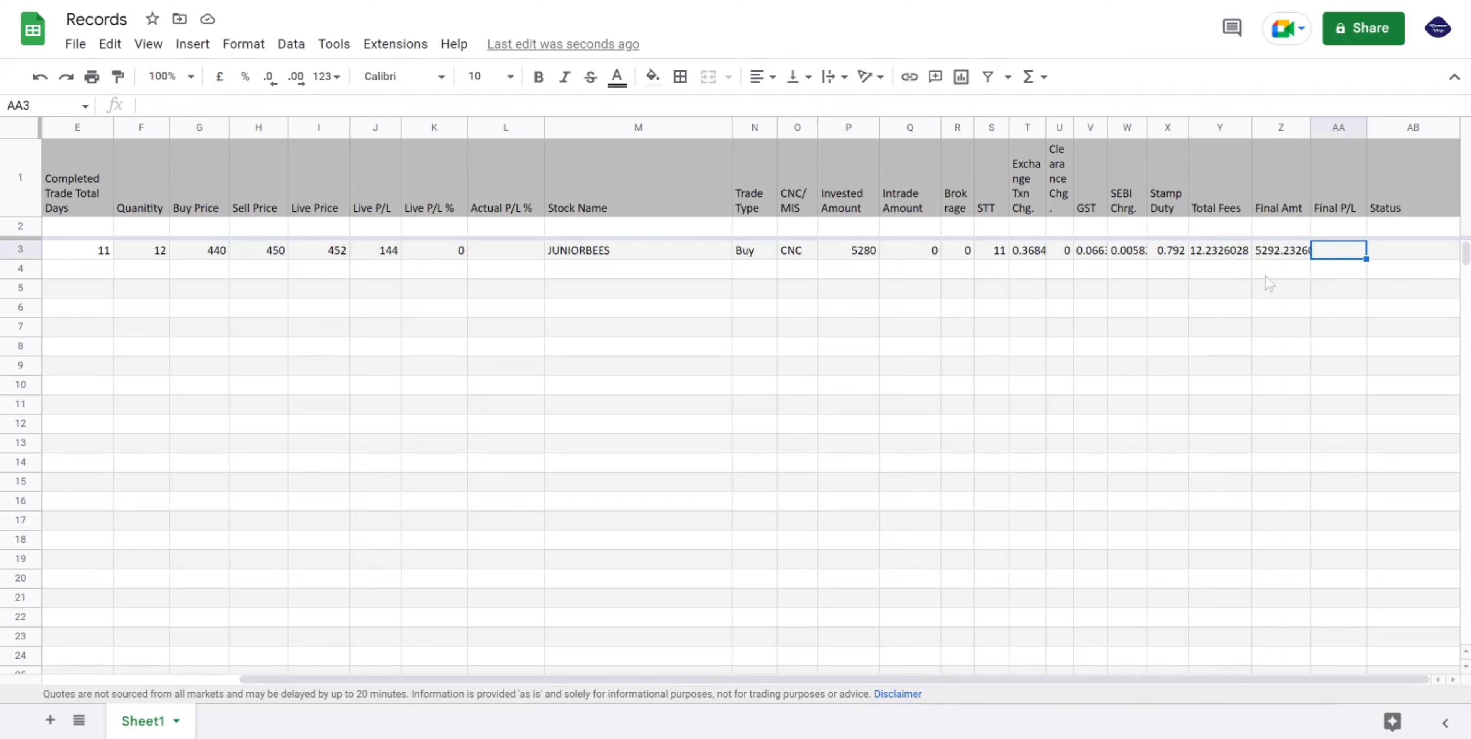
Enter the Final P/L formula =if(EQ(g3,h3),0,((h3*f3)-z3)) in AA3.
{"action": "type", "text": "=if"}
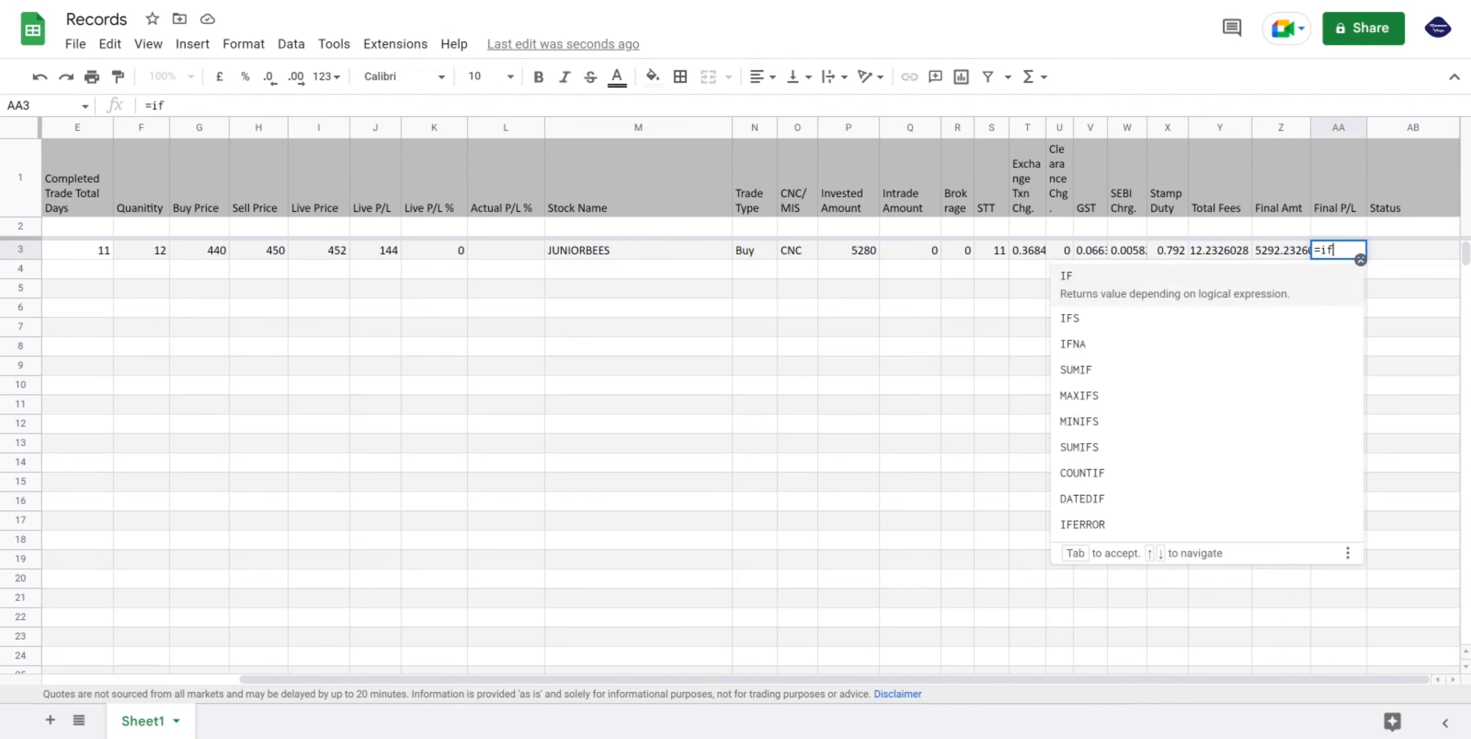
{"action": "type", "text": "(eq"}
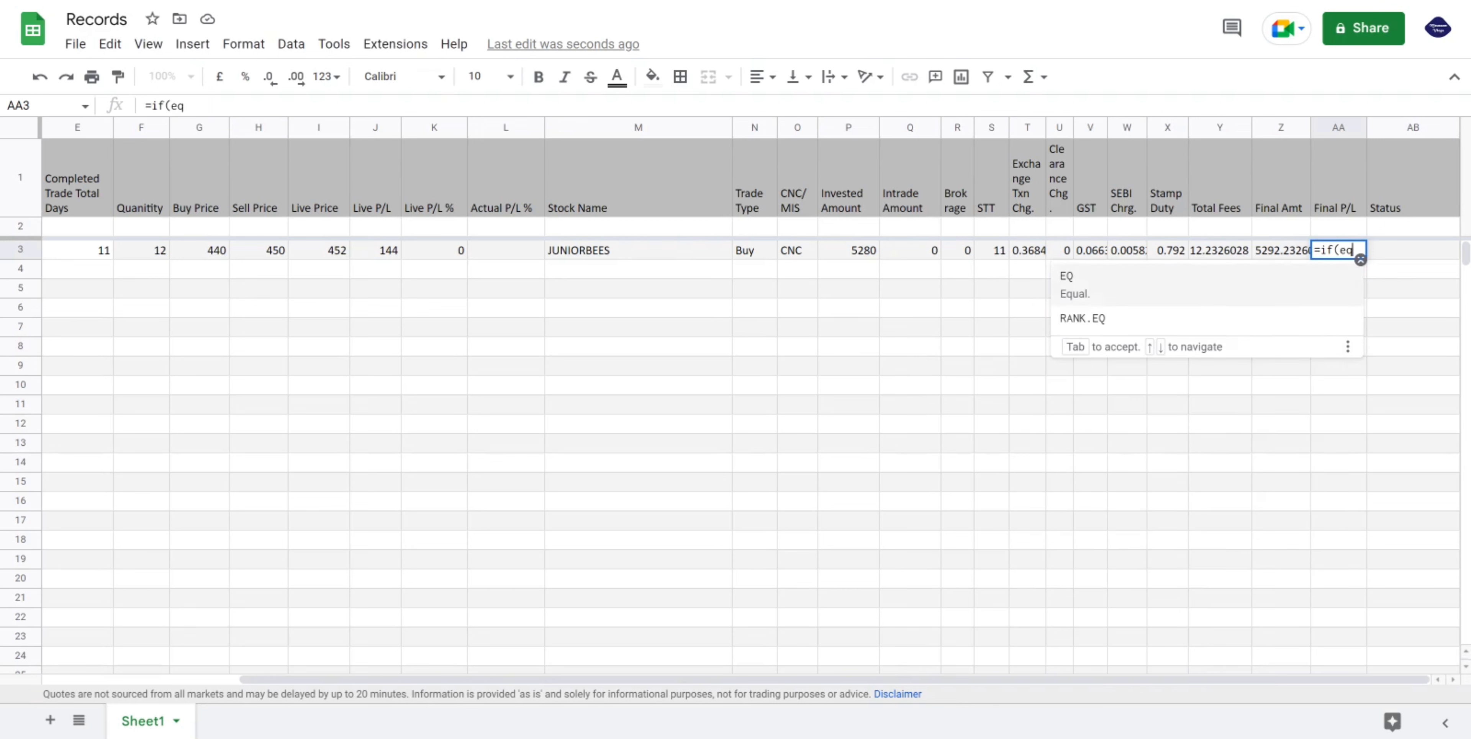
{"action": "left_click", "coordinate": [1185, 290]}
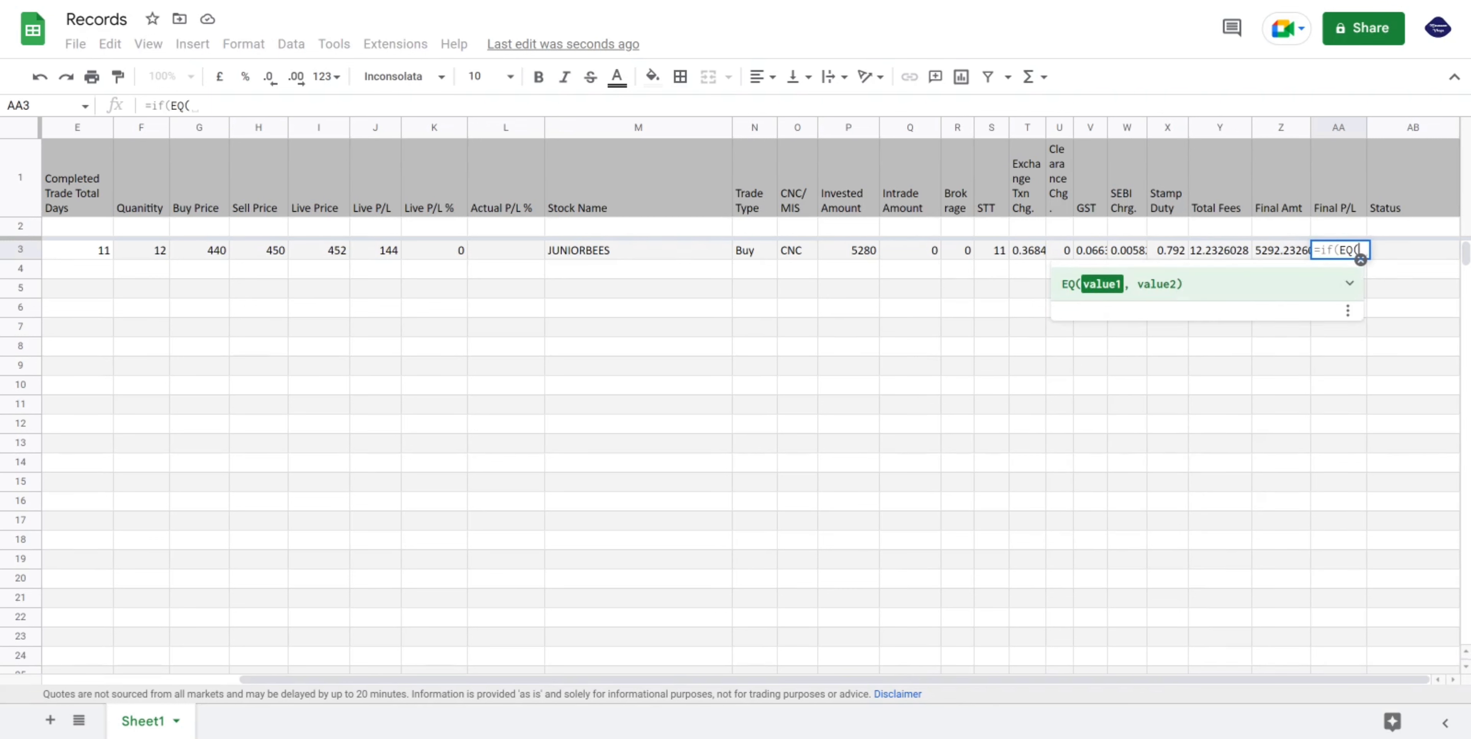
{"action": "type", "text": "g3"}
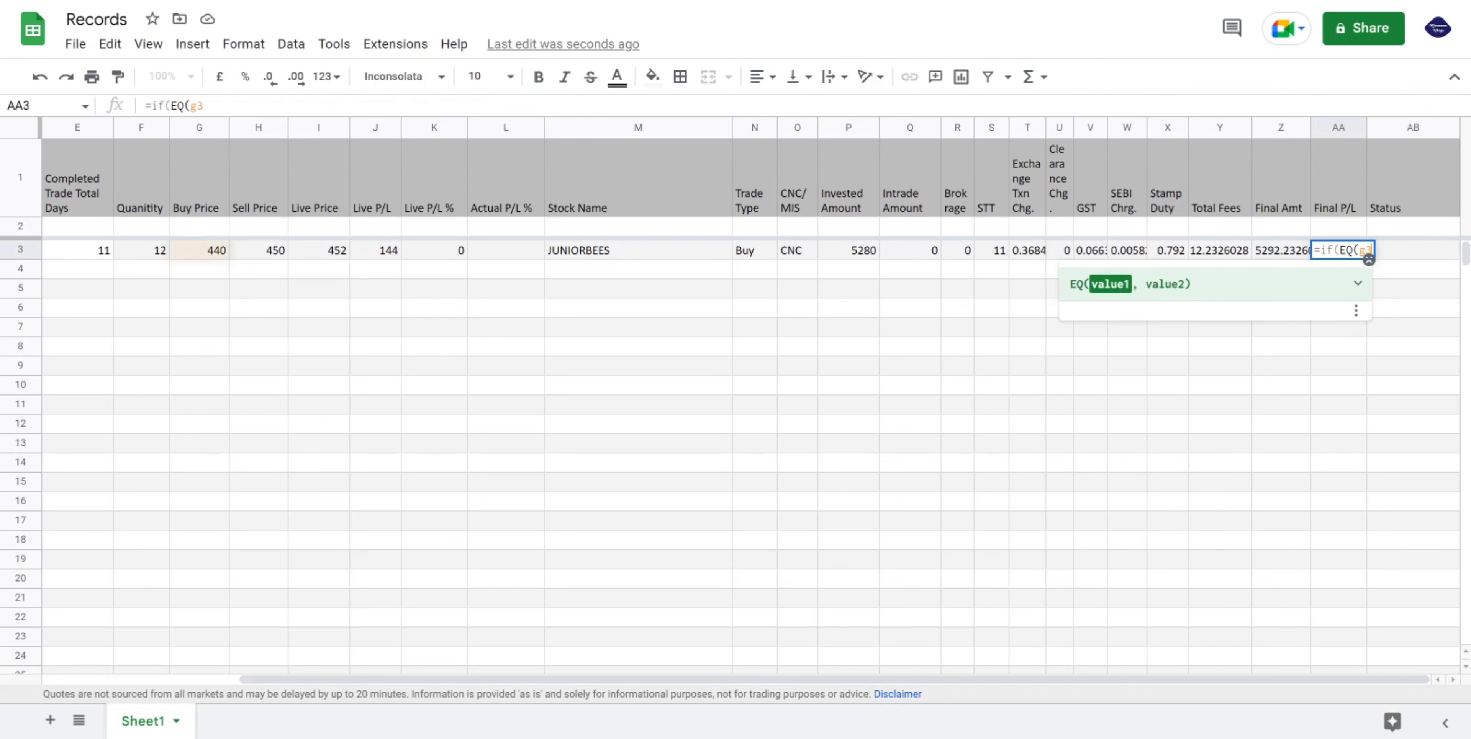
{"action": "type", "text": ","}
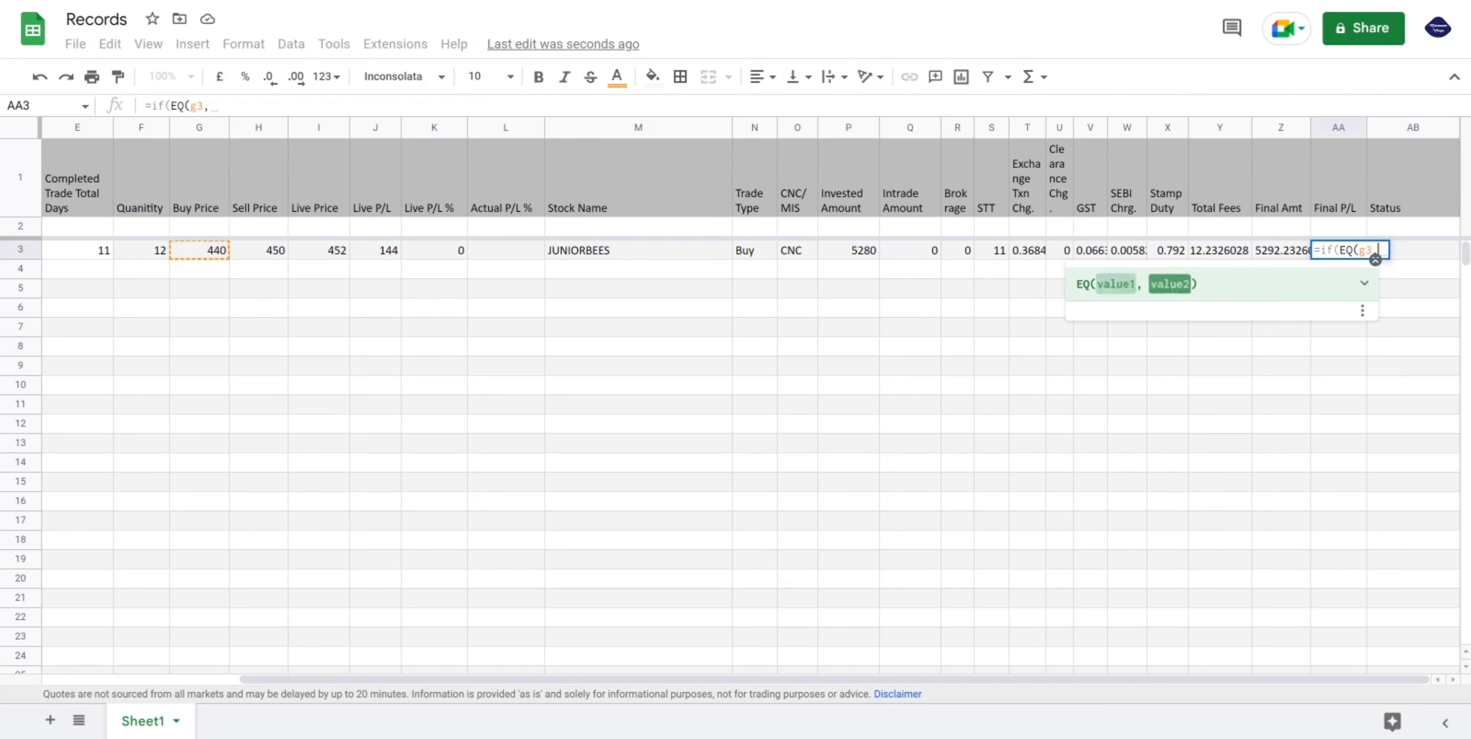
{"action": "type", "text": "h3"}
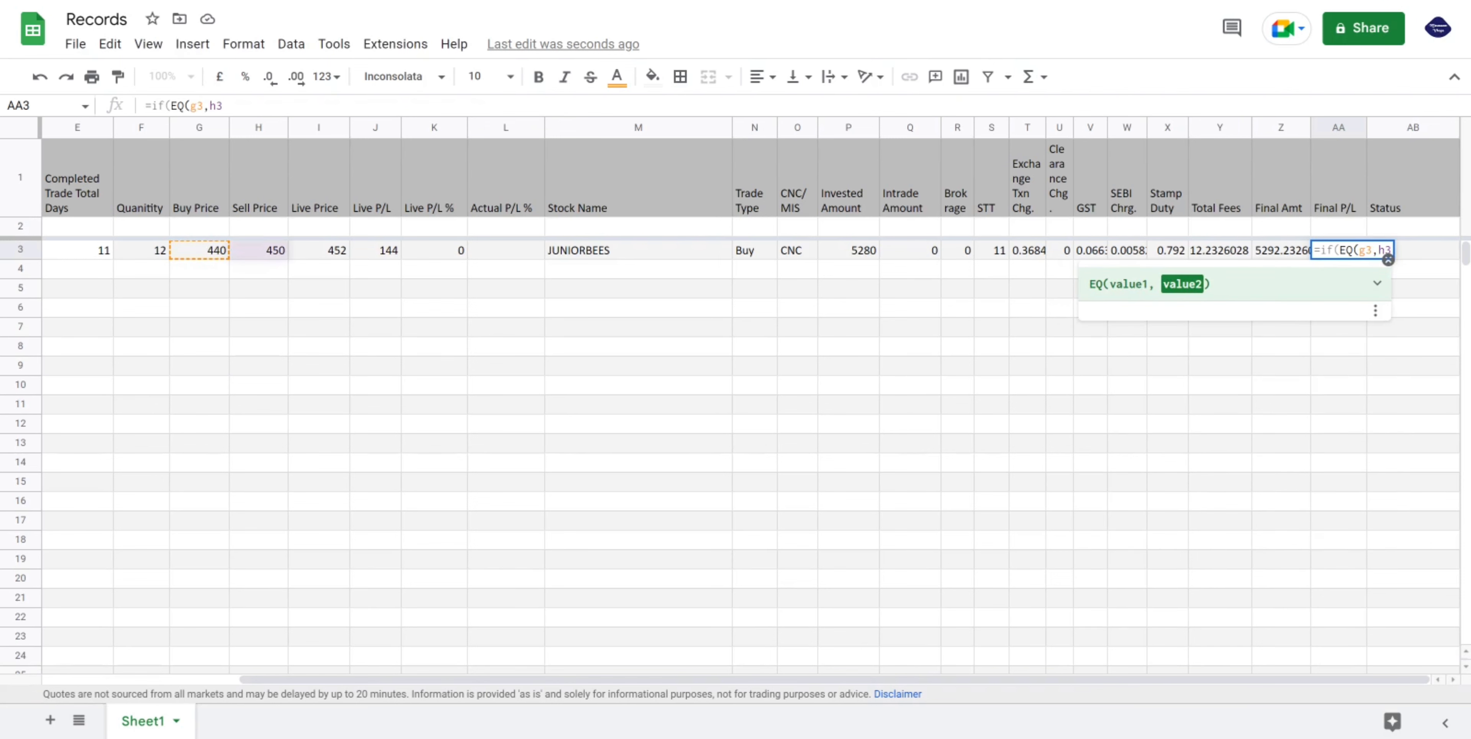
{"action": "type", "text": ")"}
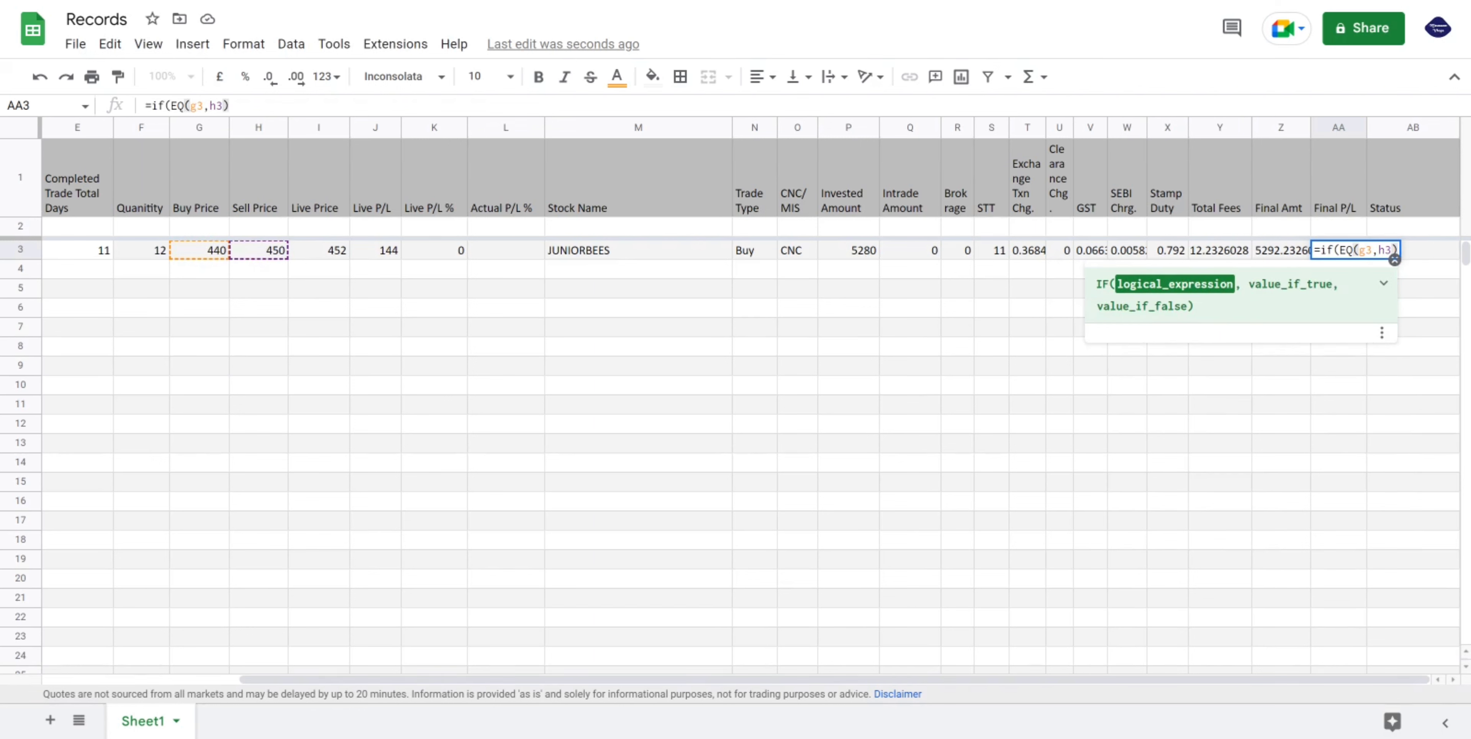
{"action": "type", "text": ",0,"}
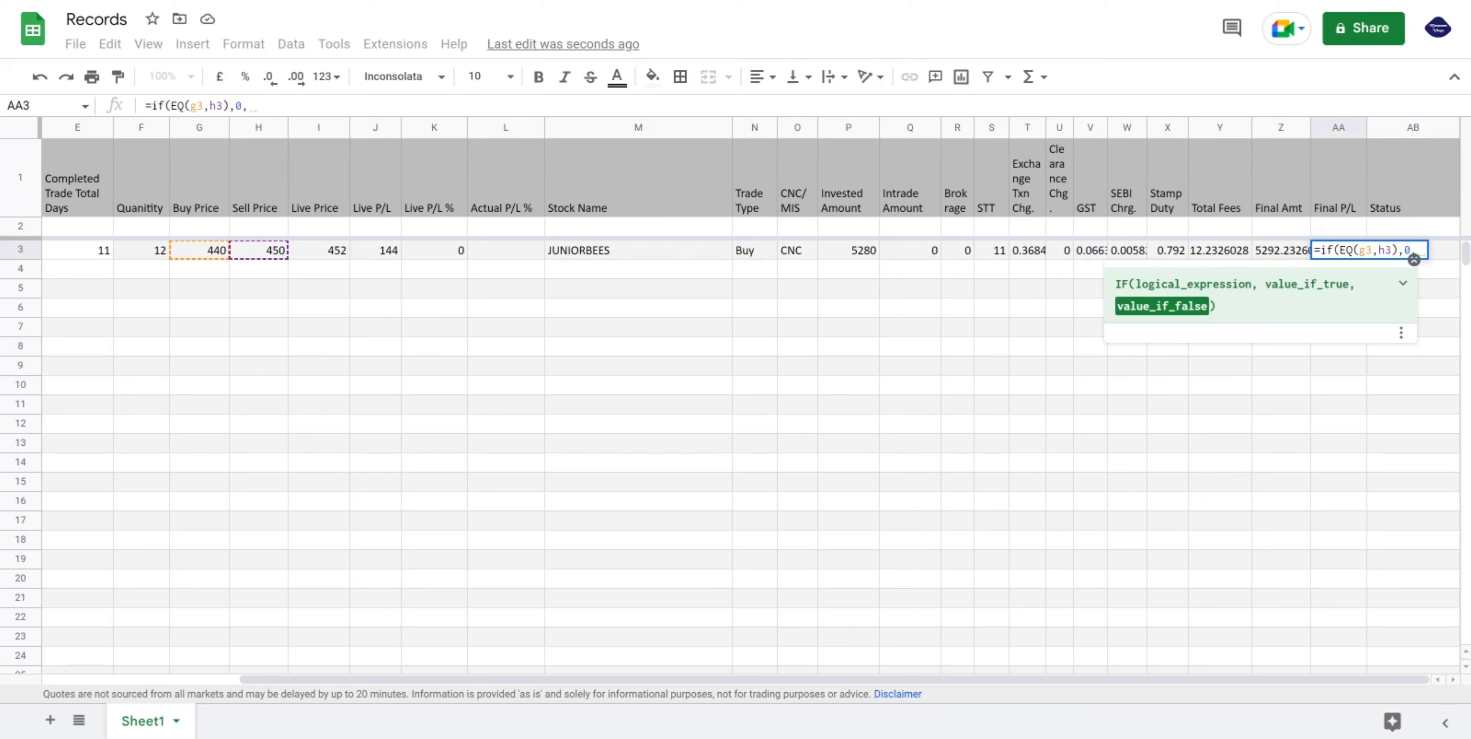
{"action": "type", "text": "(("}
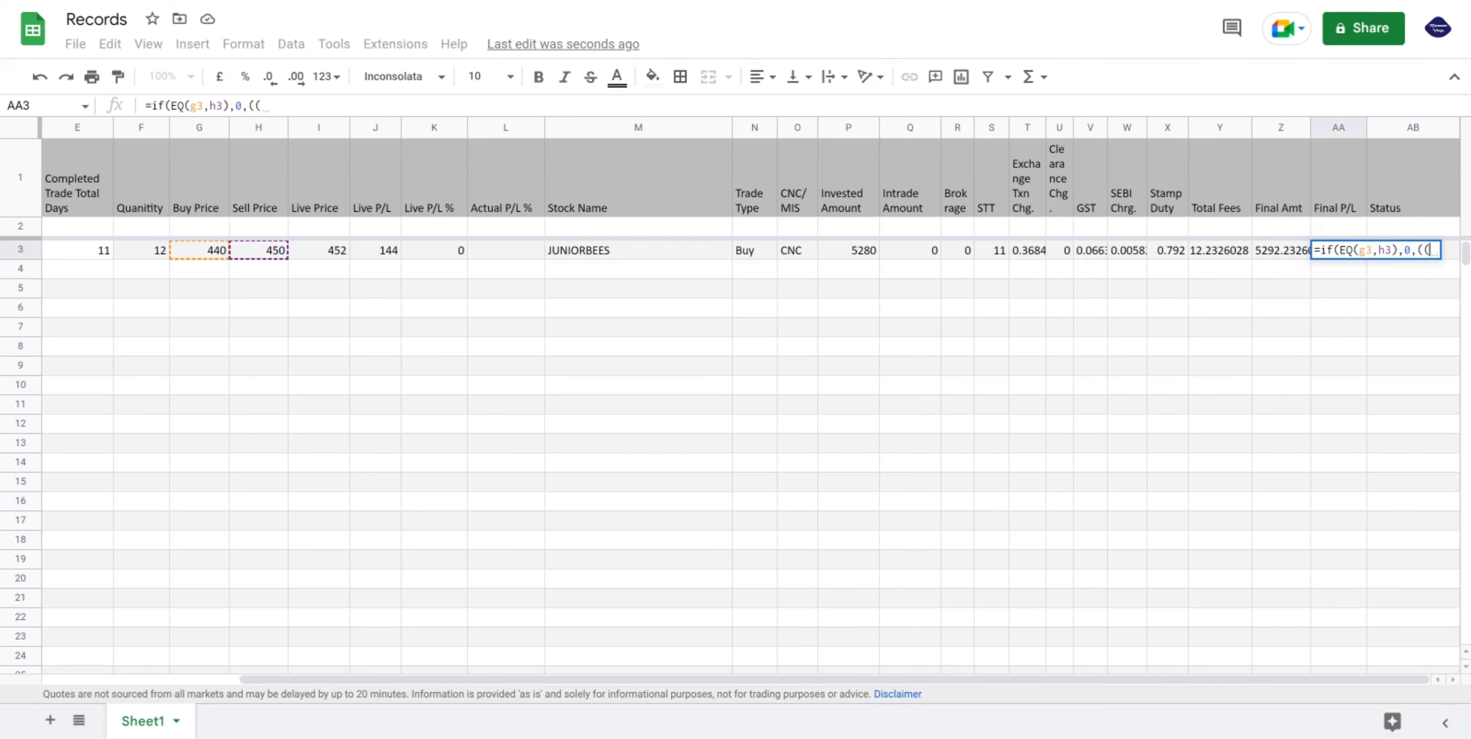
{"action": "type", "text": "h3"}
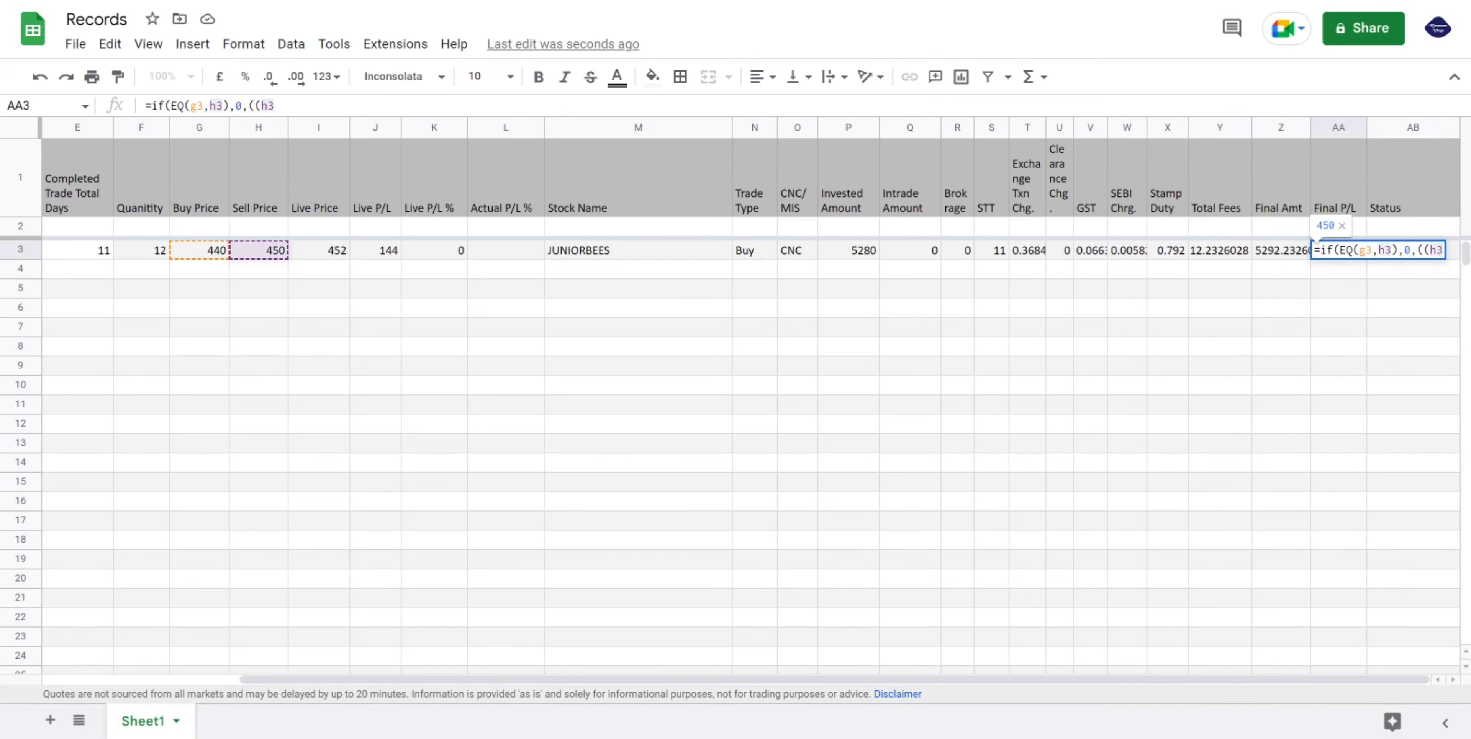
{"action": "type", "text": "*f"}
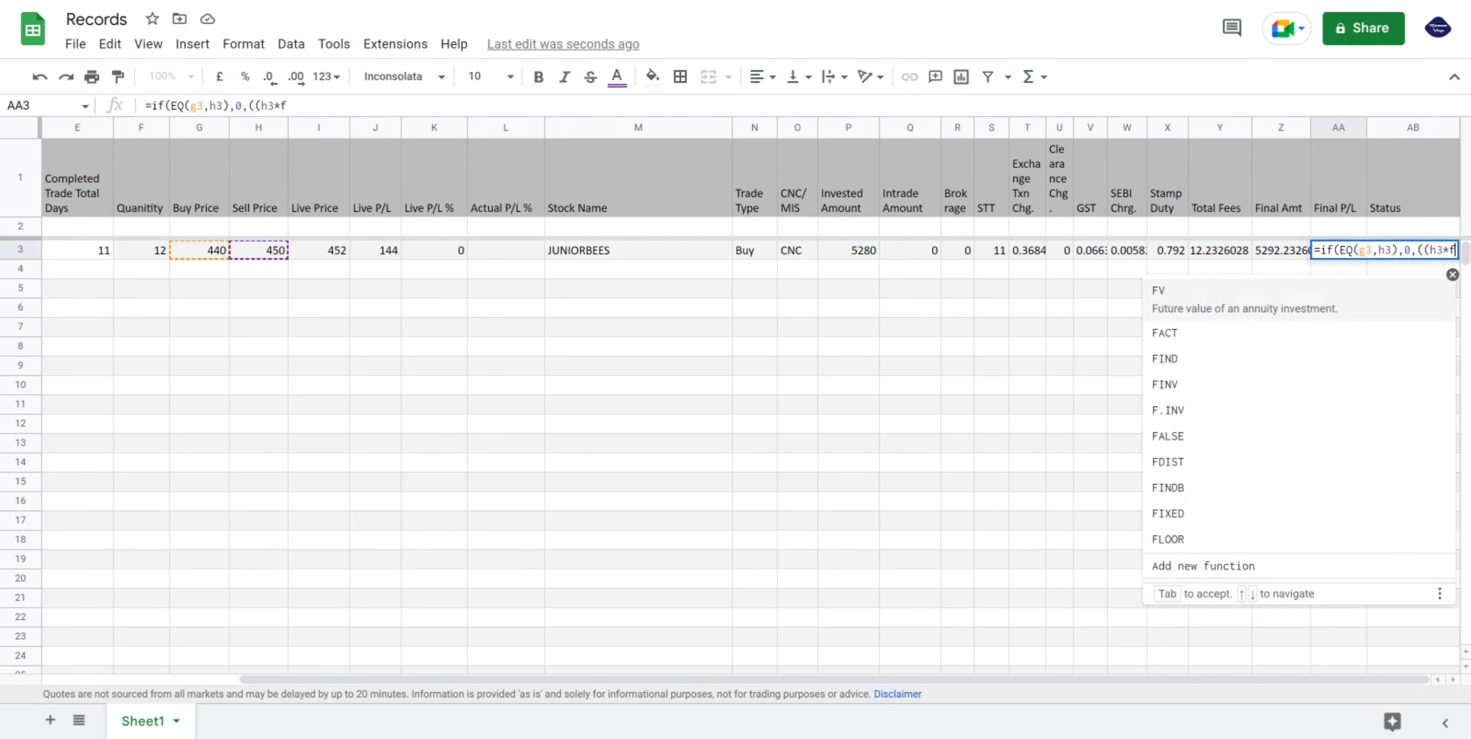
{"action": "type", "text": "3"}
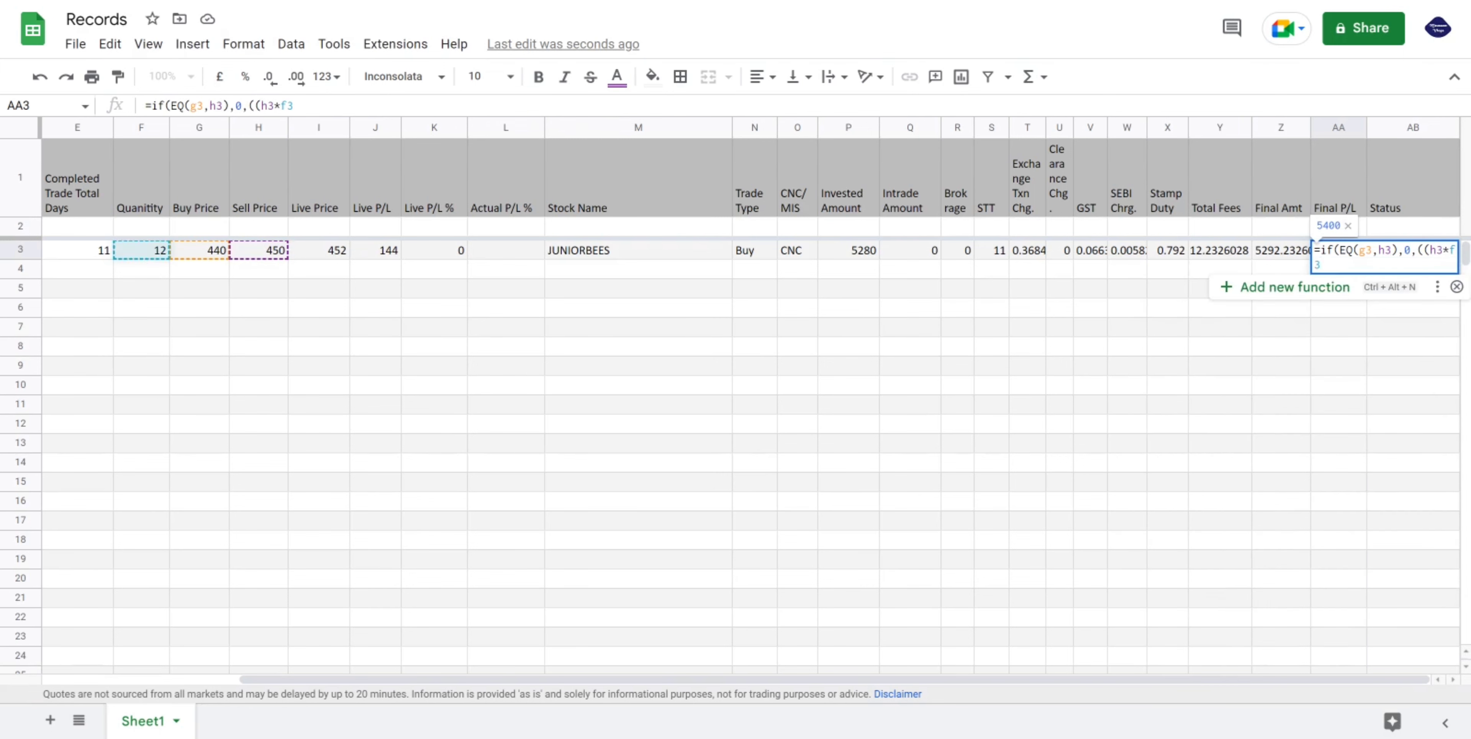
{"action": "type", "text": ")"}
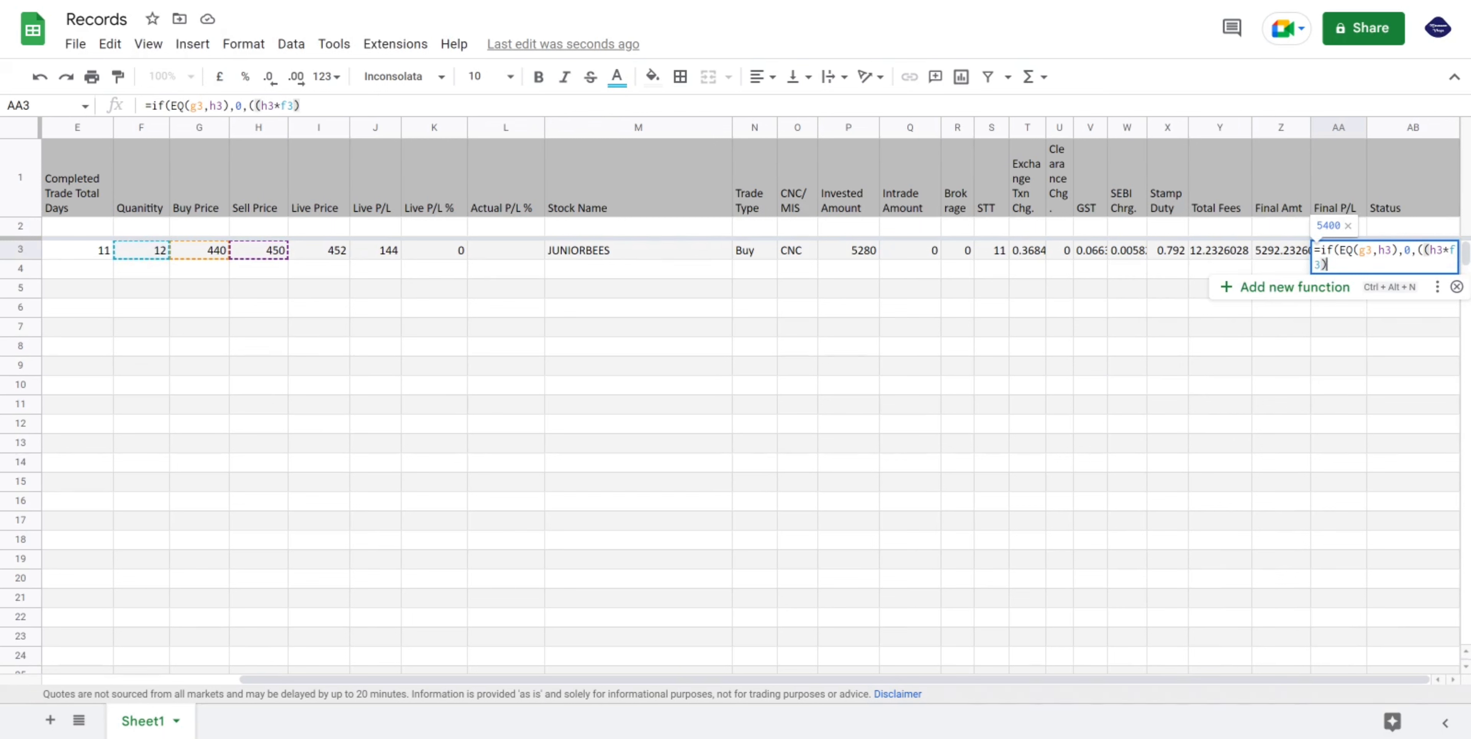
{"action": "type", "text": "-"}
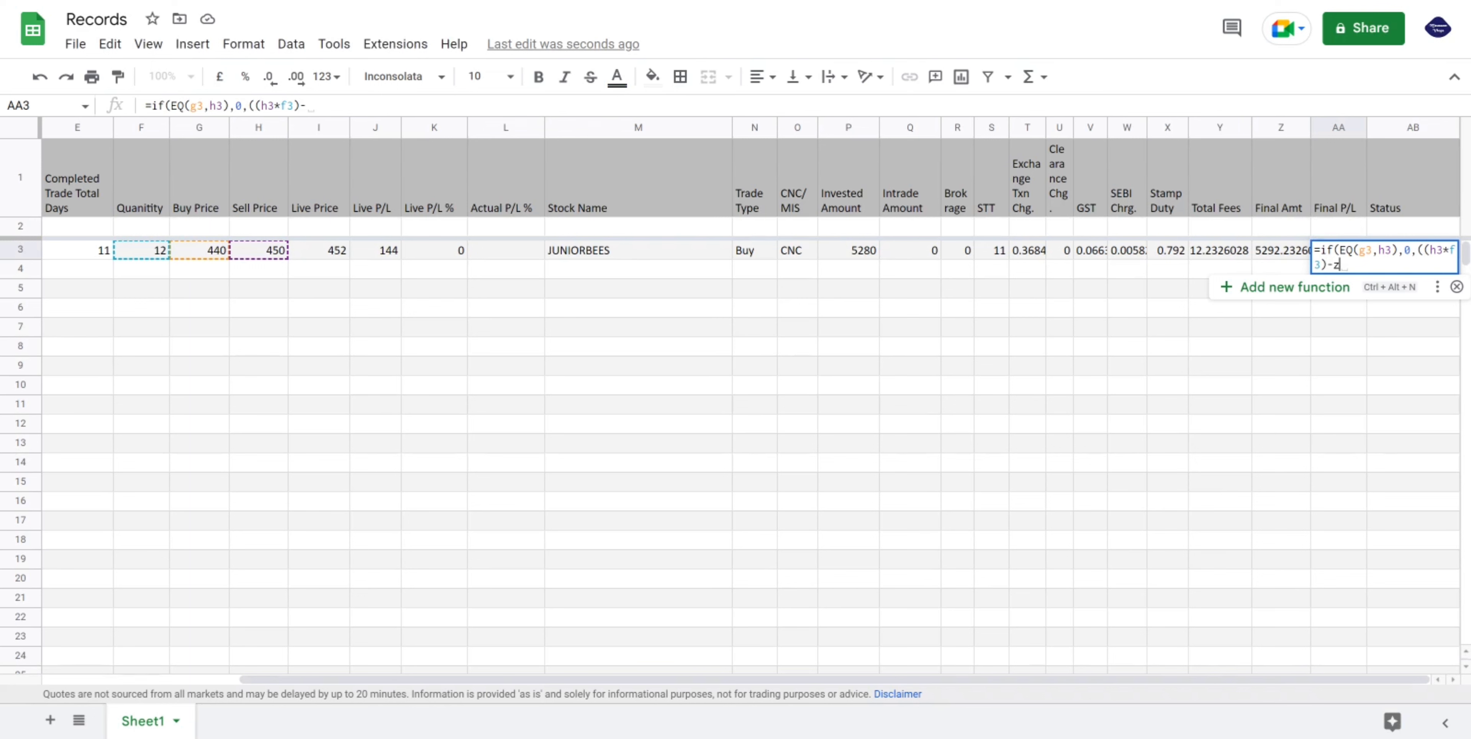
{"action": "type", "text": "z3))"}
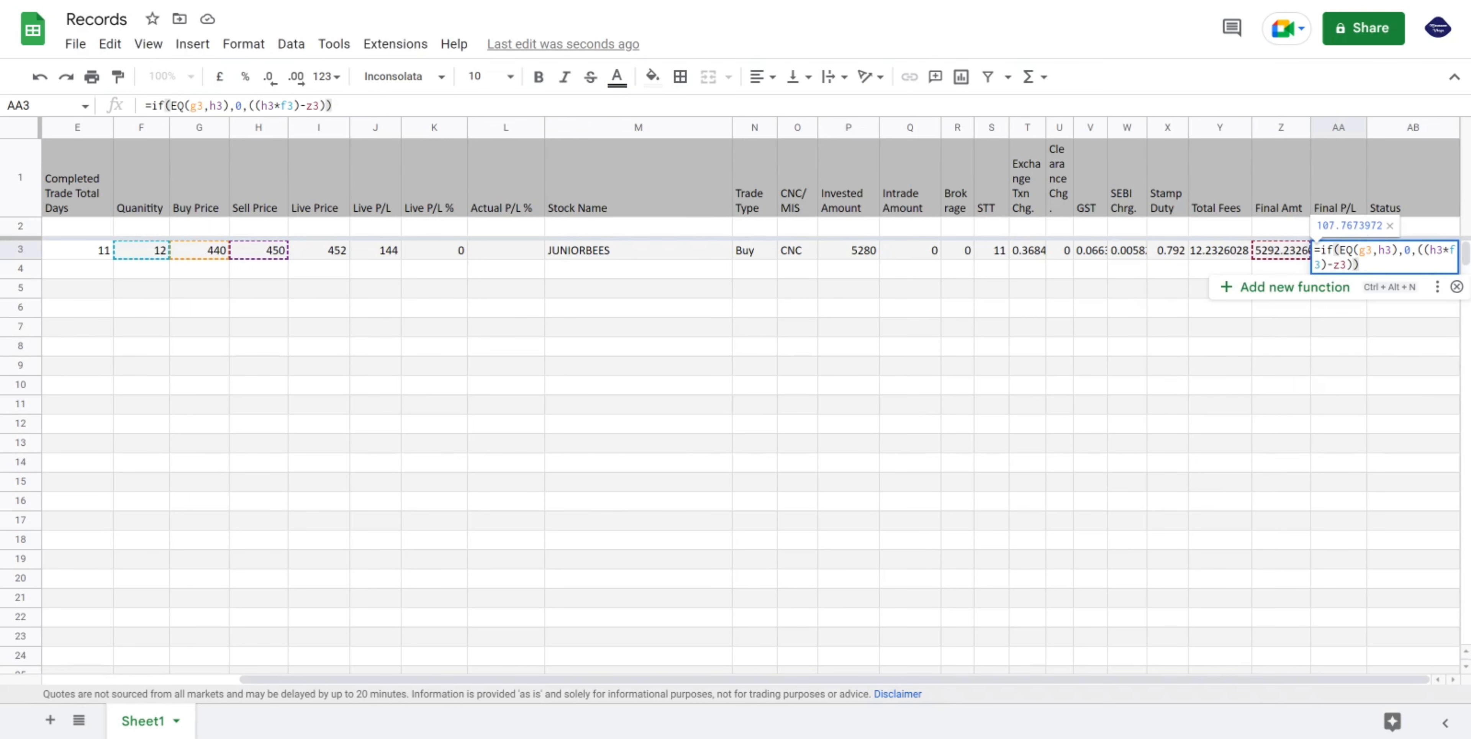
{"action": "key", "text": "Return"}
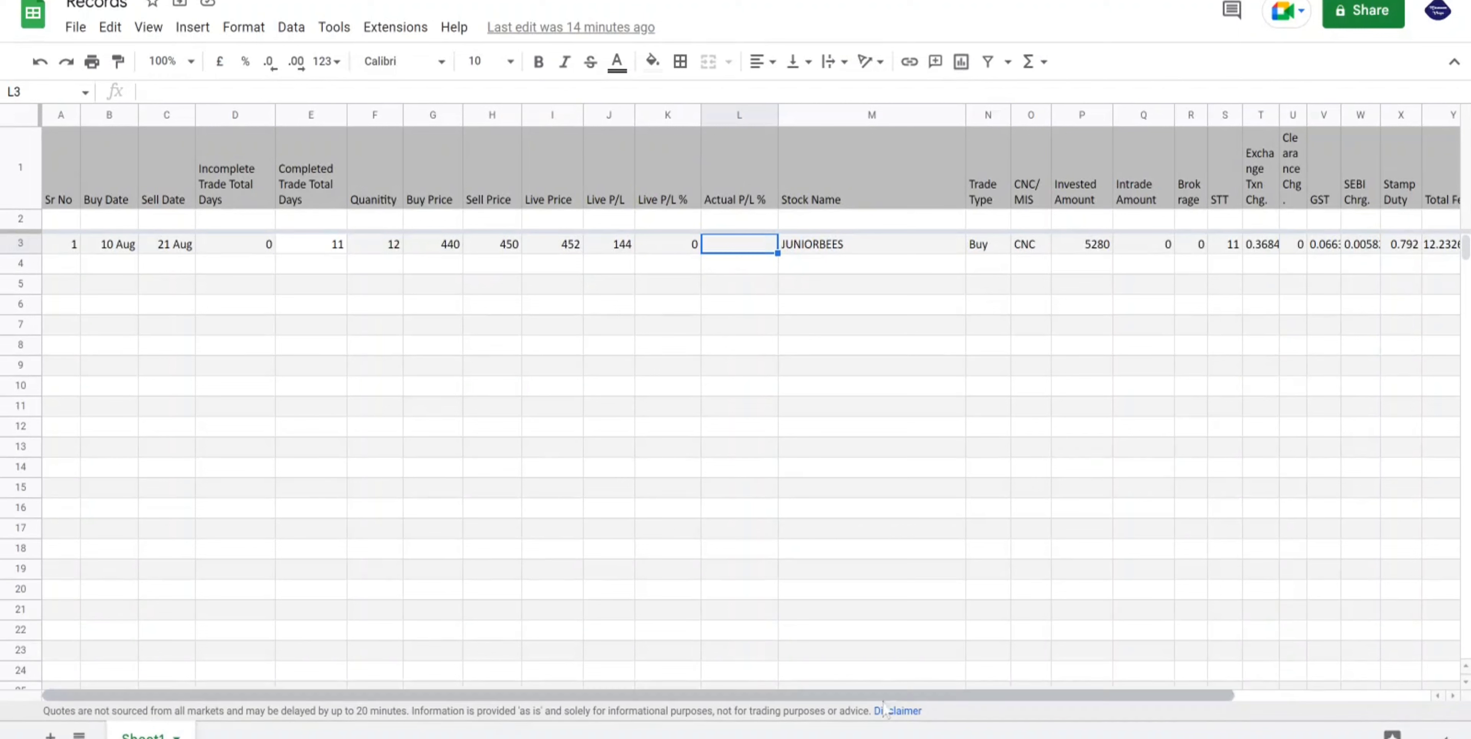
Enter the Actual P/L % formula =if(EQ(g3,h3),0,(aa3/p3)) in L3 of the sample trade row.
{"action": "left_click", "coordinate": [671, 250]}
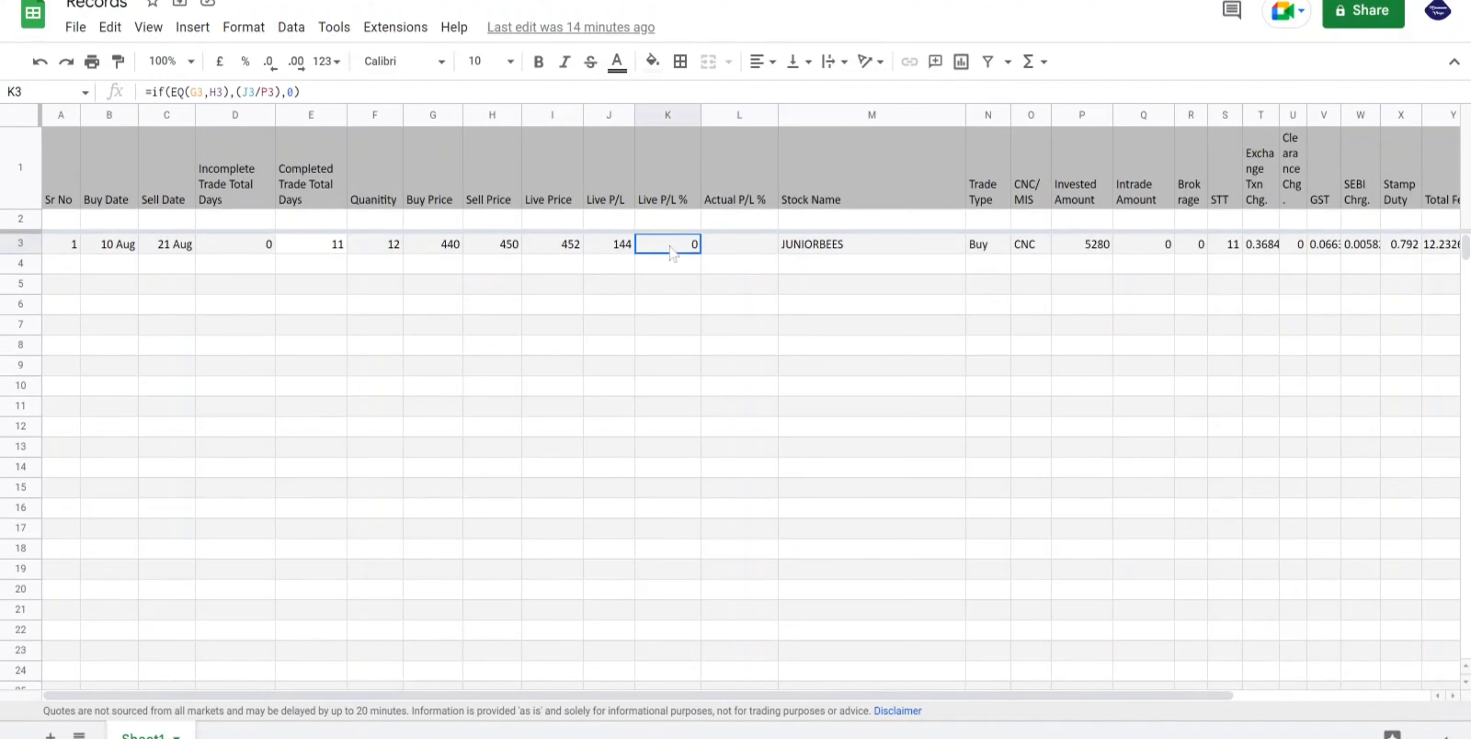
{"action": "left_click", "coordinate": [745, 250]}
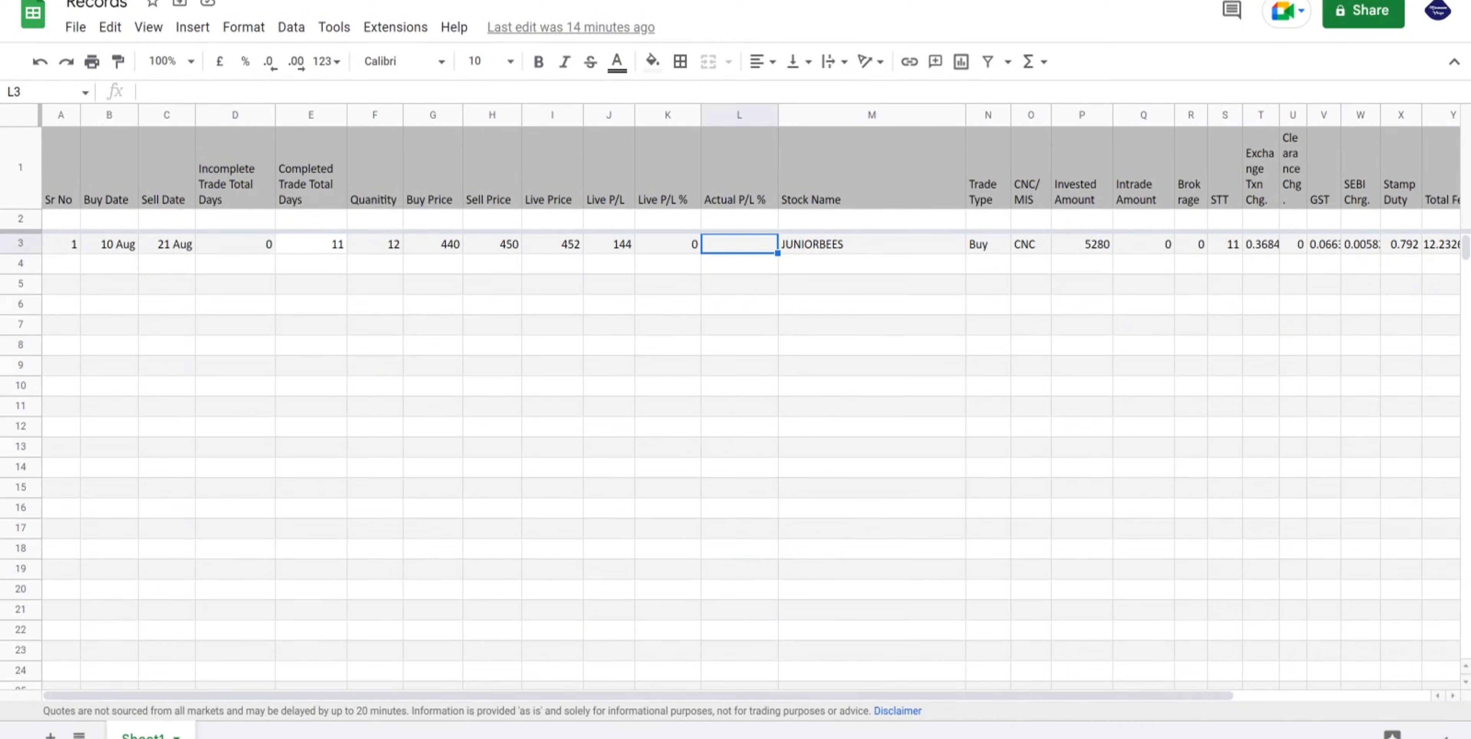
{"action": "type", "text": "=if("}
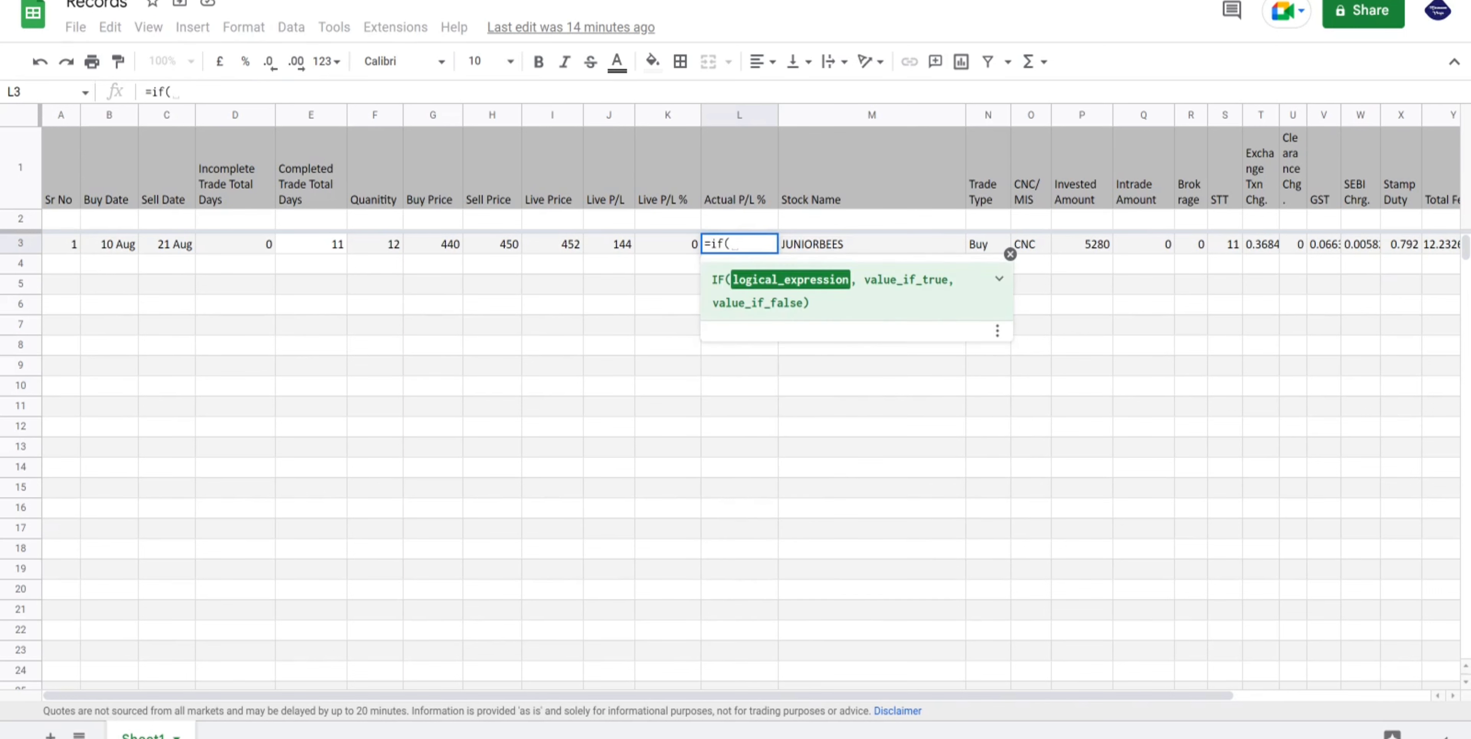
{"action": "type", "text": "eq"}
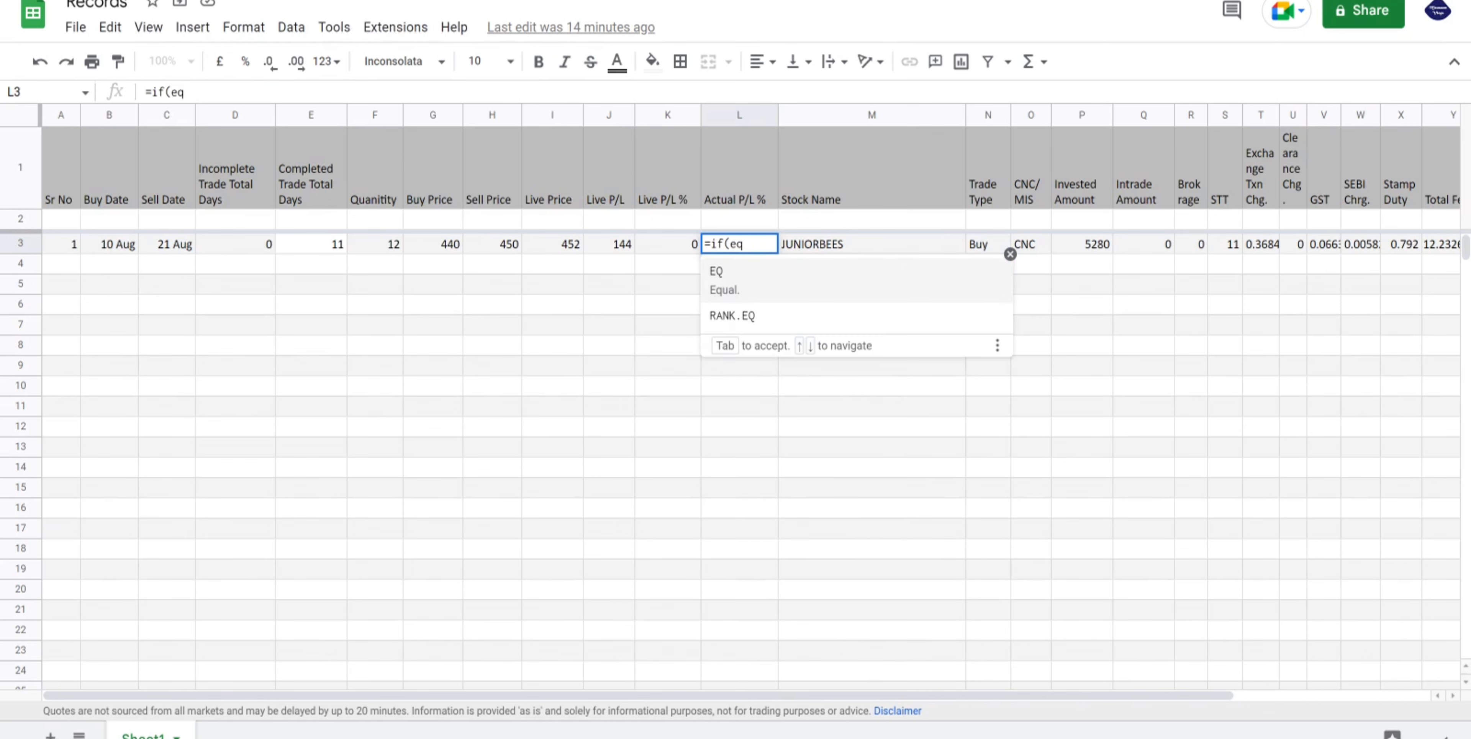
{"action": "left_click", "coordinate": [753, 268]}
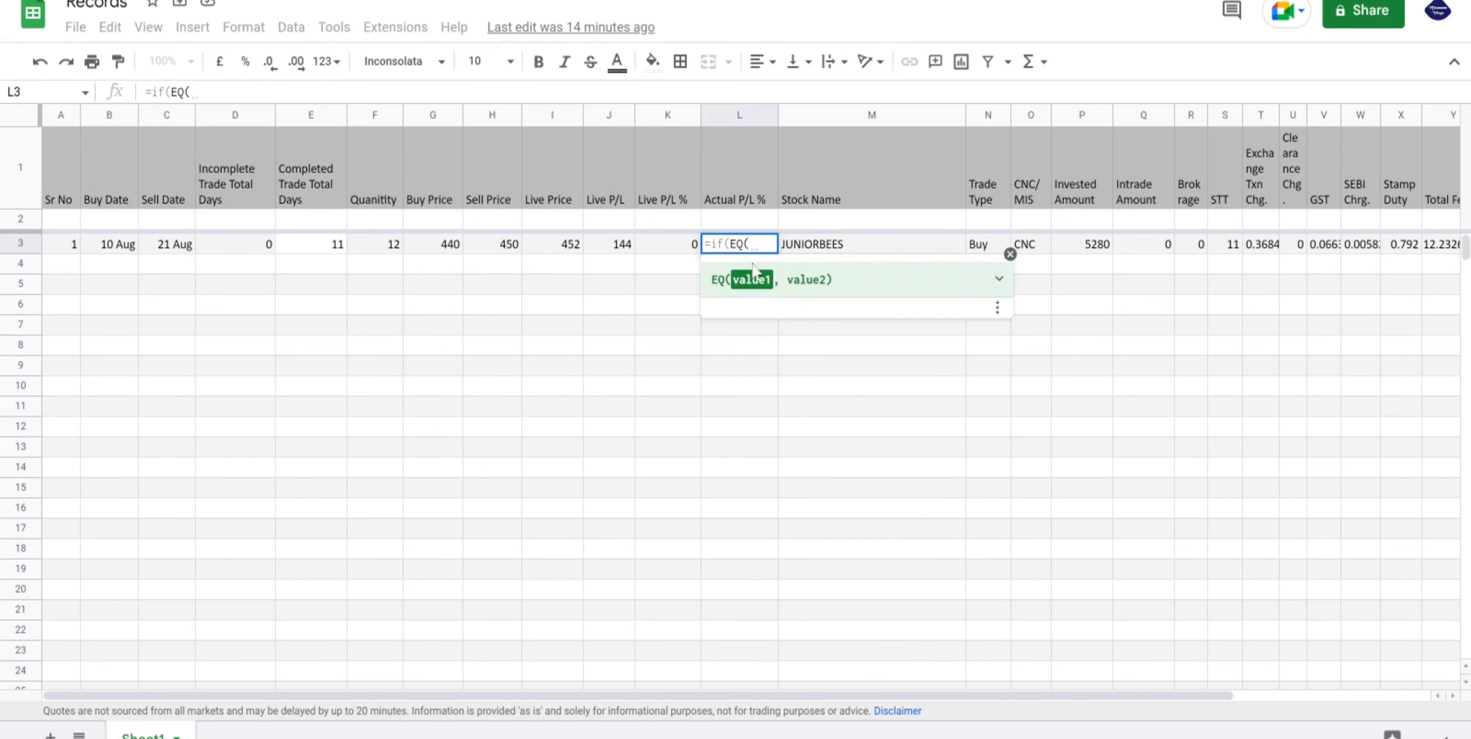
{"action": "type", "text": "g3, "}
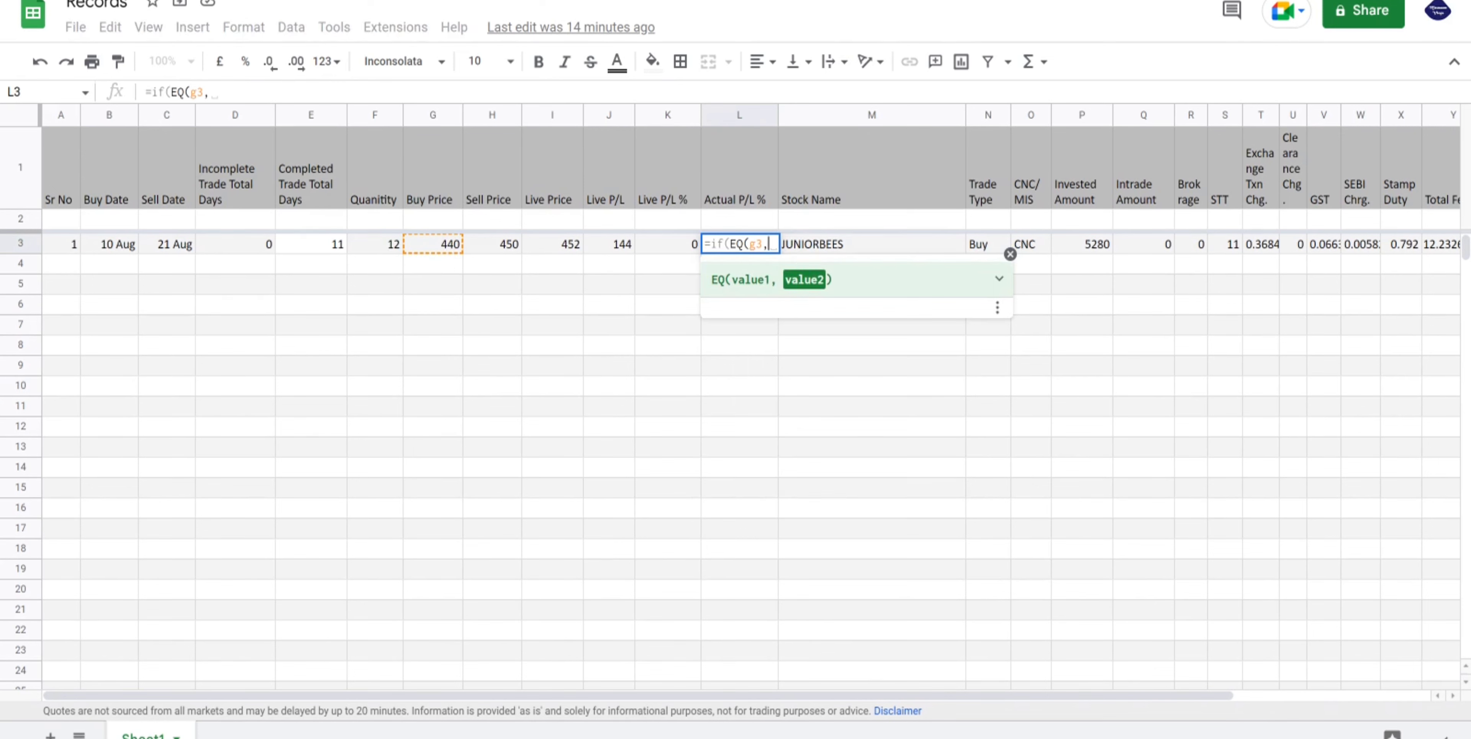
{"action": "type", "text": "h3"}
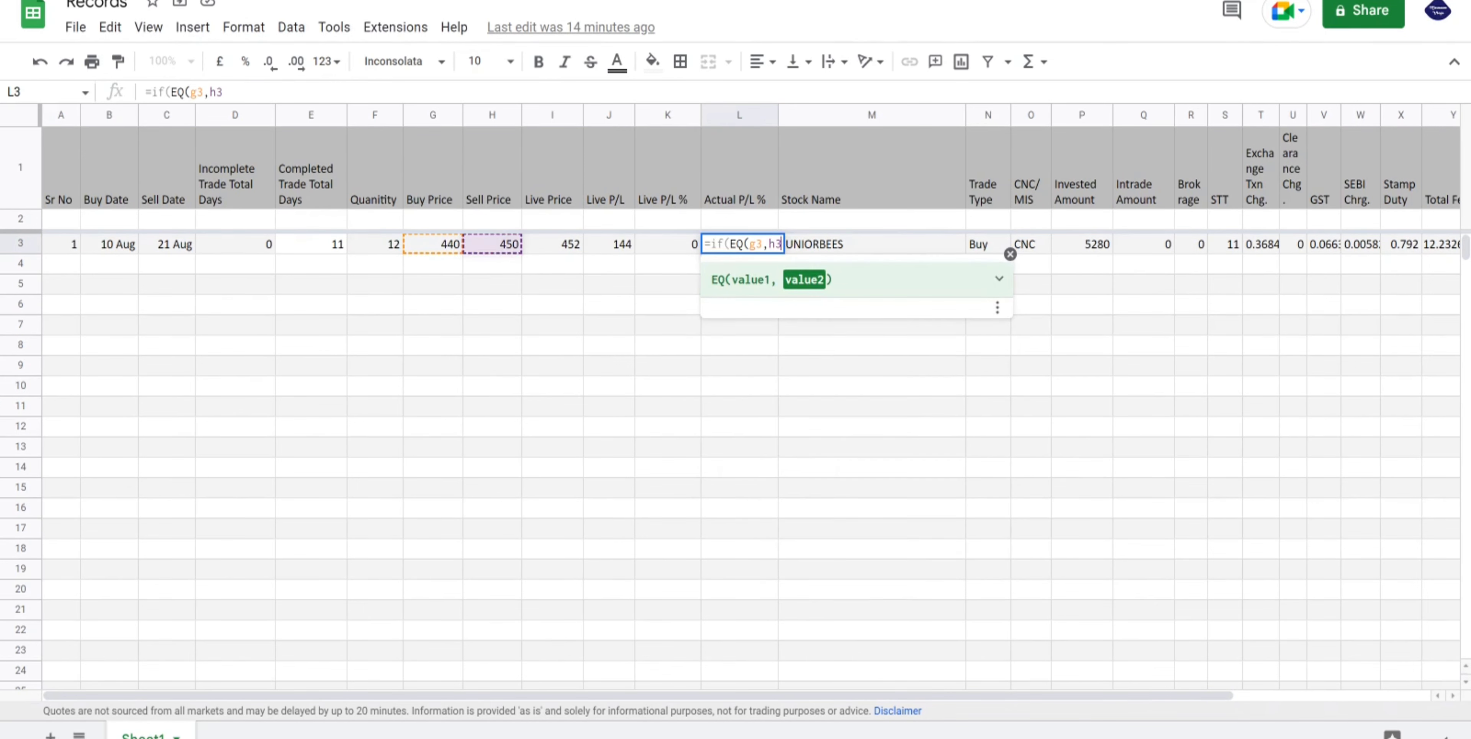
{"action": "type", "text": ")"}
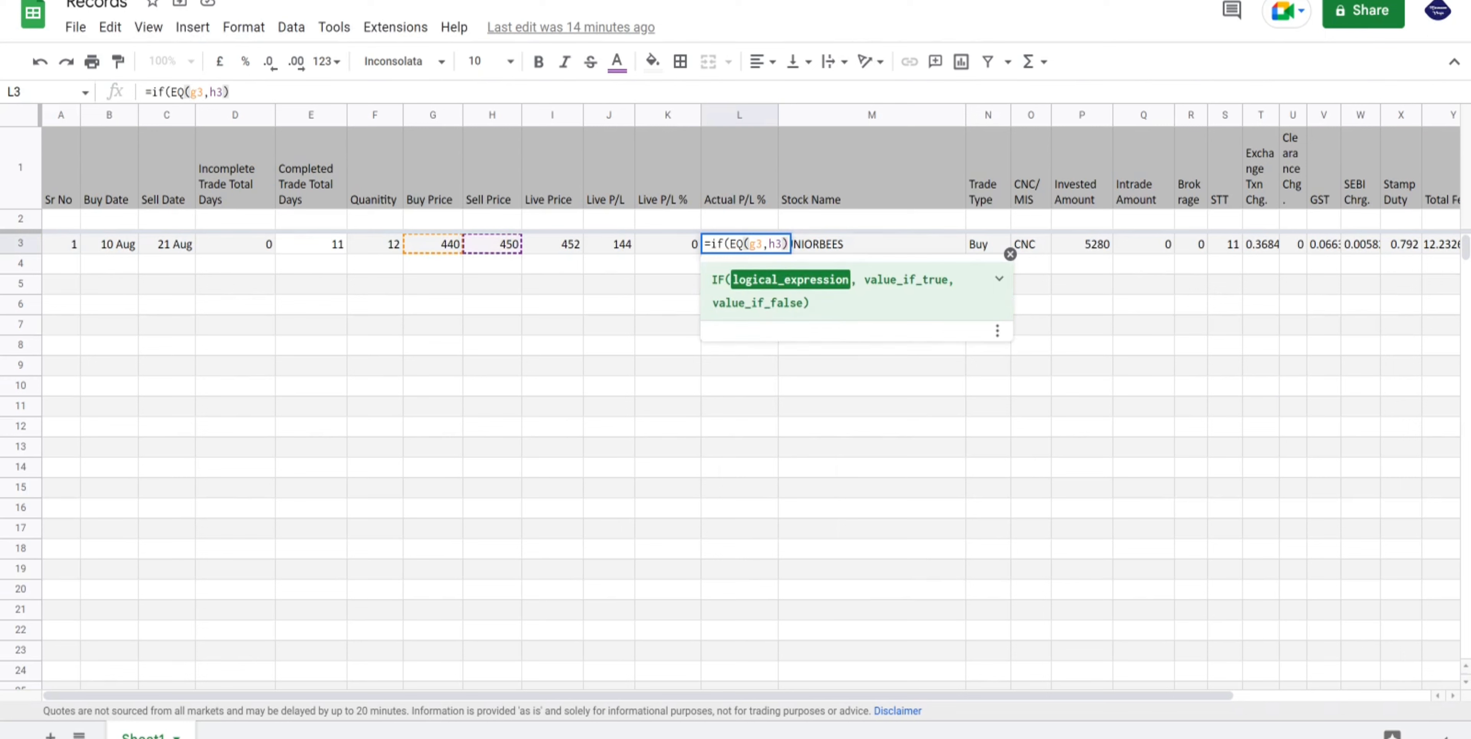
{"action": "type", "text": ",0"}
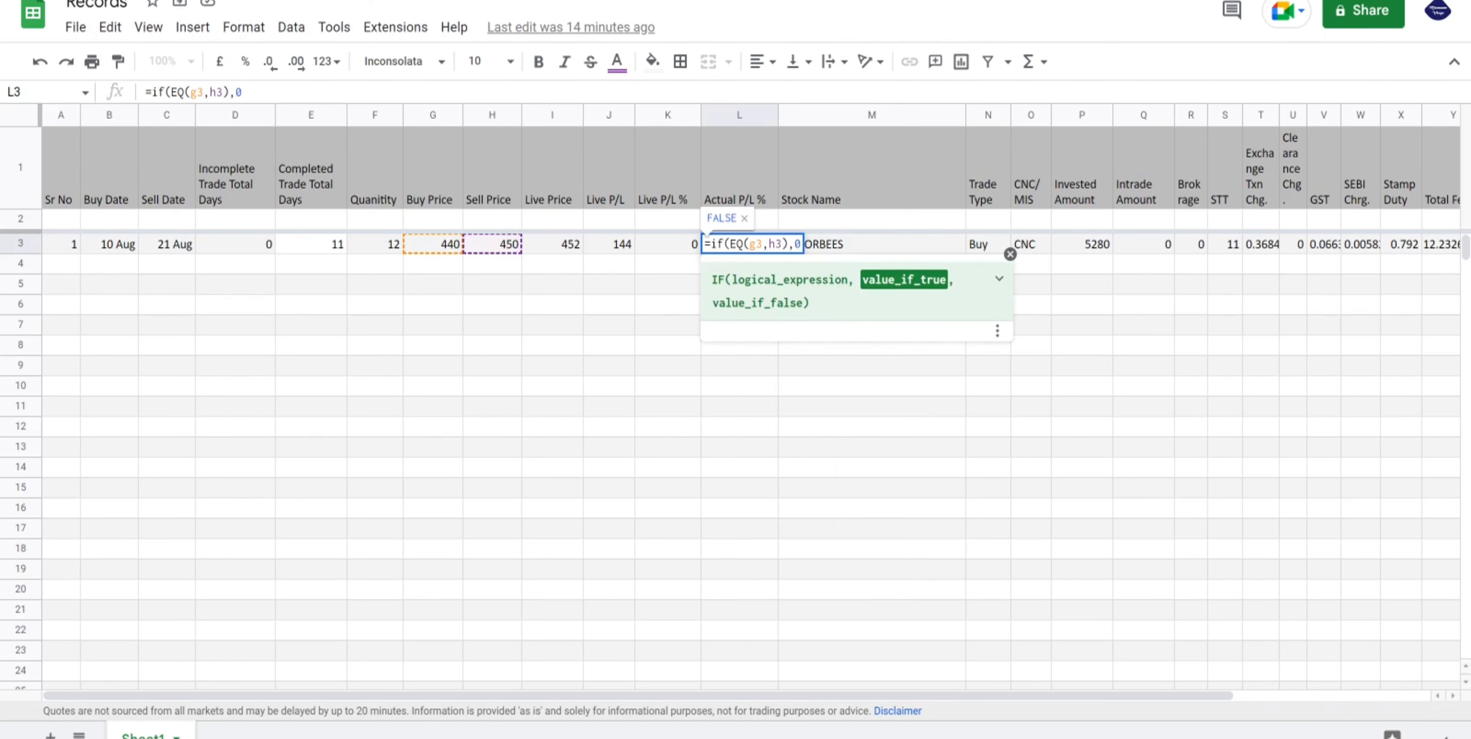
{"action": "type", "text": ","}
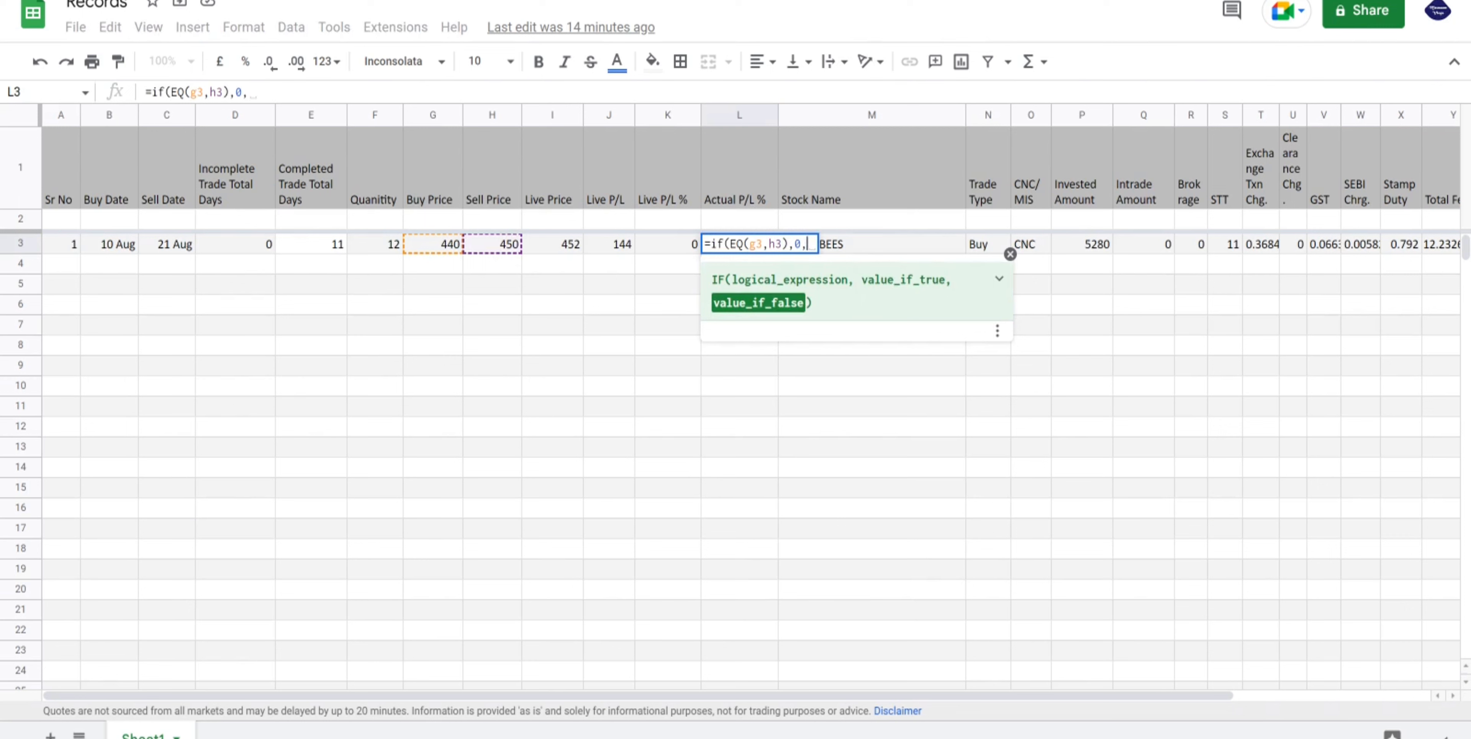
{"action": "type", "text": "("}
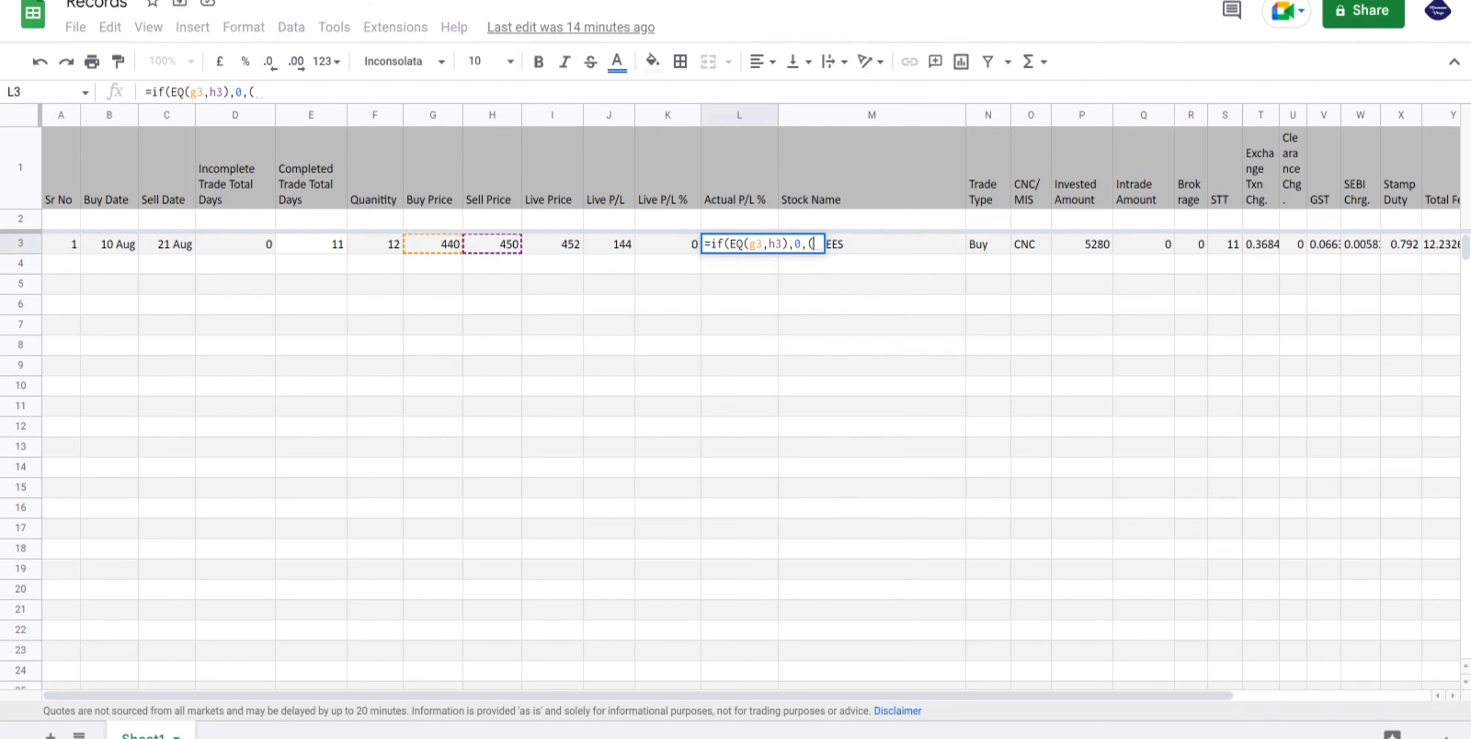
{"action": "type", "text": "aa"}
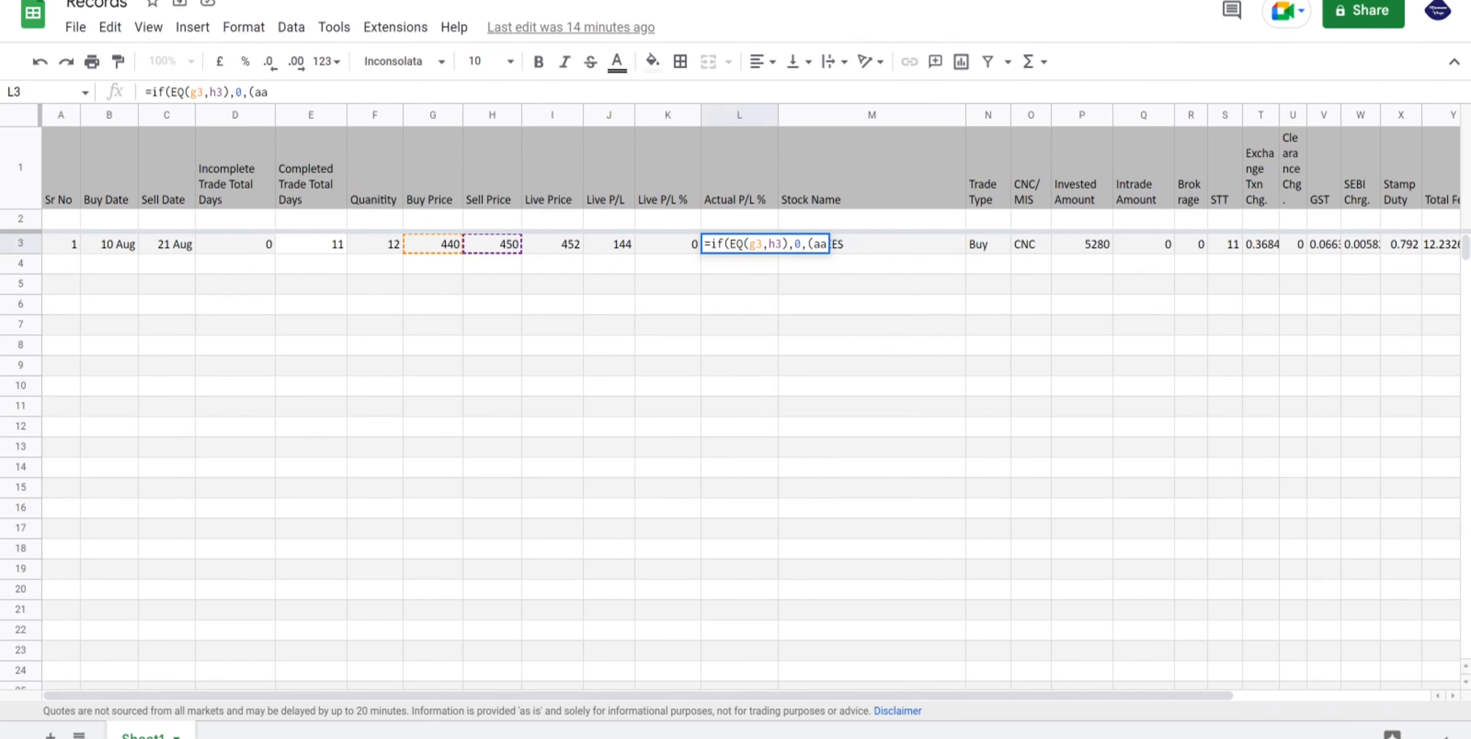
{"action": "type", "text": "3"}
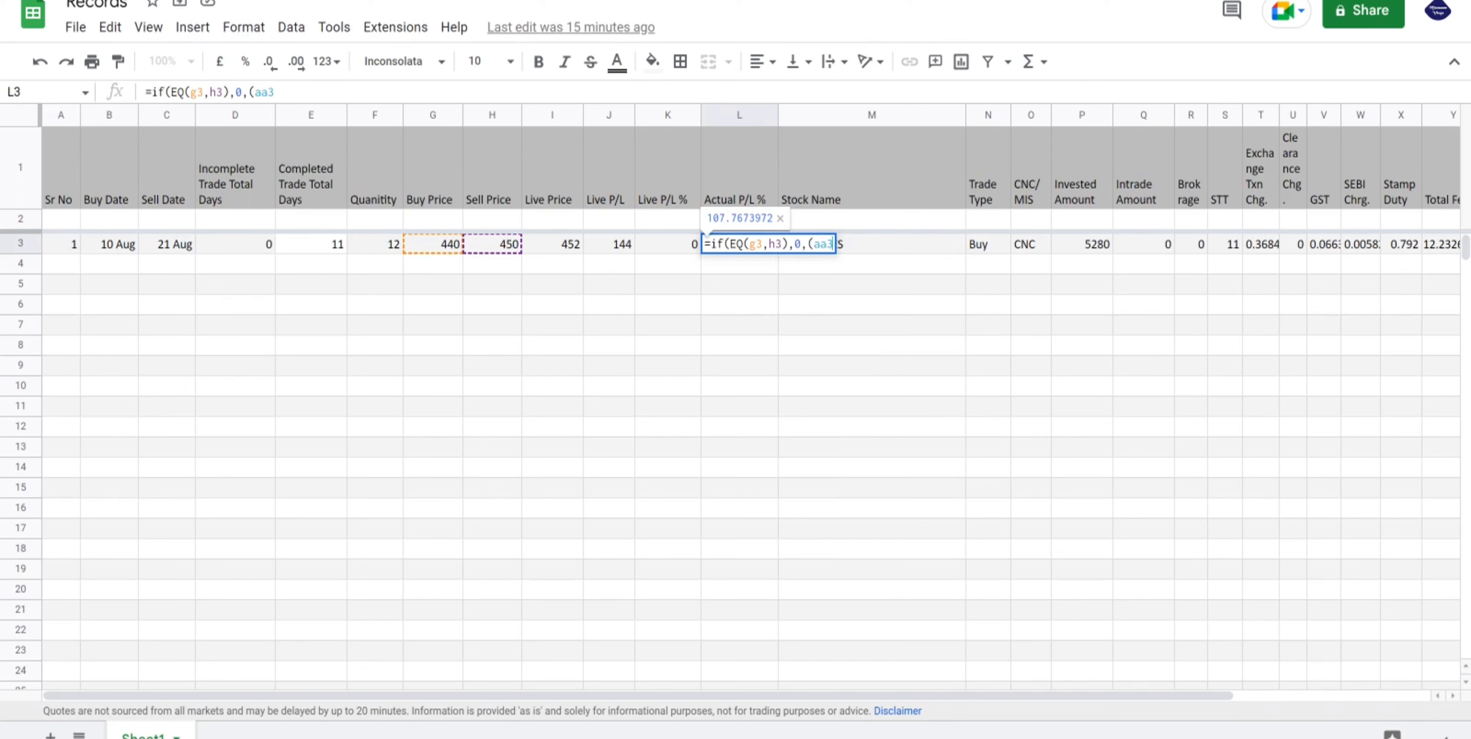
{"action": "type", "text": "/p3"}
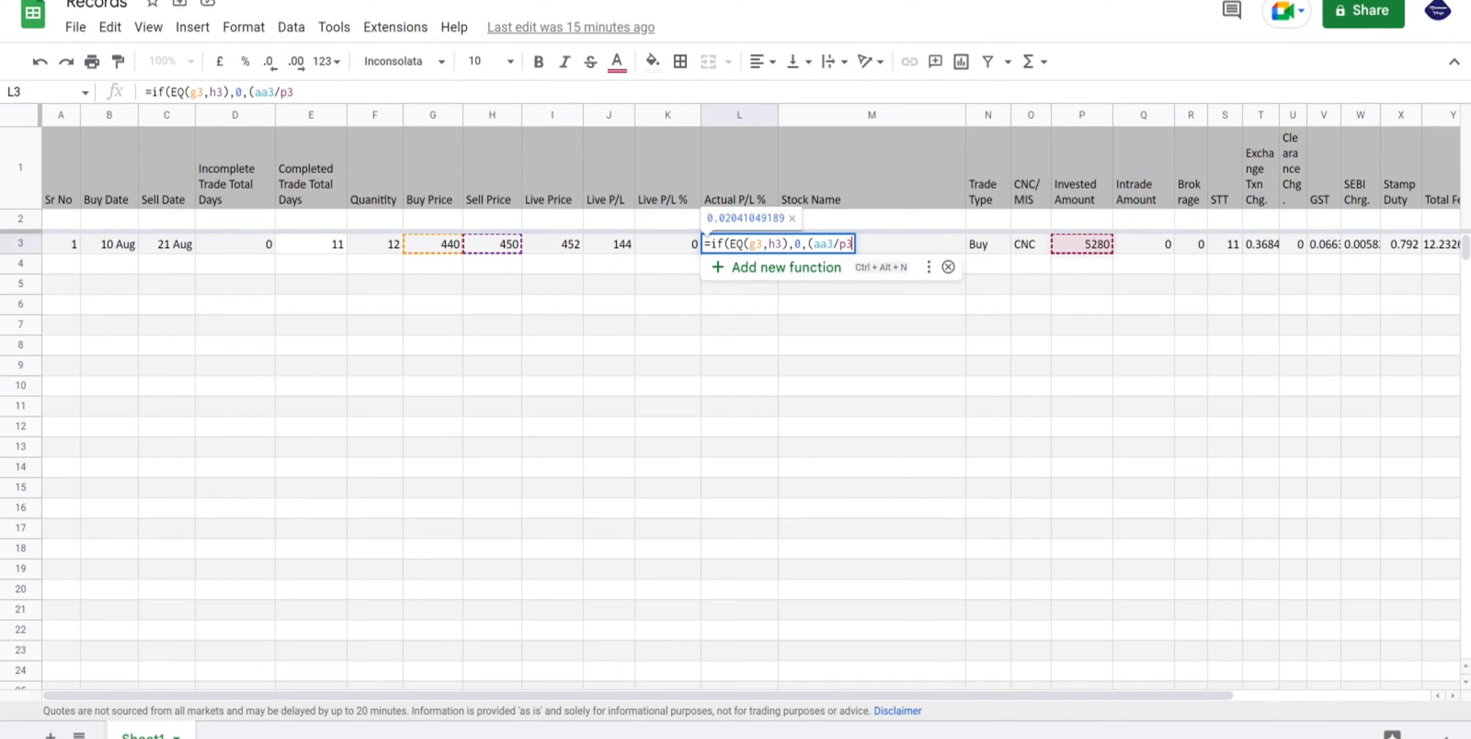
{"action": "type", "text": "))"}
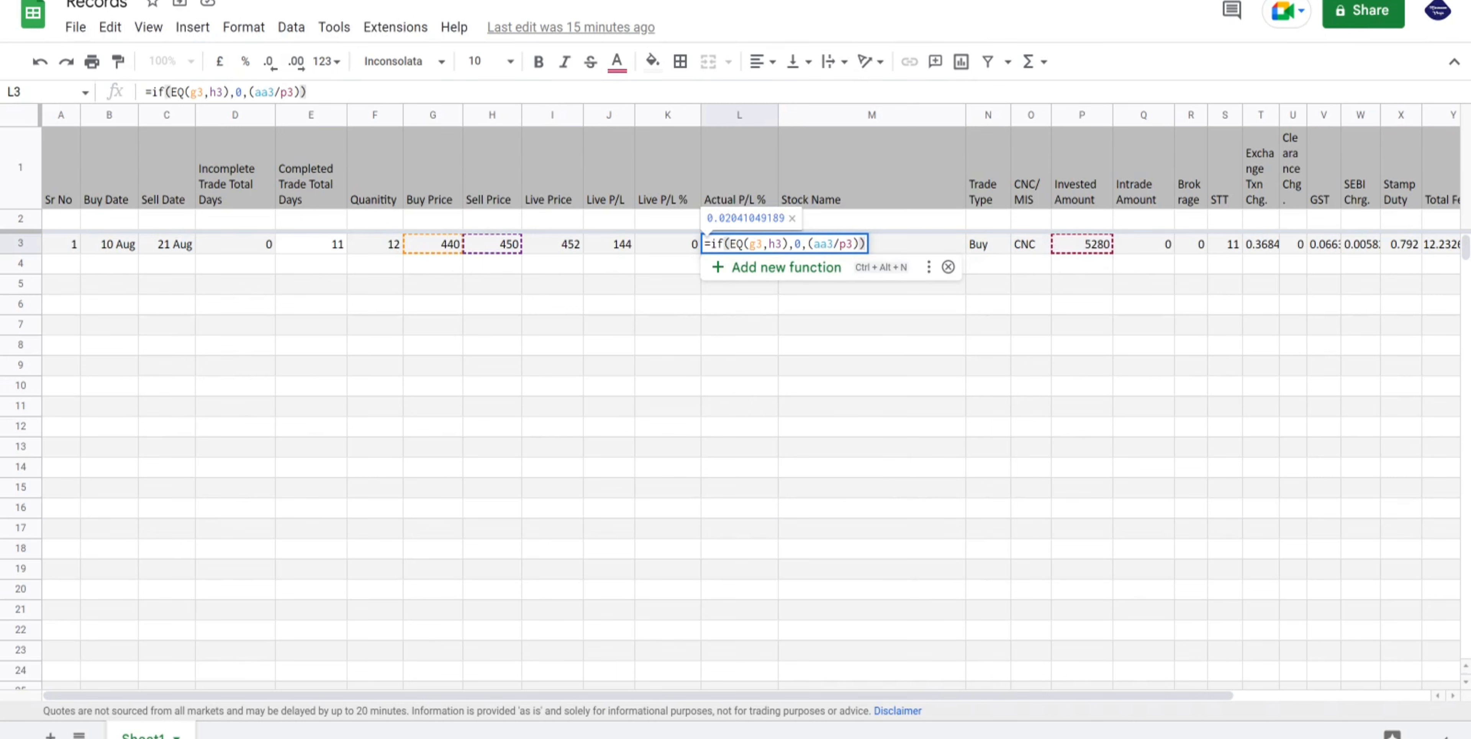
{"action": "key", "text": "Return"}
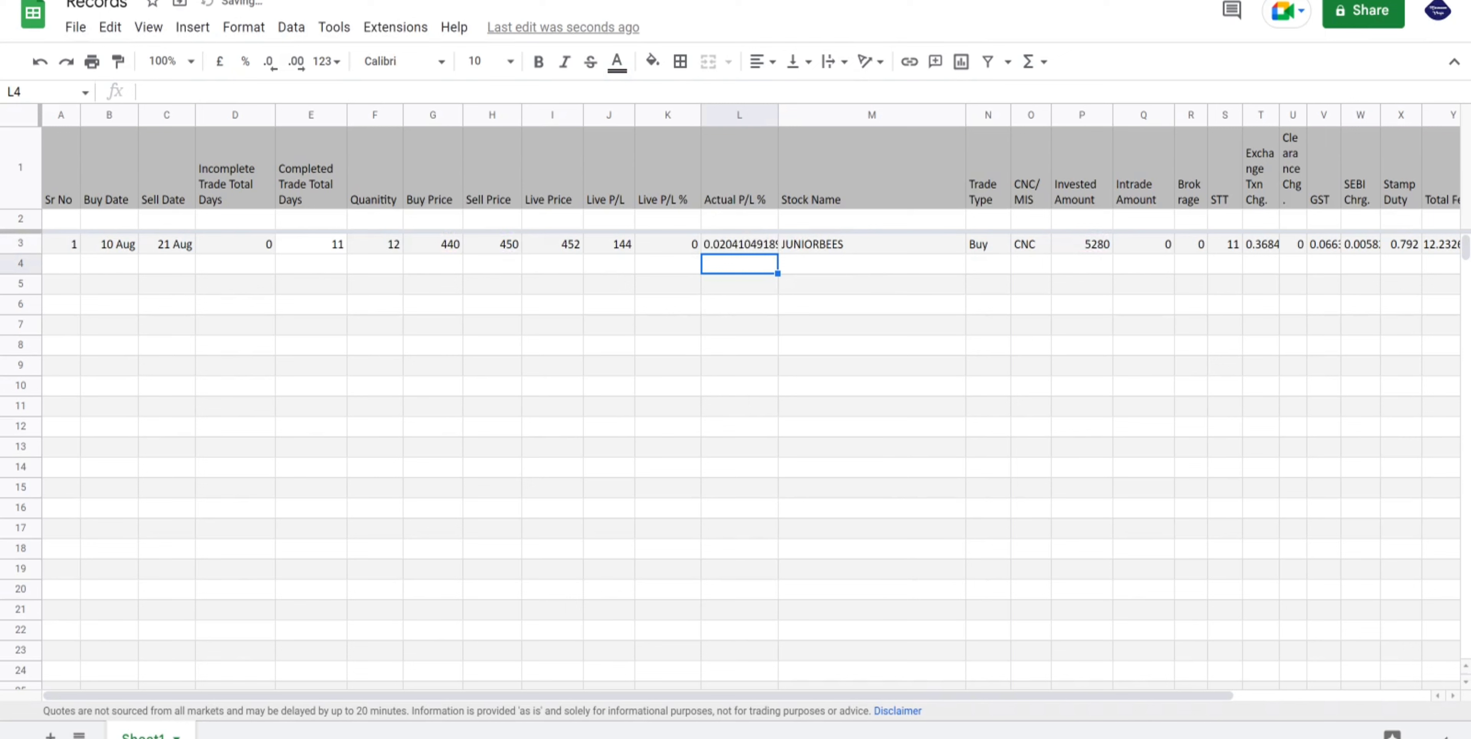
Format the Actual P/L % cell L3 and the Live P/L % cell K3 as percentages.
{"action": "left_click", "coordinate": [742, 248]}
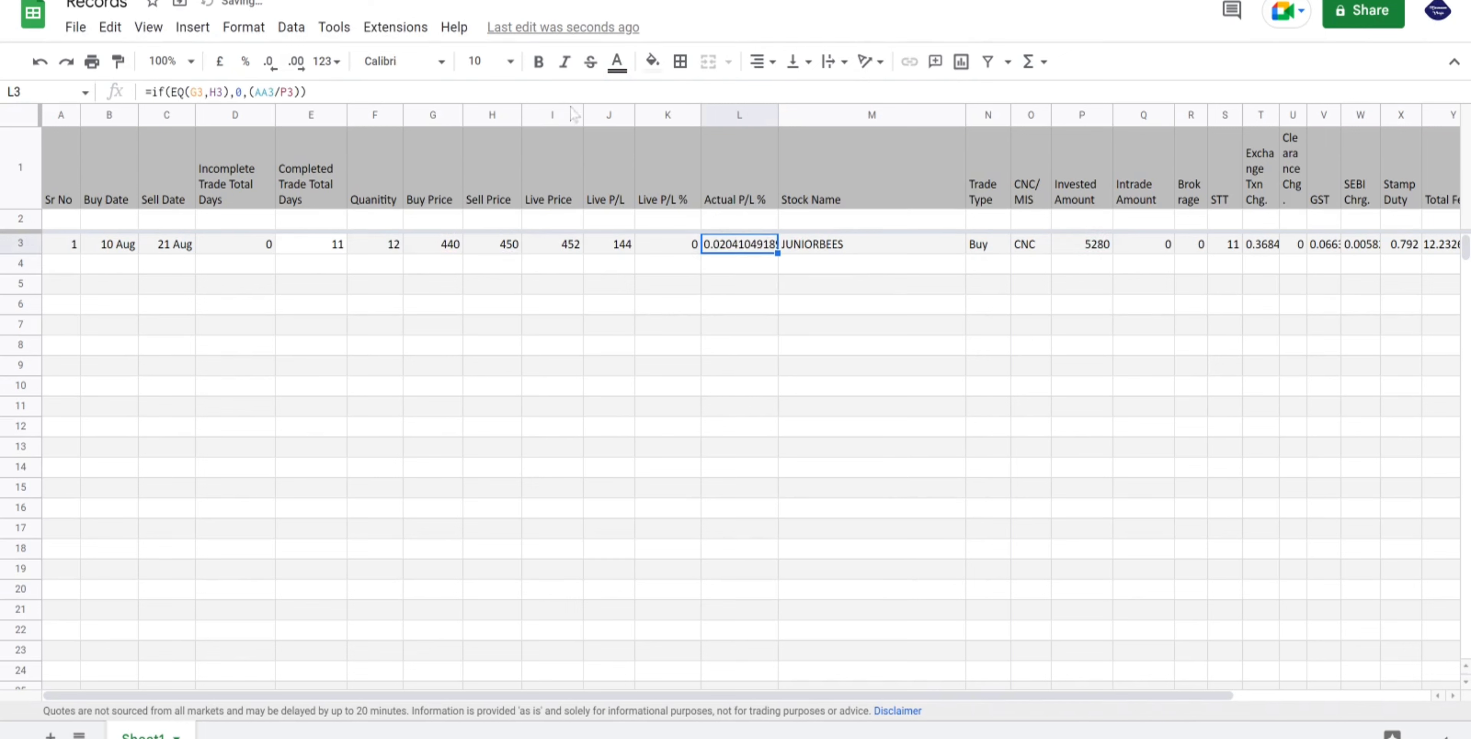
{"action": "left_click", "coordinate": [246, 63]}
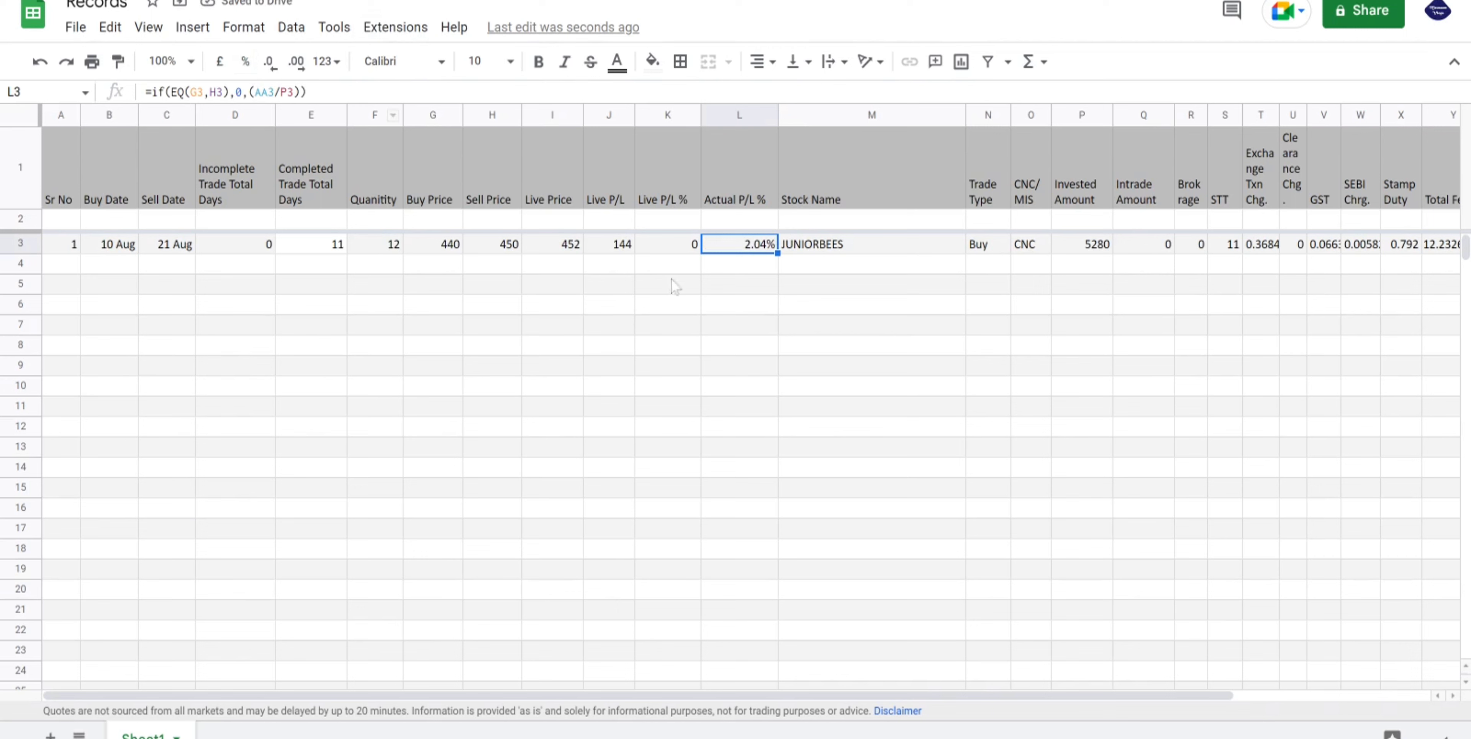
{"action": "left_click", "coordinate": [681, 246]}
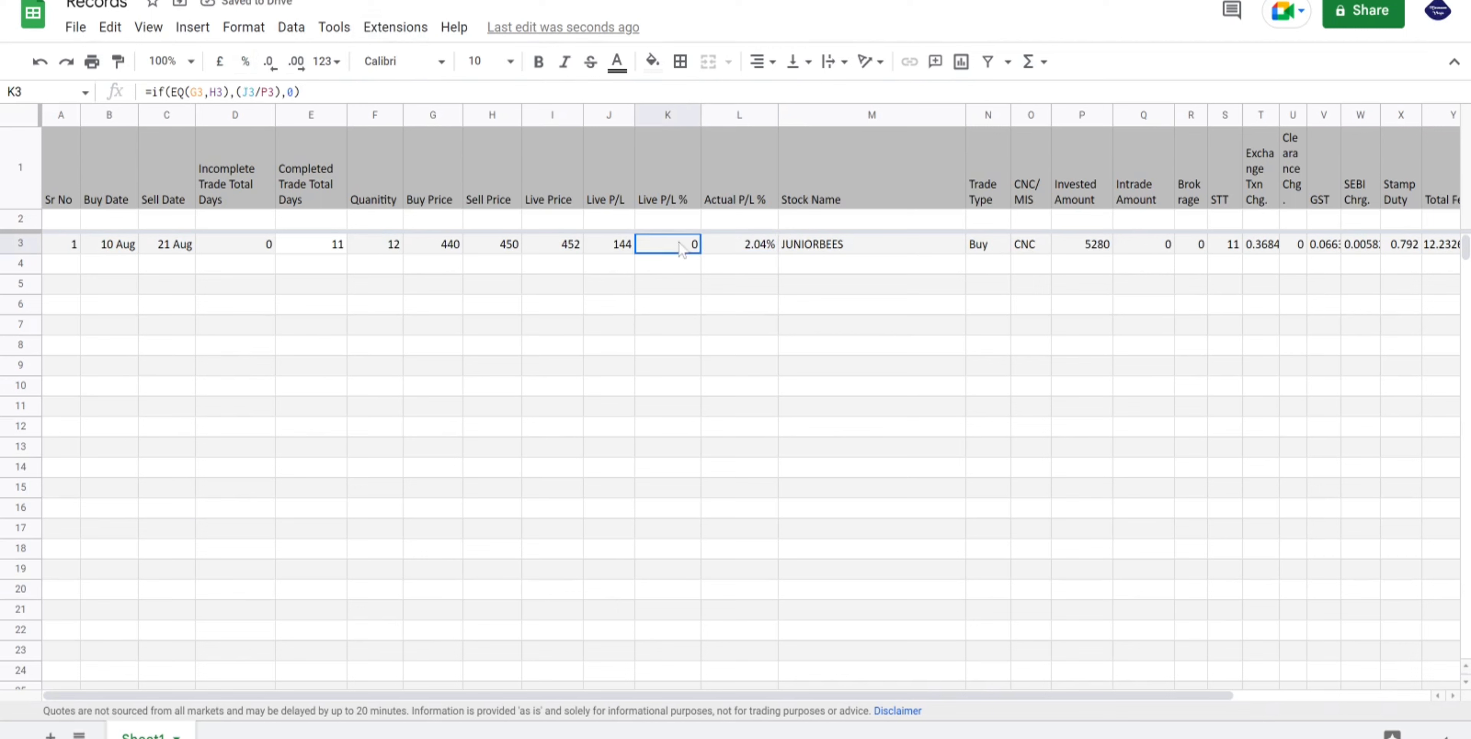
{"action": "left_click", "coordinate": [246, 63]}
{"action": "left_click", "coordinate": [664, 294]}
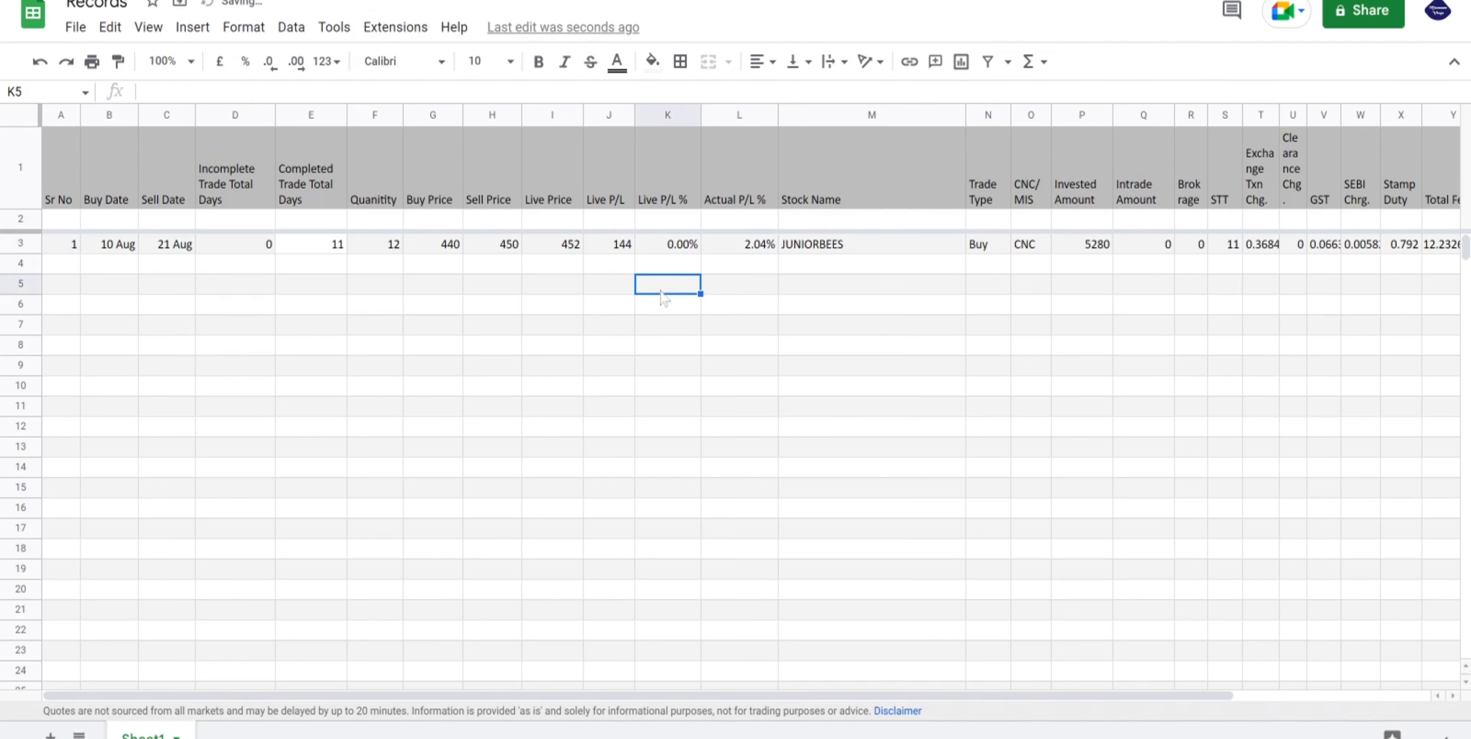
{"action": "left_click", "coordinate": [746, 250]}
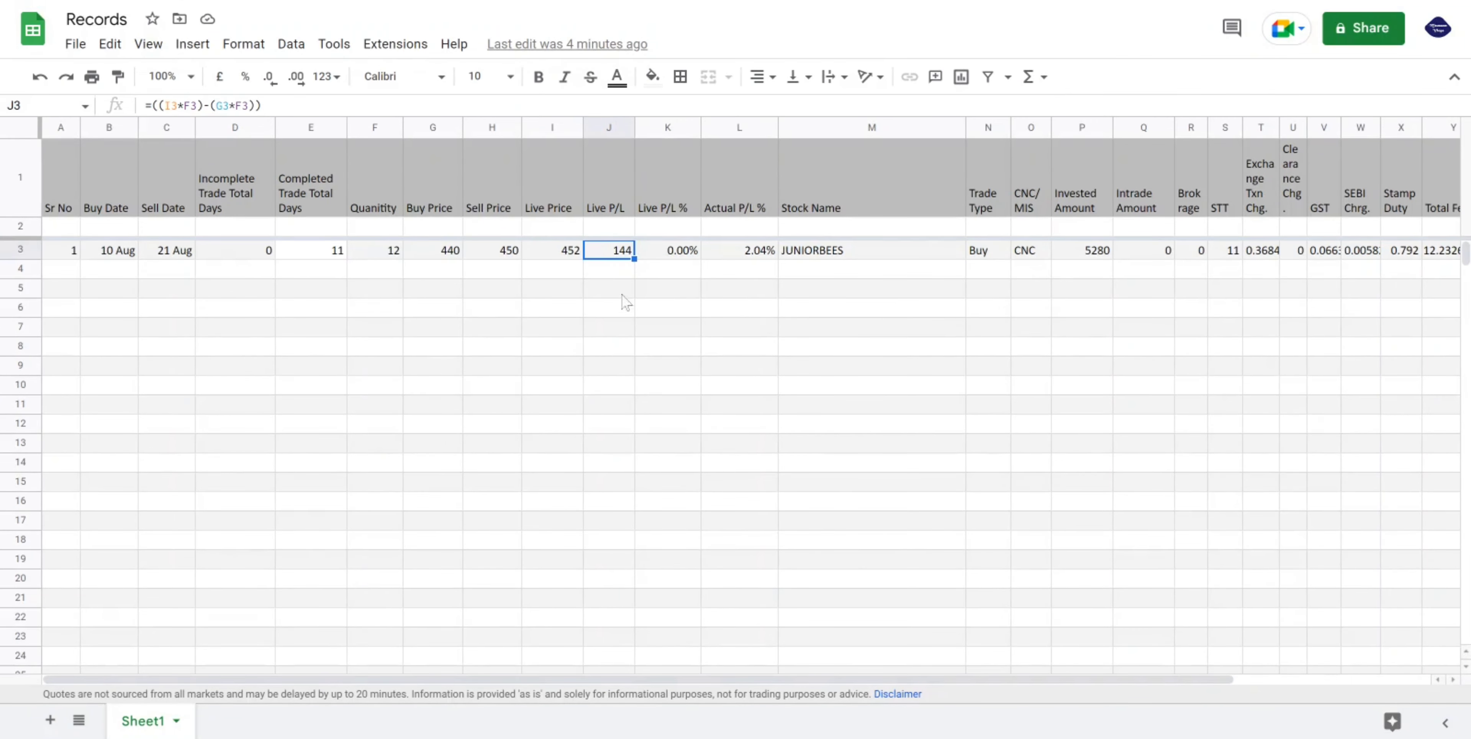
Start a conditional formatting rule on the whole Live P/L column J and remove its fill colour.
{"action": "left_click", "coordinate": [606, 127]}
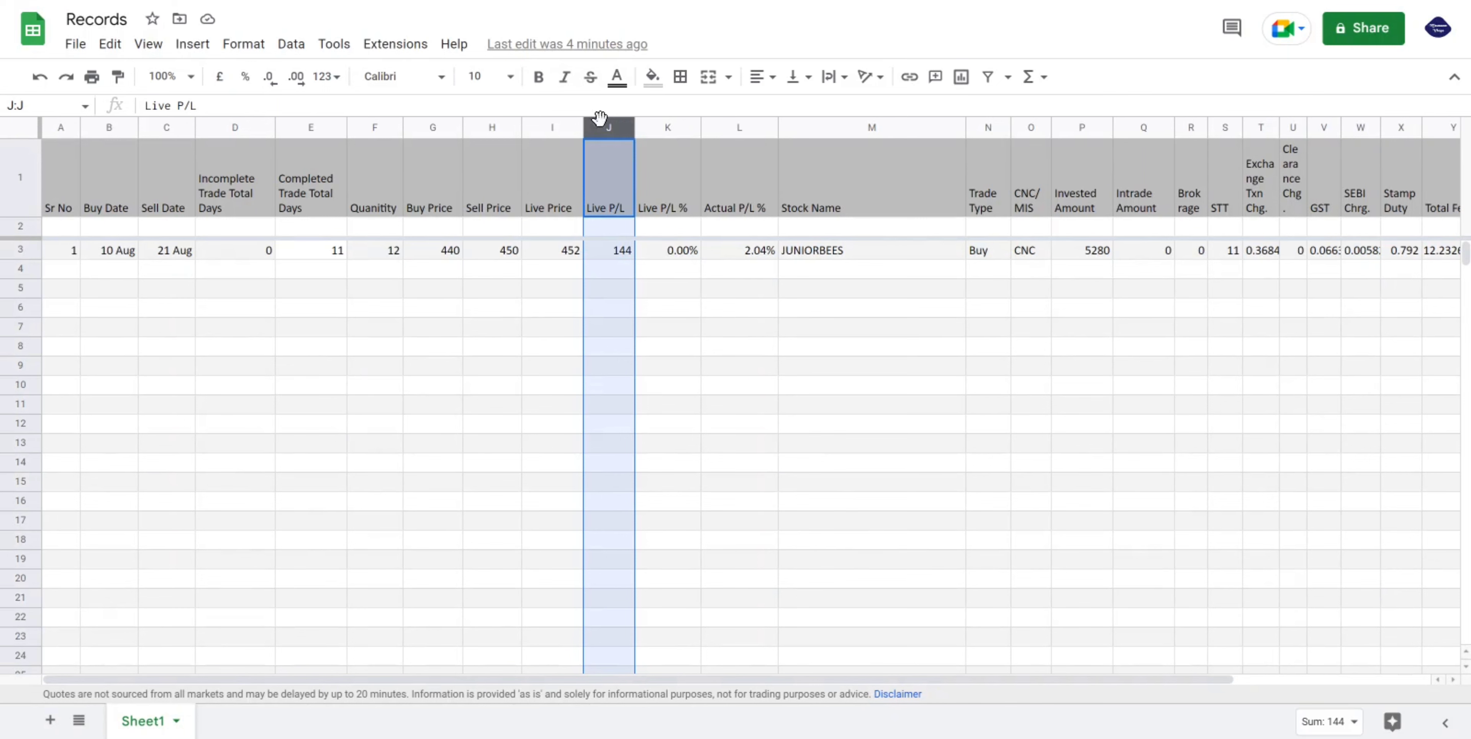
{"action": "left_click", "coordinate": [239, 47]}
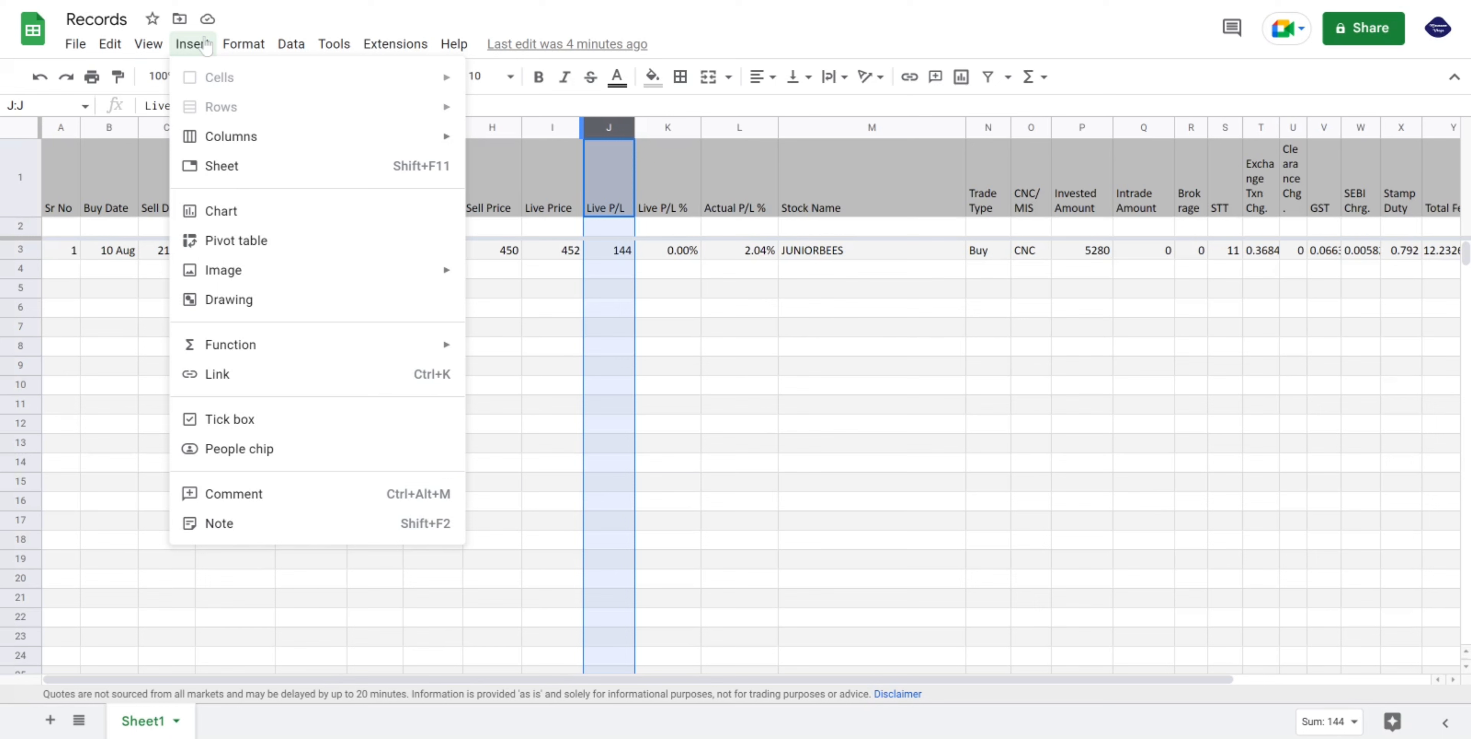
{"action": "mouse_move", "coordinate": [257, 45]}
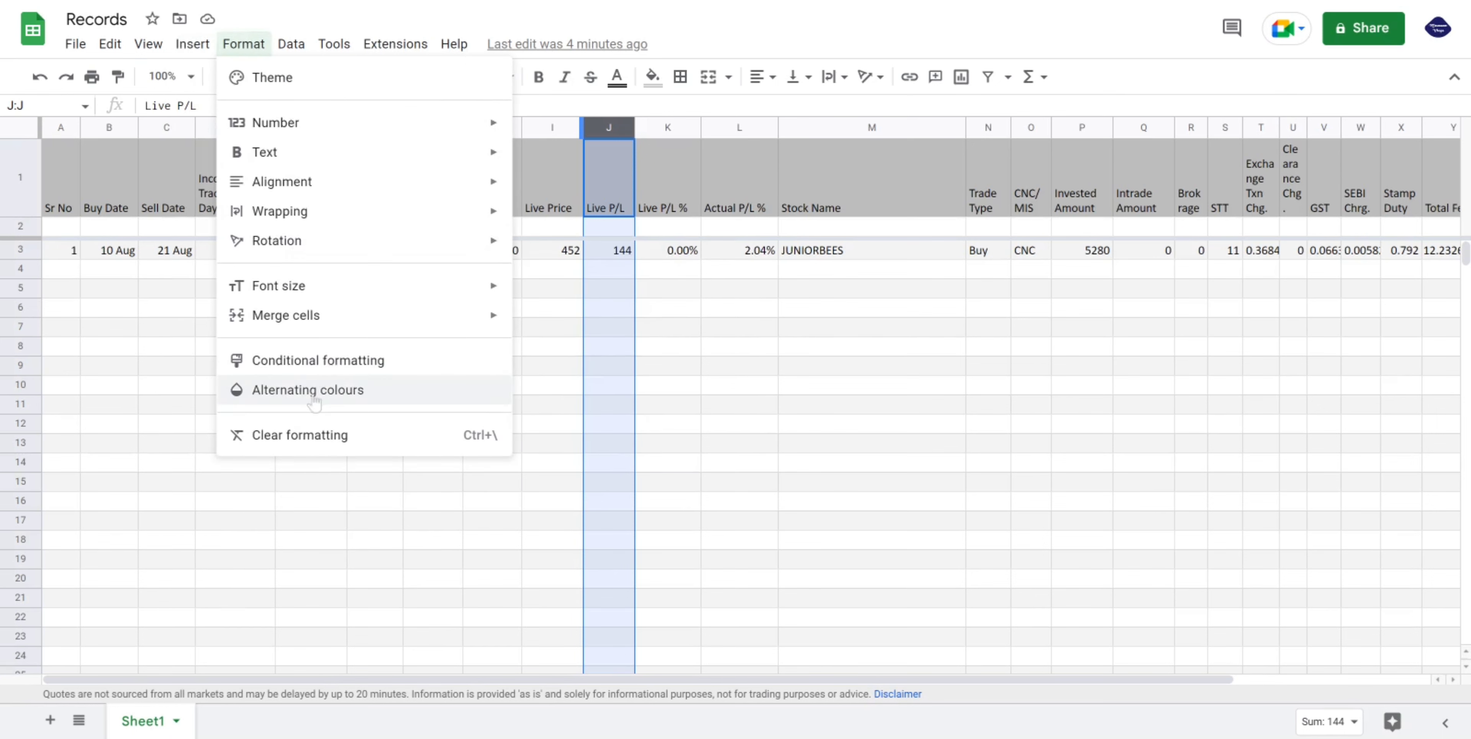
{"action": "left_click", "coordinate": [318, 360]}
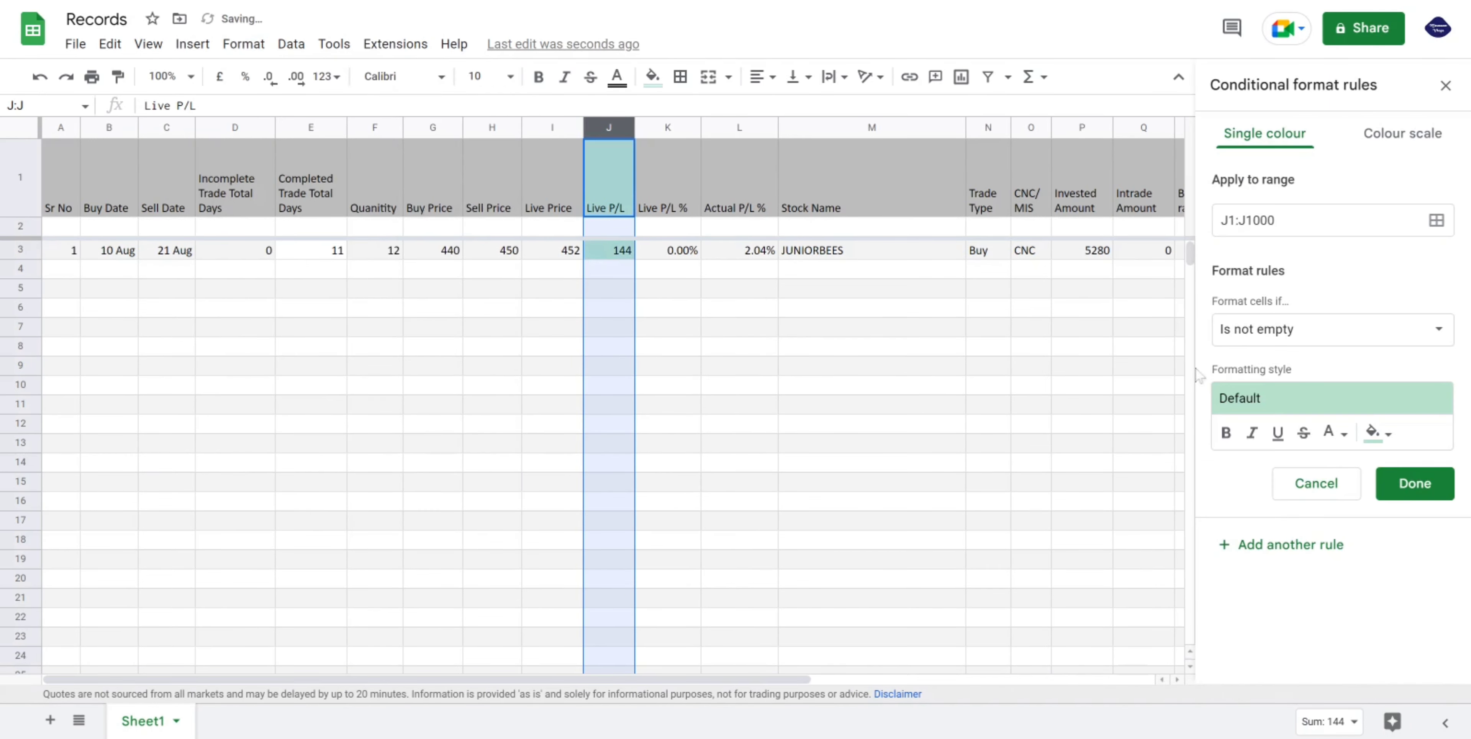
{"action": "left_click", "coordinate": [1378, 433]}
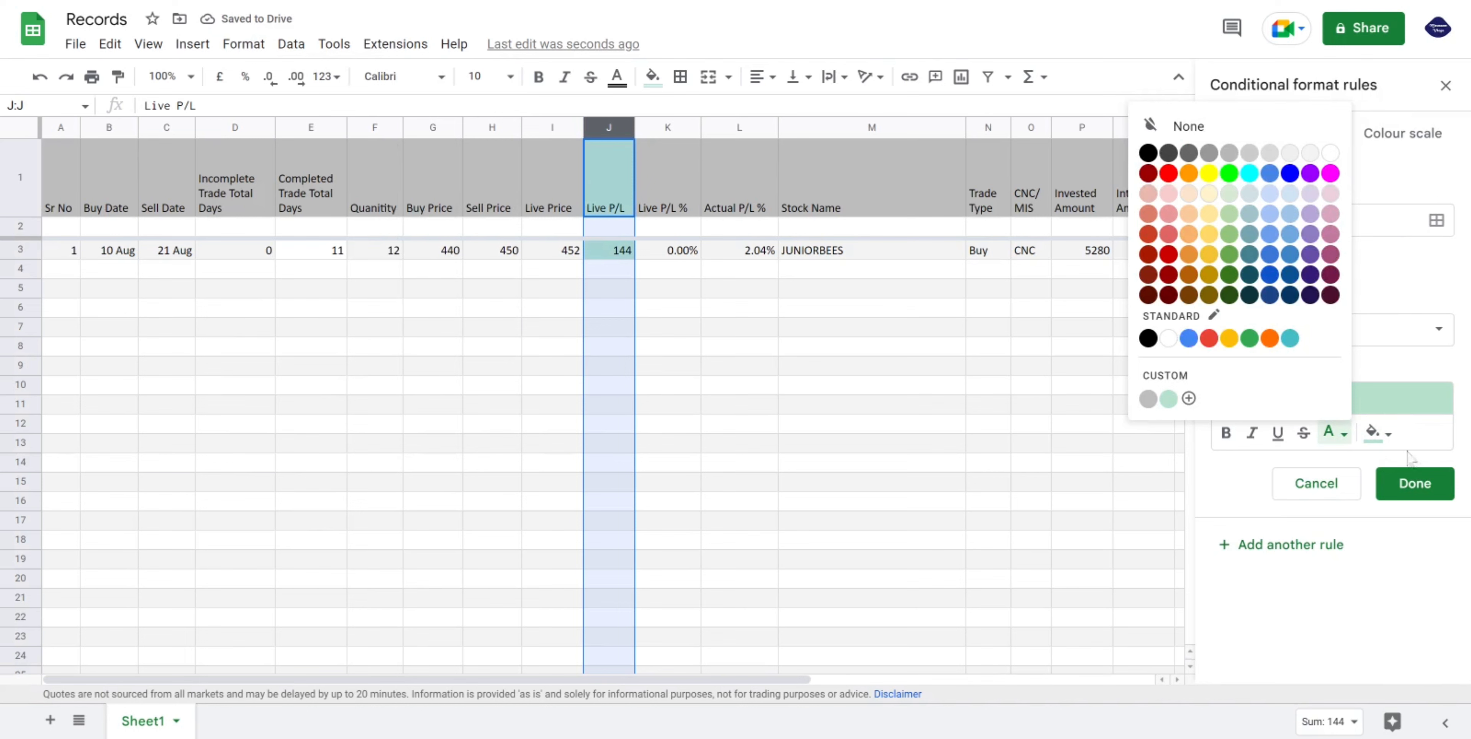
{"action": "left_click", "coordinate": [1308, 184]}
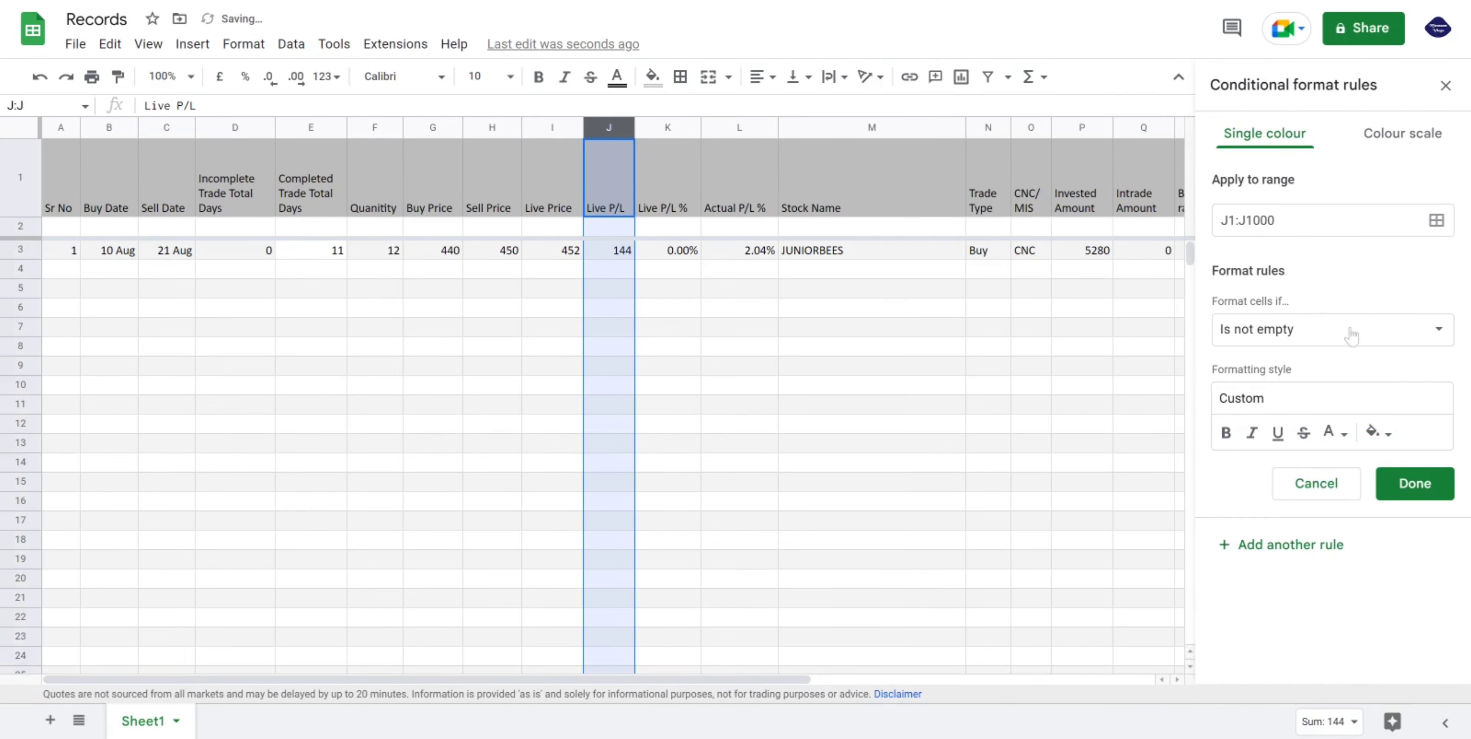
Make the column J rule format values greater than 0 in bold dark green text, and save the rule.
{"action": "left_click", "coordinate": [1349, 334]}
{"action": "scroll", "coordinate": [1314, 540], "scroll_direction": "down", "scroll_amount": 2}
{"action": "left_click", "coordinate": [1308, 532]}
{"action": "left_click", "coordinate": [1269, 372]}
{"action": "type", "text": "0"}
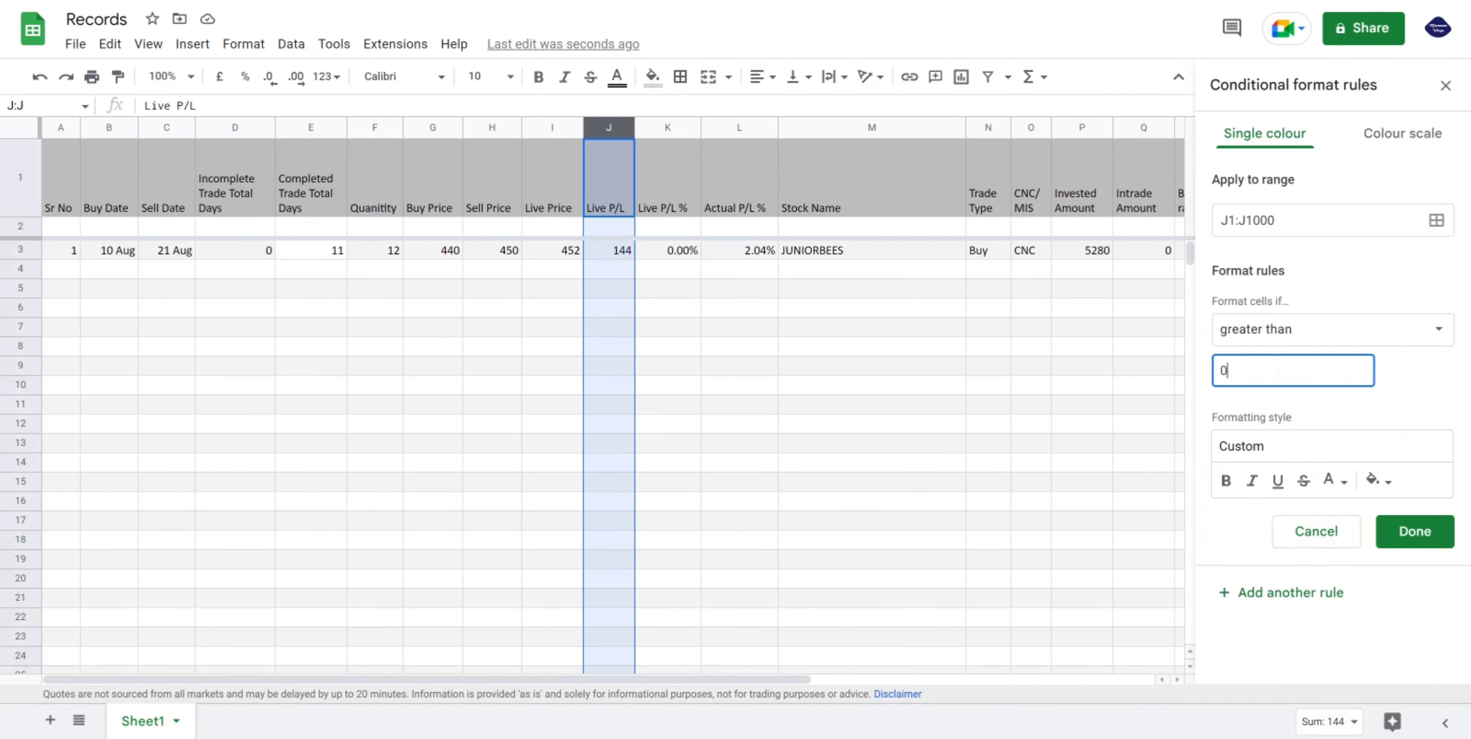
{"action": "left_click", "coordinate": [1226, 481]}
{"action": "left_click", "coordinate": [1336, 482]}
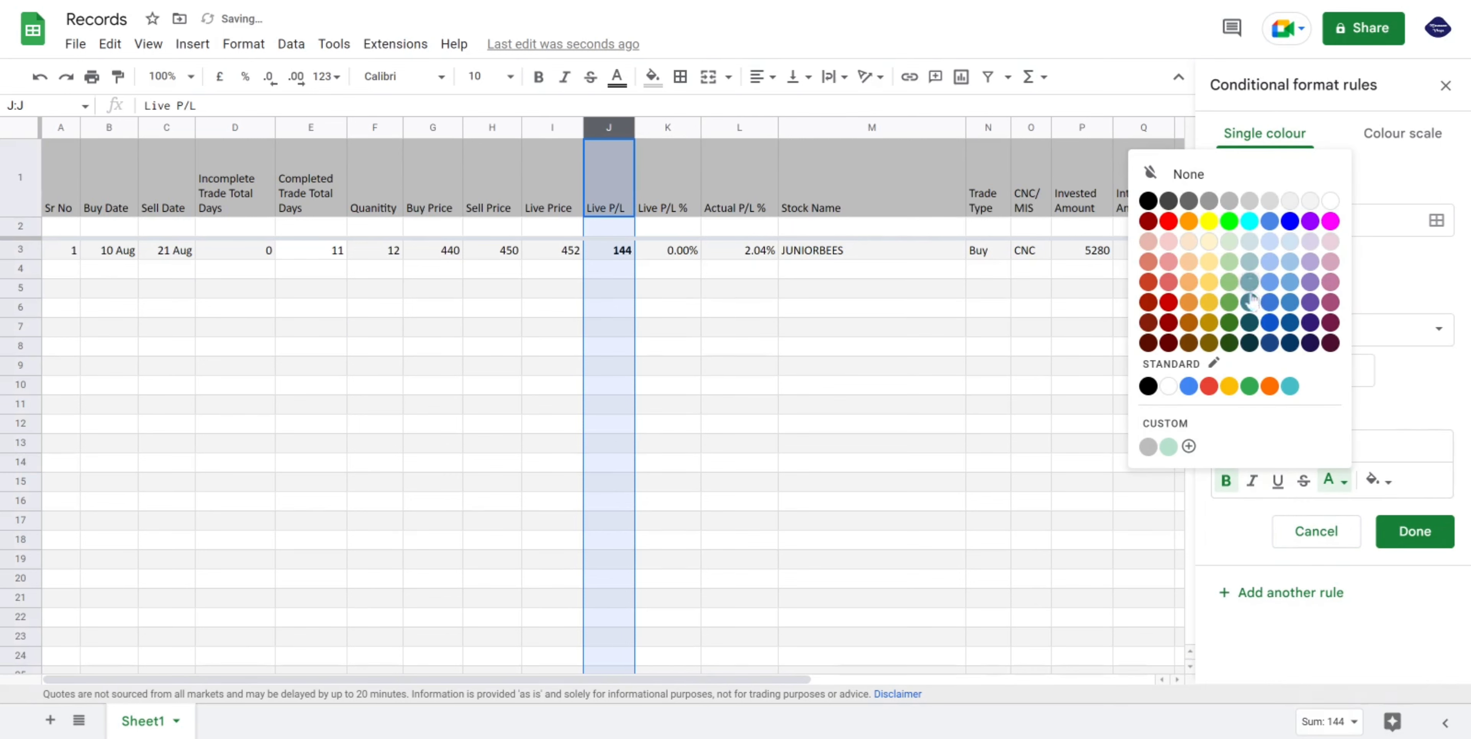
{"action": "left_click", "coordinate": [1232, 351]}
{"action": "left_click", "coordinate": [1410, 531]}
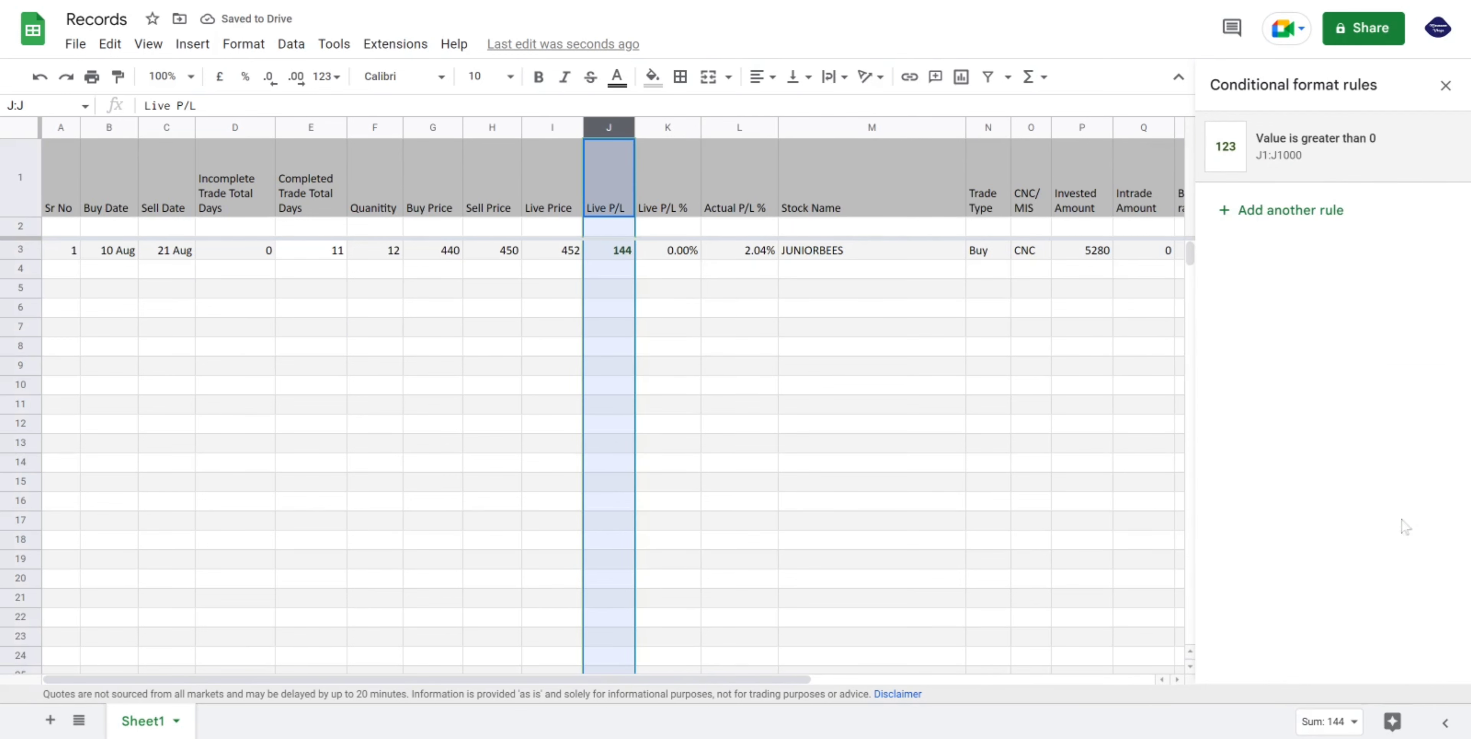
Add a second conditional formatting rule to the Live P/L column J for values less than 0.
{"action": "left_click", "coordinate": [1254, 213]}
{"action": "left_click", "coordinate": [1378, 434]}
{"action": "left_click", "coordinate": [1378, 434]}
{"action": "left_click", "coordinate": [1377, 434]}
{"action": "left_click", "coordinate": [1336, 433]}
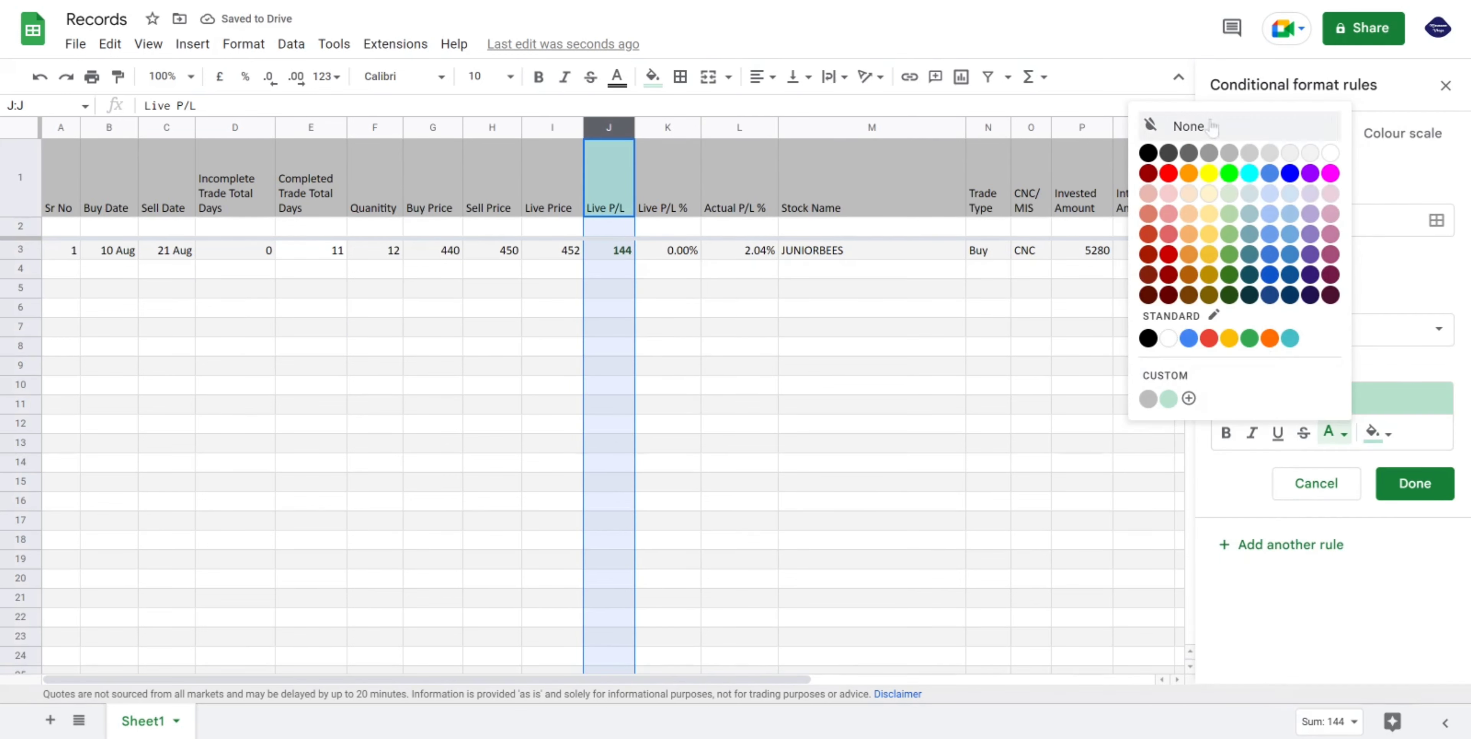
{"action": "left_click", "coordinate": [1202, 125]}
{"action": "left_click", "coordinate": [1334, 337]}
{"action": "scroll", "coordinate": [1308, 549], "scroll_direction": "down", "scroll_amount": 3}
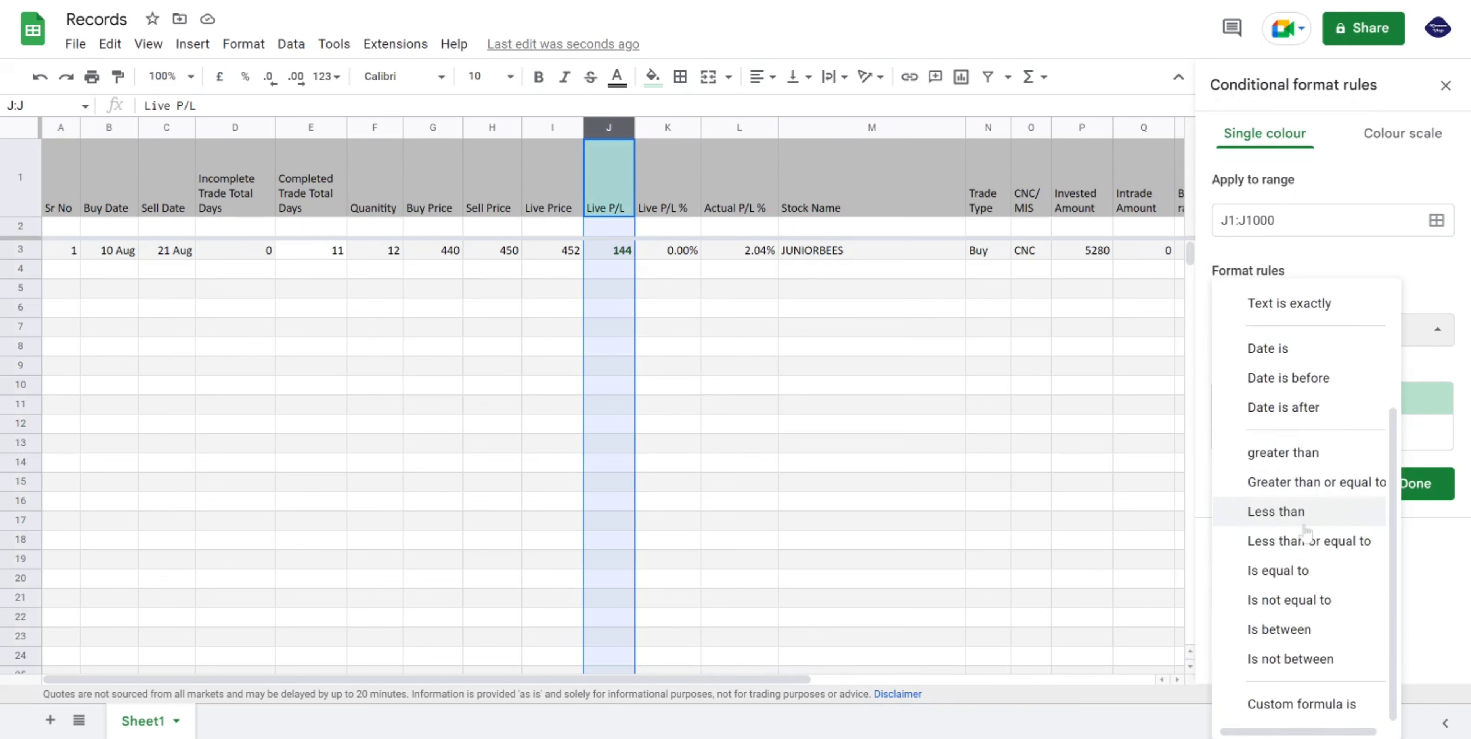
{"action": "left_click", "coordinate": [1304, 512]}
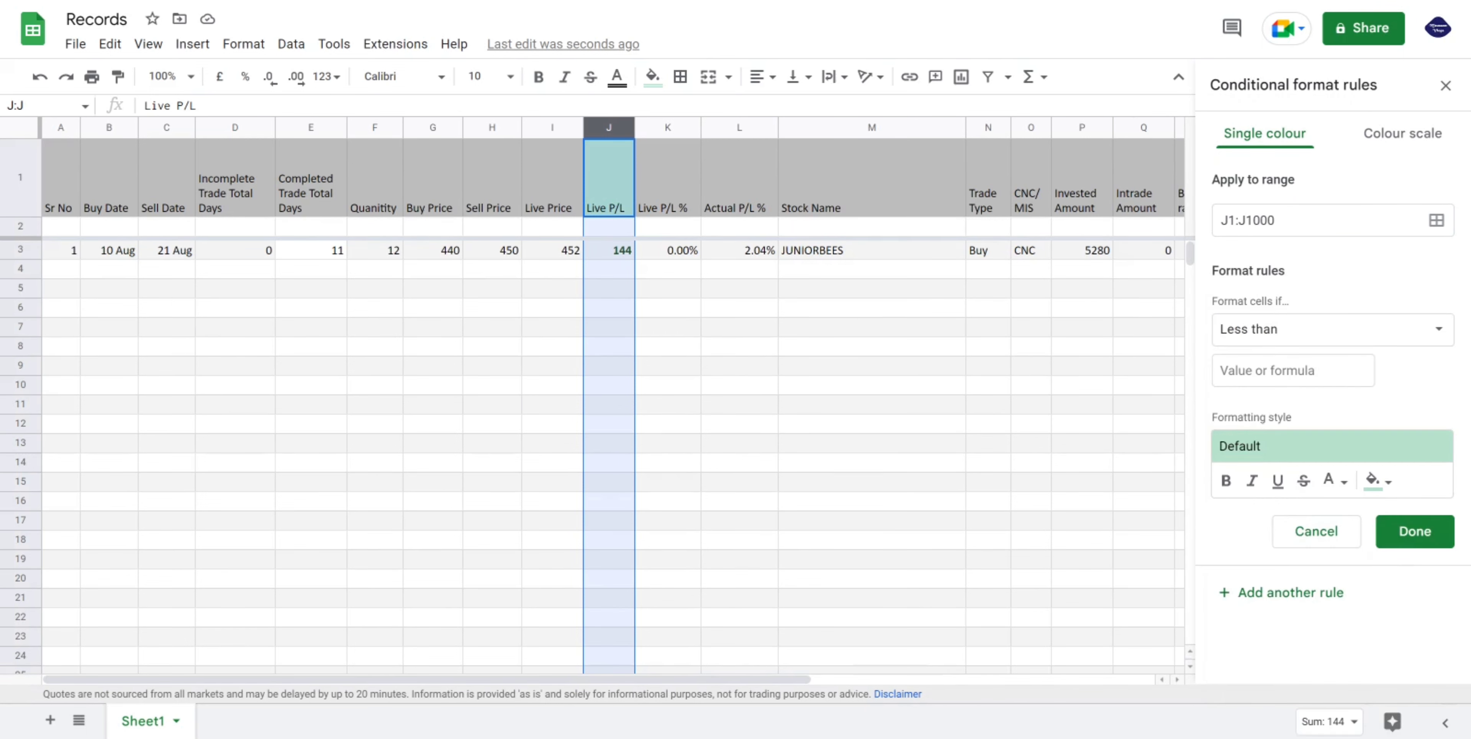
{"action": "left_click", "coordinate": [1294, 370]}
{"action": "type", "text": "0"}
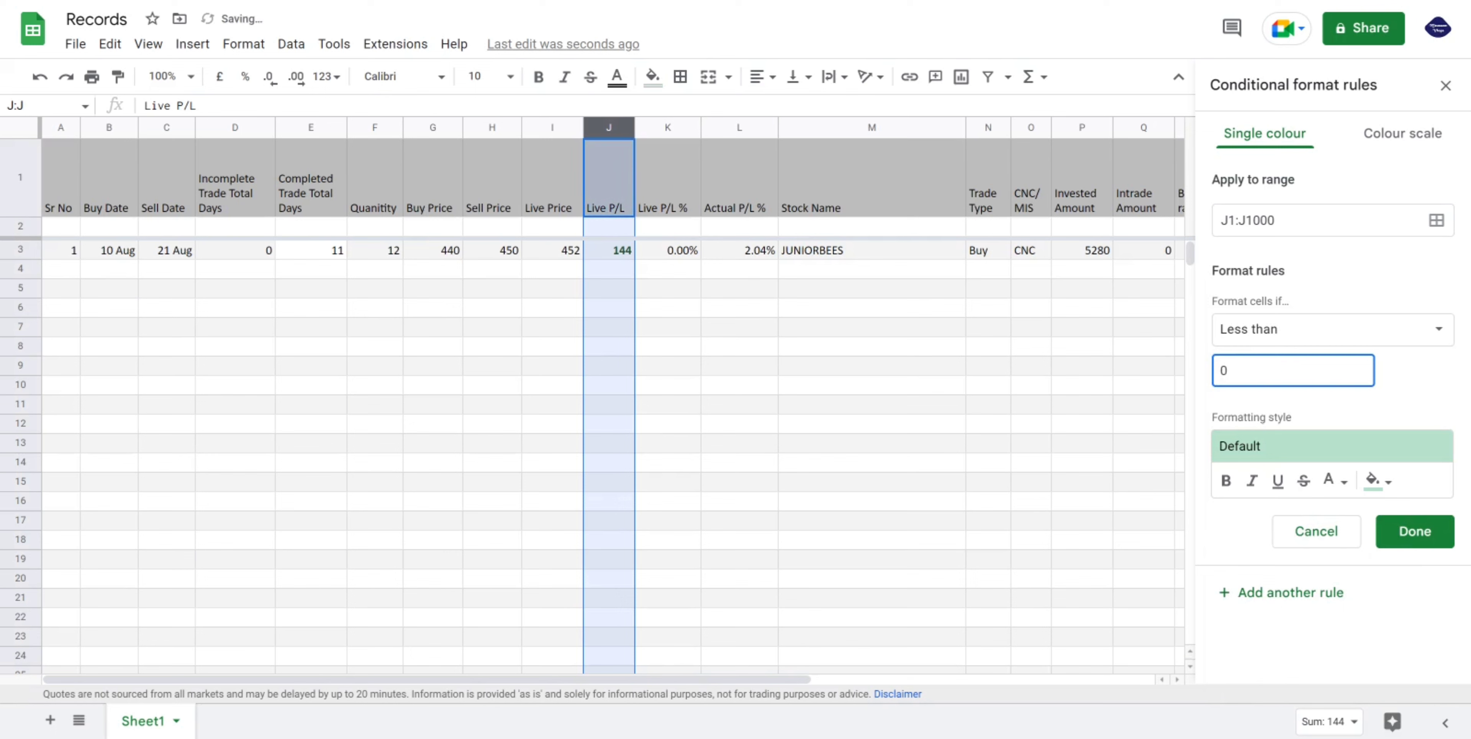
Give column J's less-than-0 rule dark red text with no fill colour, and save the rule.
{"action": "left_click", "coordinate": [1342, 483]}
{"action": "left_click", "coordinate": [1378, 483]}
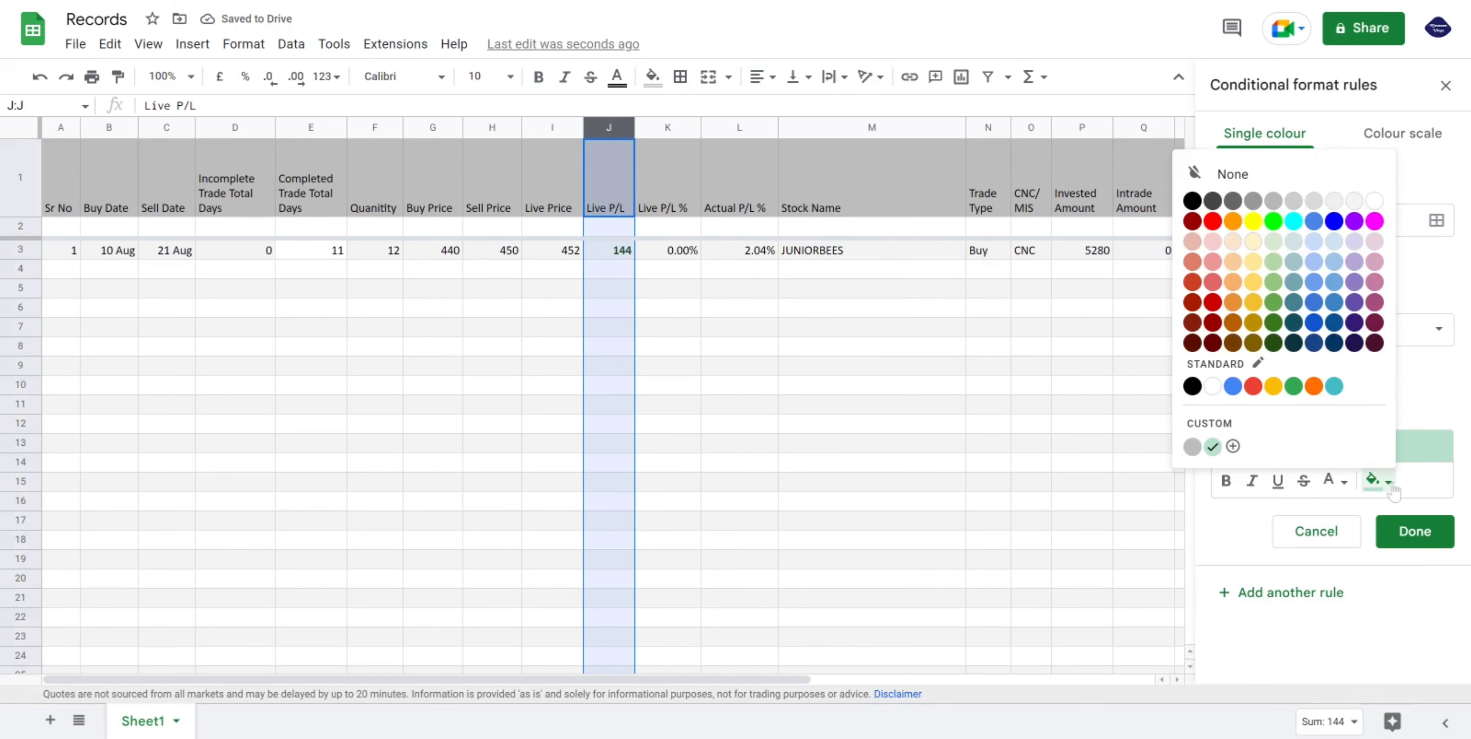
{"action": "left_click", "coordinate": [1339, 483]}
{"action": "left_click", "coordinate": [1379, 483]}
{"action": "left_click", "coordinate": [1379, 482]}
{"action": "left_click", "coordinate": [1232, 175]}
{"action": "left_click", "coordinate": [1344, 485]}
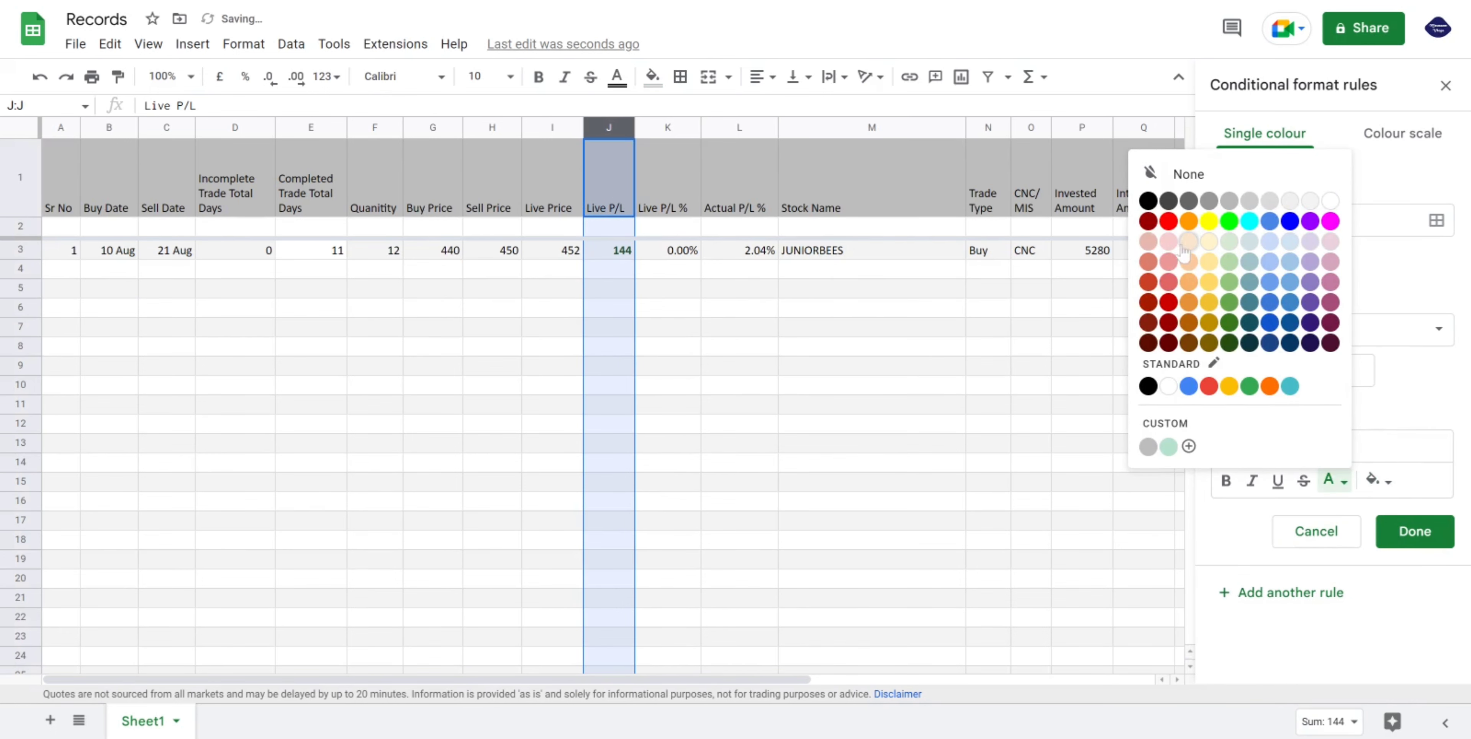
{"action": "left_click", "coordinate": [1168, 302]}
{"action": "left_click", "coordinate": [1414, 531]}
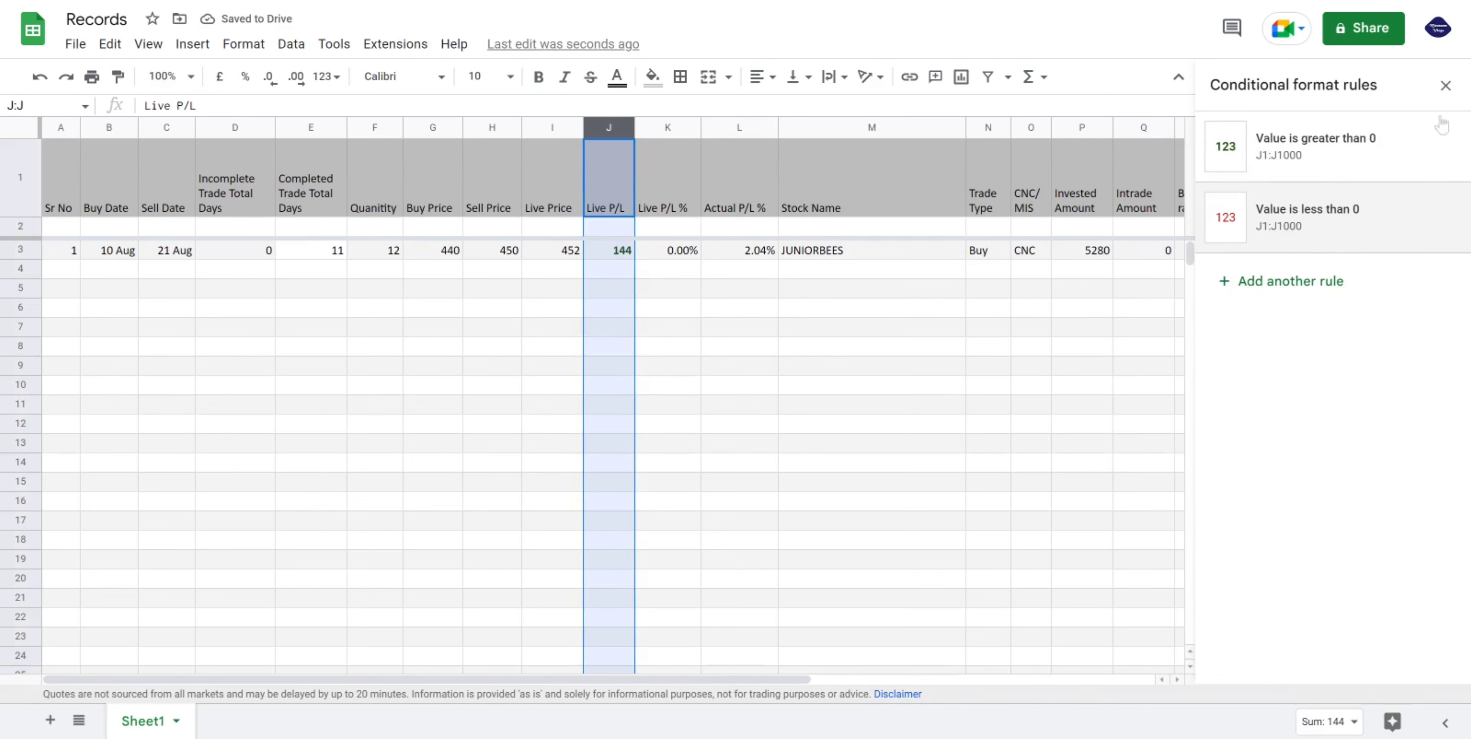
{"action": "left_click", "coordinate": [1446, 85]}
Reduce the decimals of the whole Final P/L column AA to whole numbers.
{"action": "left_click", "coordinate": [614, 255]}
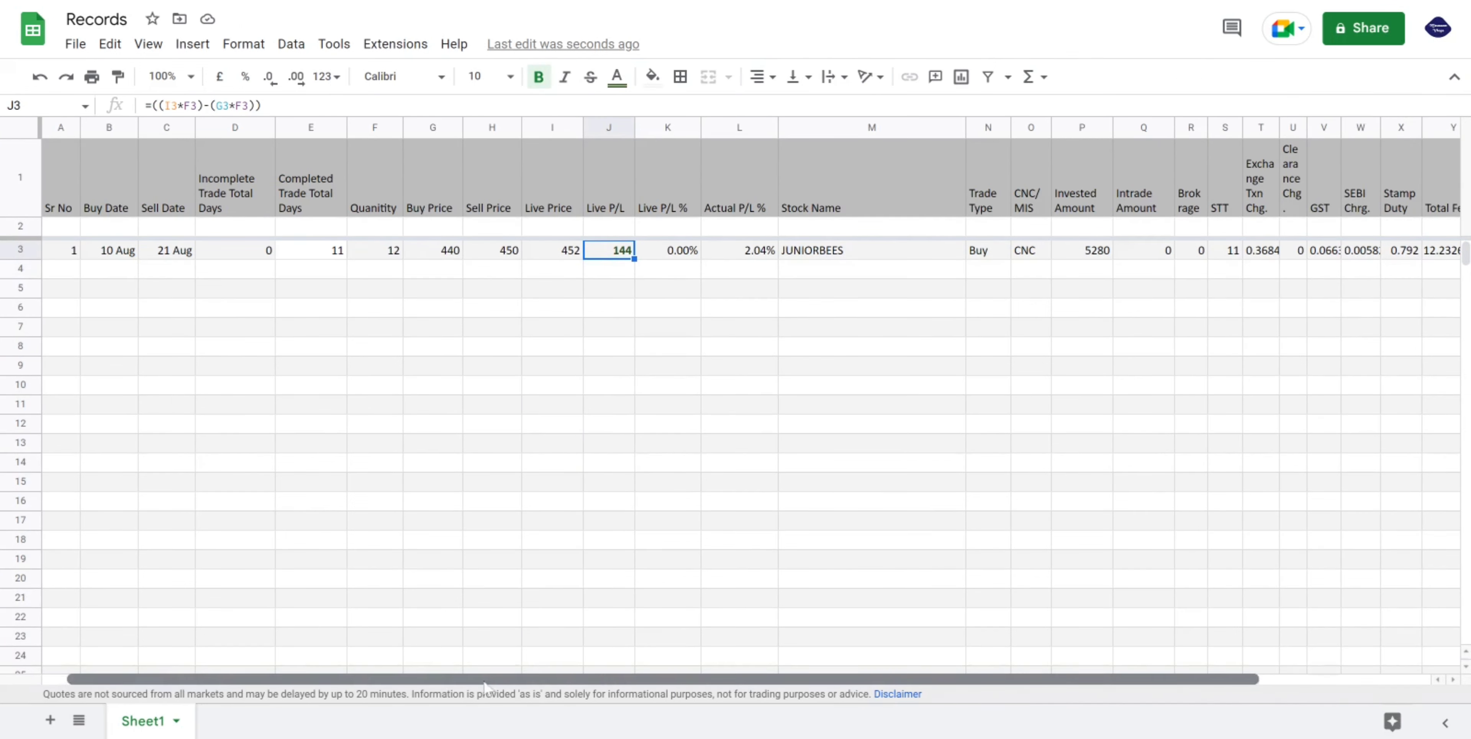
{"action": "left_click_drag", "start_coordinate": [749, 679], "coordinate": [945, 679]}
{"action": "left_click", "coordinate": [1338, 126]}
{"action": "left_click", "coordinate": [268, 77]}
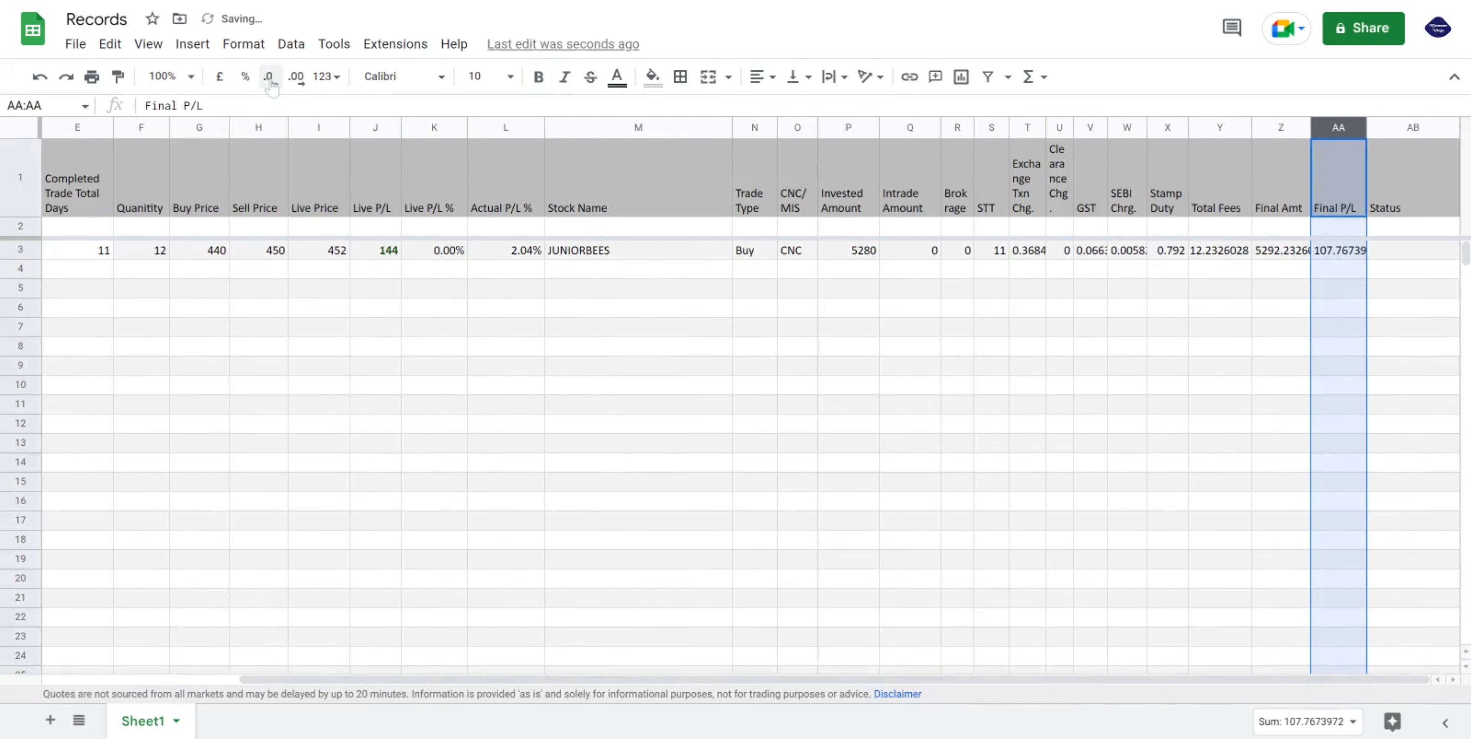
{"action": "left_click", "coordinate": [269, 77]}
{"action": "left_click", "coordinate": [268, 76]}
{"action": "left_click", "coordinate": [269, 77]}
Add a conditional formatting rule to the Final P/L column AA that shows values greater than 0 in dark green text without fill.
{"action": "left_click", "coordinate": [243, 44]}
{"action": "left_click", "coordinate": [365, 358]}
{"action": "left_click", "coordinate": [1373, 432]}
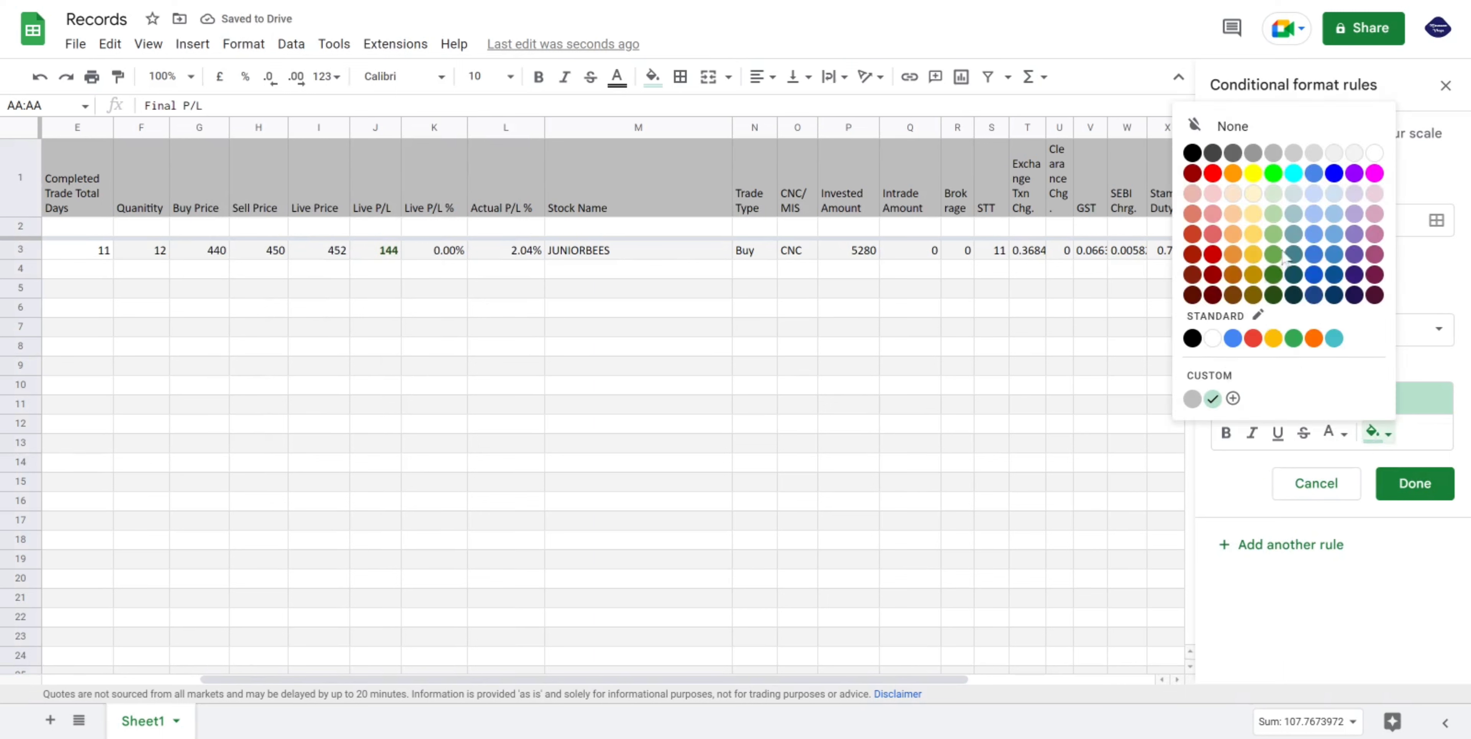
{"action": "left_click", "coordinate": [1223, 124]}
{"action": "left_click", "coordinate": [1331, 329]}
{"action": "left_click", "coordinate": [1281, 624]}
{"action": "type", "text": "0"}
{"action": "left_click", "coordinate": [1339, 485]}
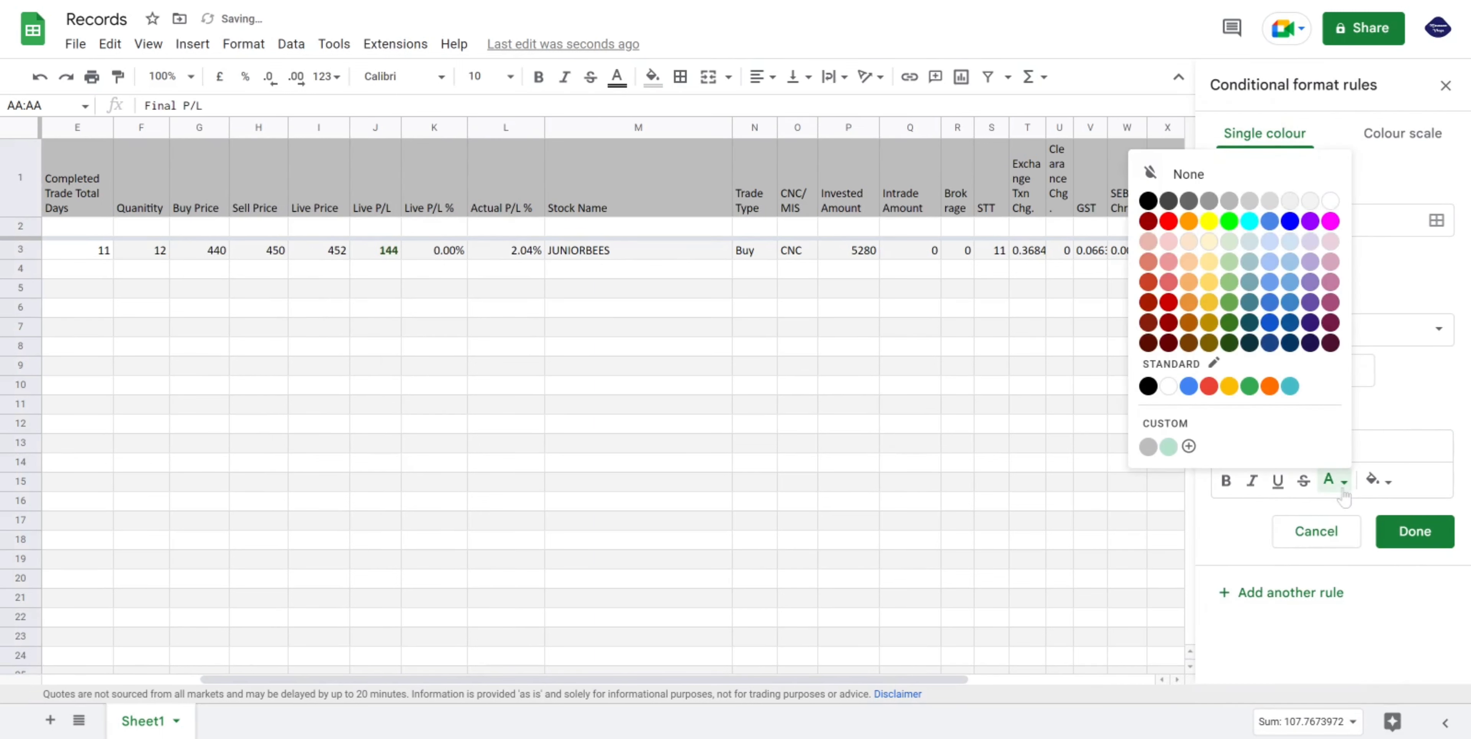
{"action": "left_click", "coordinate": [1229, 324]}
{"action": "left_click", "coordinate": [1397, 525]}
Add a second rule to the Final P/L column AA that shows values less than 0 in dark red text without fill.
{"action": "left_click", "coordinate": [1312, 225]}
{"action": "left_click", "coordinate": [1337, 433]}
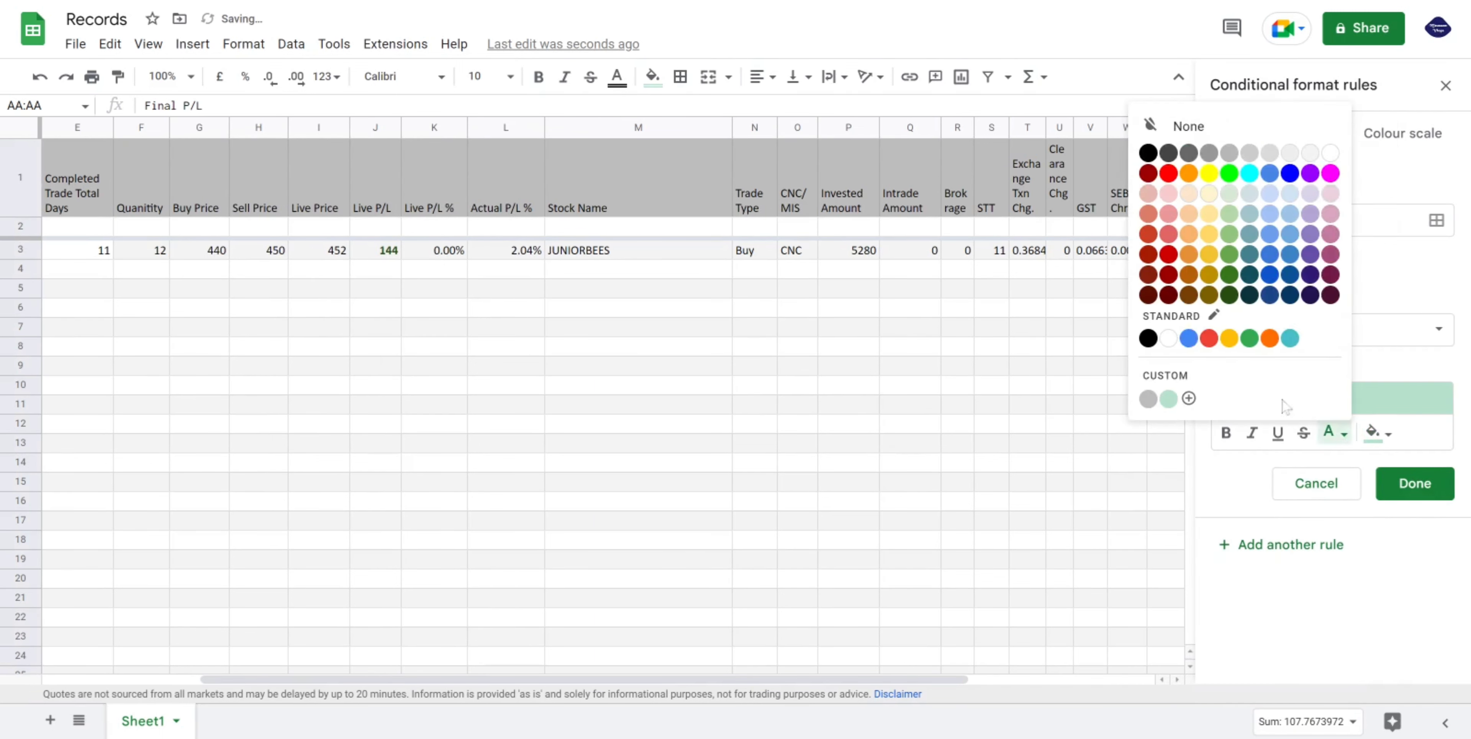
{"action": "left_click", "coordinate": [1378, 434]}
{"action": "left_click", "coordinate": [1267, 129]}
{"action": "left_click", "coordinate": [1339, 435]}
{"action": "left_click", "coordinate": [1169, 254]}
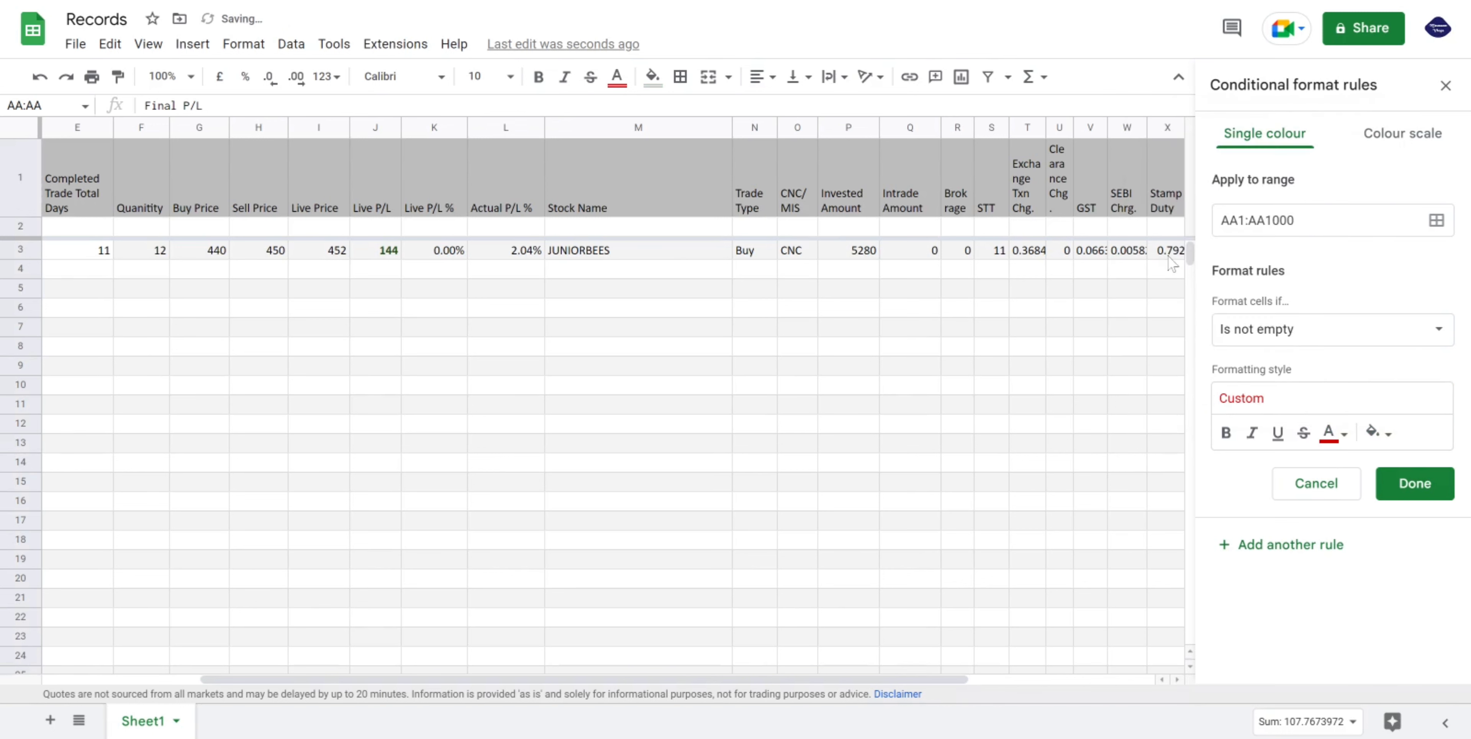
{"action": "left_click", "coordinate": [1331, 329]}
{"action": "left_click", "coordinate": [1279, 683]}
{"action": "type", "text": "0"}
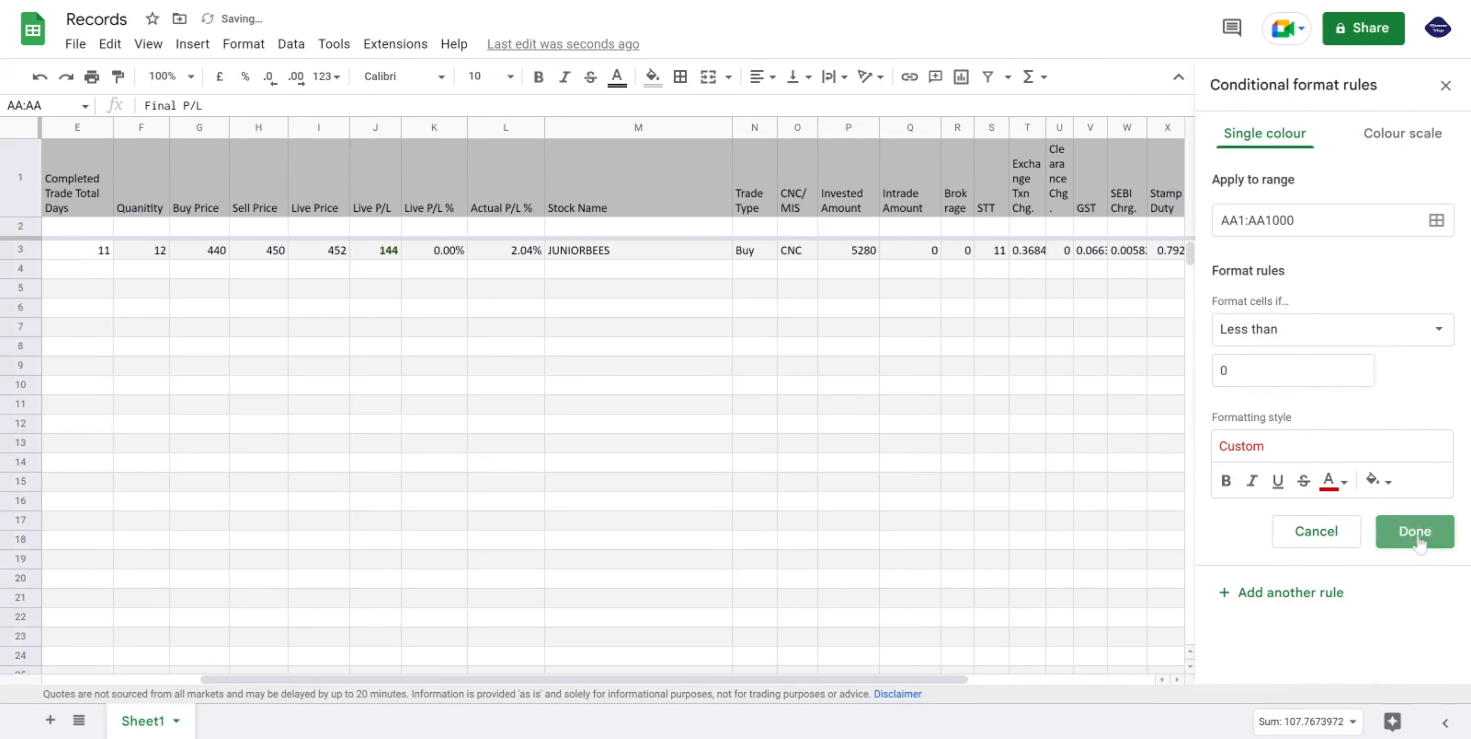
{"action": "left_click", "coordinate": [1415, 530]}
{"action": "left_click", "coordinate": [1445, 88]}
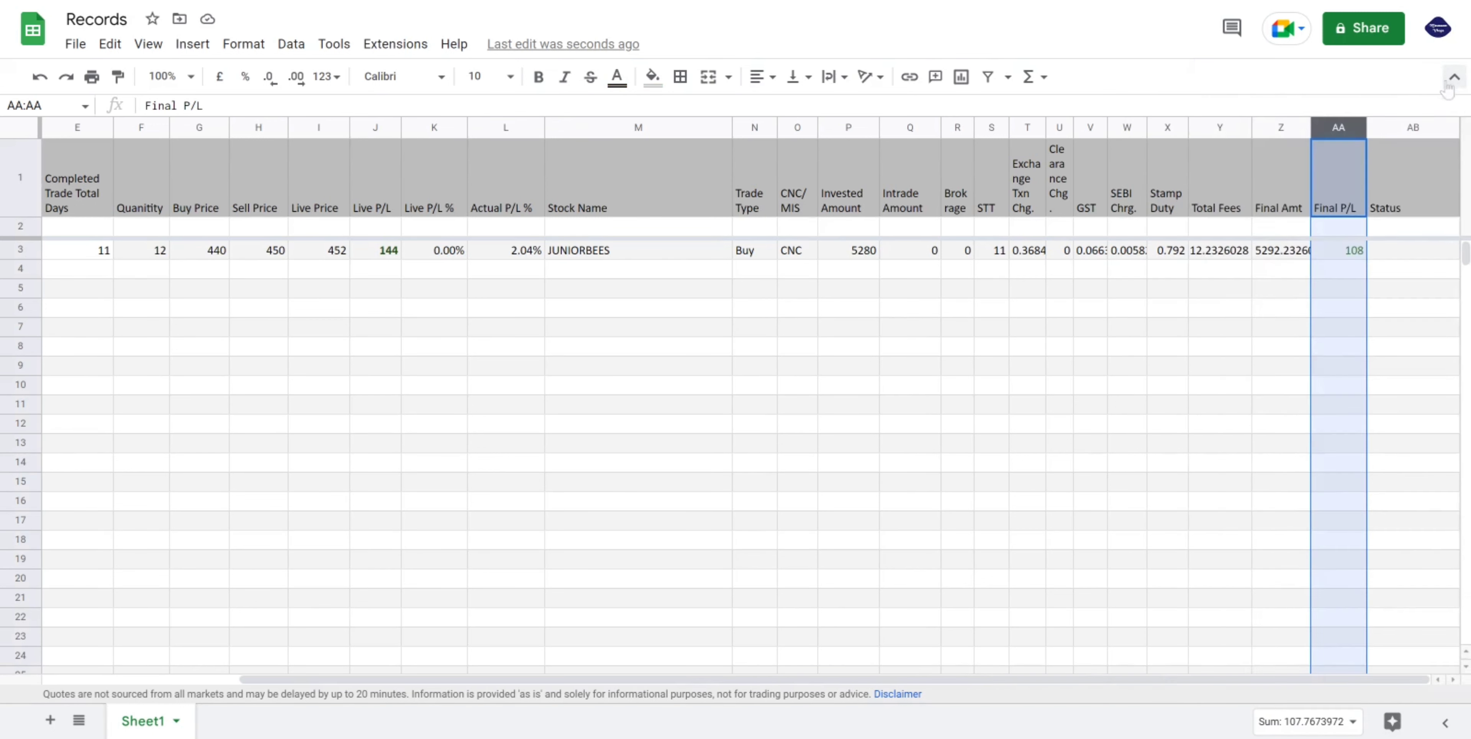
Make the text bold in both the greater-than-0 and less-than-0 rules of the Final P/L column, and save them.
{"action": "left_click", "coordinate": [1332, 254]}
{"action": "left_click", "coordinate": [1343, 127]}
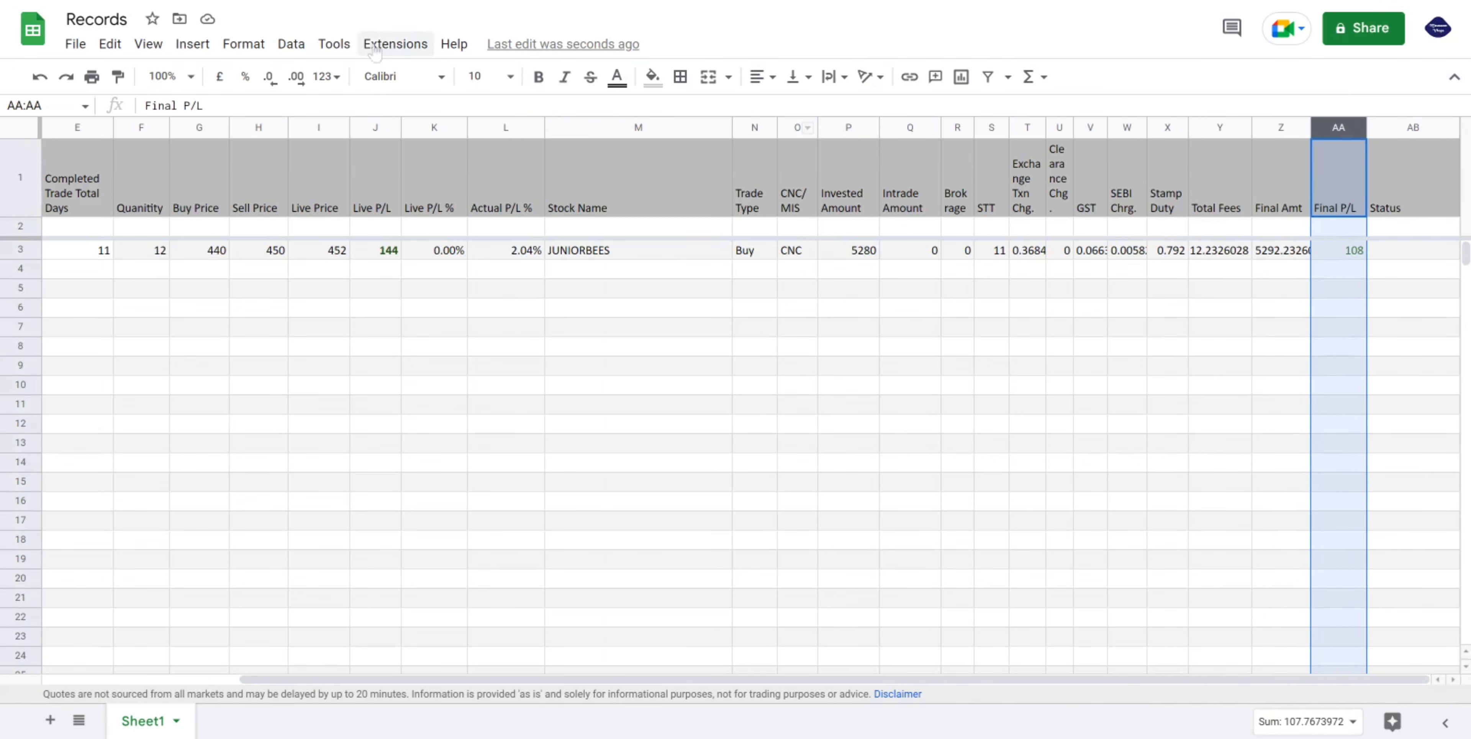
{"action": "left_click", "coordinate": [244, 44]}
{"action": "left_click", "coordinate": [377, 360]}
{"action": "left_click", "coordinate": [1313, 147]}
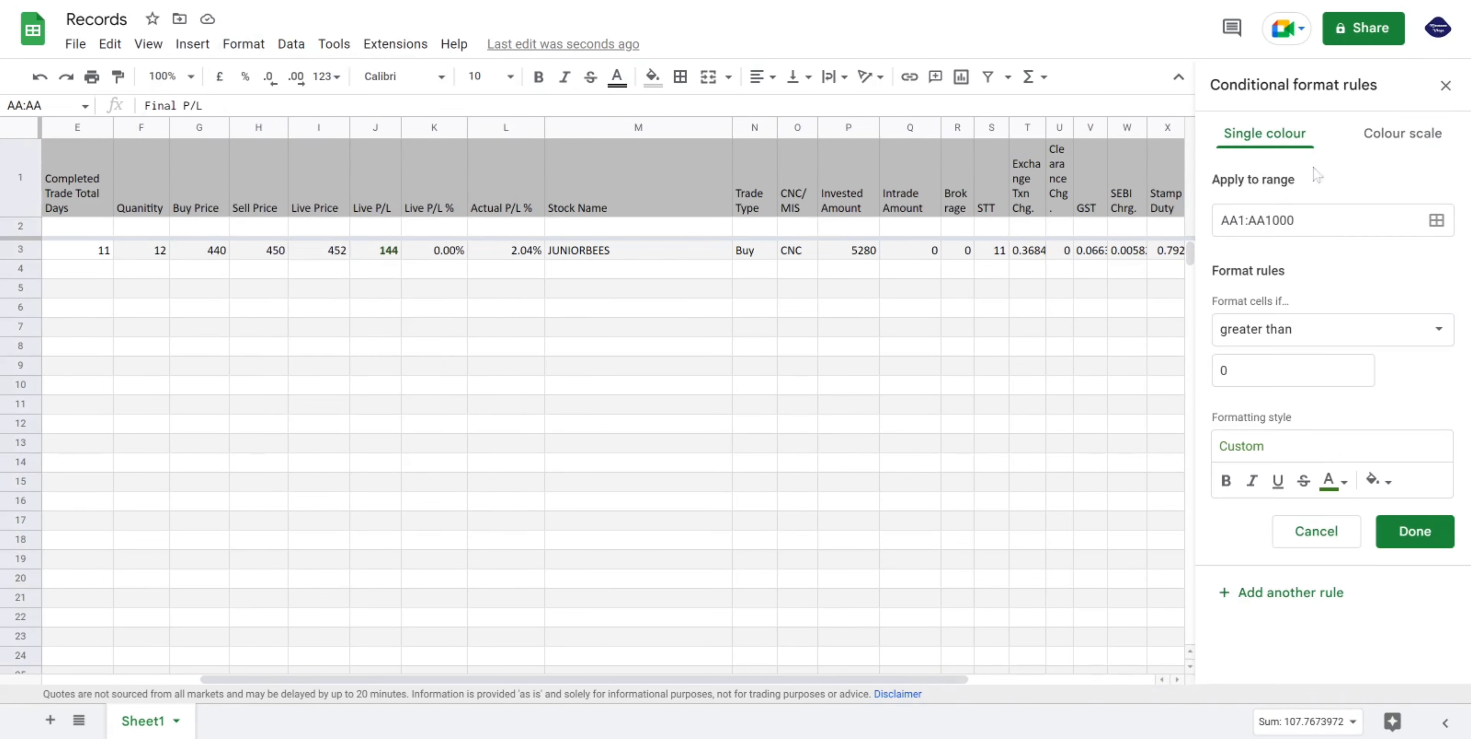
{"action": "left_click", "coordinate": [1414, 530]}
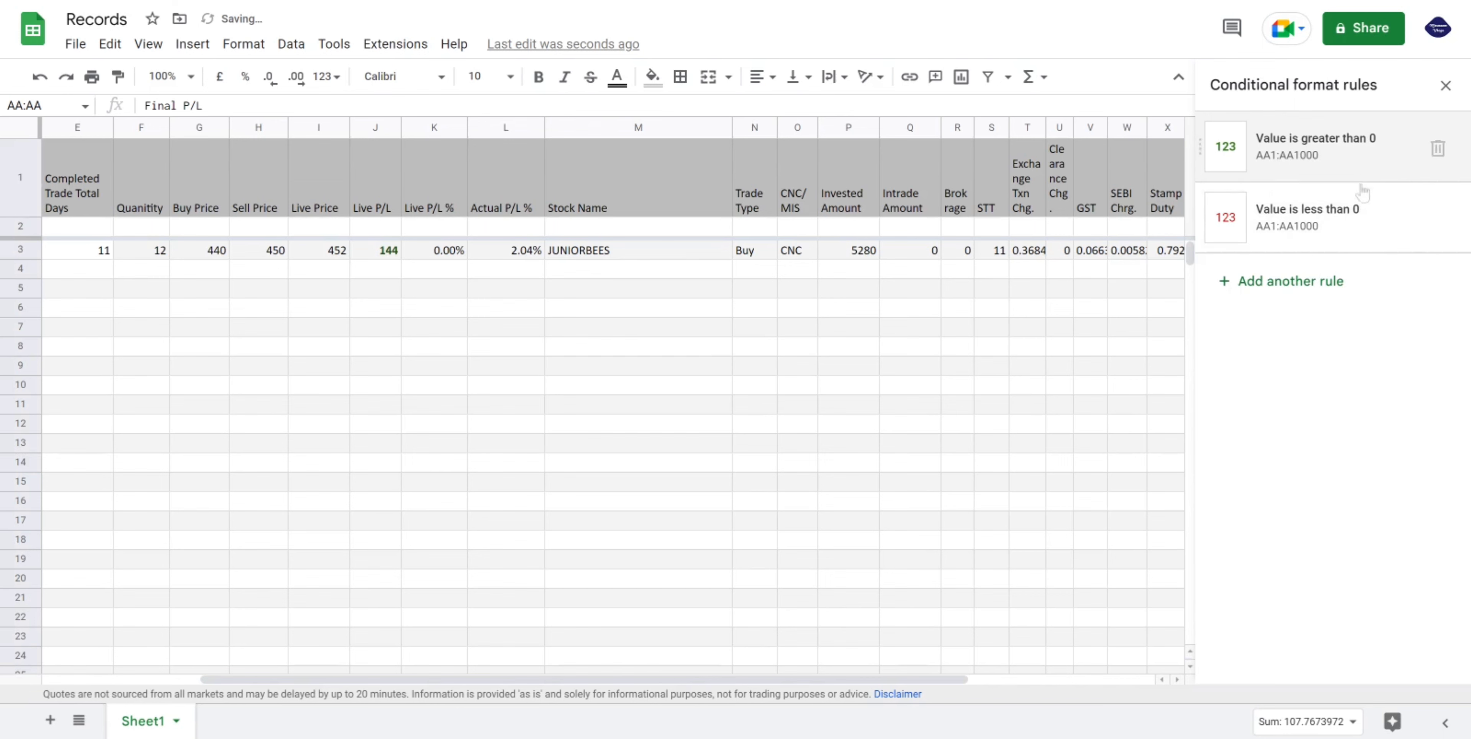
{"action": "left_click", "coordinate": [1348, 220]}
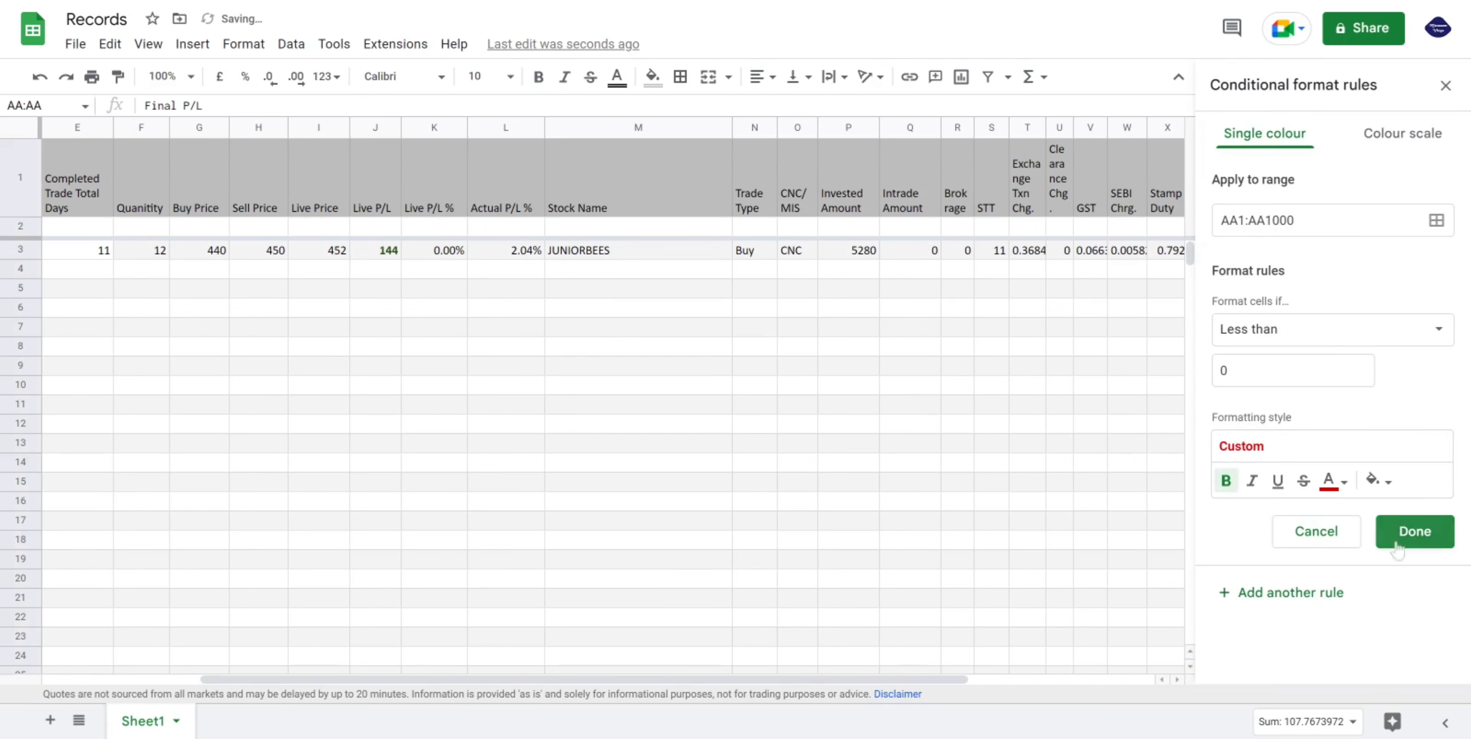
{"action": "left_click", "coordinate": [1414, 532]}
{"action": "left_click", "coordinate": [1446, 85]}
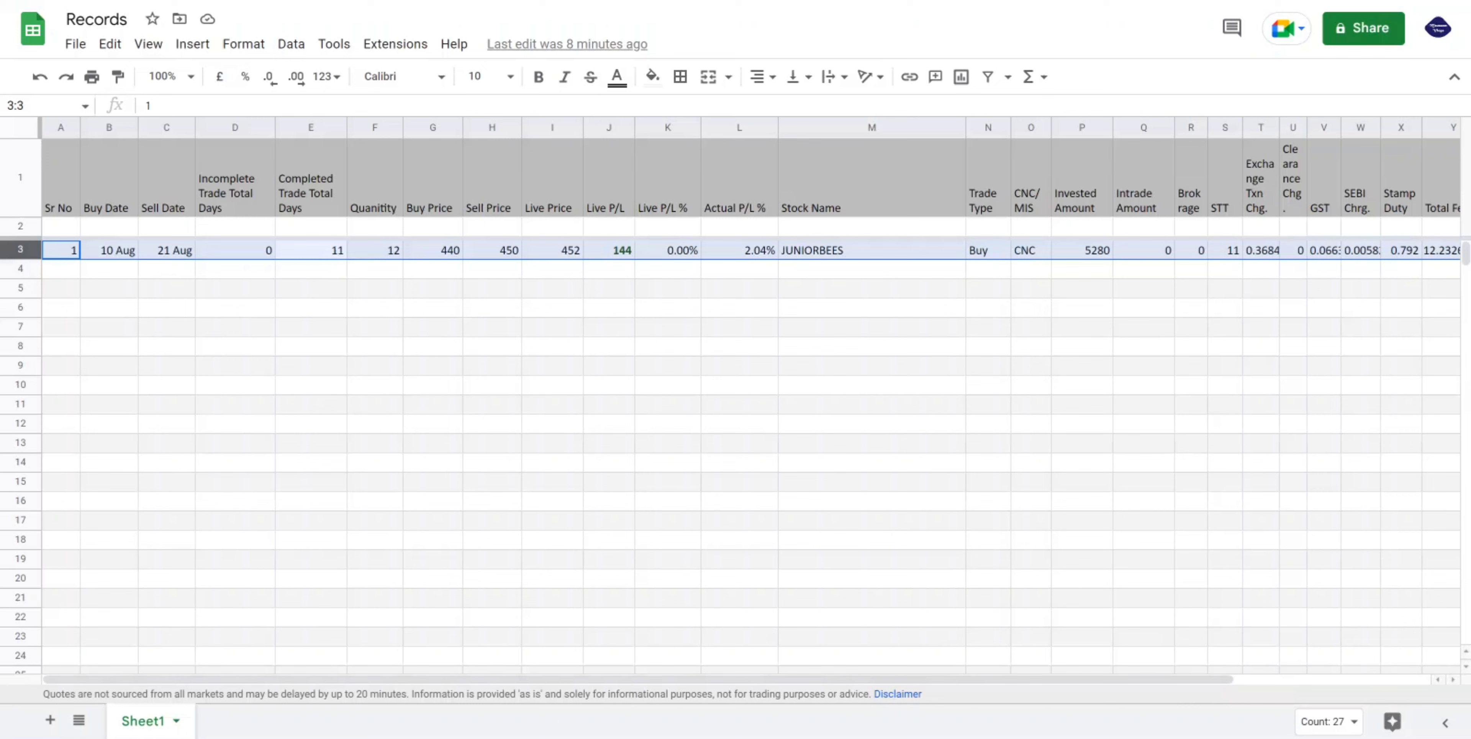
Fill the whole sample trade row 3 down into row 4.
{"action": "left_click", "coordinate": [29, 272]}
{"action": "left_click", "coordinate": [13, 251]}
{"action": "left_click_drag", "start_coordinate": [337, 680], "coordinate": [885, 692]}
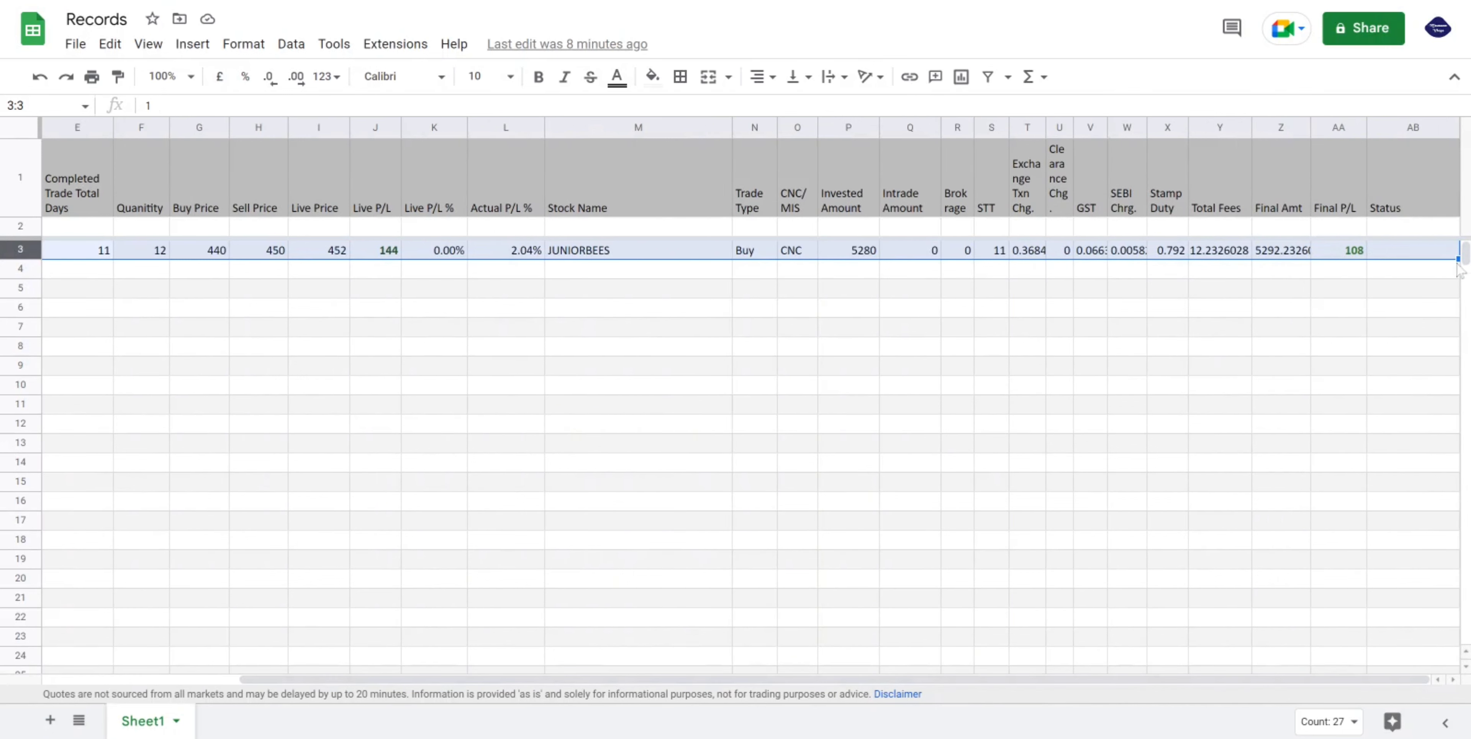
{"action": "left_click_drag", "start_coordinate": [1458, 259], "coordinate": [1458, 279]}
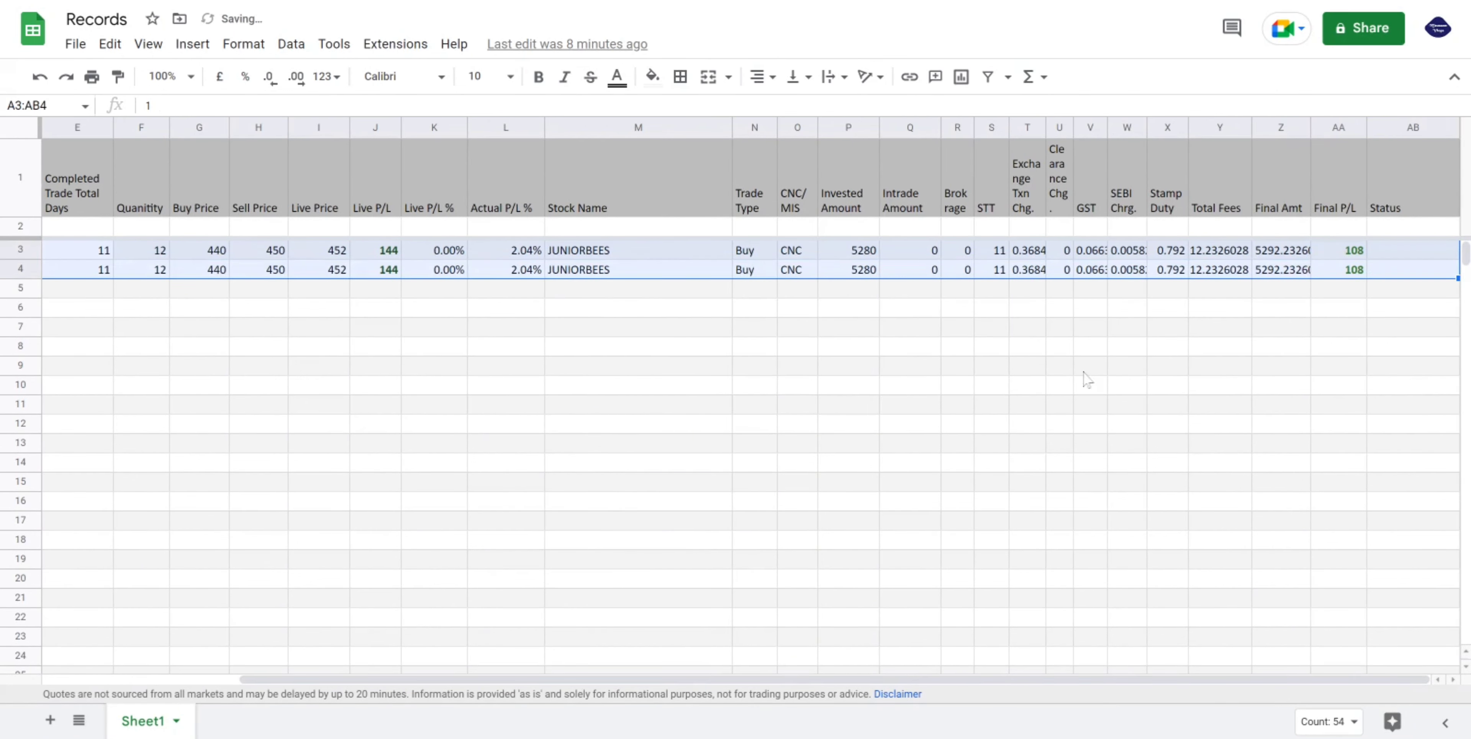
In row 4, set Sr No to 2 and the Buy Date to 31 May, and clear the Sell Date.
{"action": "left_click_drag", "start_coordinate": [898, 683], "coordinate": [446, 684]}
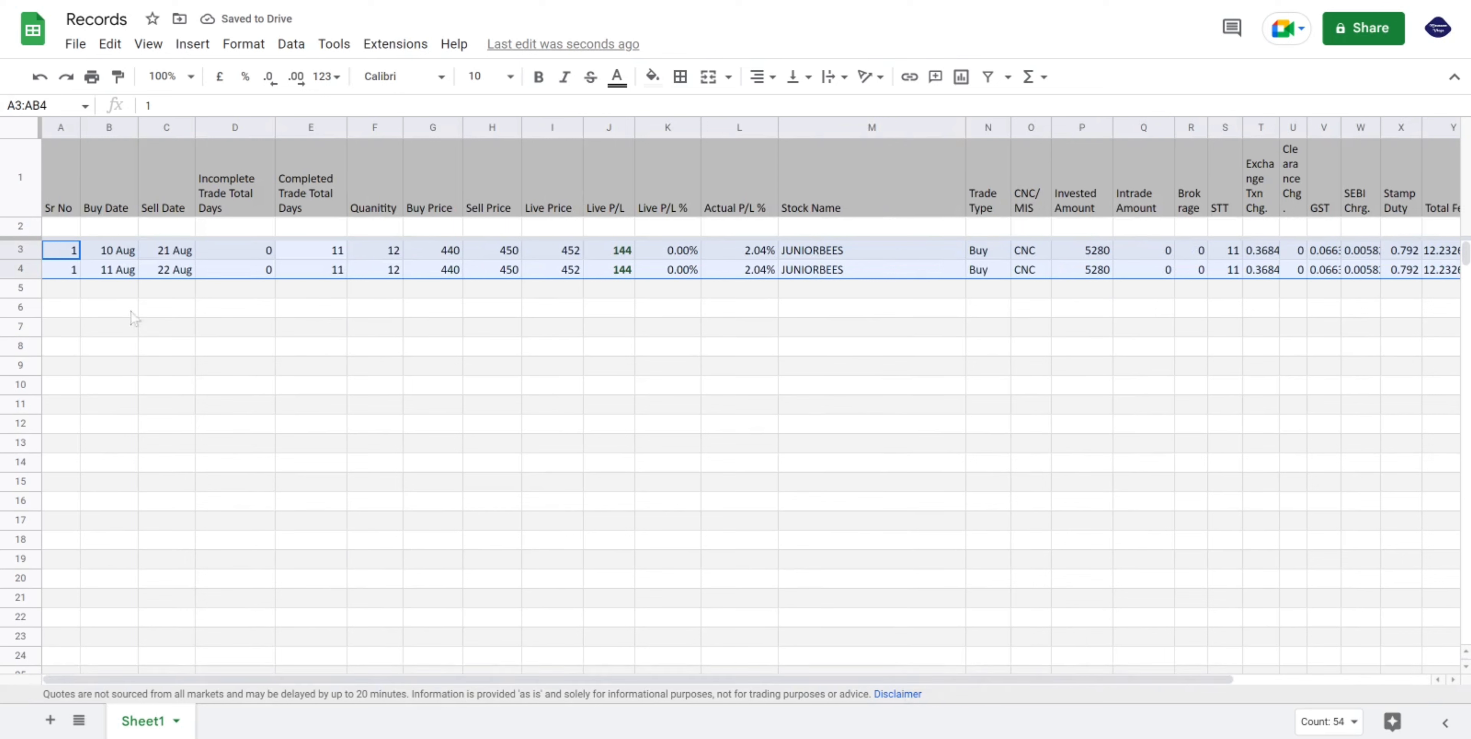
{"action": "left_click", "coordinate": [63, 274]}
{"action": "type", "text": "2"}
{"action": "key", "text": "Tab"}
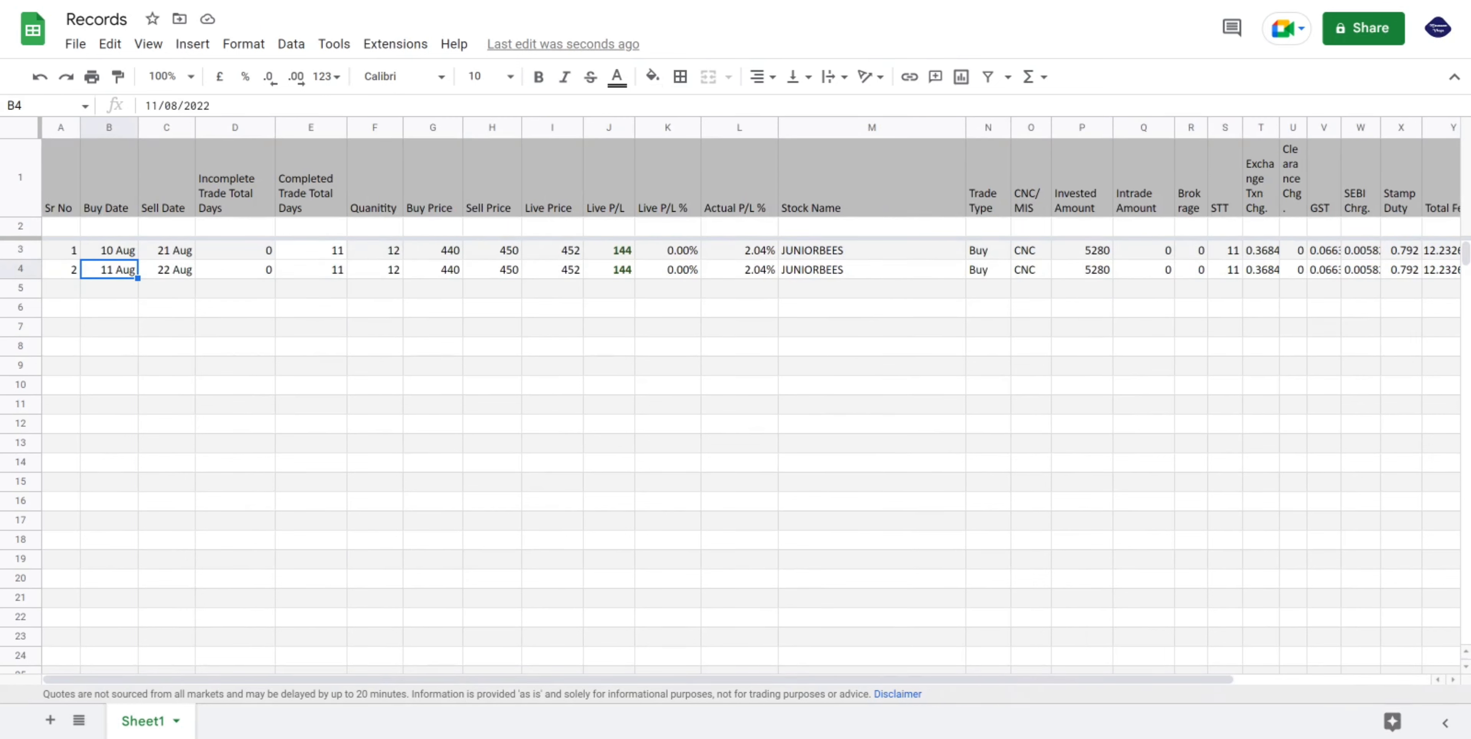
{"action": "type", "text": "31 May"}
{"action": "key", "text": "Tab"}
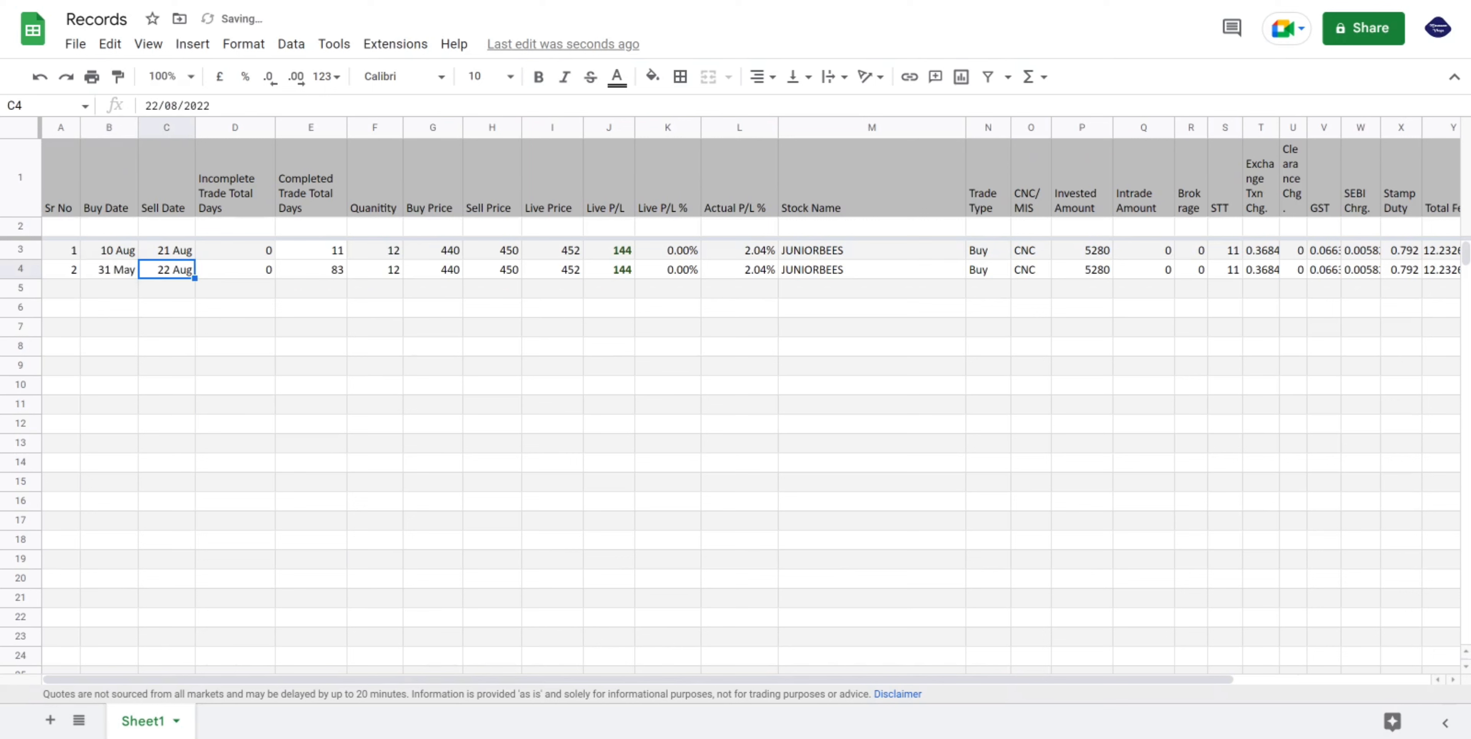
{"action": "key", "text": "Delete"}
{"action": "key", "text": "Right"}
{"action": "key", "text": "Right"}
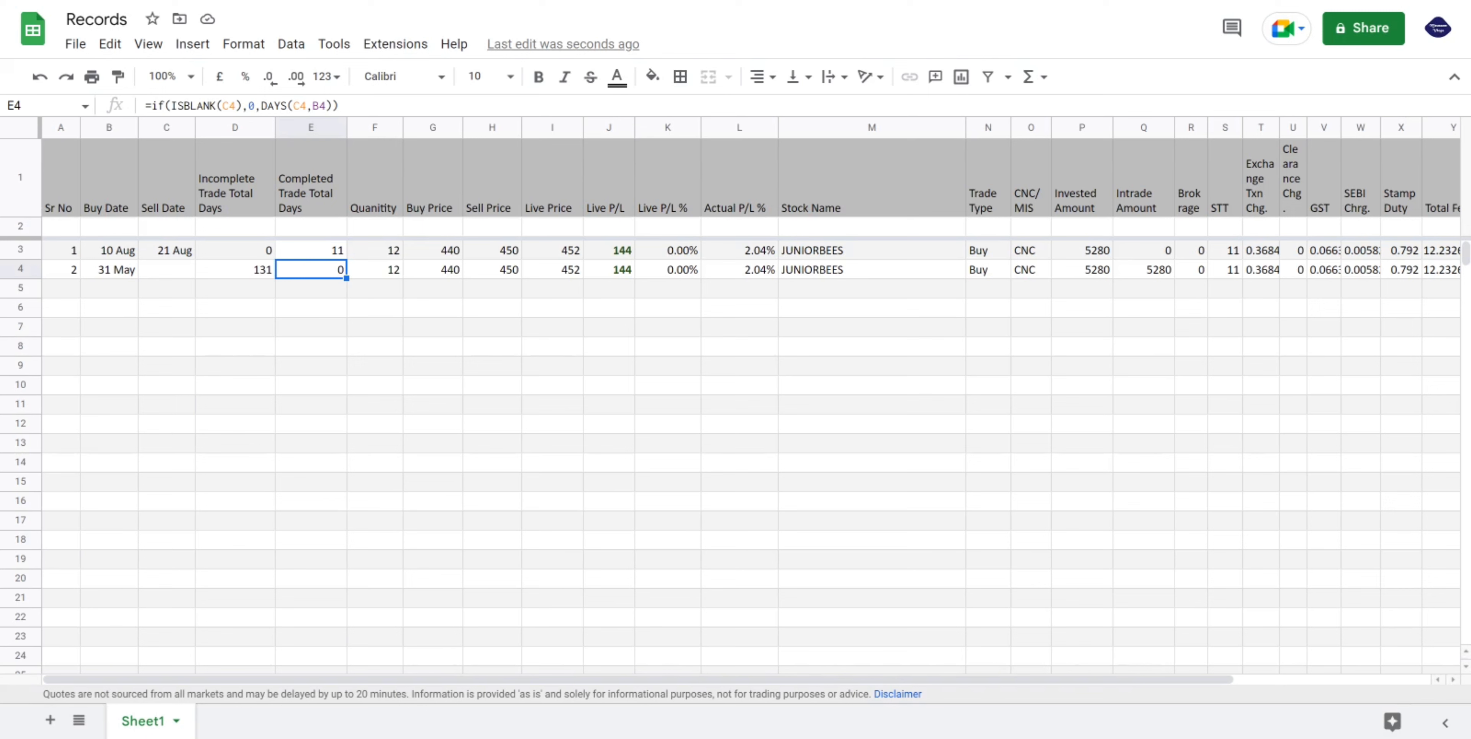
{"action": "type", "text": "25"}
{"action": "key", "text": "Tab"}
{"action": "key", "text": "ctrl+z"}
Set row 4's quantity to 25 and its stock name to SAIL.
{"action": "key", "text": "Right"}
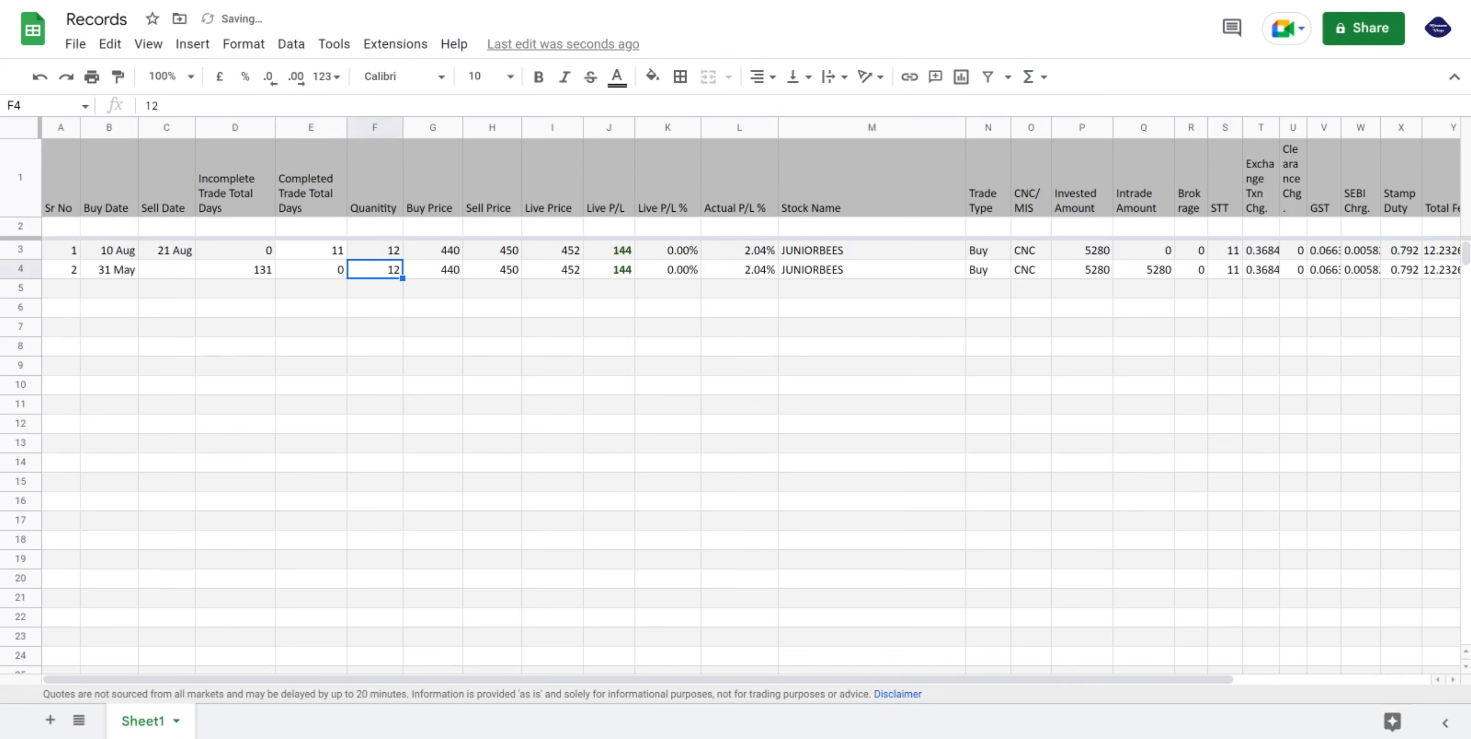
{"action": "type", "text": "25"}
{"action": "key", "text": "Tab"}
{"action": "key", "text": "Right"}
{"action": "key", "text": "Right"}
{"action": "key", "text": "Right"}
{"action": "key", "text": "Right"}
{"action": "key", "text": "Right"}
{"action": "key", "text": "Right"}
{"action": "type", "text": "SAIL"}
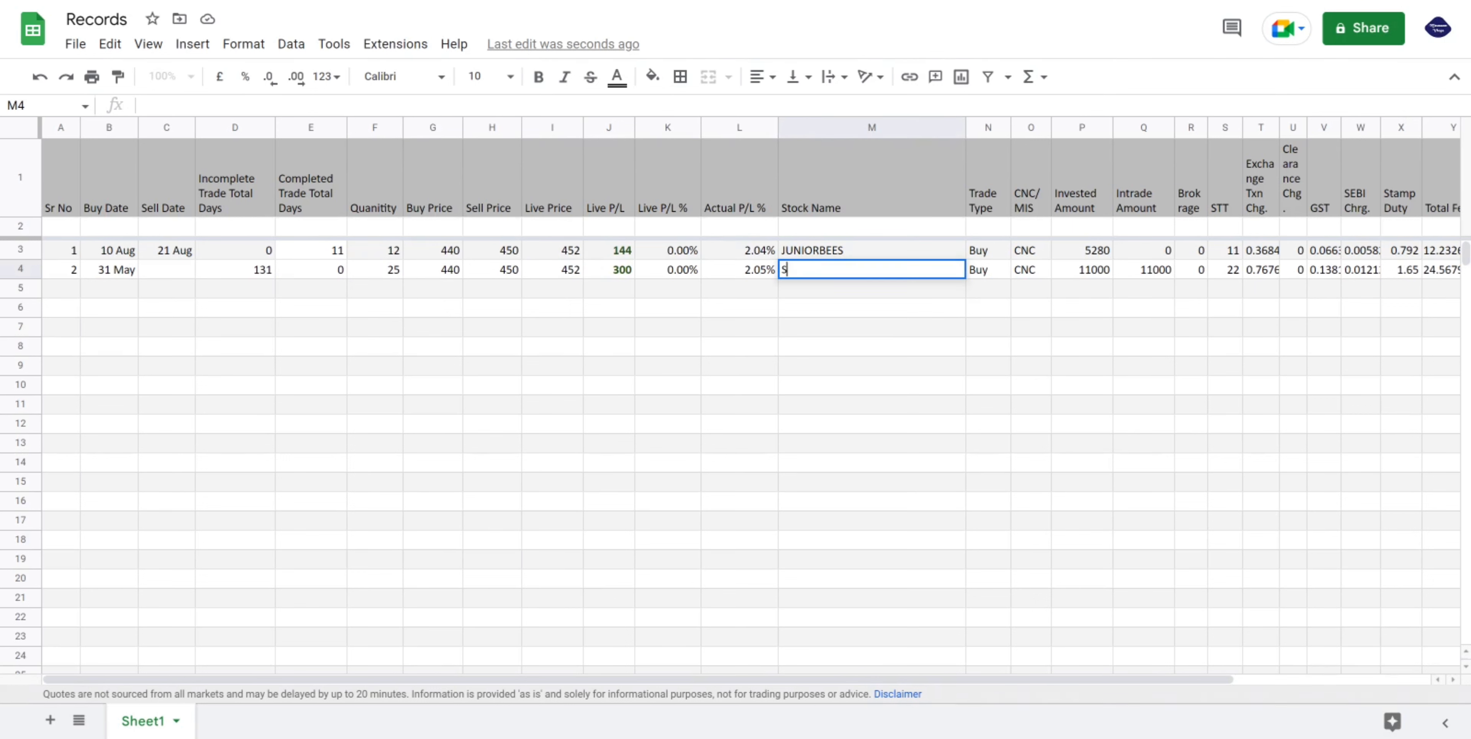
{"action": "key", "text": "Tab"}
Set both the Buy Price and the Sell Price of the SAIL trade to 75.
{"action": "left_click", "coordinate": [437, 272]}
{"action": "type", "text": "75"}
{"action": "key", "text": "Tab"}
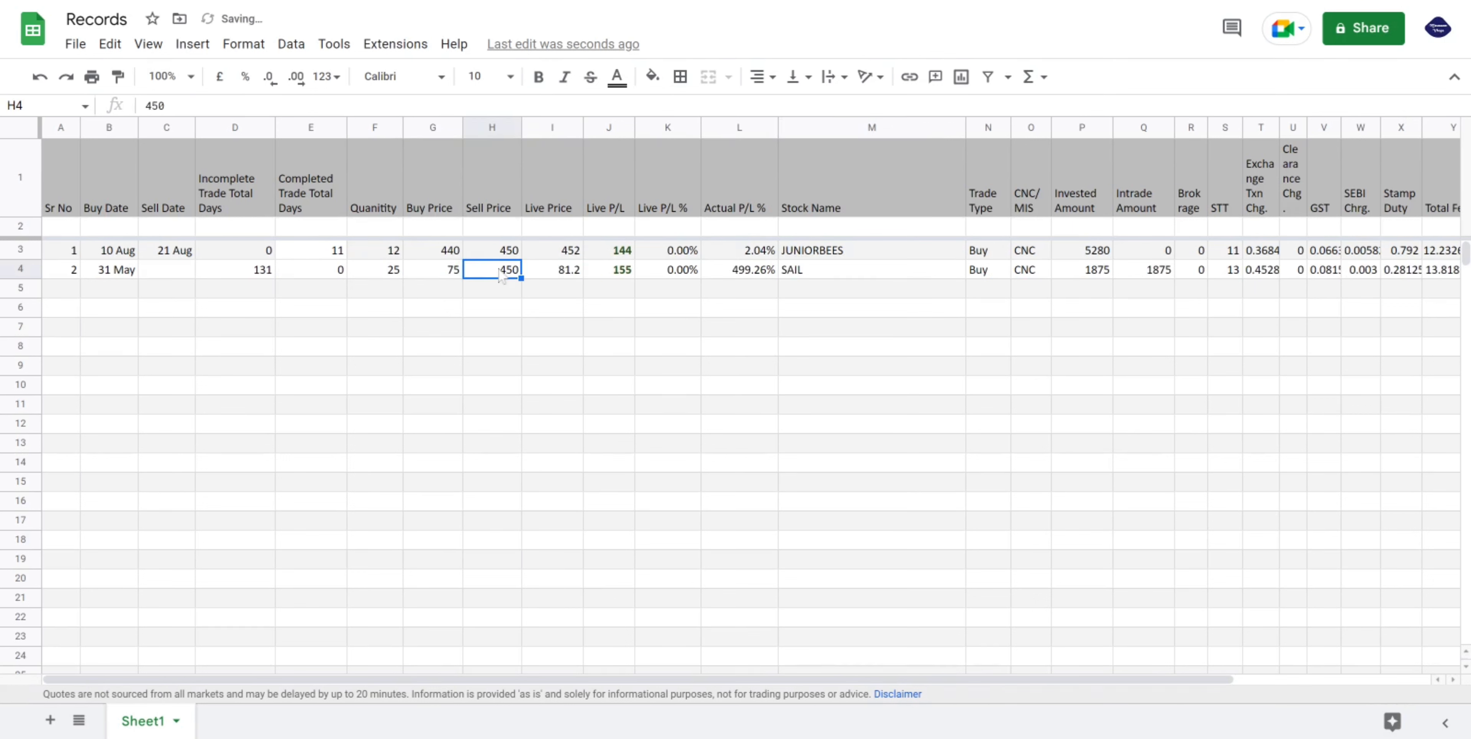
{"action": "type", "text": "75"}
{"action": "key", "text": "Tab"}
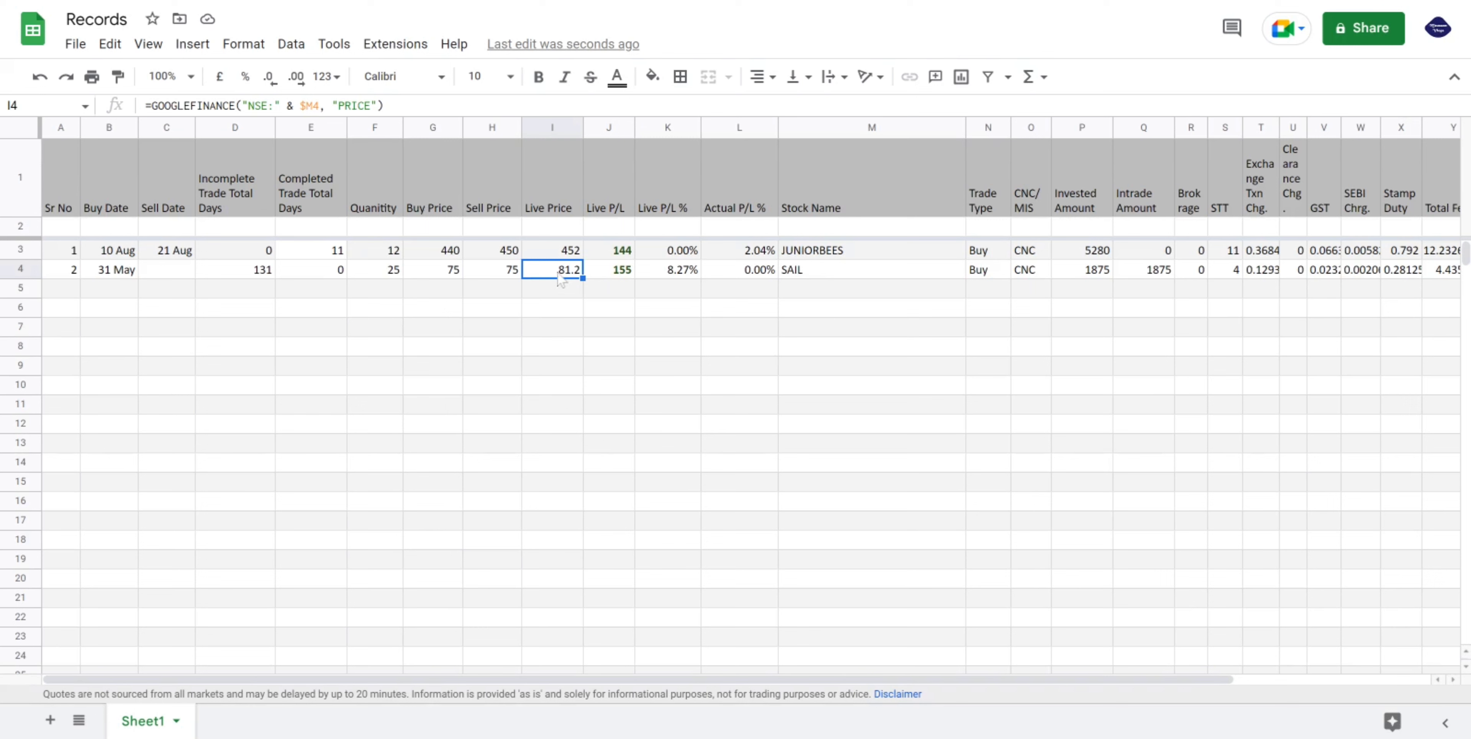
{"action": "left_click", "coordinate": [620, 279]}
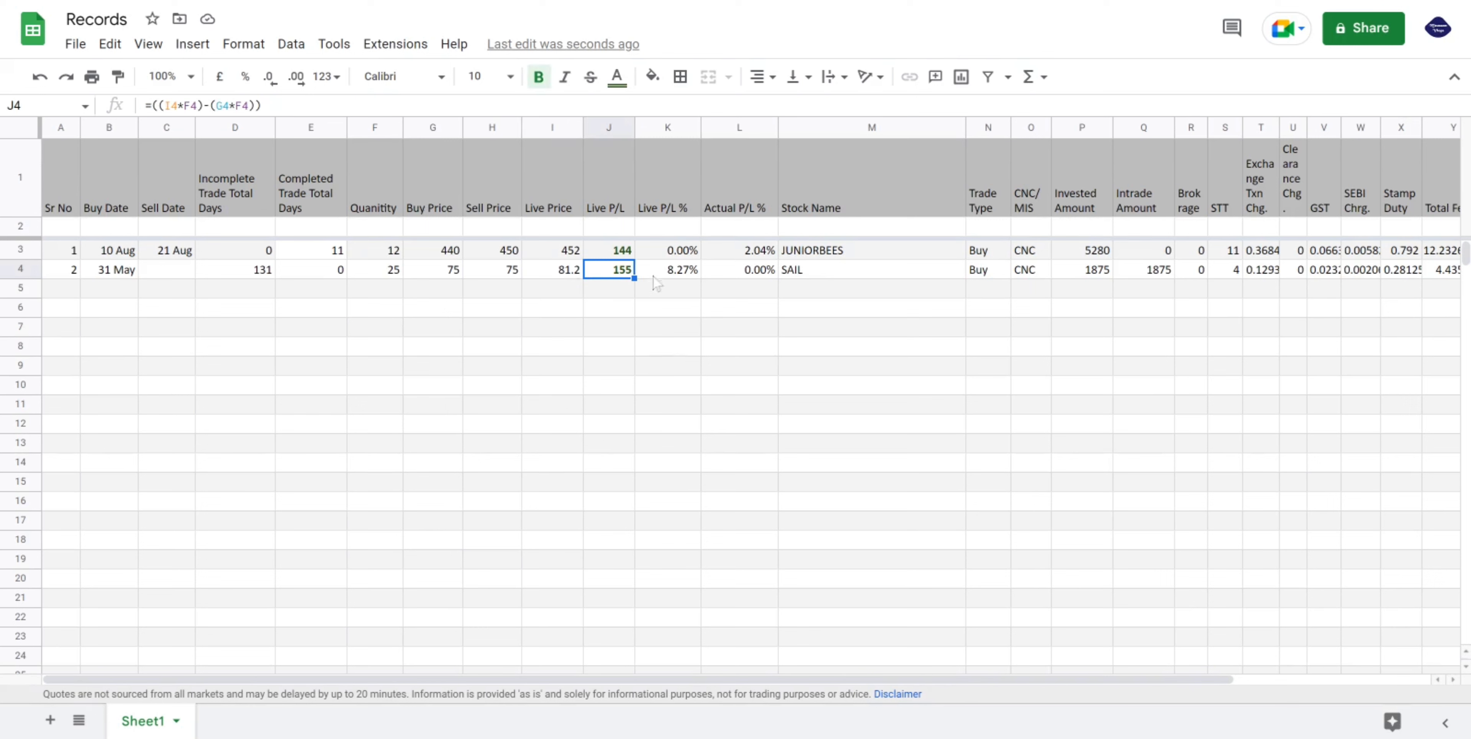
{"action": "left_click_drag", "start_coordinate": [530, 680], "coordinate": [726, 682]}
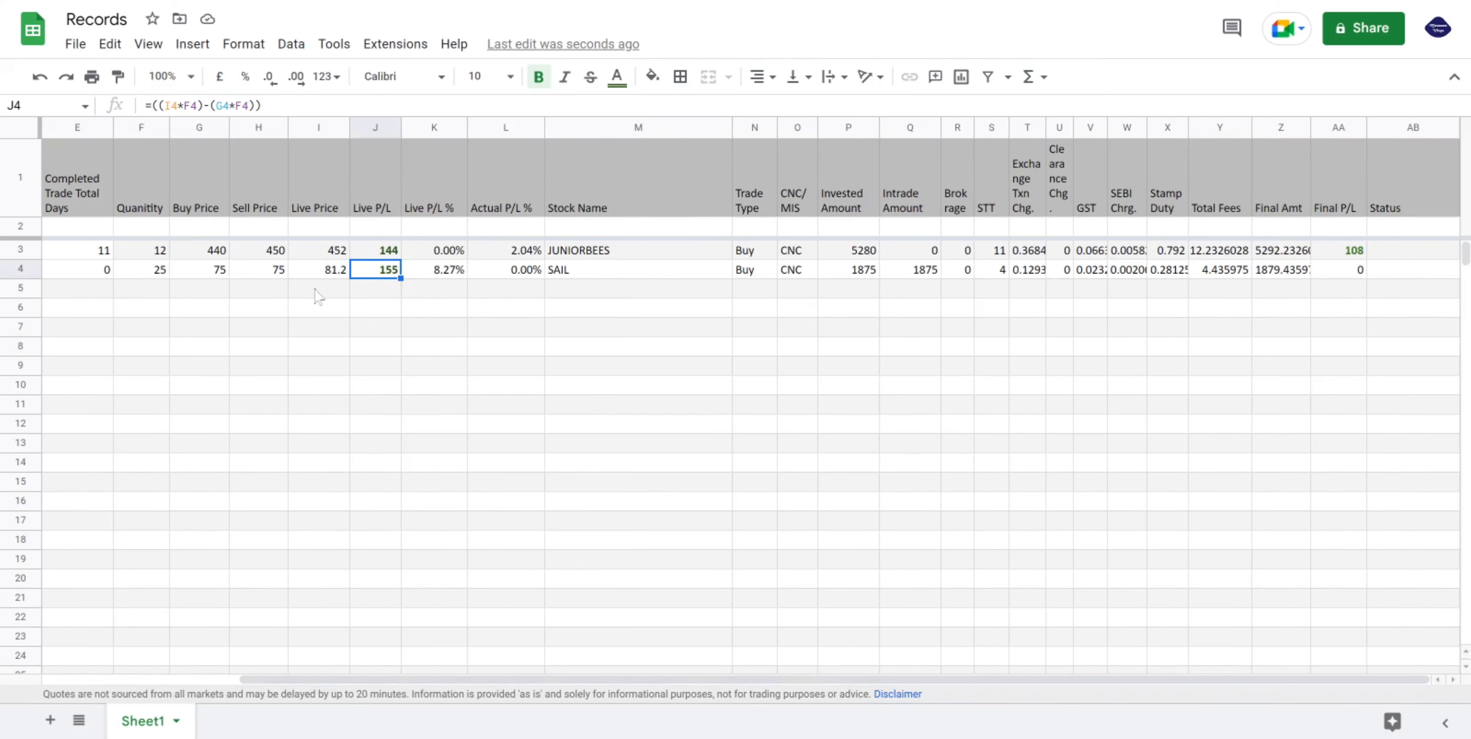
{"action": "left_click_drag", "start_coordinate": [475, 681], "coordinate": [311, 679]}
{"action": "left_click", "coordinate": [762, 276]}
{"action": "left_click", "coordinate": [641, 274]}
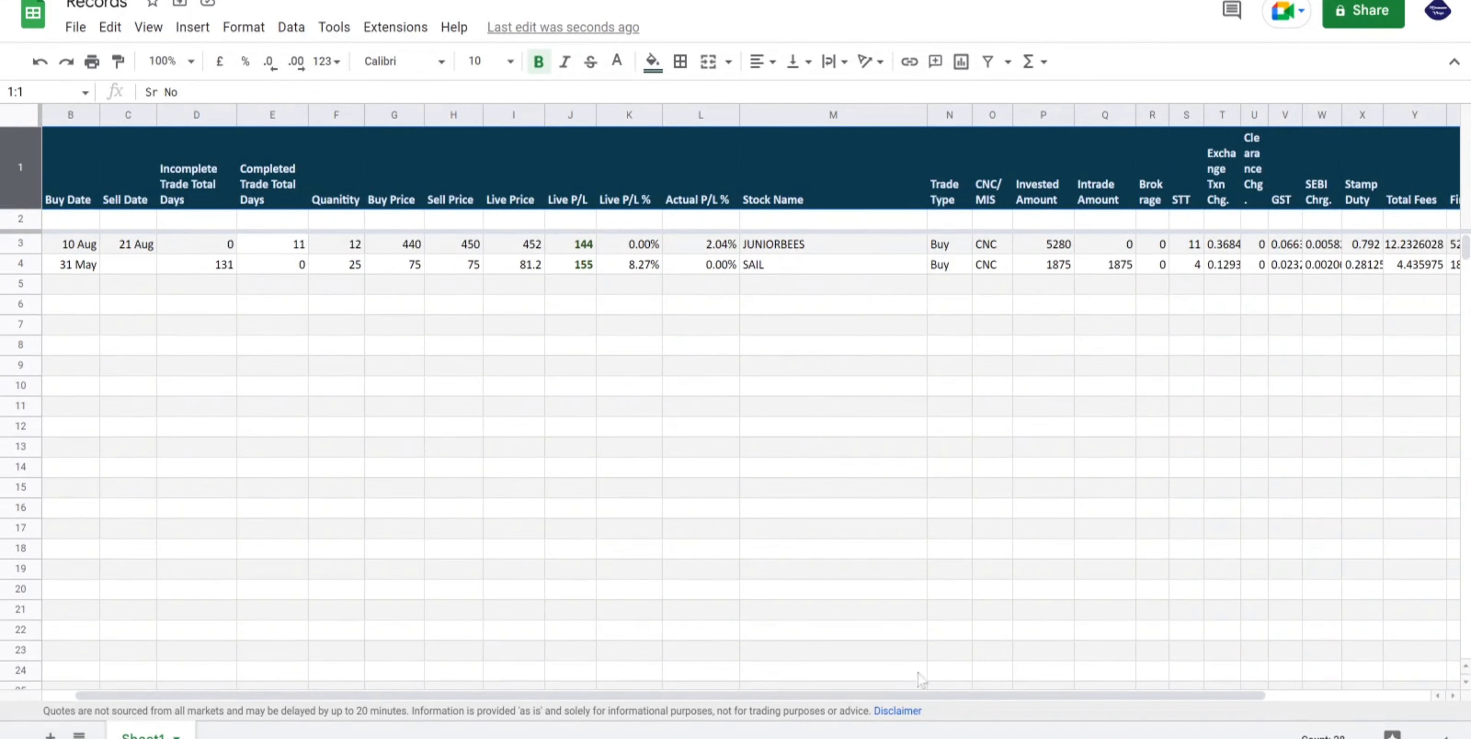
Add a conditional formatting rule to columns R to Y, from Brokerage to Total Fees, that shows non-empty cells in red text.
{"action": "left_click_drag", "start_coordinate": [894, 696], "coordinate": [1048, 697]}
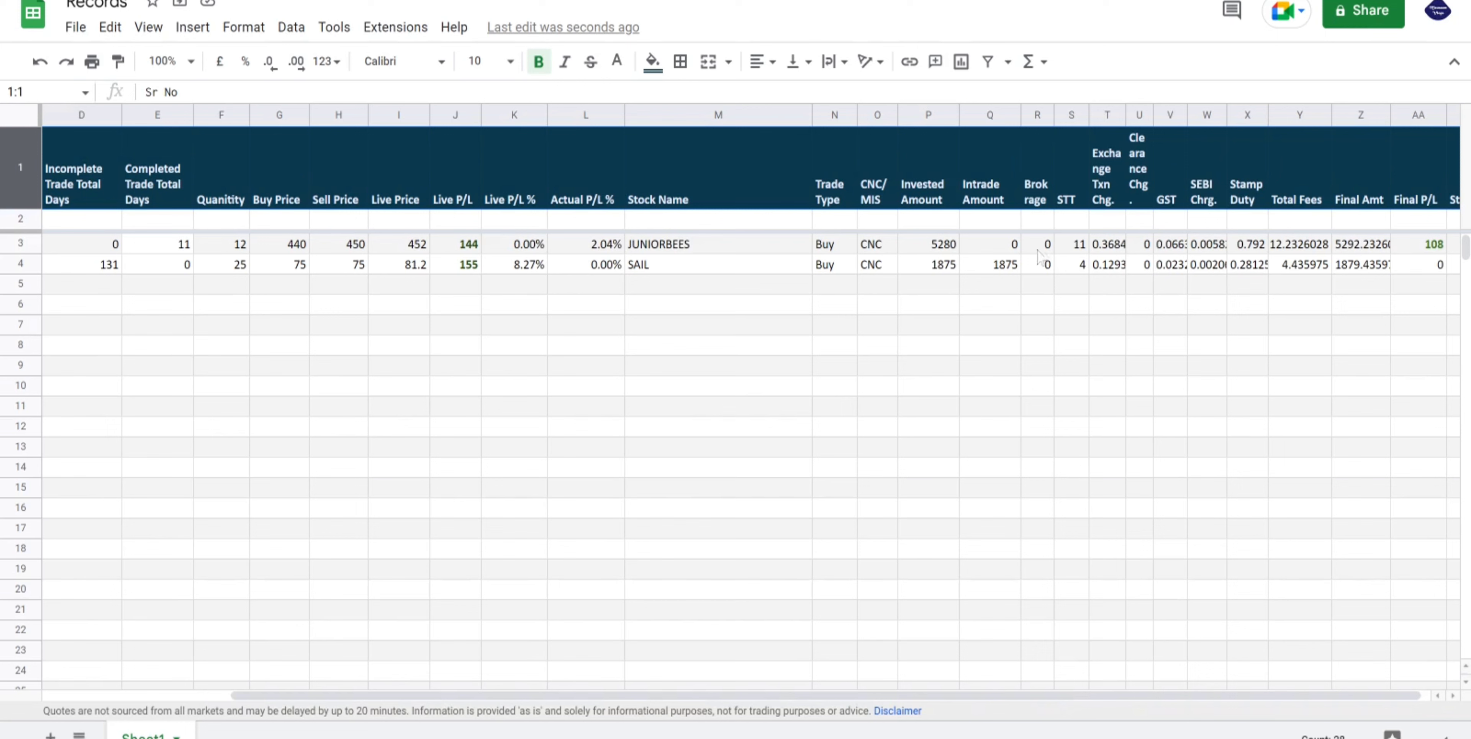
{"action": "left_click_drag", "start_coordinate": [1040, 247], "coordinate": [1349, 268]}
{"action": "left_click_drag", "start_coordinate": [1038, 115], "coordinate": [1282, 108]}
{"action": "left_click", "coordinate": [244, 27]}
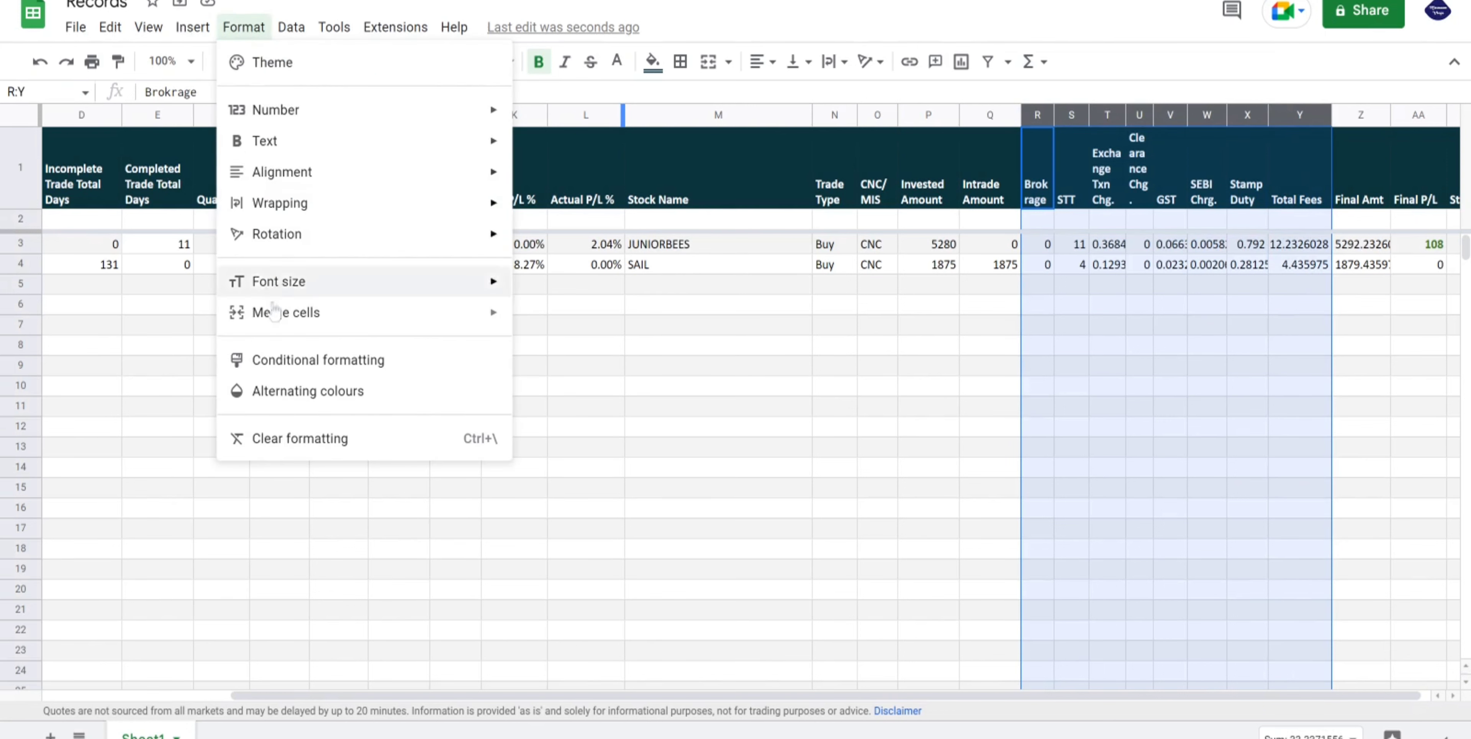
{"action": "left_click", "coordinate": [320, 360]}
{"action": "left_click", "coordinate": [1378, 436]}
{"action": "left_click", "coordinate": [1220, 112]}
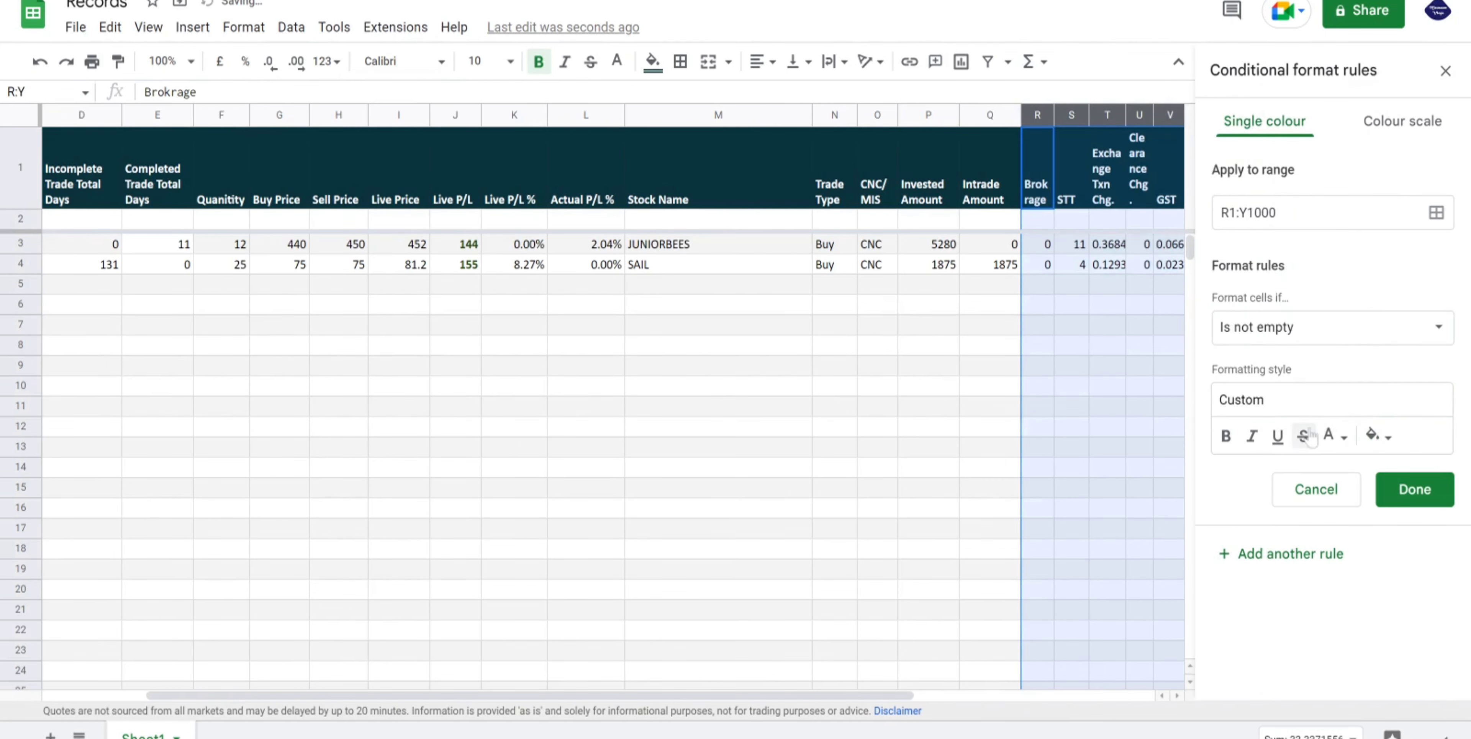
{"action": "left_click", "coordinate": [1335, 436]}
{"action": "left_click", "coordinate": [1172, 169]}
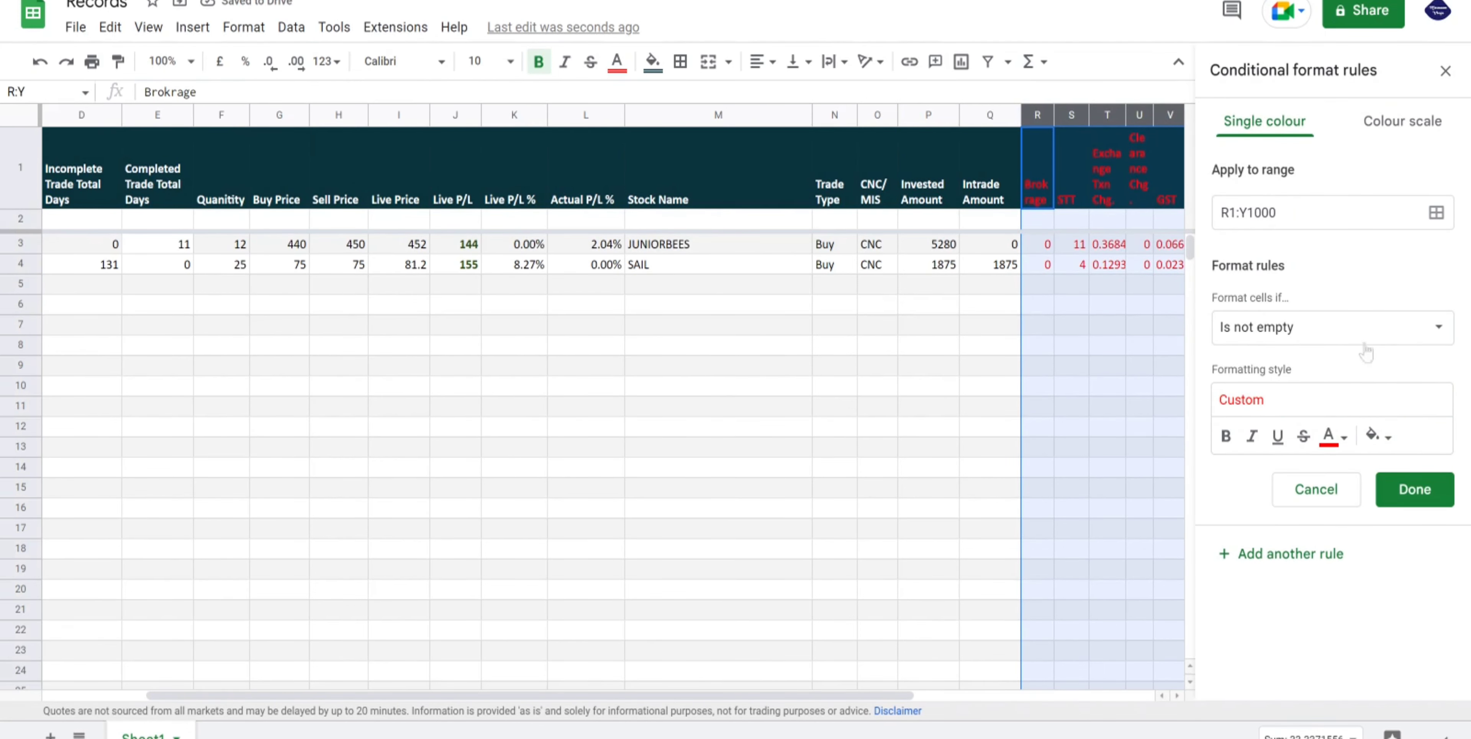
Limit the red-text fee rule to the range R3:Y1000 with the condition "Is not empty" and save it.
{"action": "left_click", "coordinate": [1233, 213]}
{"action": "key", "text": "BackSpace"}
{"action": "type", "text": "3"}
{"action": "left_click", "coordinate": [1318, 328]}
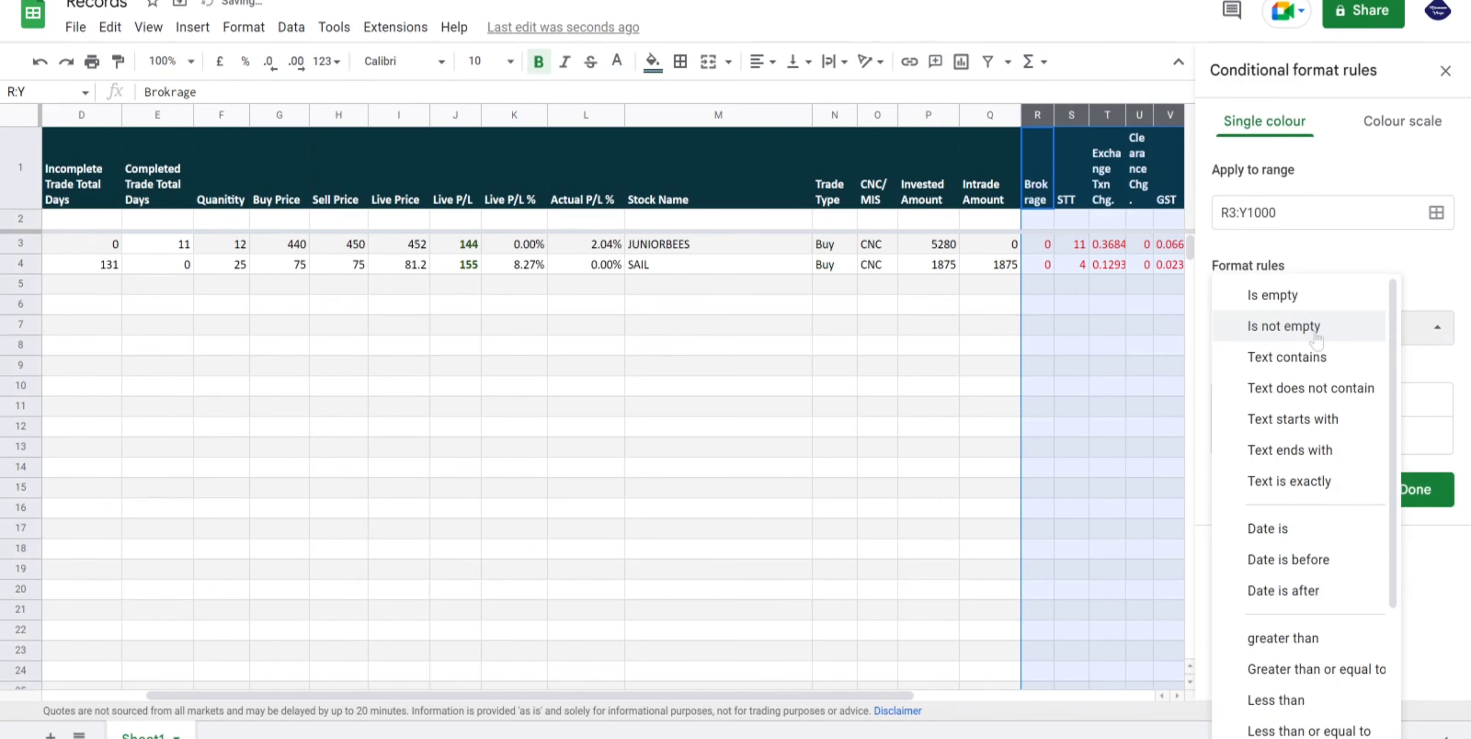
{"action": "left_click", "coordinate": [1395, 256]}
{"action": "left_click", "coordinate": [1409, 488]}
{"action": "left_click", "coordinate": [1445, 71]}
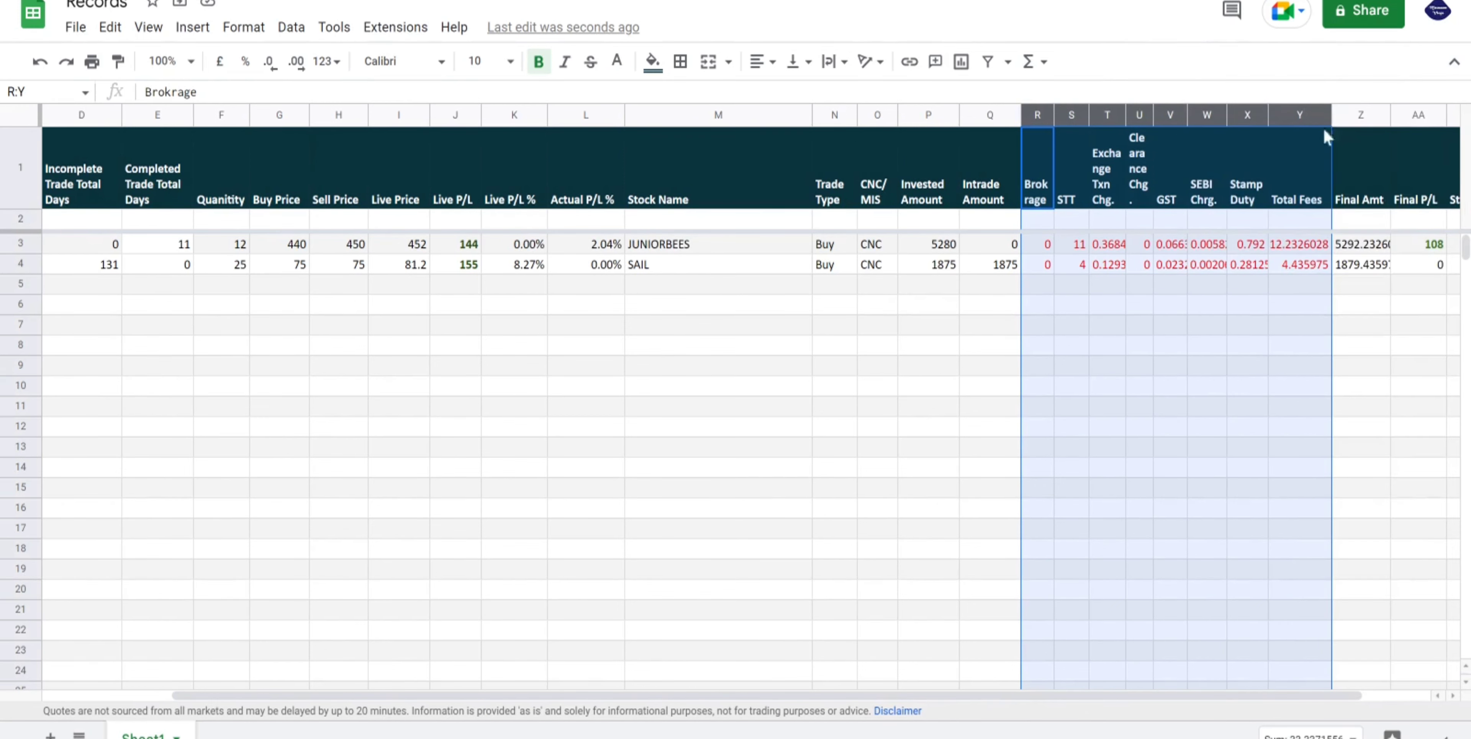
Create a conditional formatting rule on the Incomplete Trade Total Days column for values greater than 100.
{"action": "left_click", "coordinate": [441, 288]}
{"action": "scroll", "coordinate": [183, 404], "scroll_direction": "left", "scroll_amount": 3}
{"action": "left_click", "coordinate": [235, 115]}
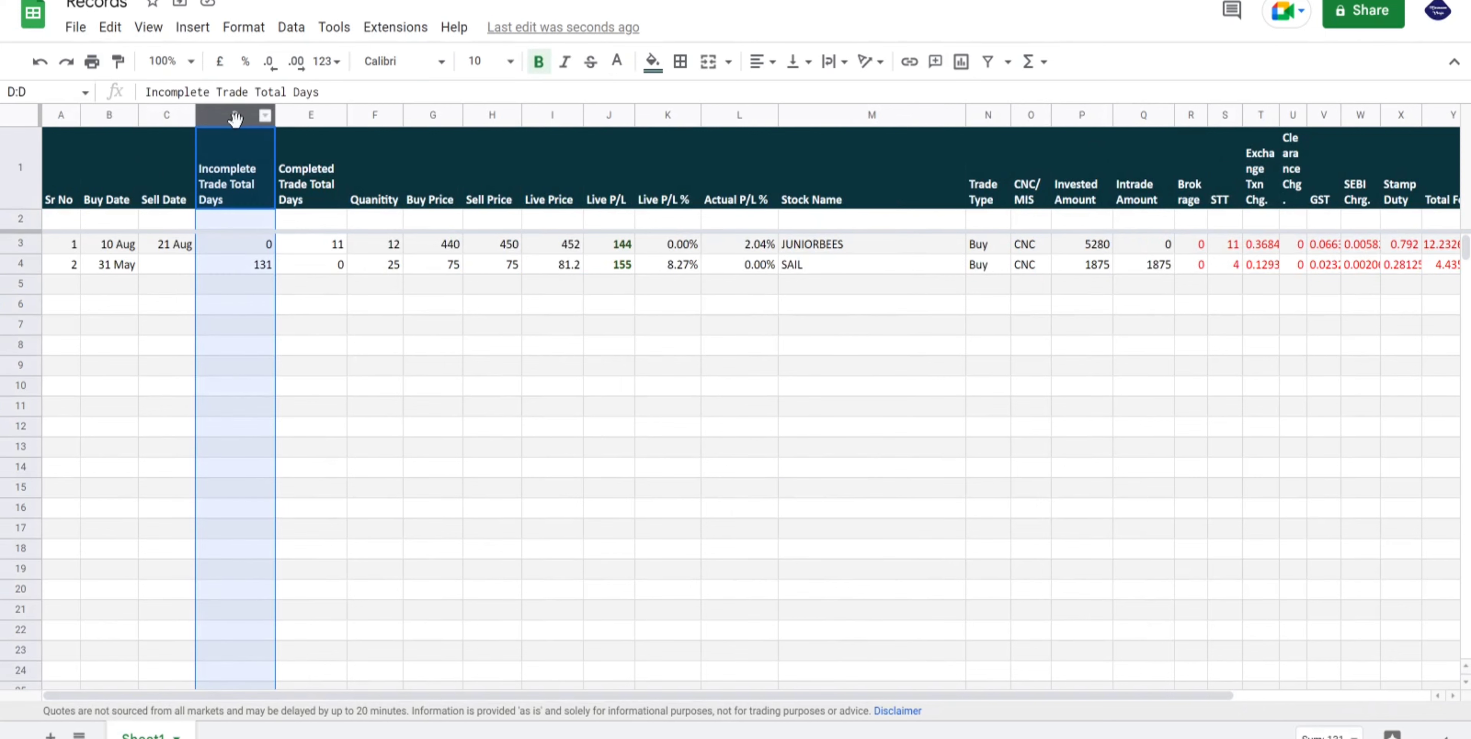
{"action": "left_click", "coordinate": [243, 27]}
{"action": "left_click", "coordinate": [311, 358]}
{"action": "left_click", "coordinate": [1378, 436]}
{"action": "left_click", "coordinate": [1331, 328]}
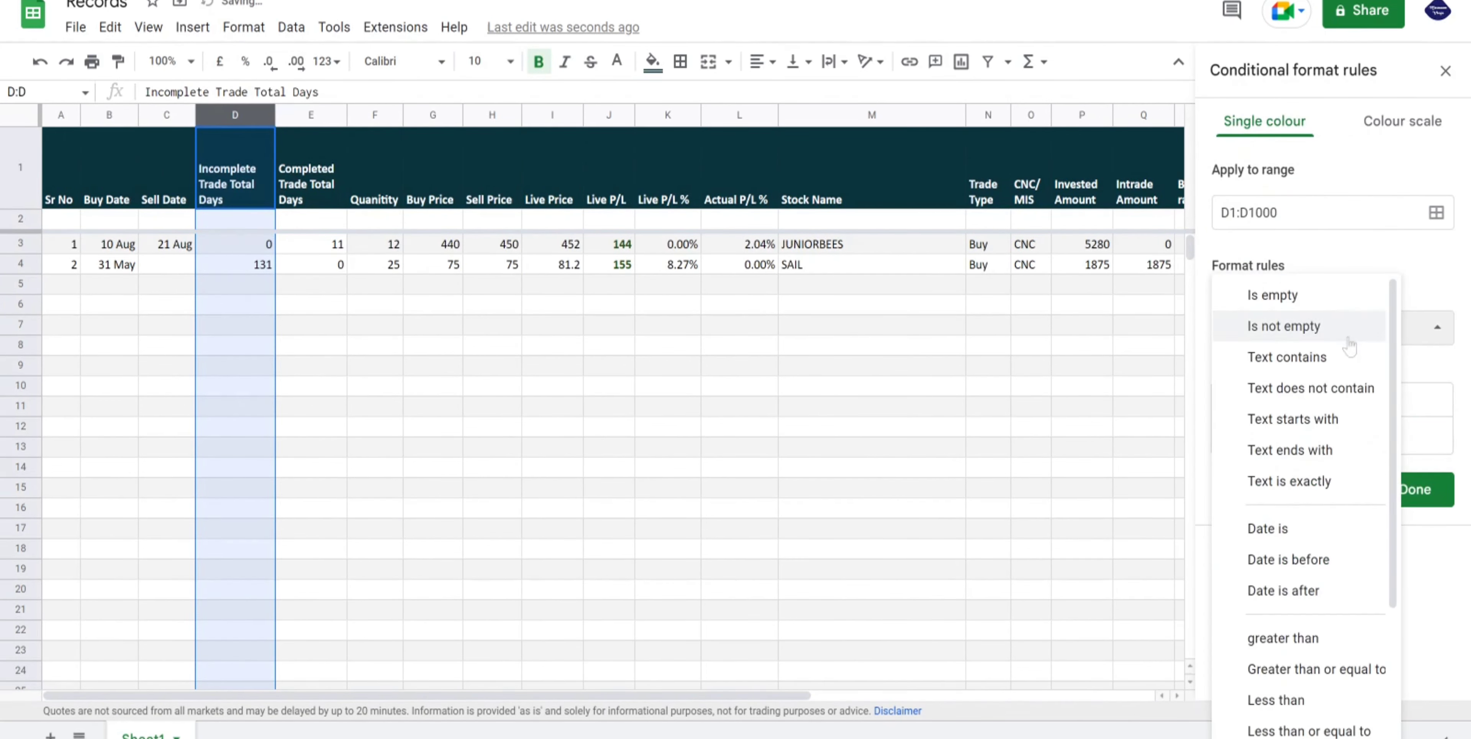
{"action": "left_click", "coordinate": [1285, 640]}
{"action": "left_click", "coordinate": [1290, 370]}
{"action": "type", "text": "100"}
Style the over-100-days rule with bold white text on a dark blue fill and save it.
{"action": "left_click", "coordinate": [1227, 488]}
{"action": "left_click", "coordinate": [1336, 487]}
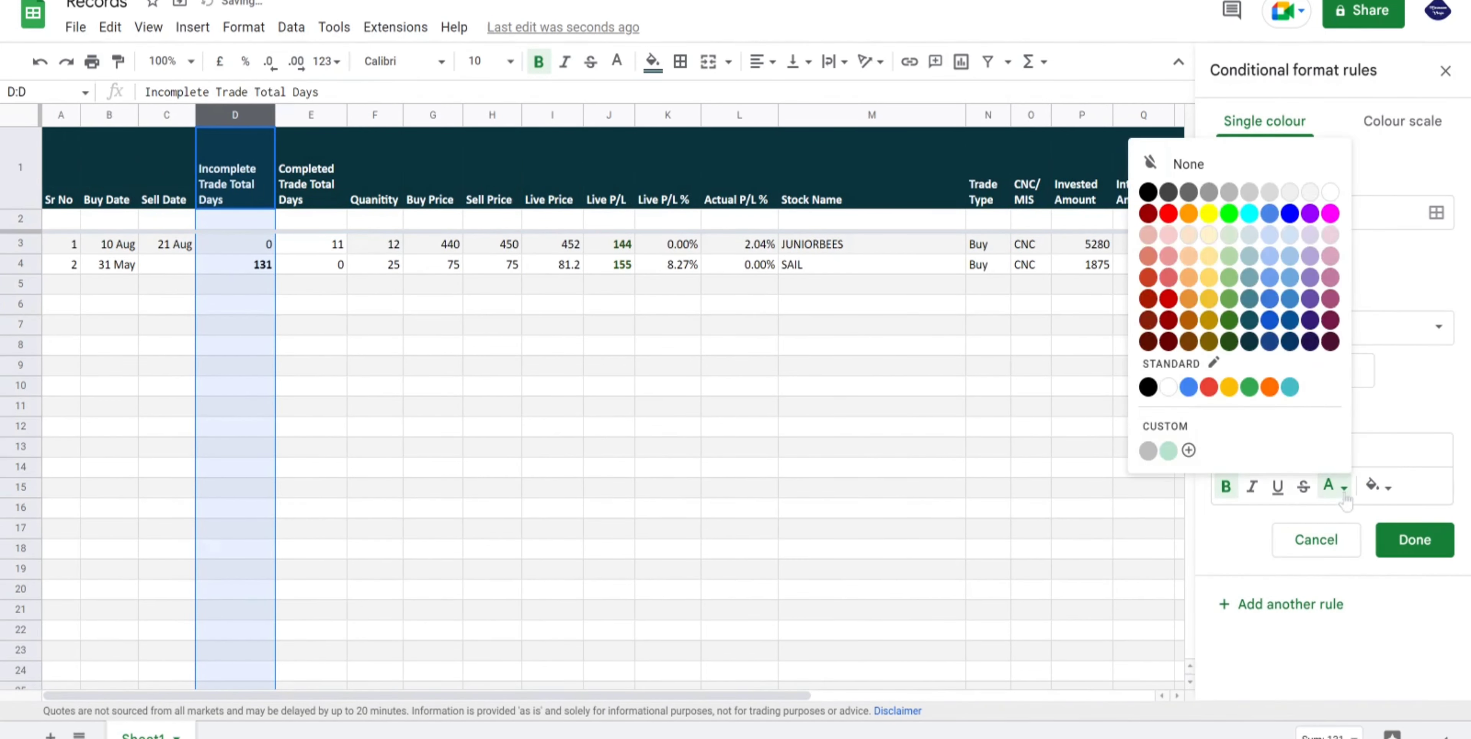
{"action": "left_click", "coordinate": [1379, 490]}
{"action": "left_click", "coordinate": [1380, 491]}
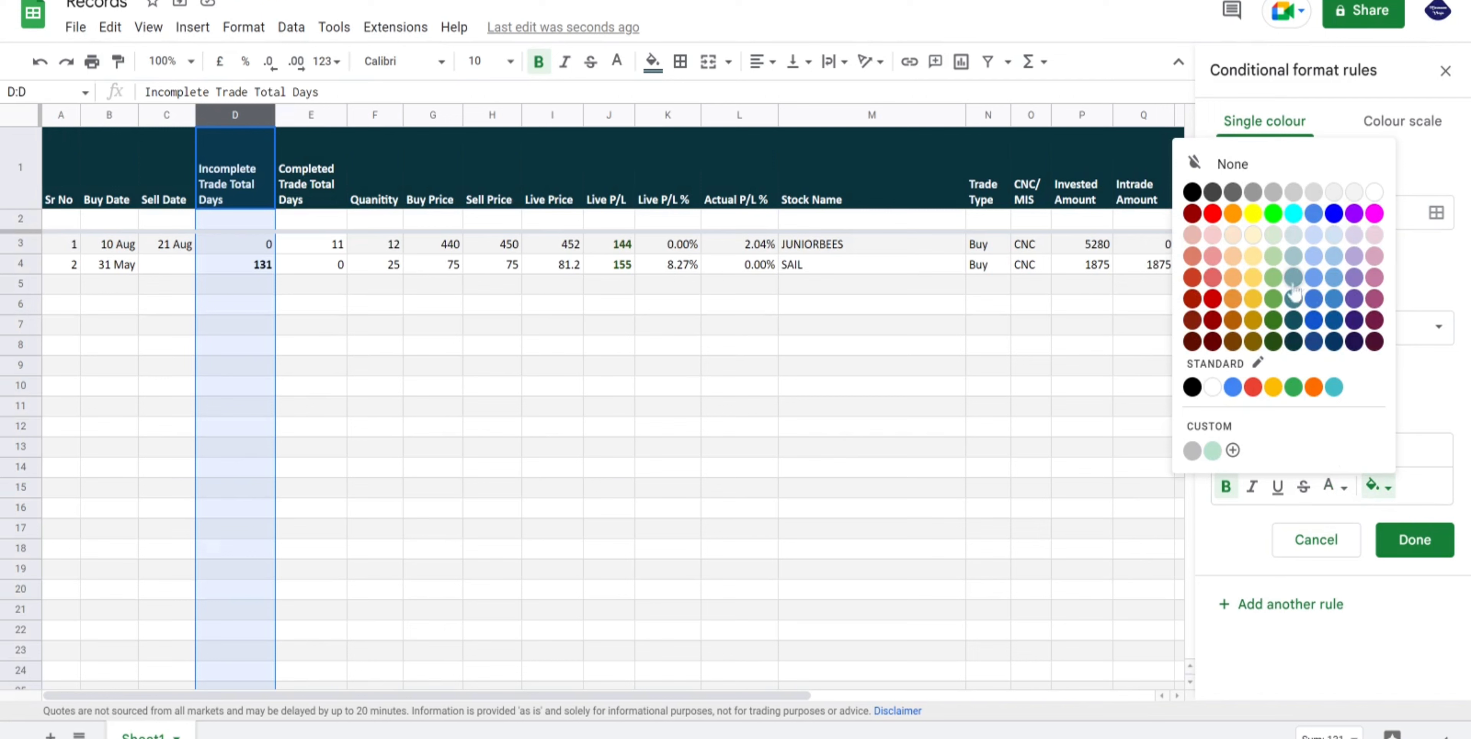
{"action": "left_click", "coordinate": [1314, 320]}
{"action": "left_click", "coordinate": [1343, 488]}
{"action": "left_click", "coordinate": [1331, 201]}
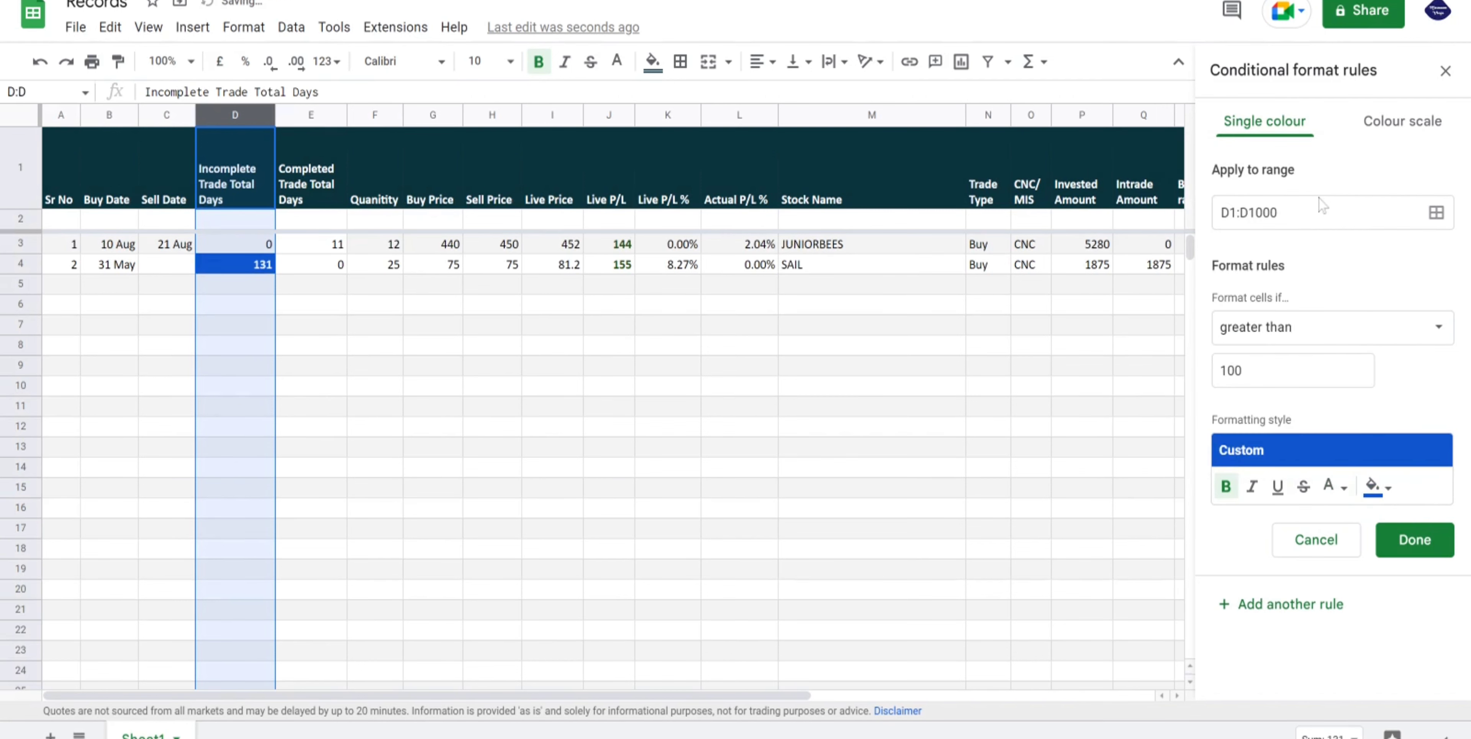
{"action": "left_click", "coordinate": [1415, 542]}
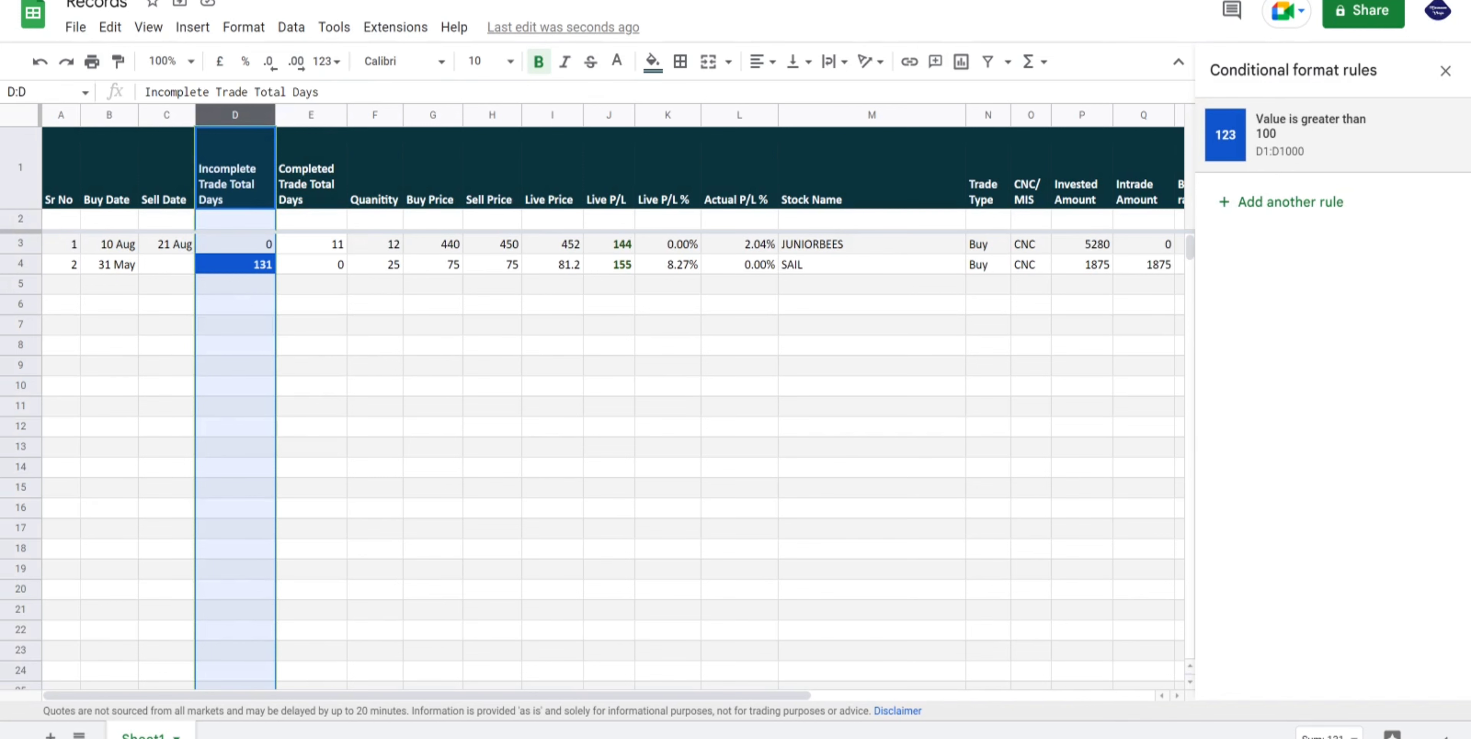
{"action": "left_click", "coordinate": [1445, 71]}
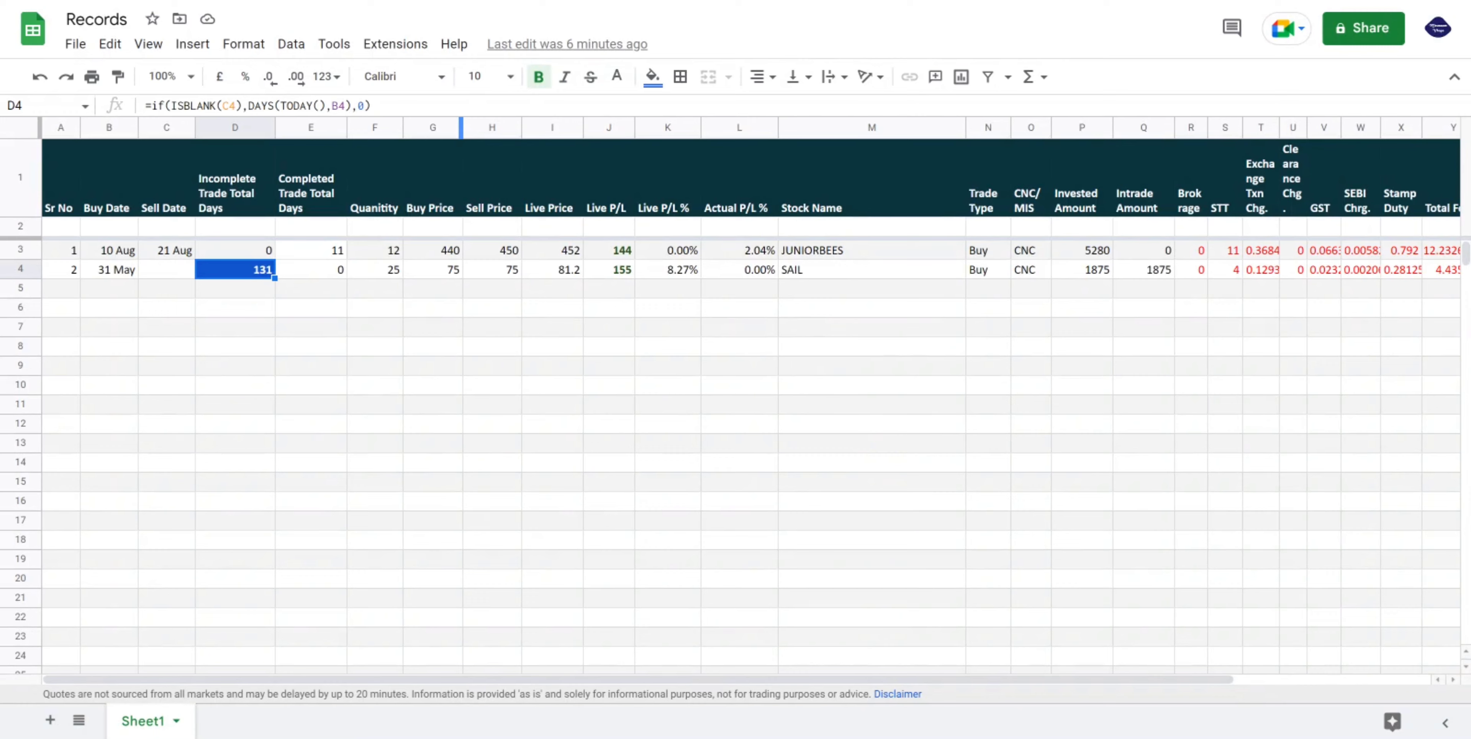
Open Zerodha's brokerage calculator from the Google results and examine the Intraday equity charges, from Brokerage to Points to breakeven.
{"action": "key", "text": "ctrl+t"}
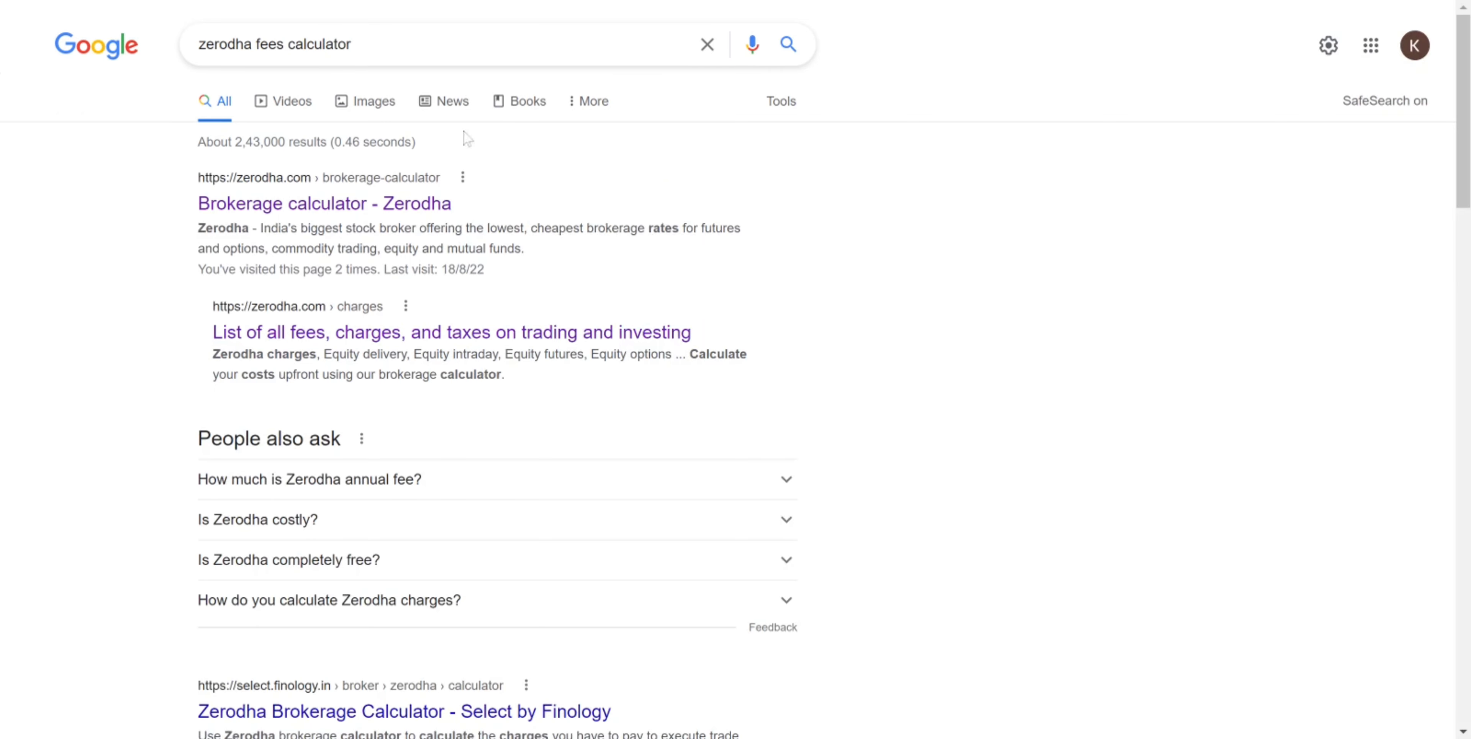
{"action": "left_click", "coordinate": [330, 205]}
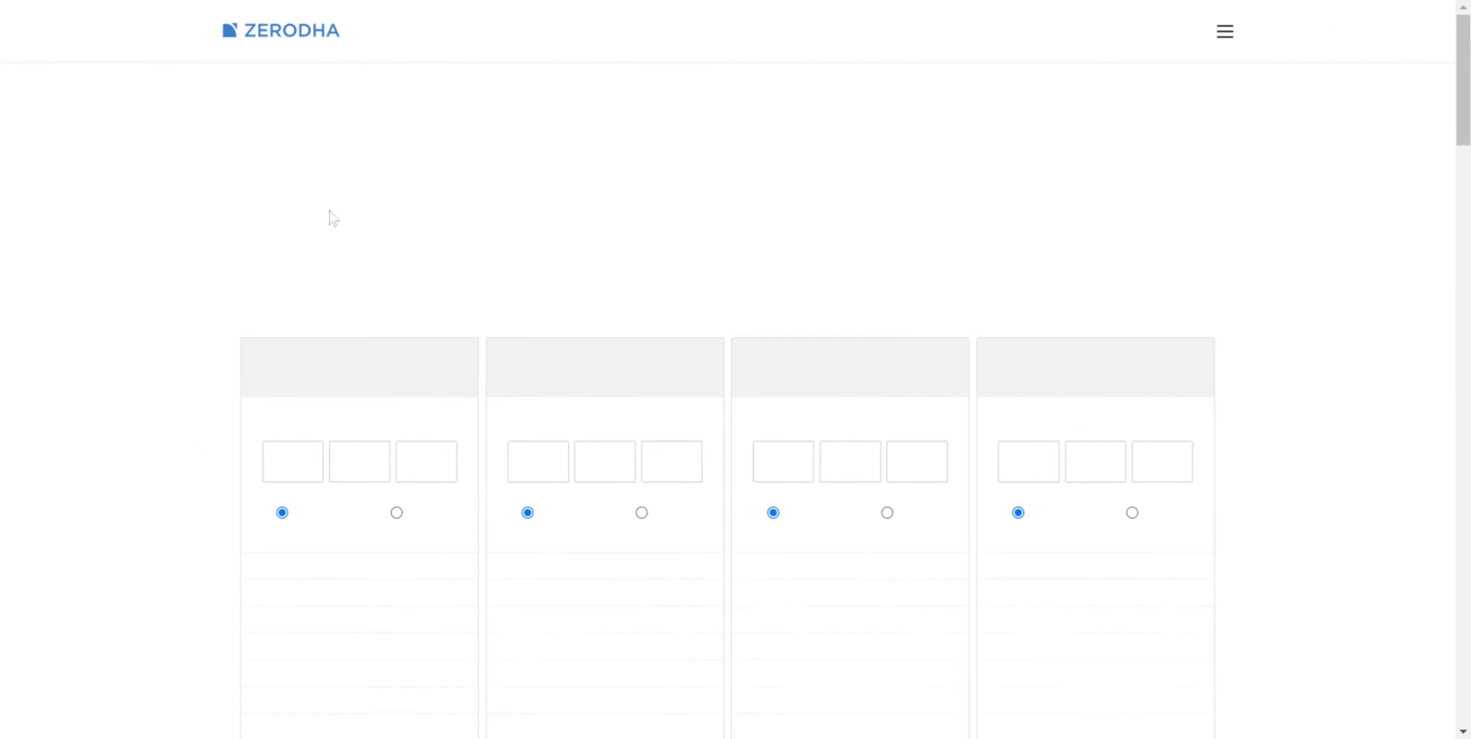
{"action": "scroll", "coordinate": [435, 150], "scroll_direction": "down", "scroll_amount": 1}
{"action": "scroll", "coordinate": [436, 150], "scroll_direction": "down", "scroll_amount": 3}
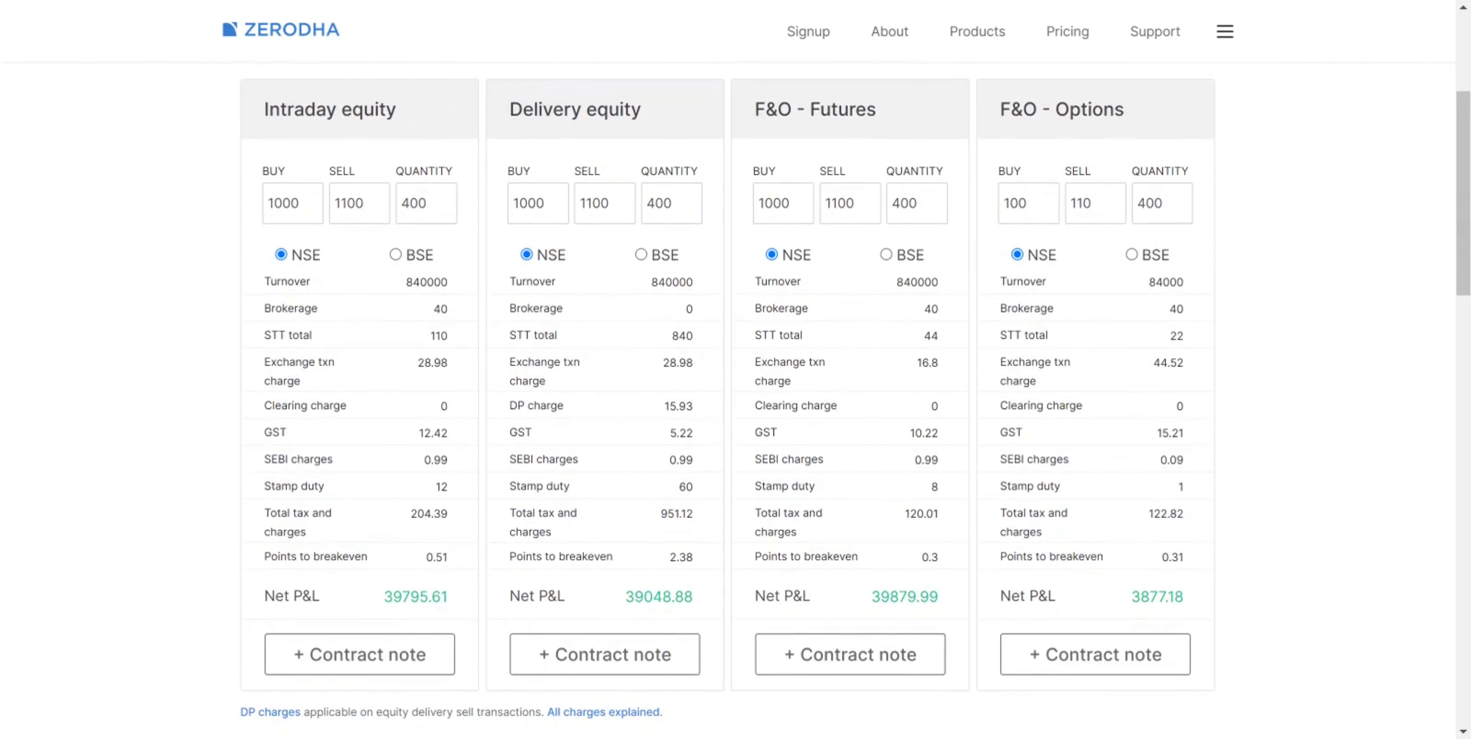
{"action": "left_click_drag", "start_coordinate": [452, 565], "coordinate": [242, 311]}
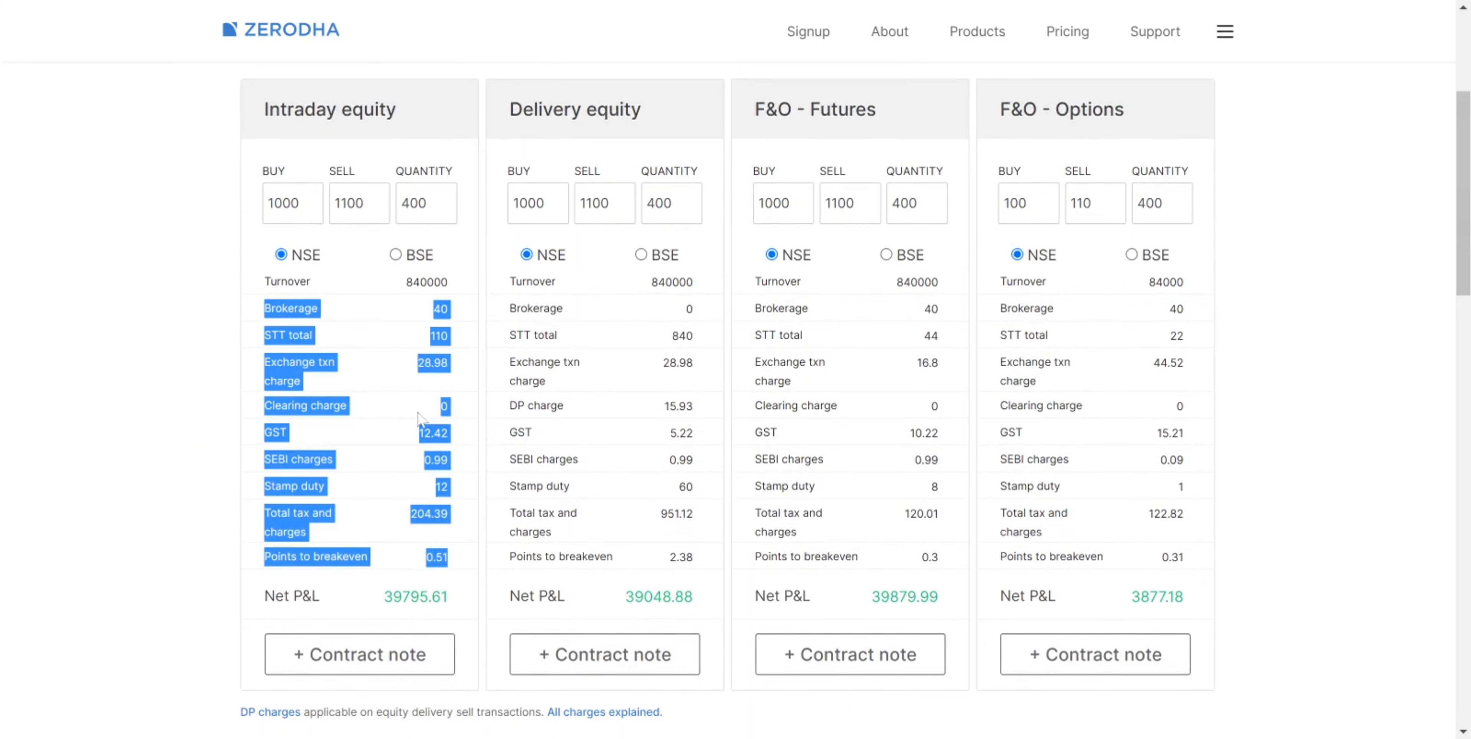
{"action": "left_click", "coordinate": [287, 290]}
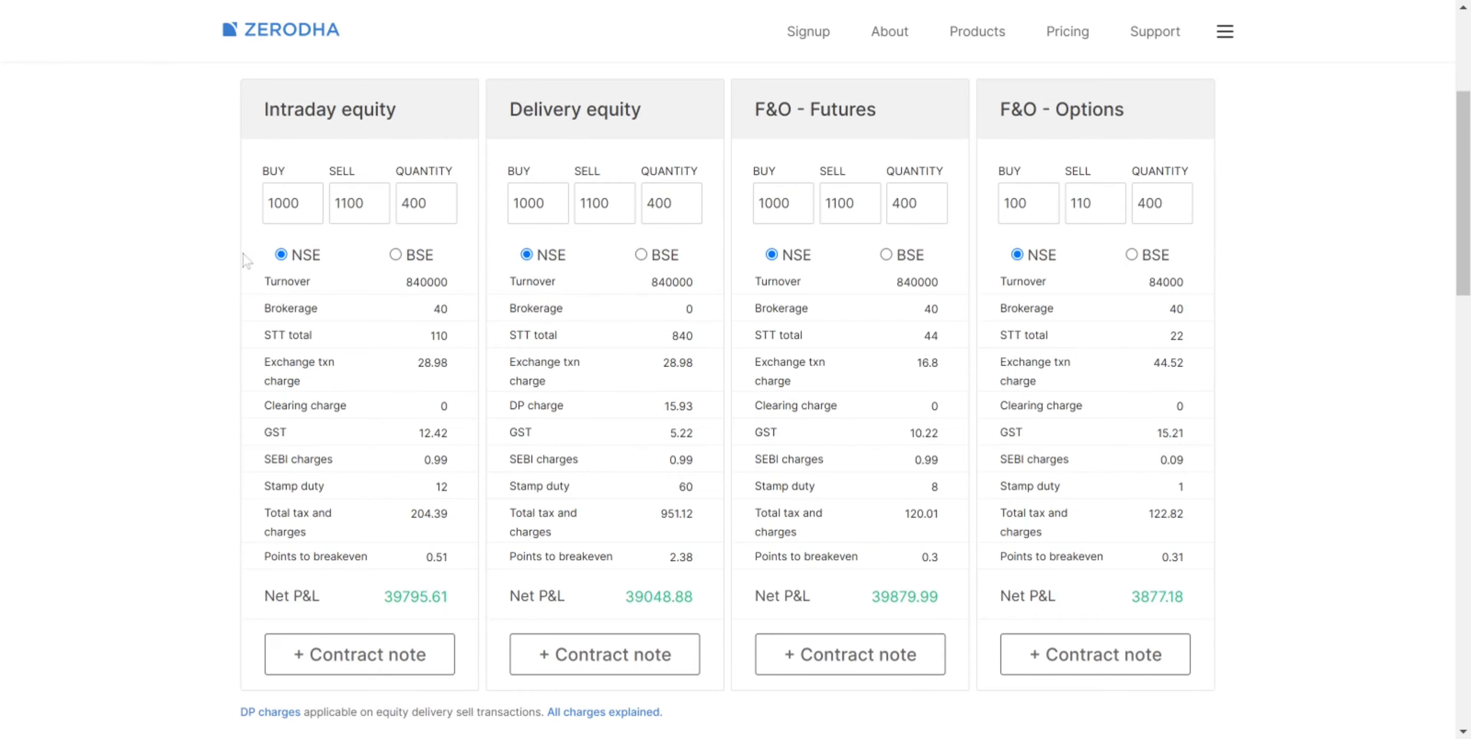
{"action": "scroll", "coordinate": [243, 254], "scroll_direction": "up", "scroll_amount": 2}
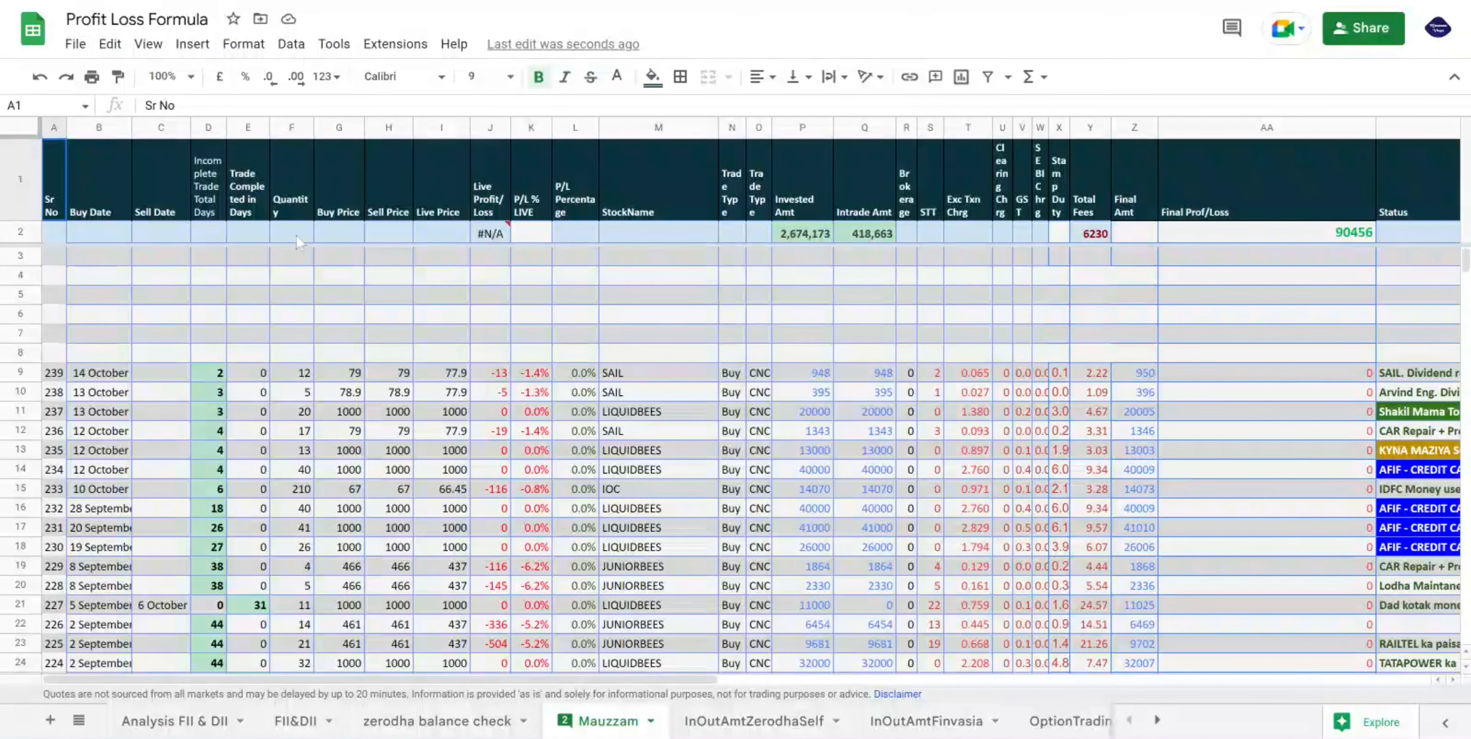
Look through the trade records in the Profit Loss Formula spreadsheet, examining holding days, profit/loss, fees and status entries.
{"action": "scroll", "coordinate": [296, 236], "scroll_direction": "down", "scroll_amount": 2}
{"action": "scroll", "coordinate": [297, 243], "scroll_direction": "down", "scroll_amount": 4}
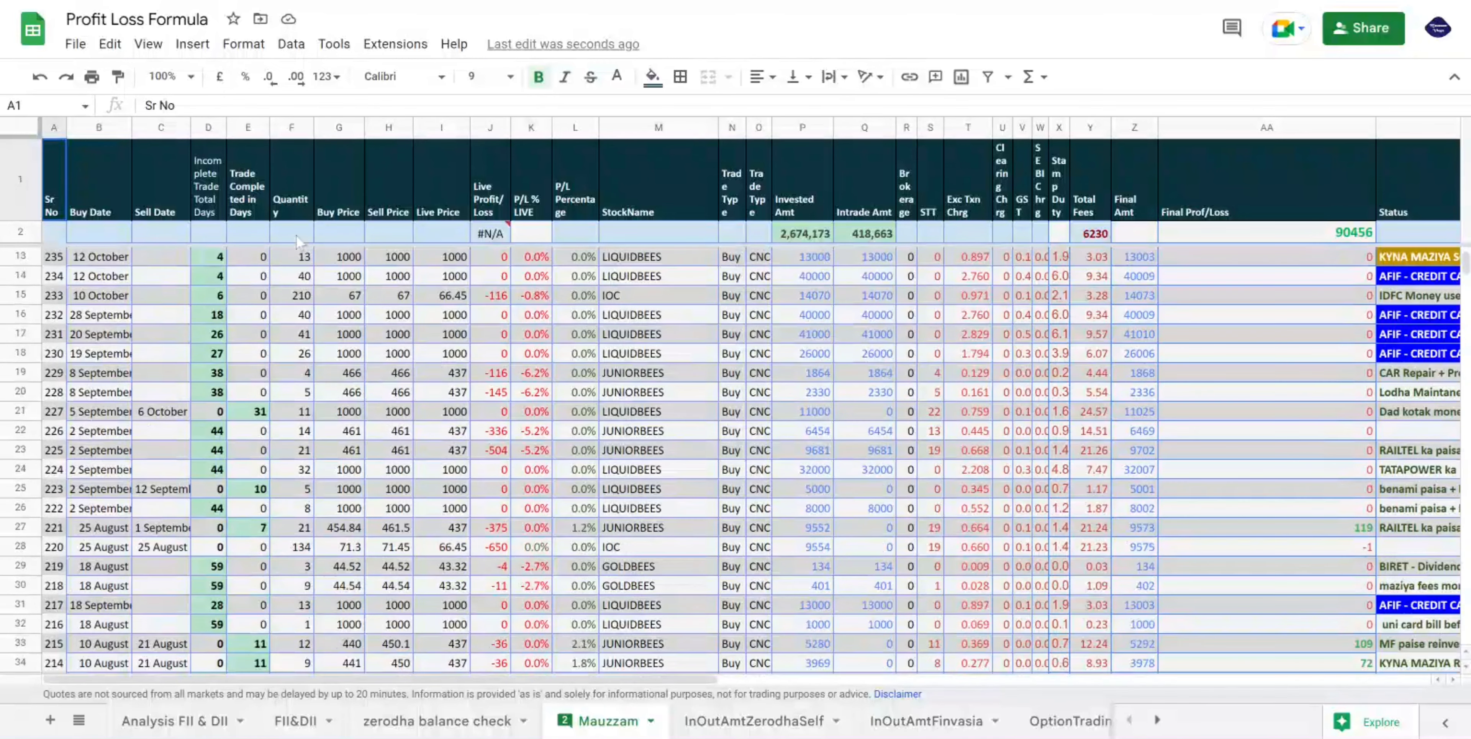
{"action": "scroll", "coordinate": [537, 324], "scroll_direction": "down", "scroll_amount": 6}
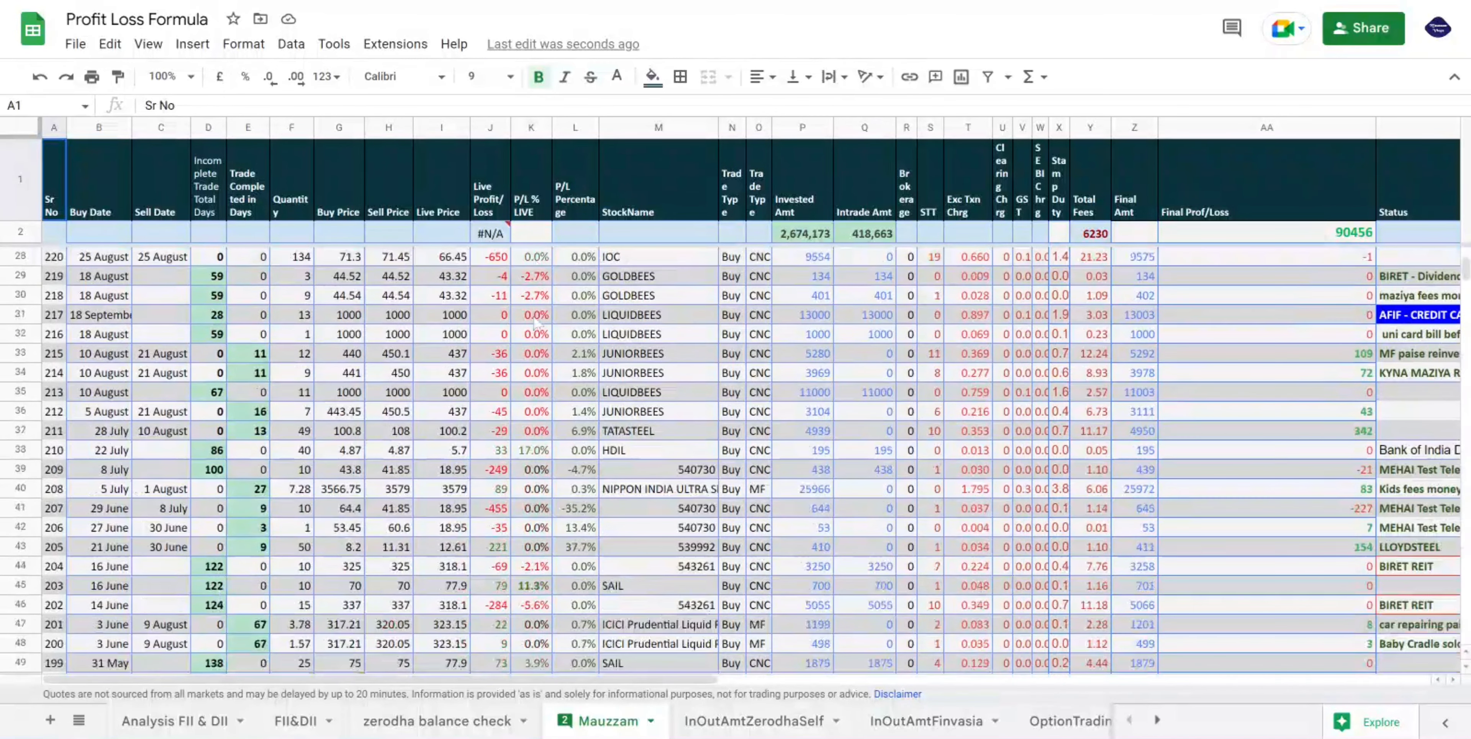
{"action": "scroll", "coordinate": [539, 324], "scroll_direction": "down", "scroll_amount": 2}
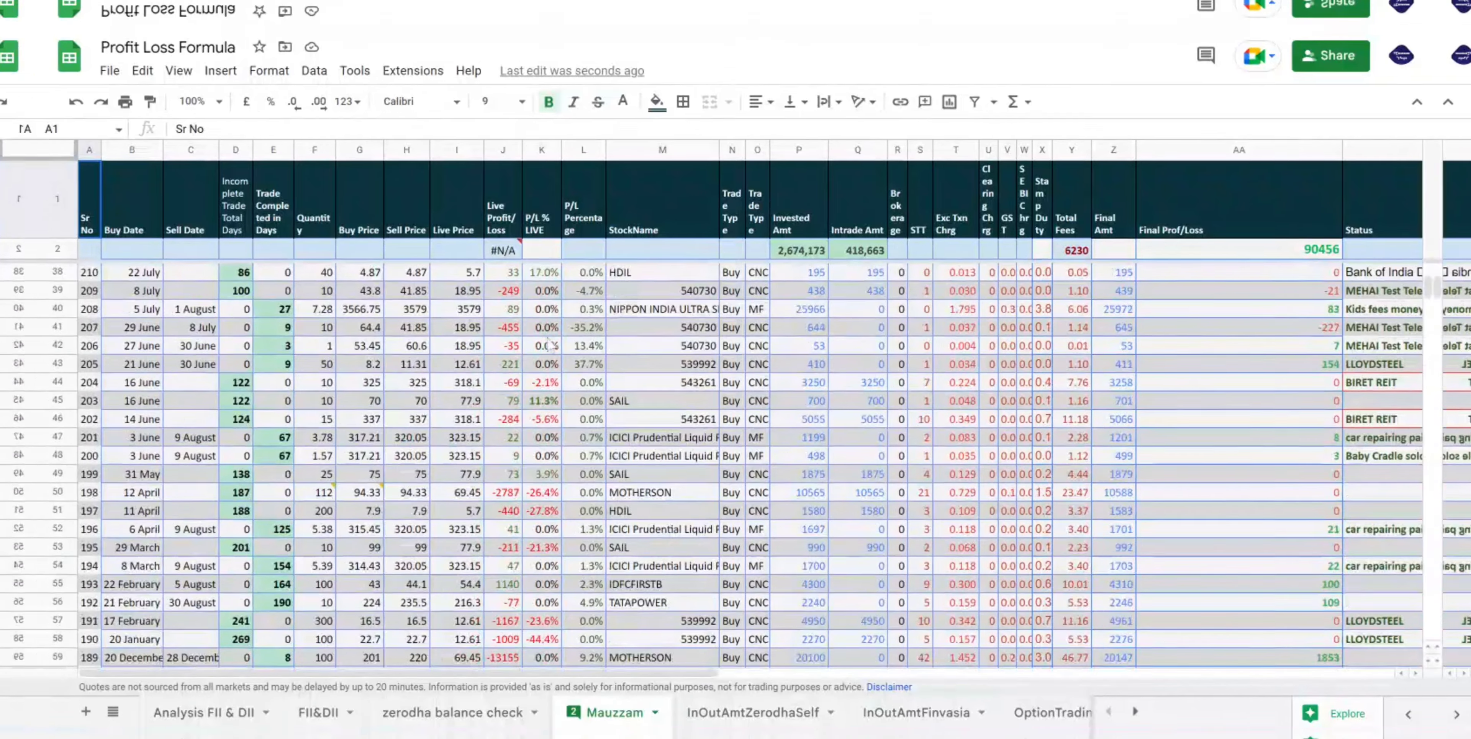
{"action": "scroll", "coordinate": [660, 505], "scroll_direction": "down", "scroll_amount": 2}
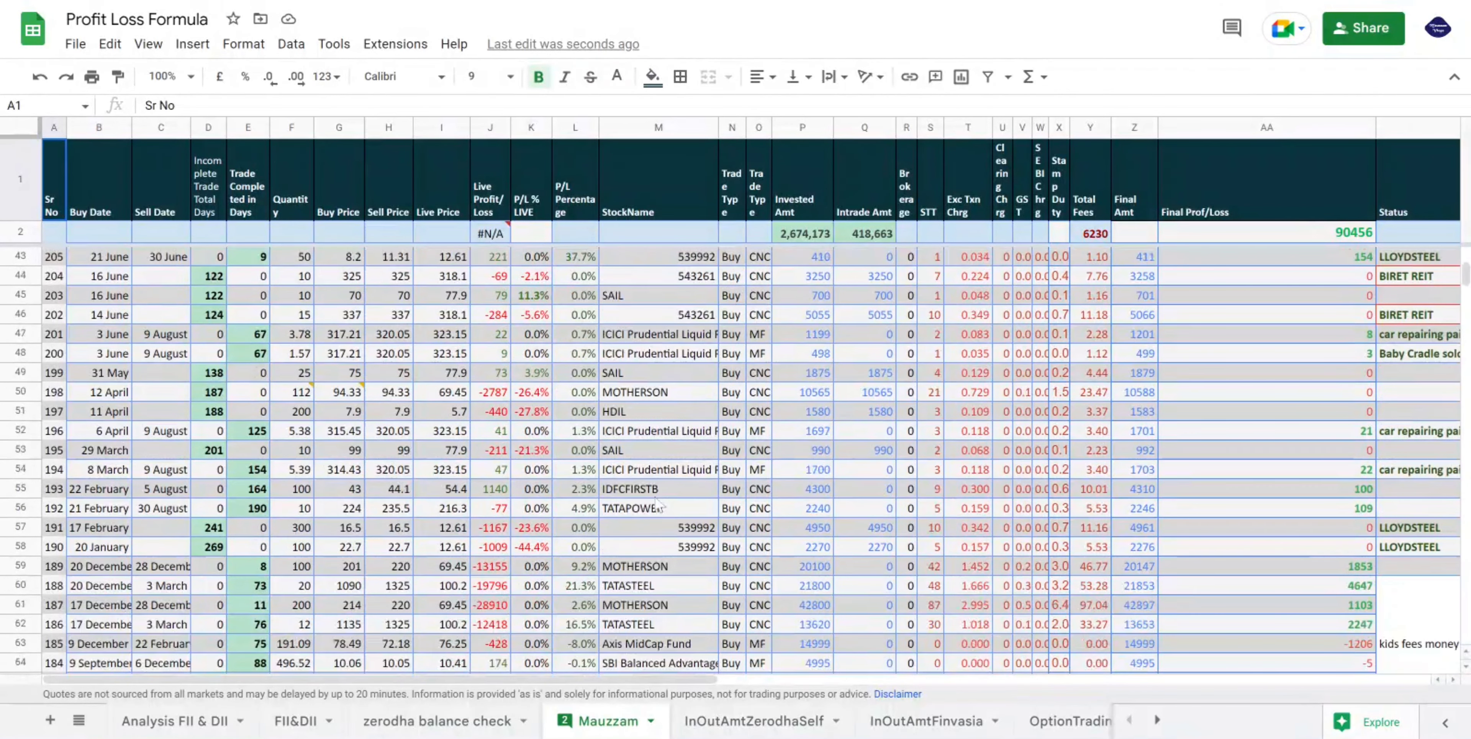
{"action": "scroll", "coordinate": [659, 504], "scroll_direction": "up", "scroll_amount": 2}
{"action": "scroll", "coordinate": [660, 505], "scroll_direction": "down", "scroll_amount": 6}
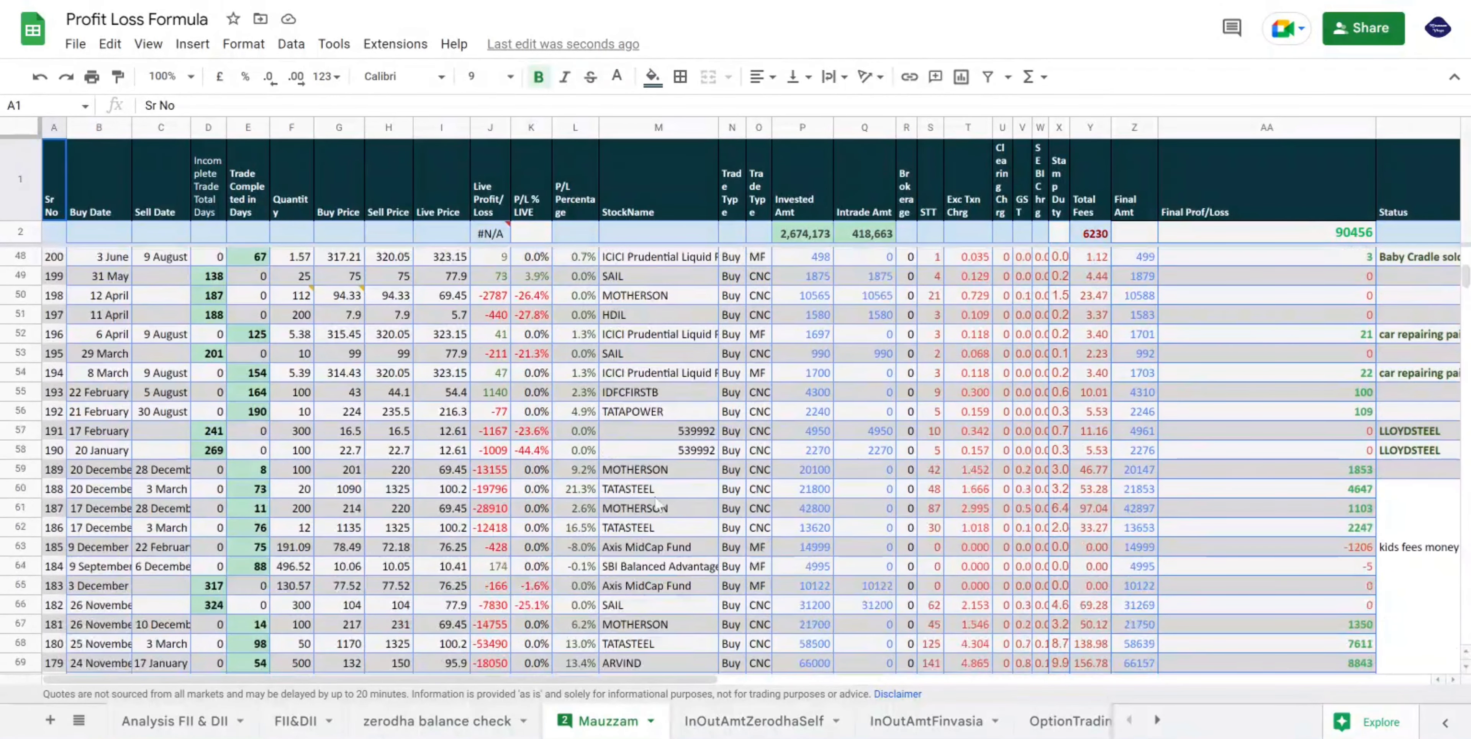
{"action": "scroll", "coordinate": [659, 505], "scroll_direction": "down", "scroll_amount": 5}
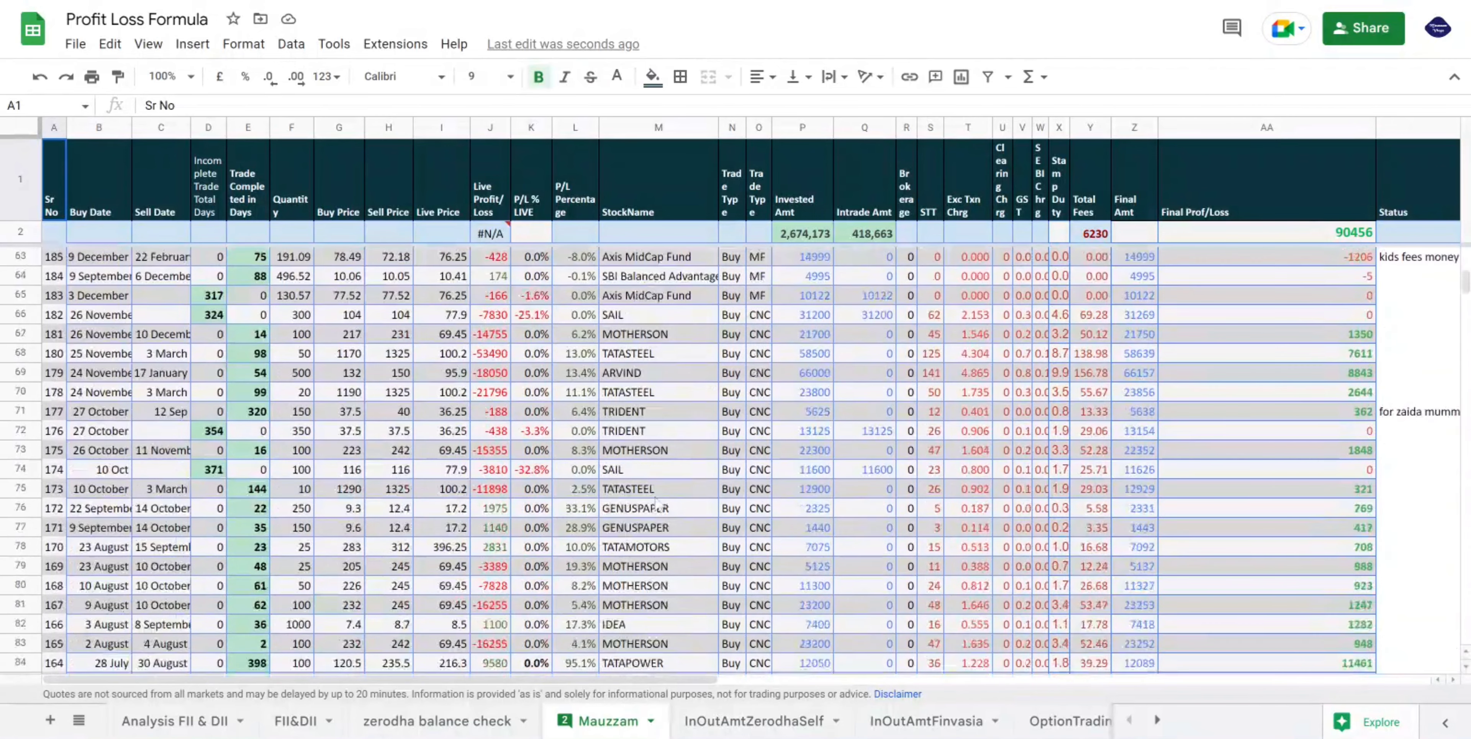
{"action": "scroll", "coordinate": [658, 505], "scroll_direction": "down", "scroll_amount": 3}
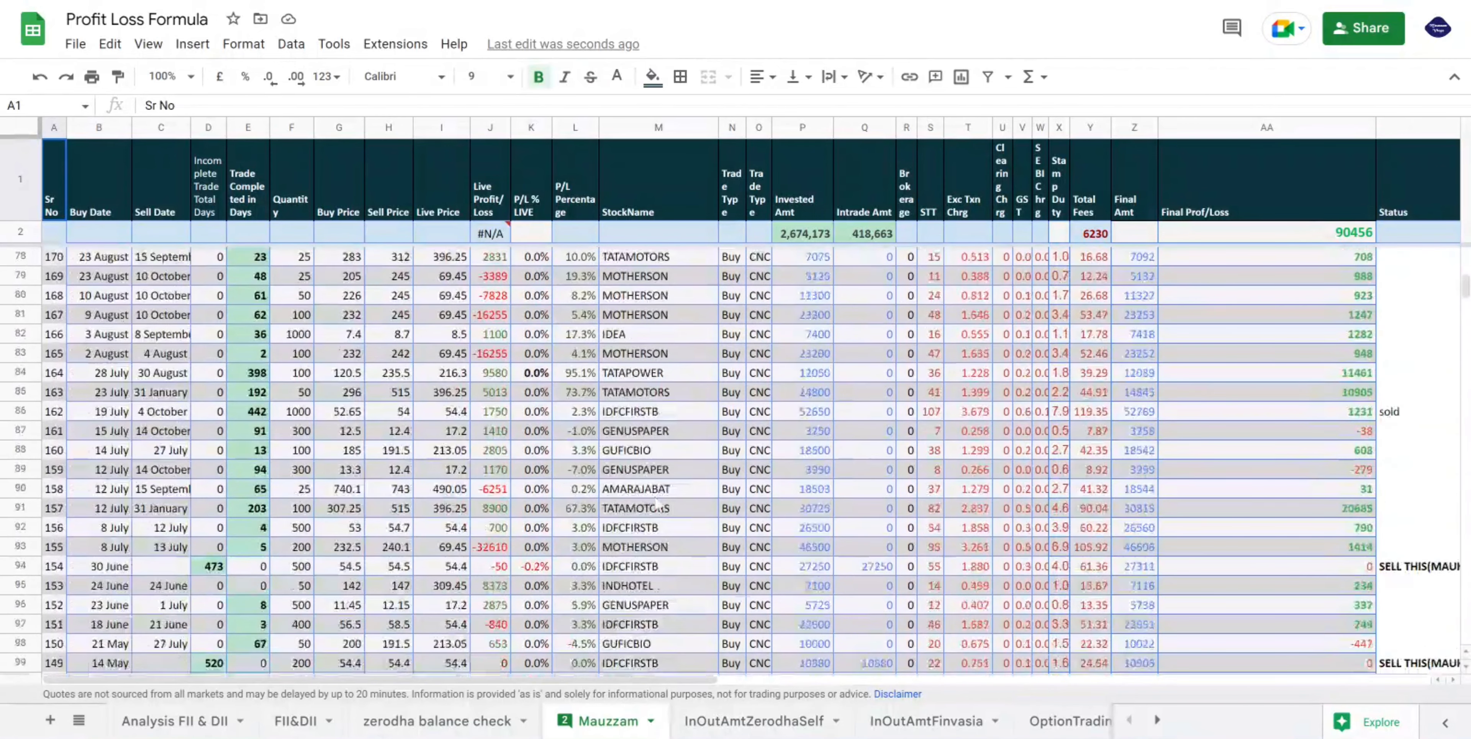
{"action": "scroll", "coordinate": [658, 505], "scroll_direction": "up", "scroll_amount": 8}
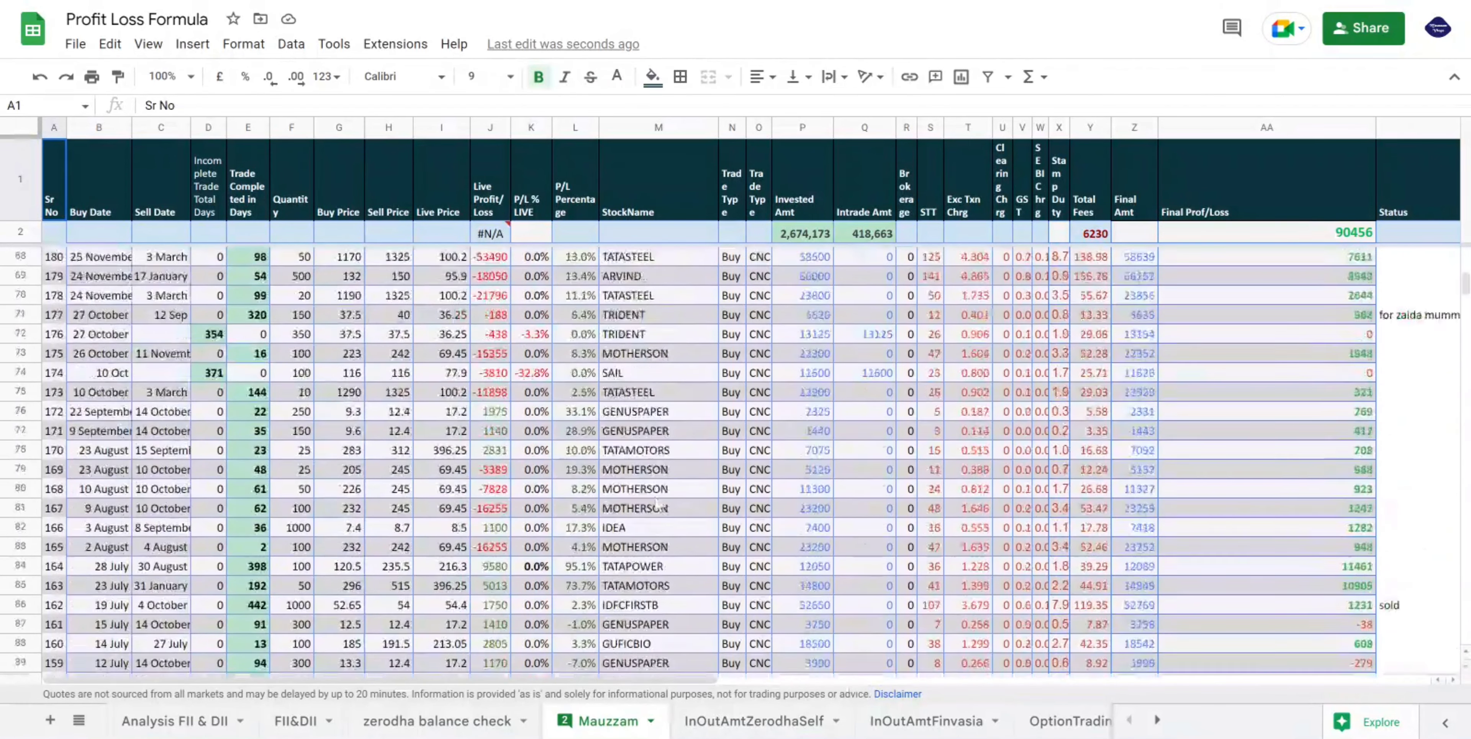
{"action": "scroll", "coordinate": [658, 505], "scroll_direction": "up", "scroll_amount": 10}
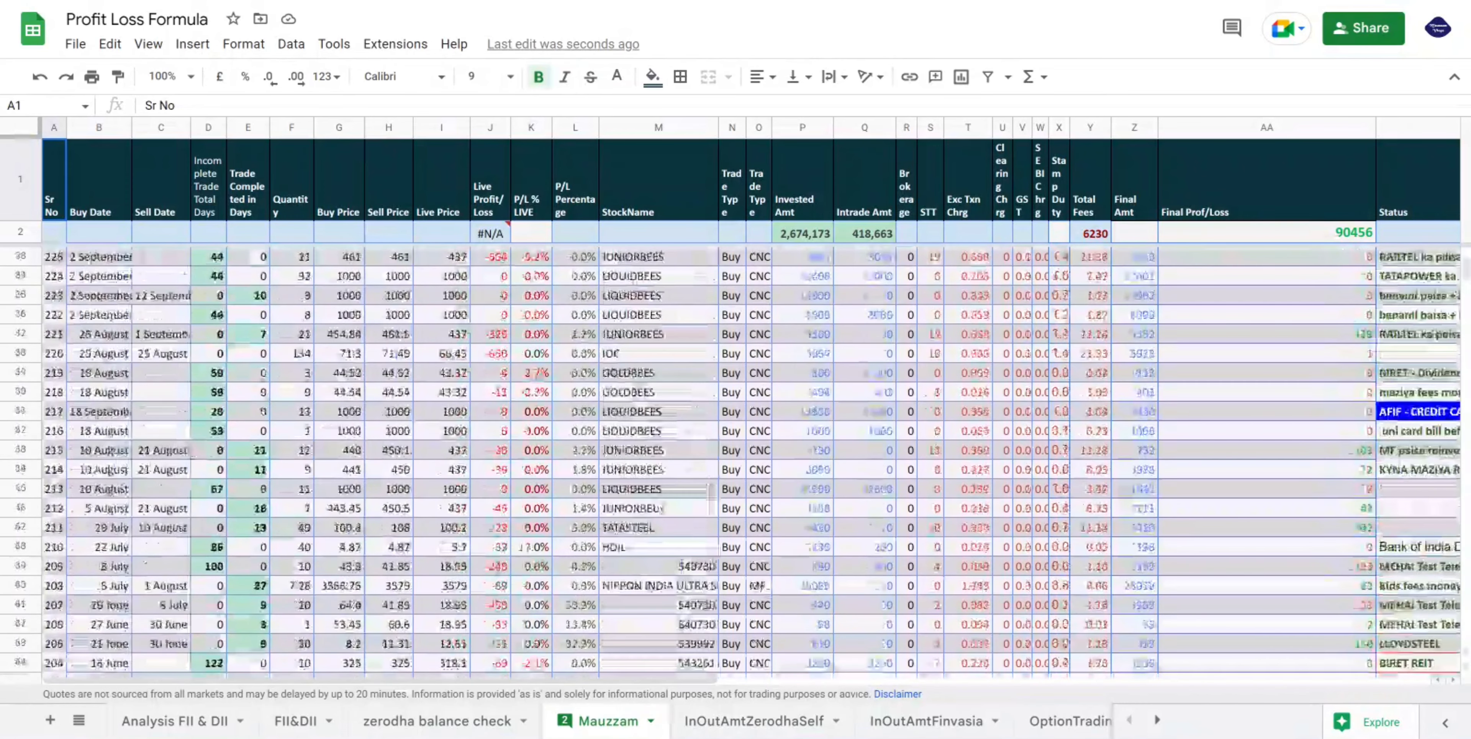
{"action": "scroll", "coordinate": [658, 504], "scroll_direction": "up", "scroll_amount": 6}
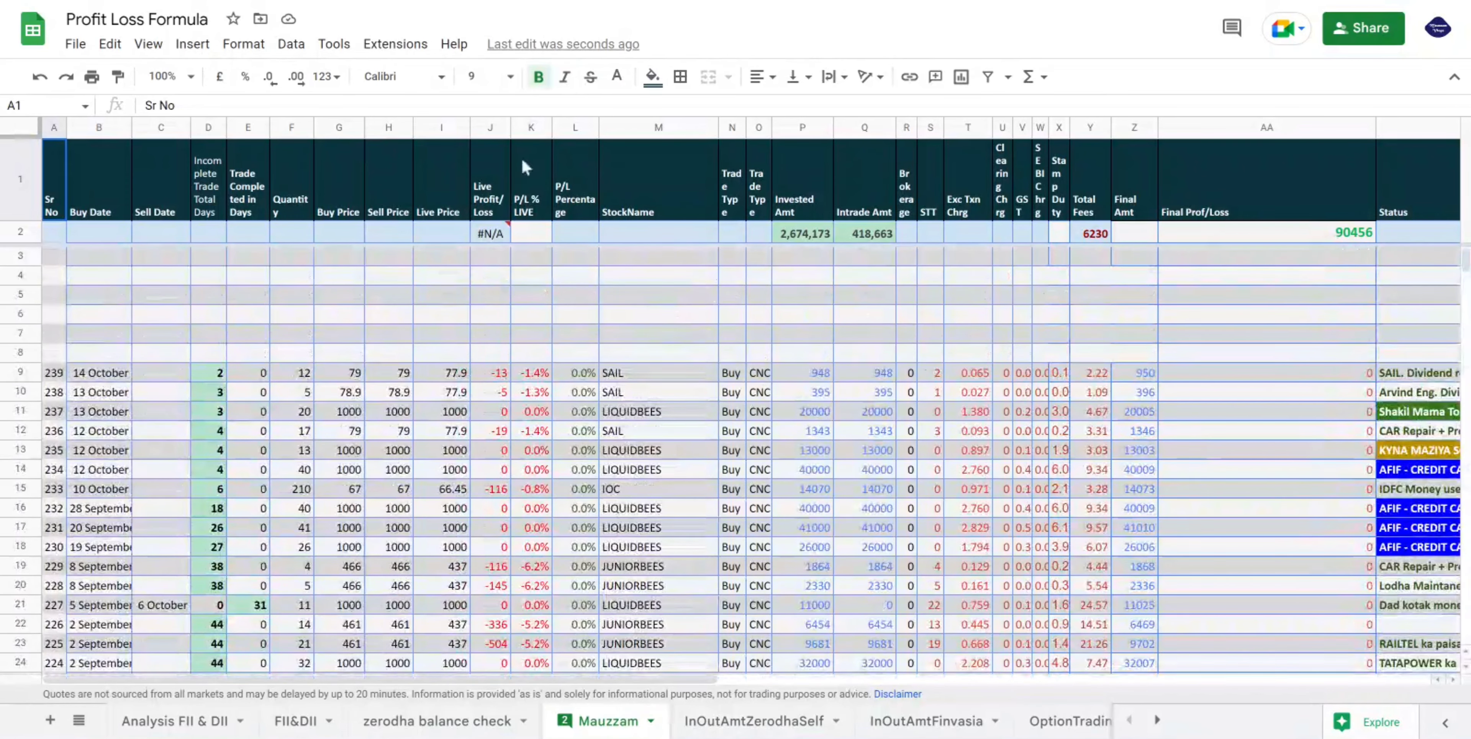